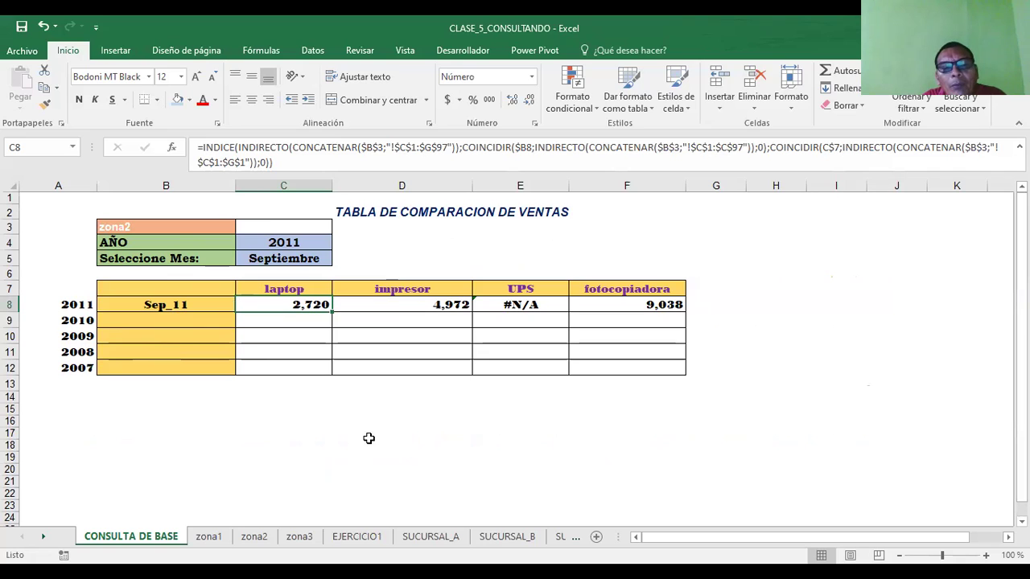
- Return to the CONSULTA DE BASE sheet and check the label formula in B8
{"action": "left_click", "coordinate": [357, 538]}
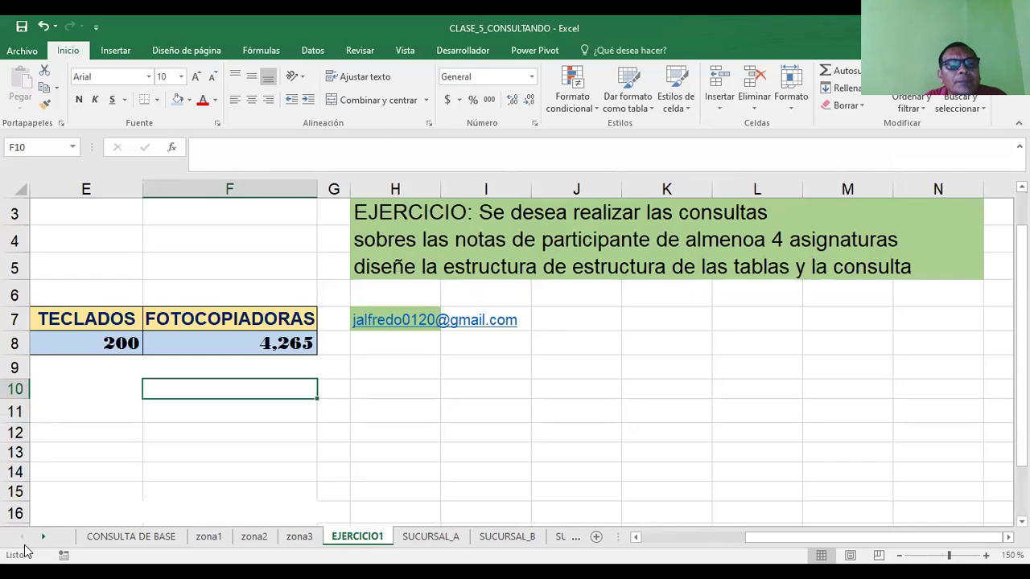
{"action": "left_click", "coordinate": [122, 541]}
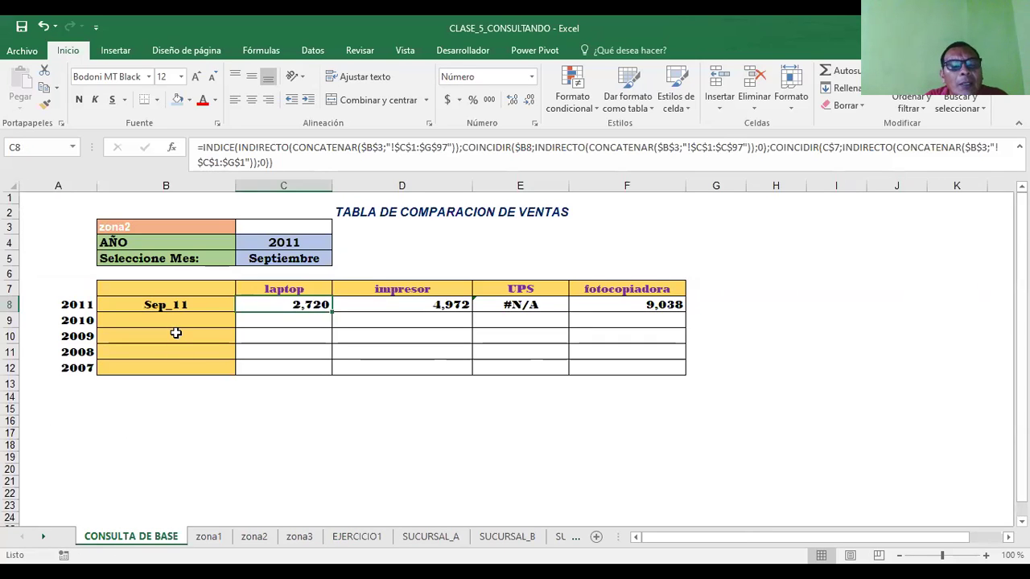
{"action": "left_click", "coordinate": [199, 453]}
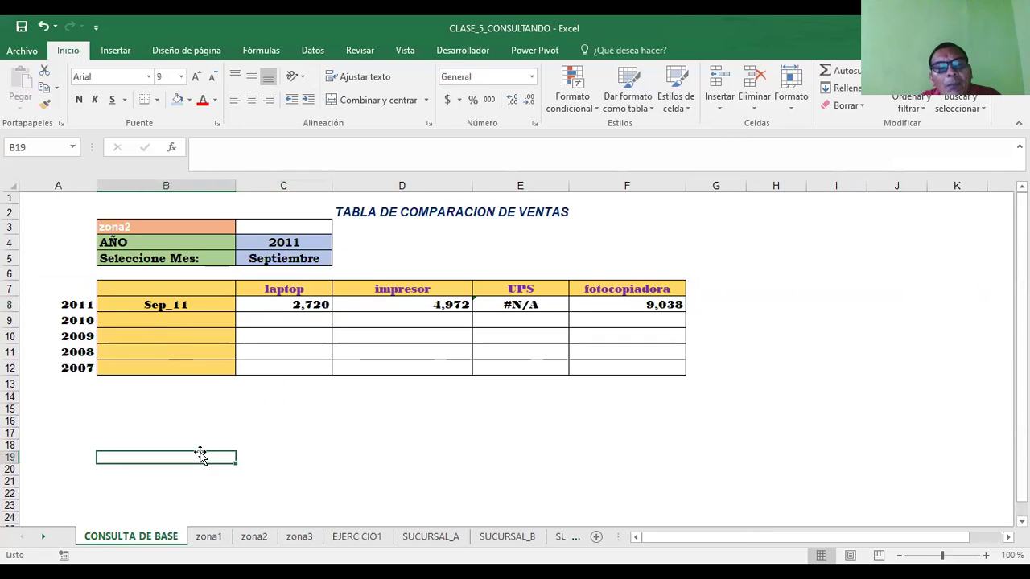
{"action": "left_click", "coordinate": [148, 304]}
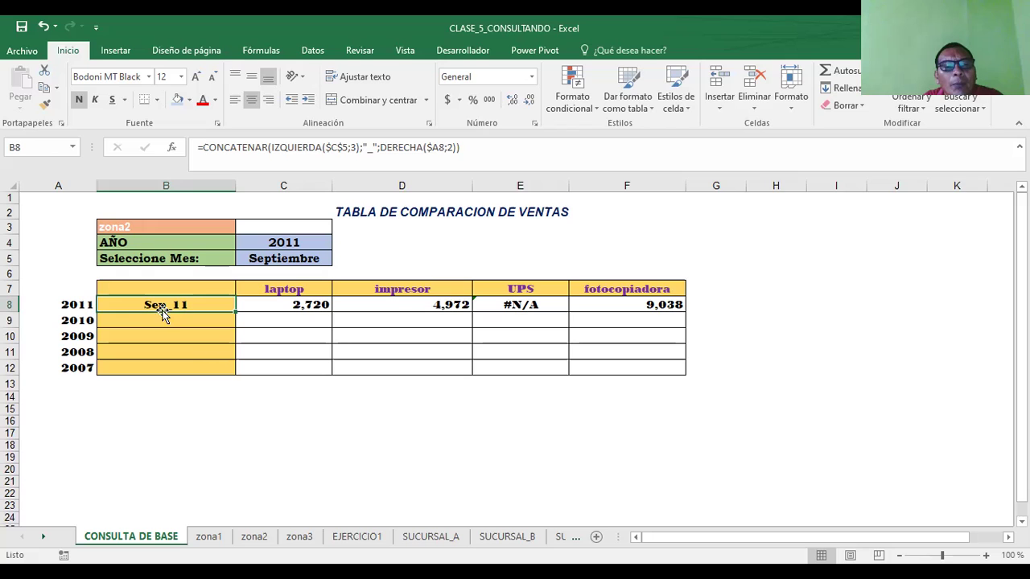
- Pick Junio as the month in C5, then check the year in C4 and the B8 label
{"action": "left_click", "coordinate": [295, 264]}
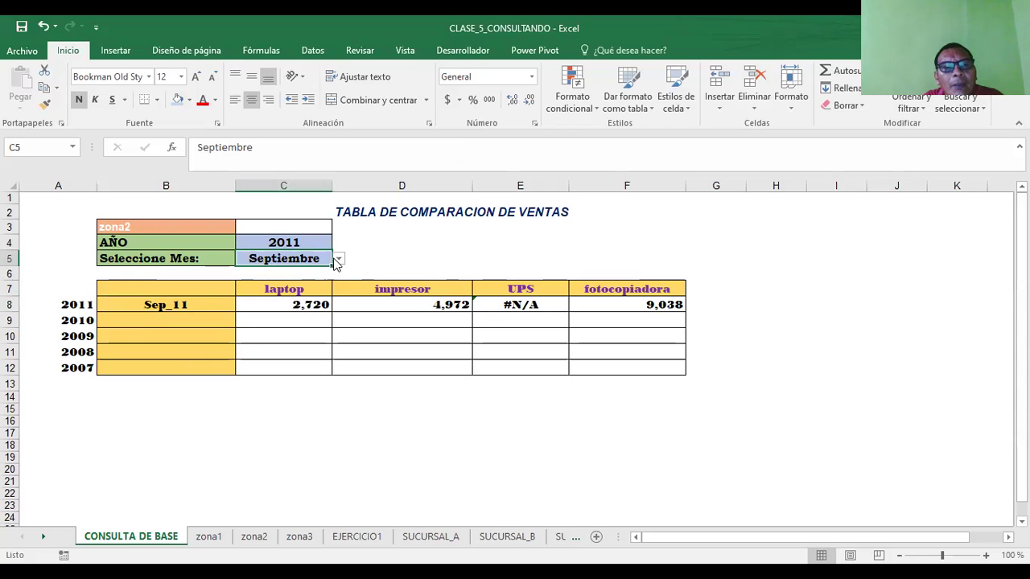
{"action": "left_click", "coordinate": [338, 259]}
{"action": "left_click", "coordinate": [270, 281]}
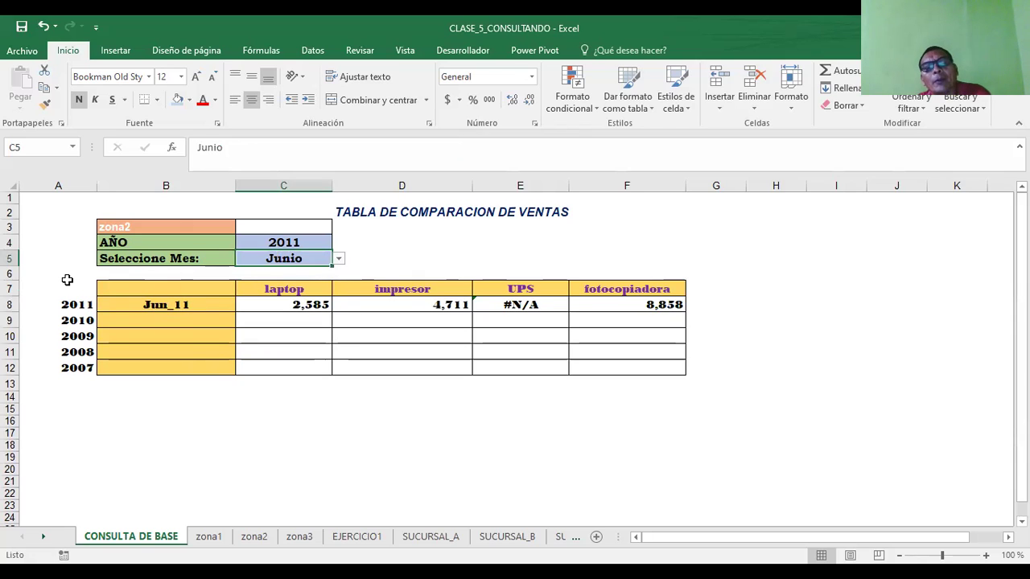
{"action": "left_click", "coordinate": [283, 241]}
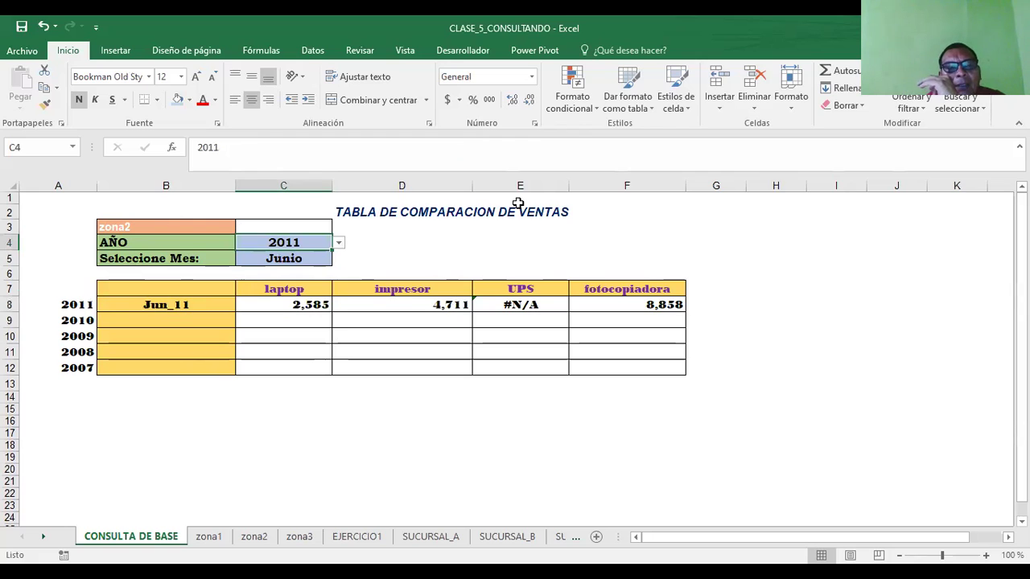
{"action": "left_click", "coordinate": [178, 306]}
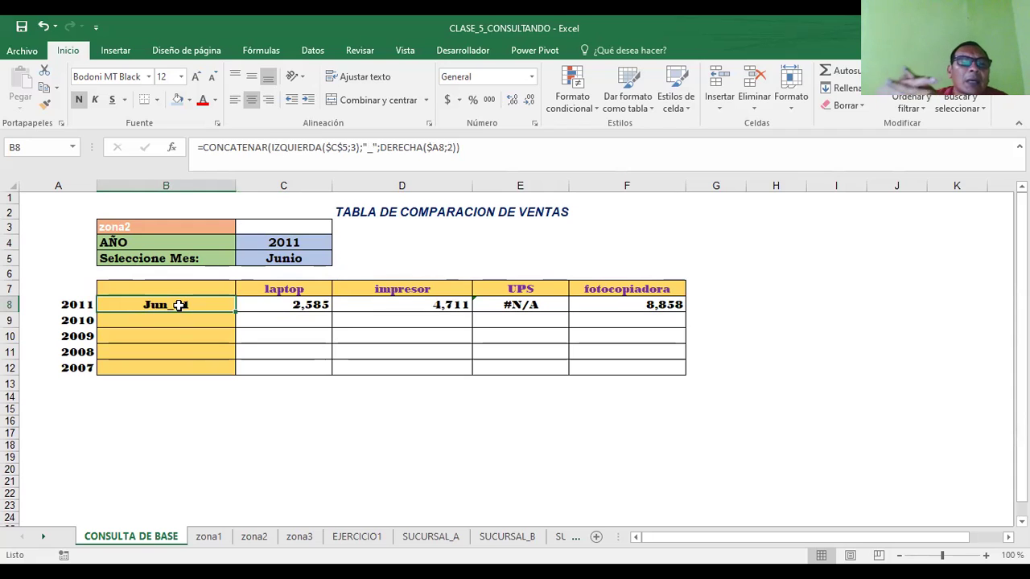
- Replace '_' with '-' in B8's CONCATENAR formula so the label becomes Jun-11
{"action": "left_click", "coordinate": [376, 149]}
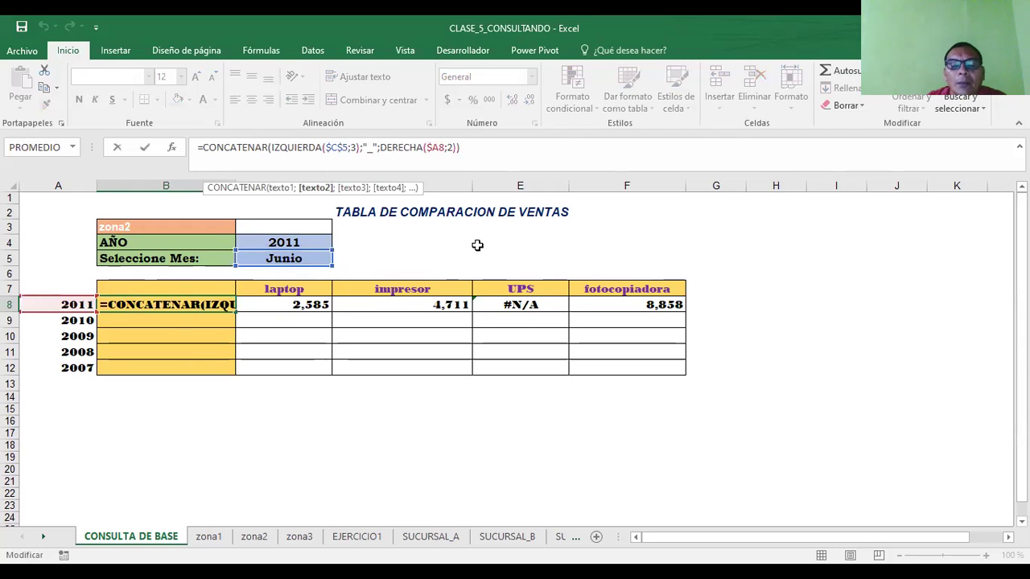
{"action": "key", "text": "BackSpace"}
{"action": "type", "text": "-"}
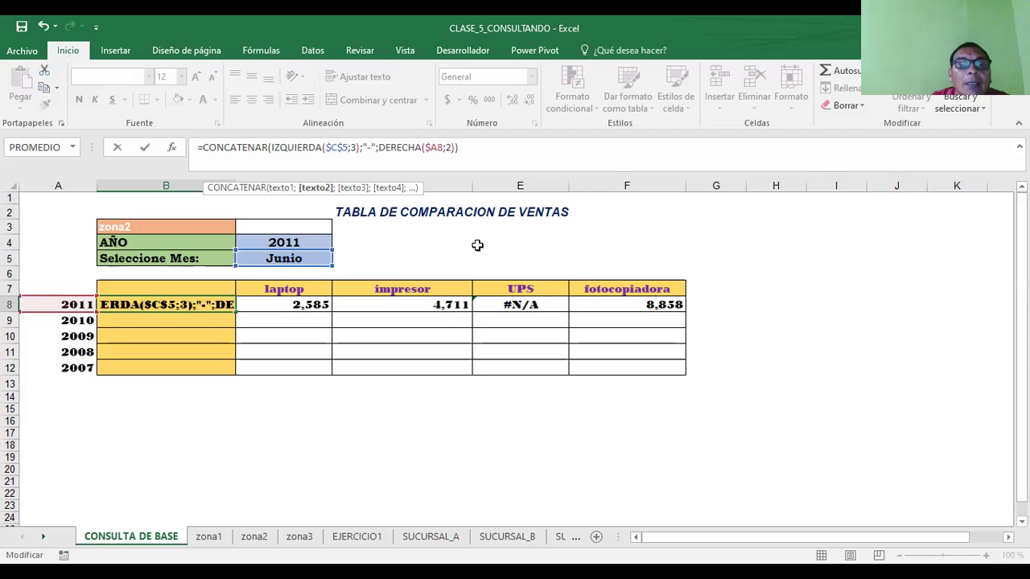
{"action": "key", "text": "Return"}
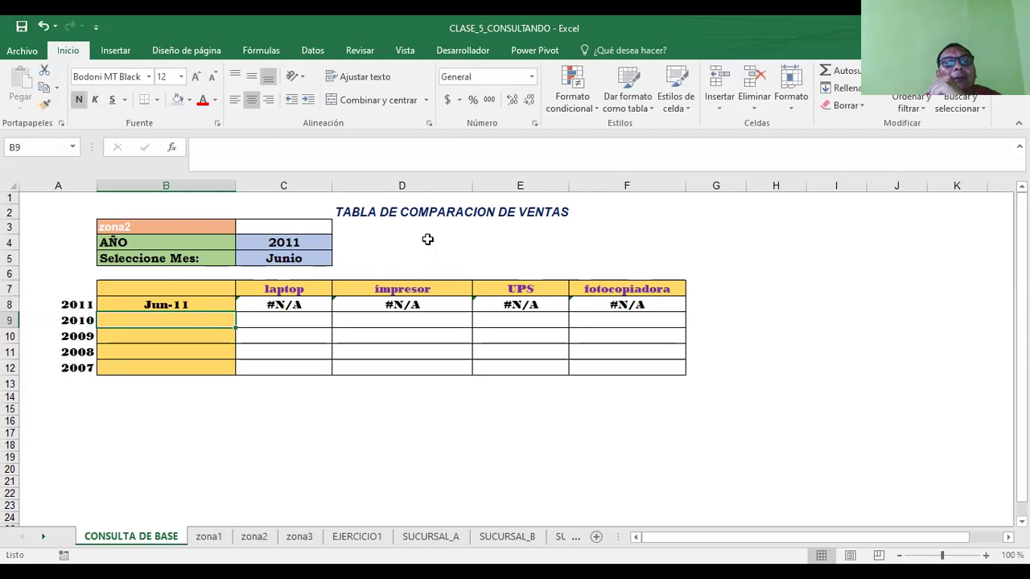
{"action": "left_click", "coordinate": [198, 301]}
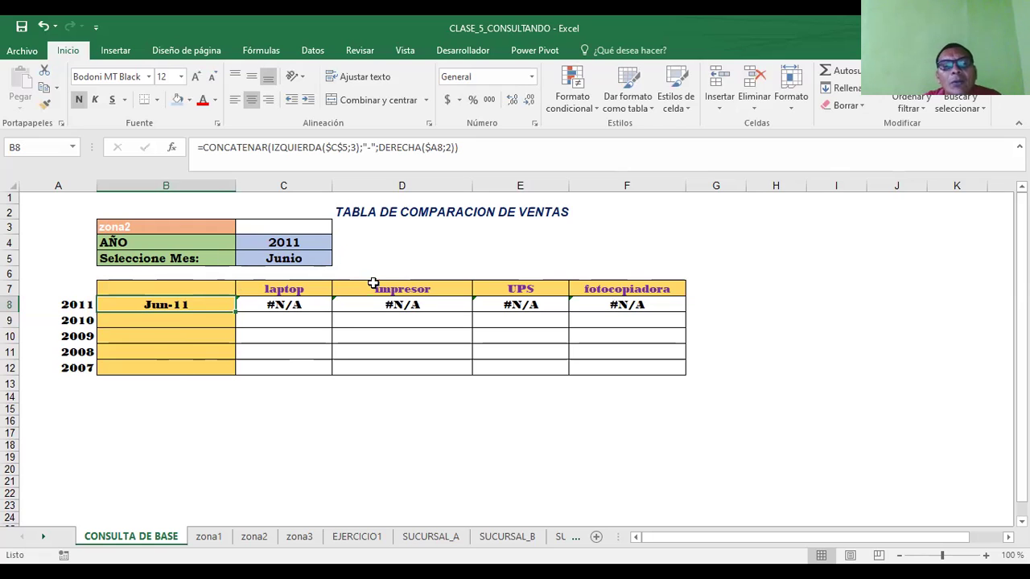
- Set the queried month in C5 to Octubre, passing through Mayo first
{"action": "left_click", "coordinate": [269, 259]}
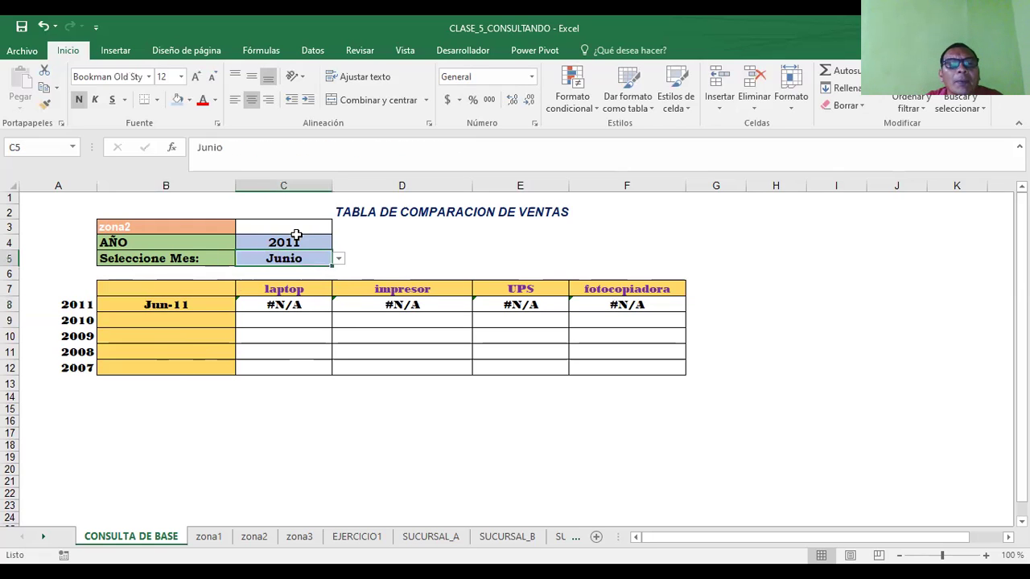
{"action": "left_click", "coordinate": [340, 259]}
{"action": "left_click", "coordinate": [261, 272]}
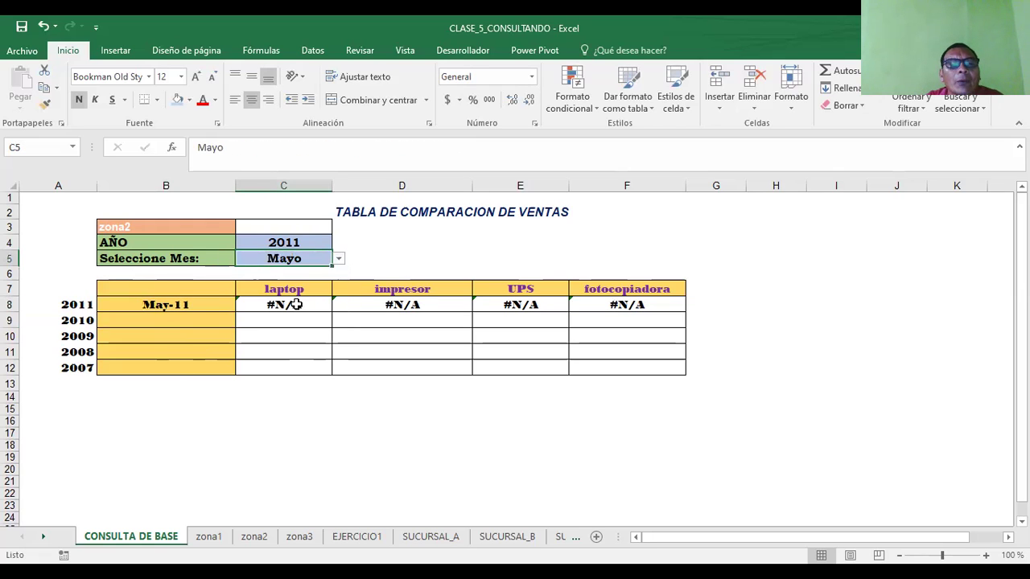
{"action": "left_click", "coordinate": [337, 268]}
{"action": "left_click", "coordinate": [329, 260]}
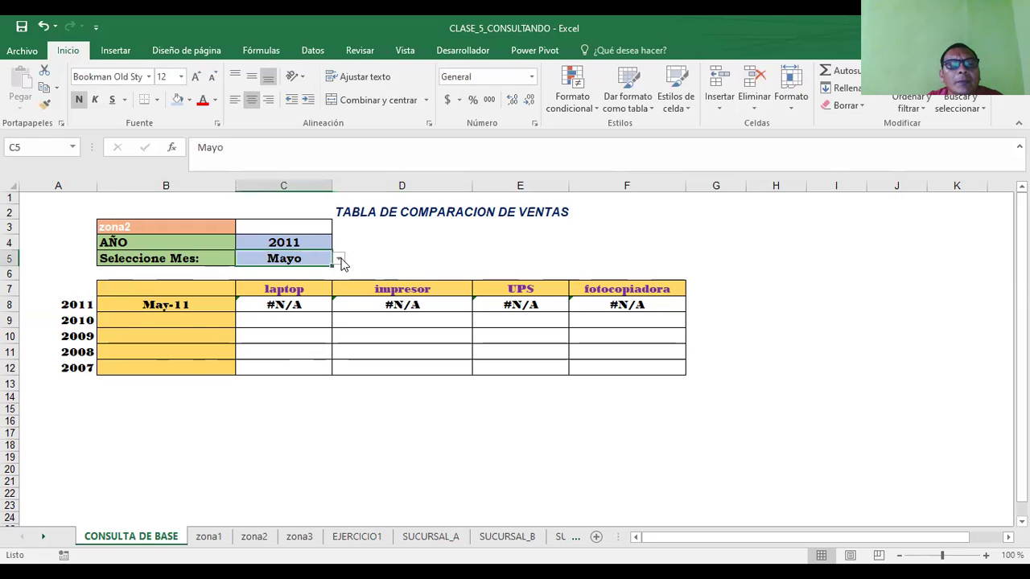
{"action": "left_click", "coordinate": [341, 259]}
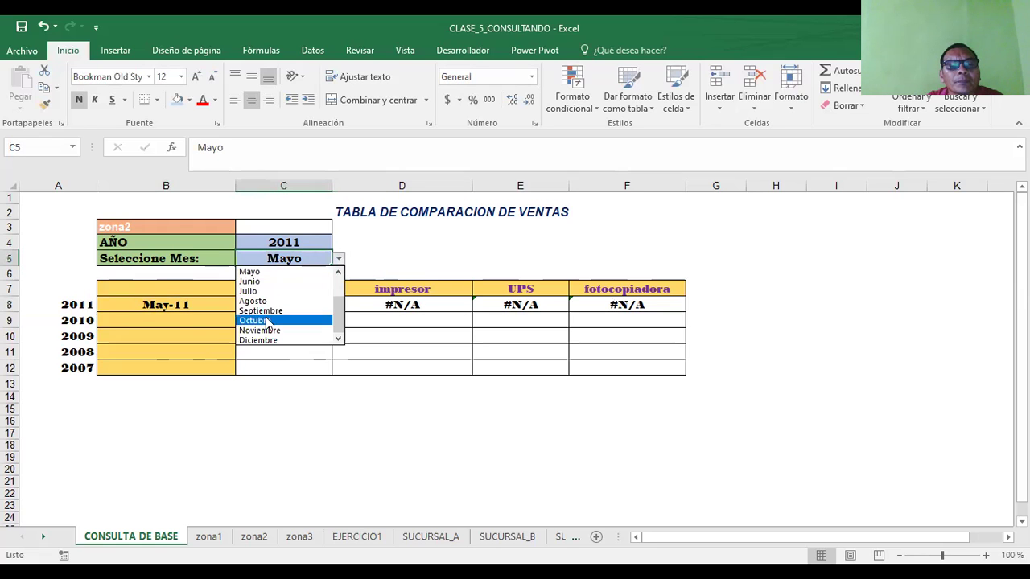
{"action": "left_click", "coordinate": [293, 320]}
- Set the year in C4 to 2014, then view the zona1 sheet's monthly sales data
{"action": "left_click", "coordinate": [314, 242]}
{"action": "left_click", "coordinate": [339, 242]}
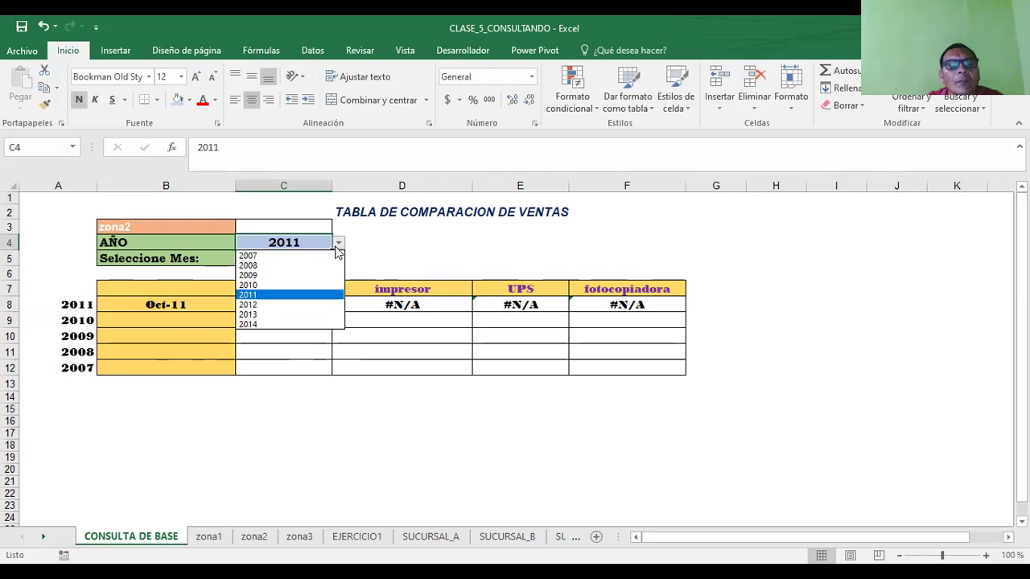
{"action": "left_click", "coordinate": [264, 255]}
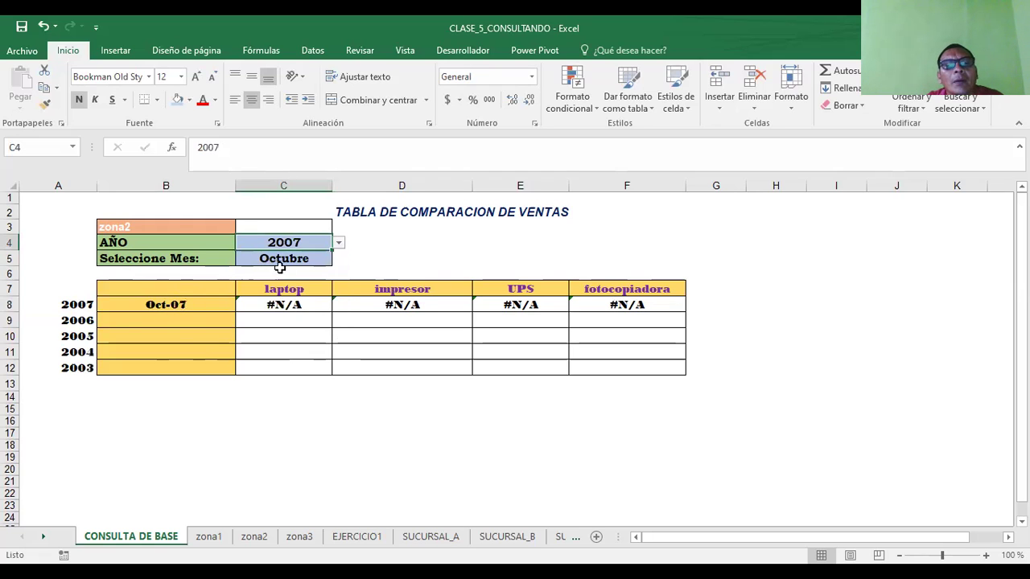
{"action": "left_click", "coordinate": [339, 243]}
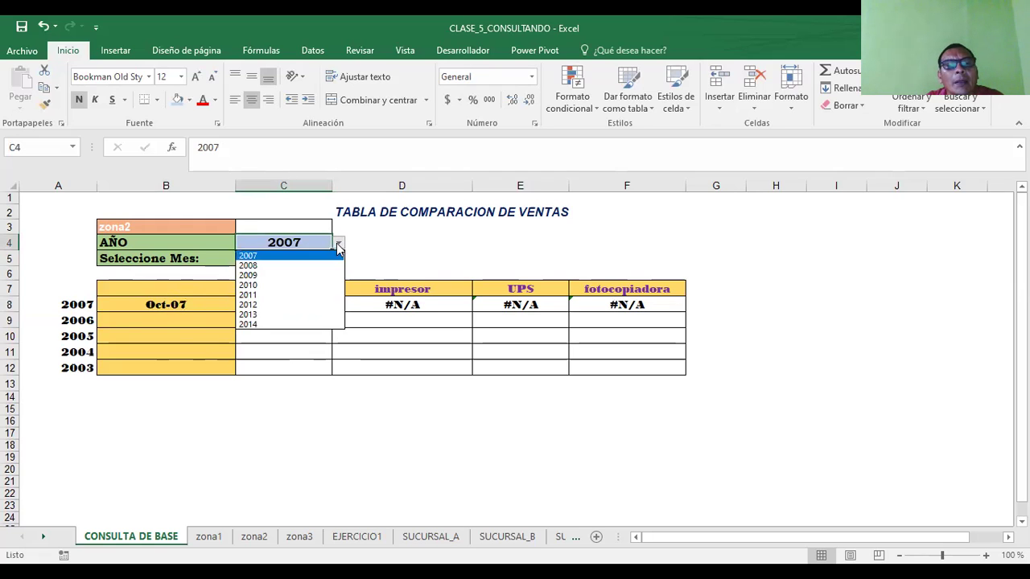
{"action": "left_click", "coordinate": [263, 323]}
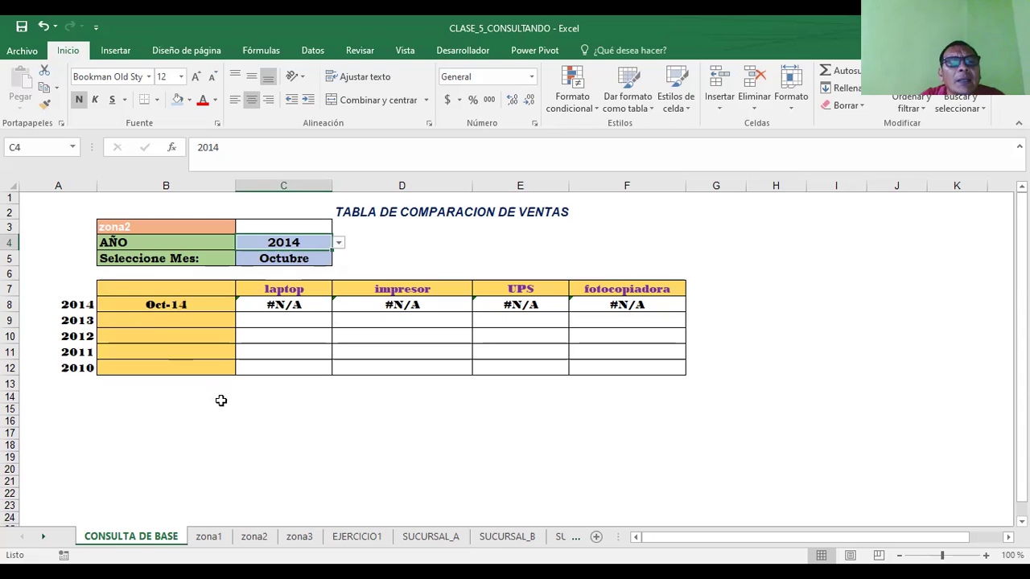
{"action": "left_click", "coordinate": [178, 226]}
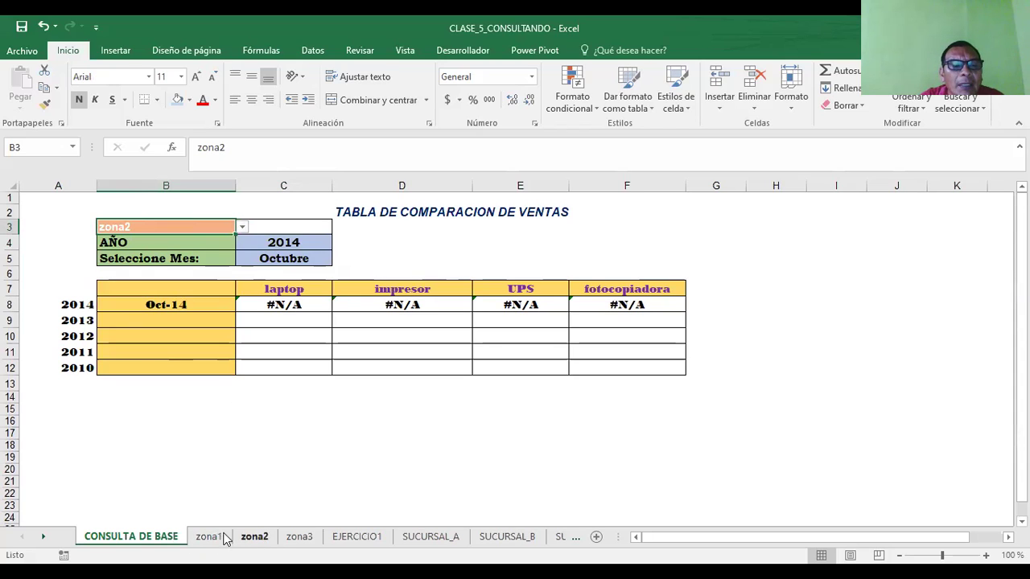
{"action": "left_click", "coordinate": [273, 241]}
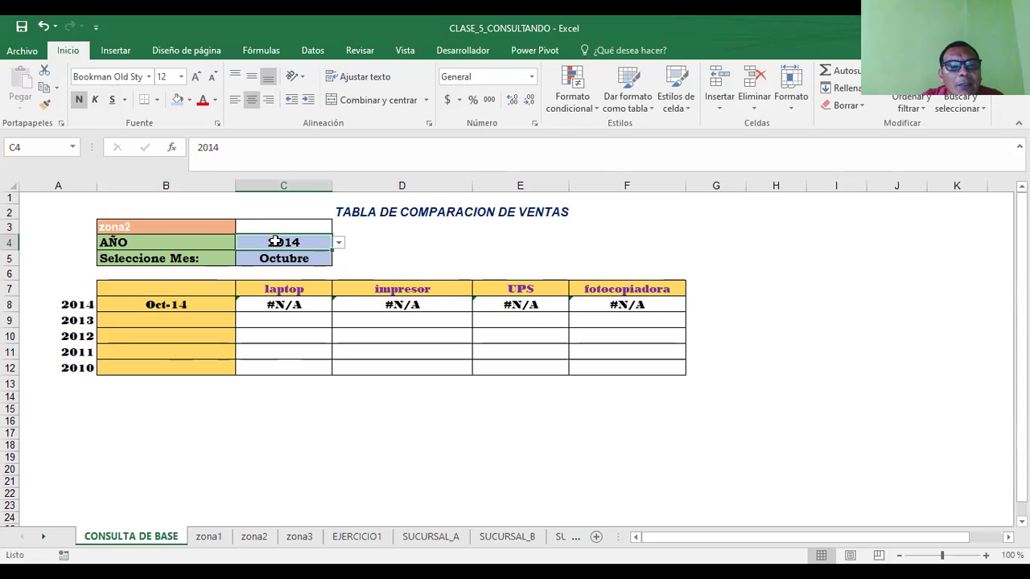
{"action": "left_click", "coordinate": [206, 537]}
{"action": "left_click", "coordinate": [228, 370]}
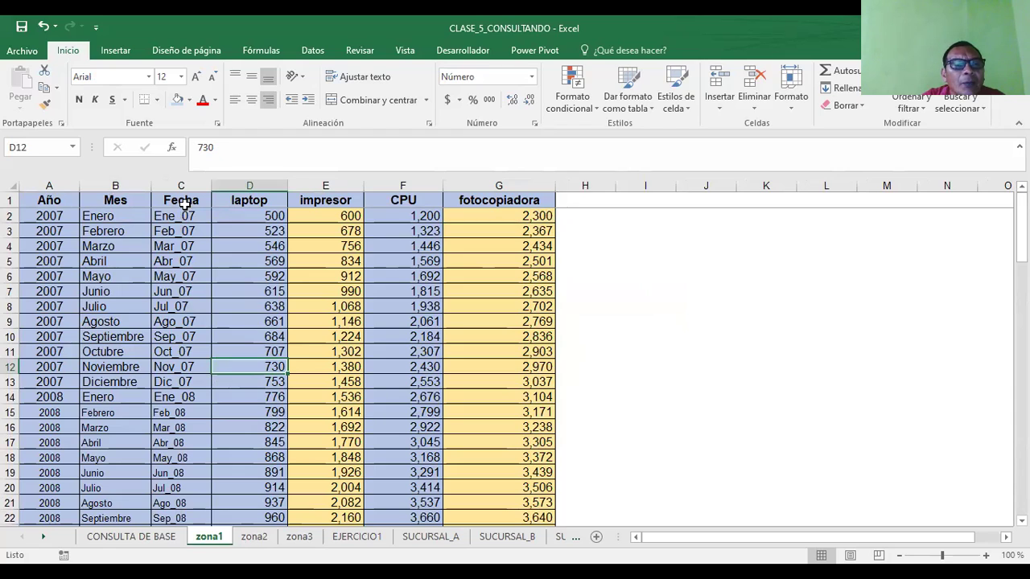
- Inspect zona1's Fecha formula in C2 and its Año and Mes headers
{"action": "left_click", "coordinate": [184, 217]}
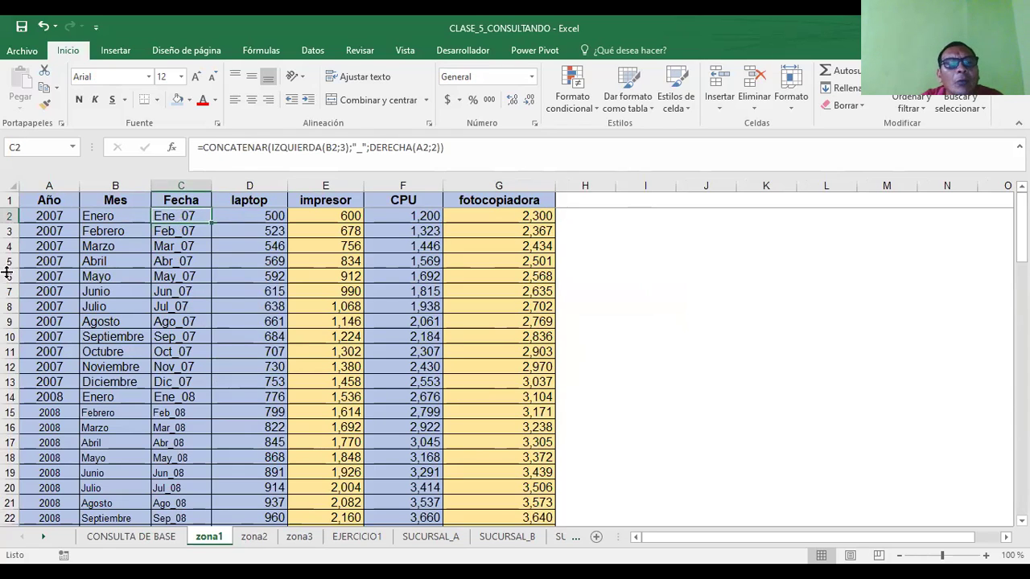
{"action": "left_click", "coordinate": [42, 214]}
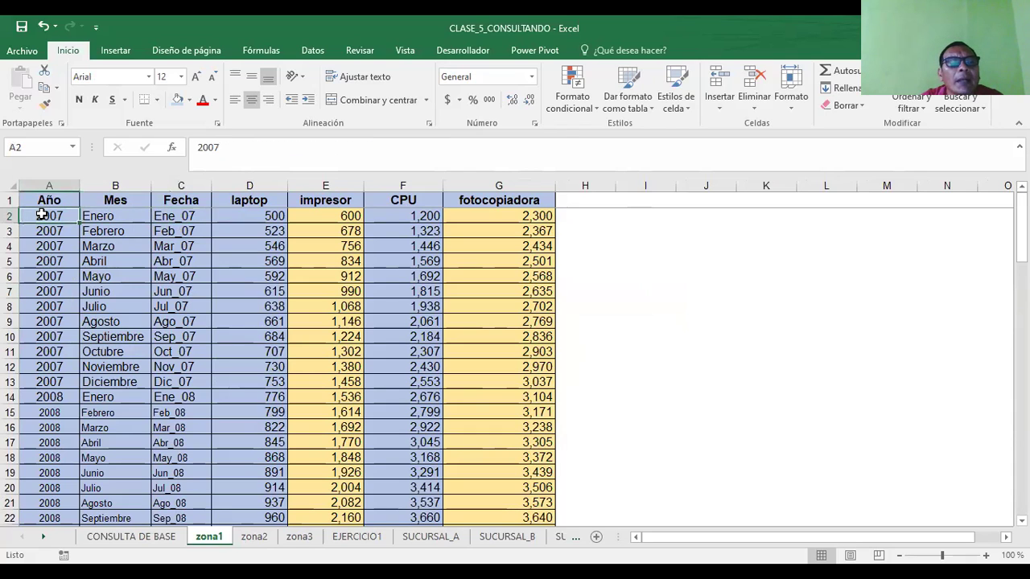
{"action": "left_click", "coordinate": [45, 202]}
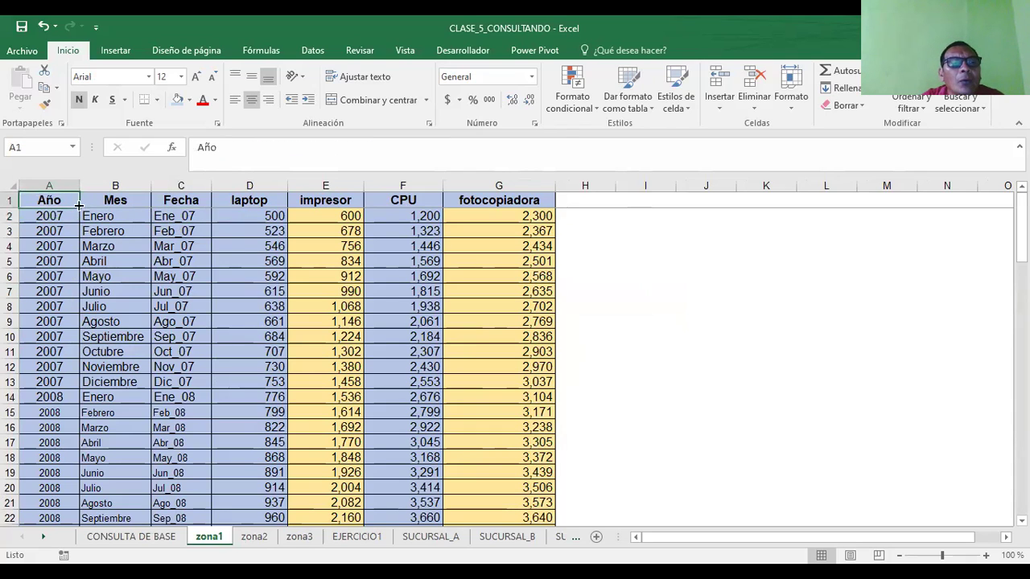
{"action": "left_click", "coordinate": [113, 206]}
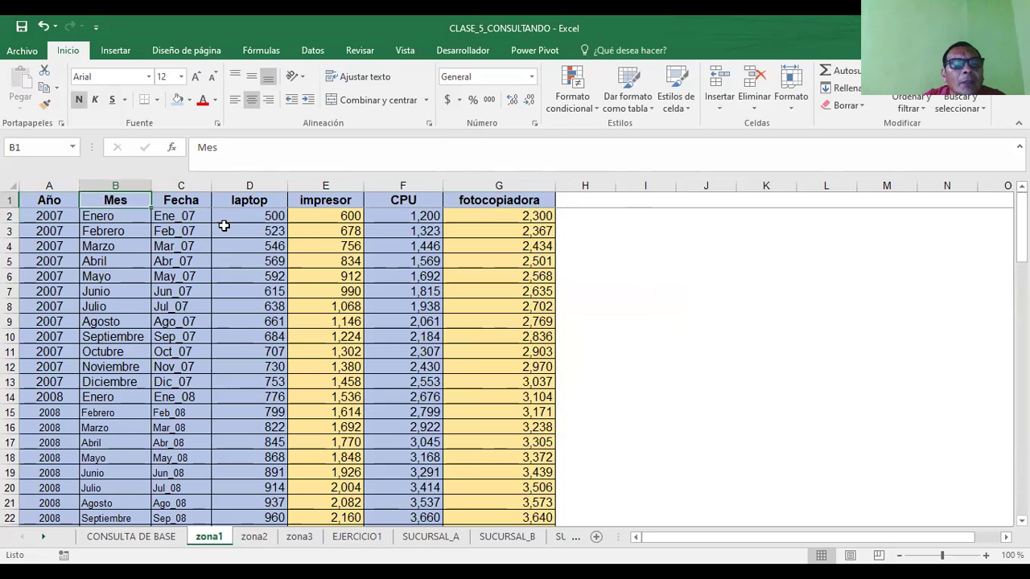
{"action": "left_click", "coordinate": [186, 216]}
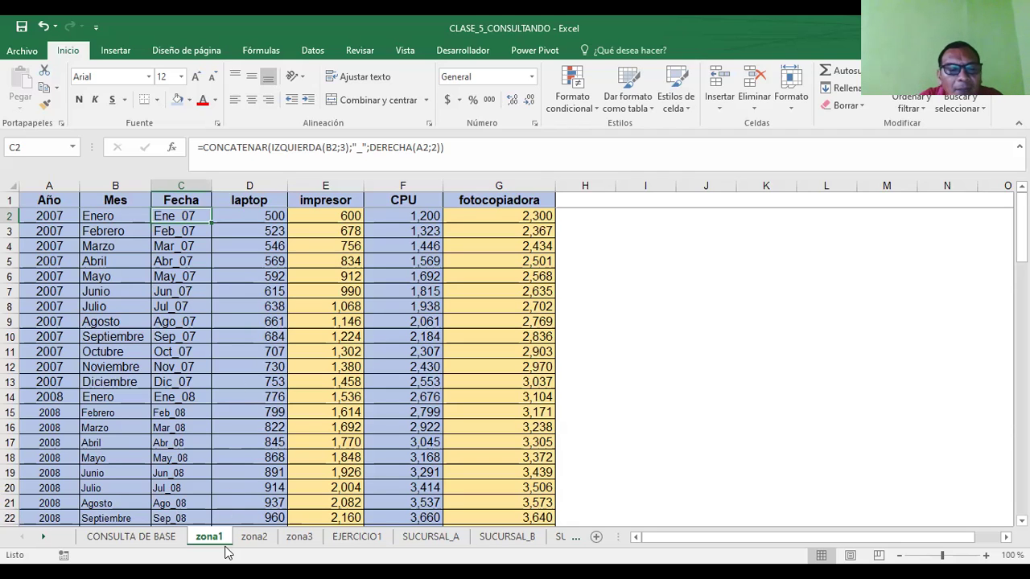
- Compare the zona1 and zona2 sheets, then return to CONSULTA DE BASE
{"action": "left_click", "coordinate": [250, 538]}
{"action": "left_click", "coordinate": [212, 536]}
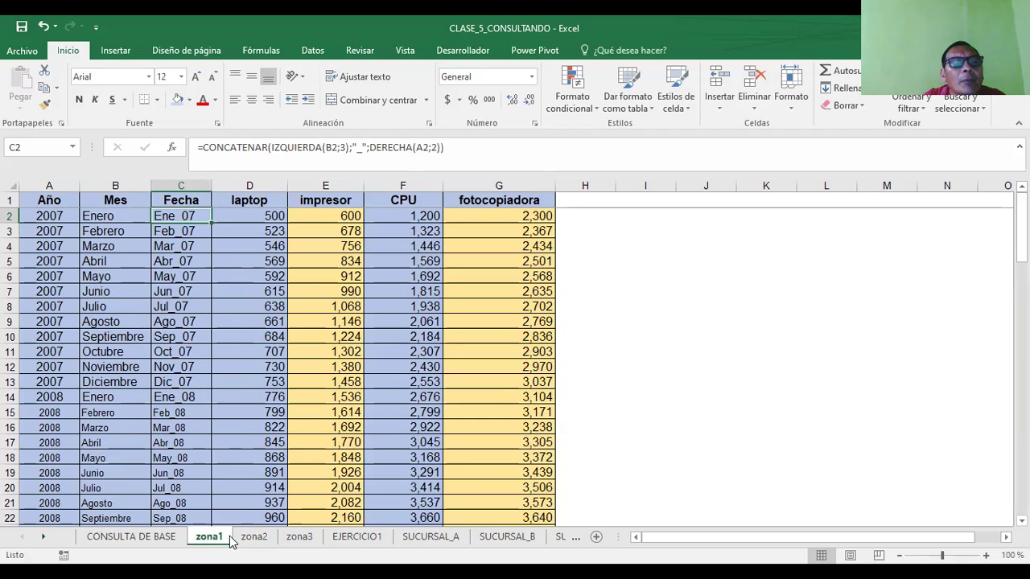
{"action": "left_click", "coordinate": [243, 538]}
{"action": "left_click", "coordinate": [208, 538]}
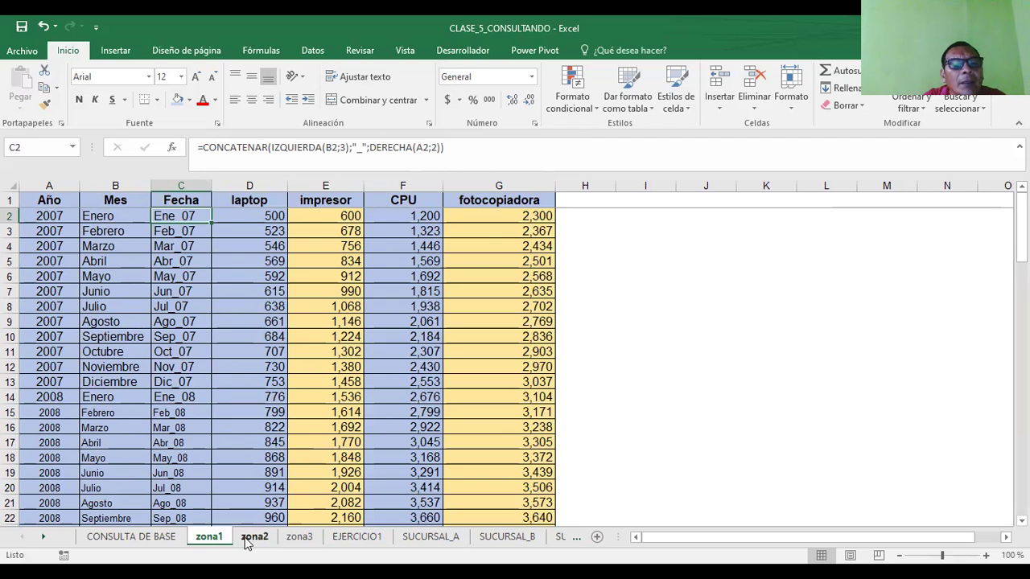
{"action": "left_click", "coordinate": [245, 538]}
{"action": "left_click", "coordinate": [209, 537]}
{"action": "left_click", "coordinate": [253, 538]}
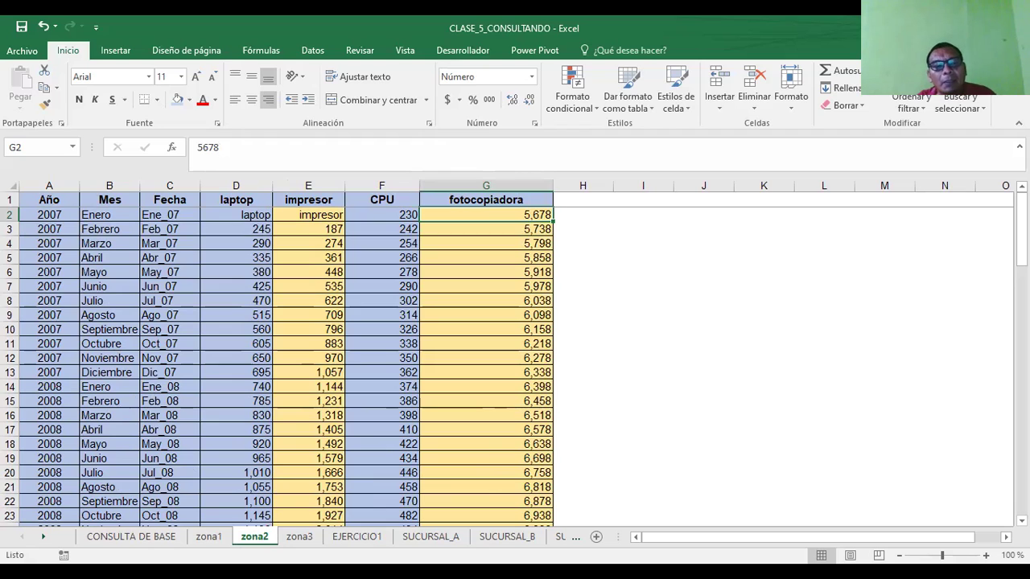
{"action": "left_click", "coordinate": [145, 543]}
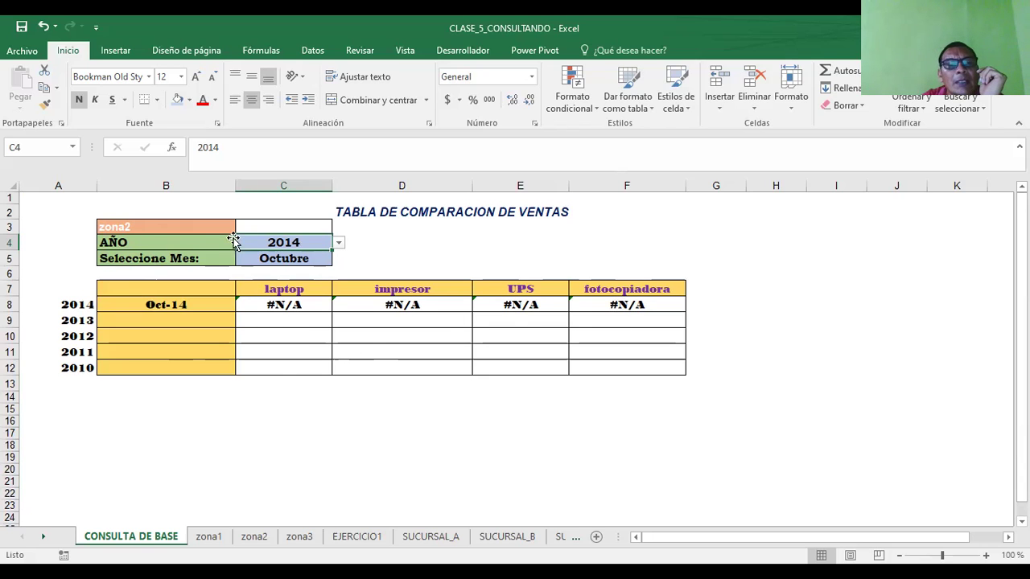
- Review the comparison table block, then move to the EJERCICIO1 sheet
{"action": "left_click", "coordinate": [156, 229]}
{"action": "left_click_drag", "start_coordinate": [55, 201], "coordinate": [741, 395]}
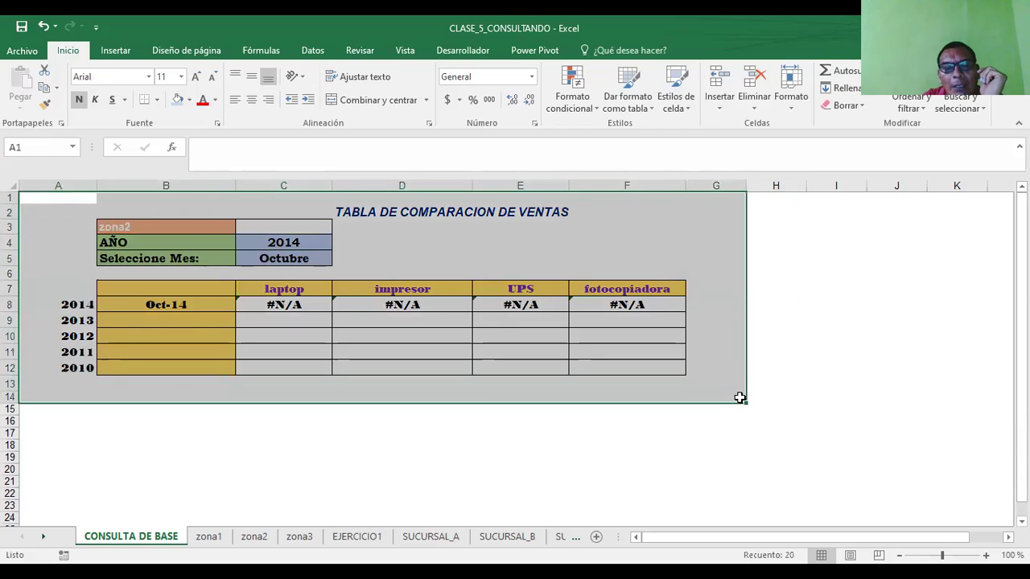
{"action": "left_click", "coordinate": [407, 442]}
{"action": "left_click", "coordinate": [352, 539]}
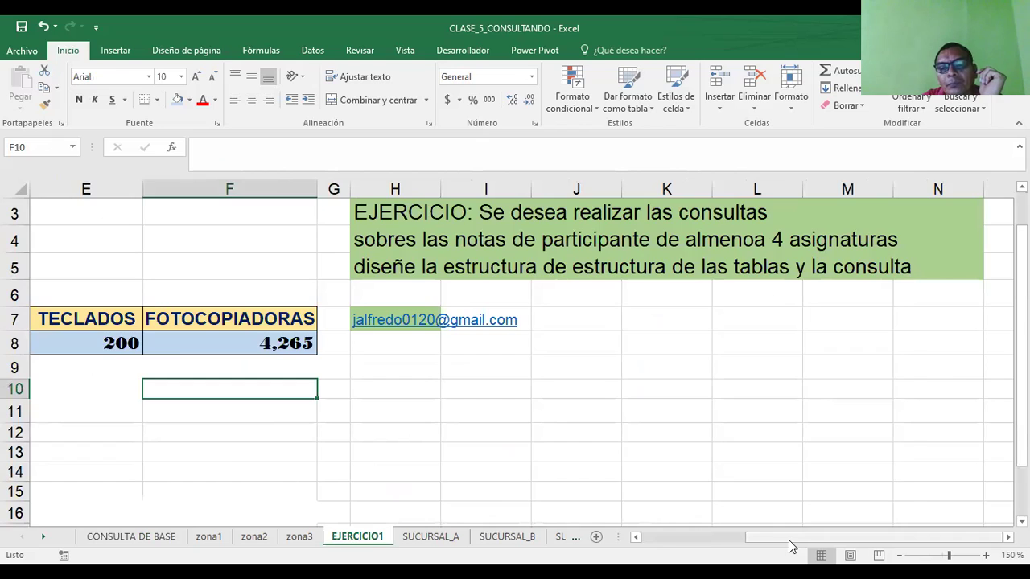
{"action": "left_click_drag", "start_coordinate": [791, 546], "coordinate": [587, 554]}
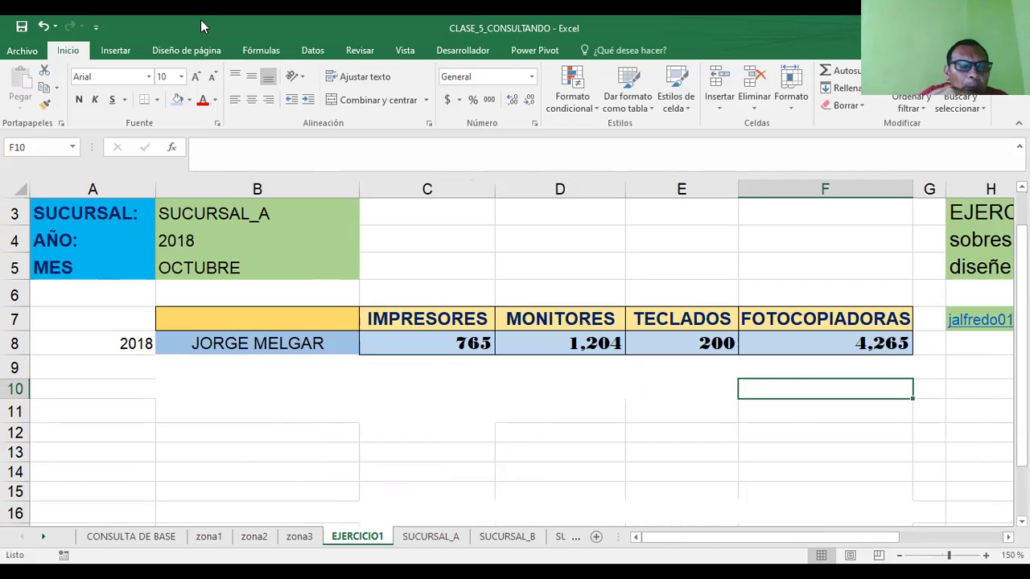
- Inspect EJERCICIO1's branch, year and month inputs and row 8, selecting header B7
{"action": "left_click", "coordinate": [120, 214]}
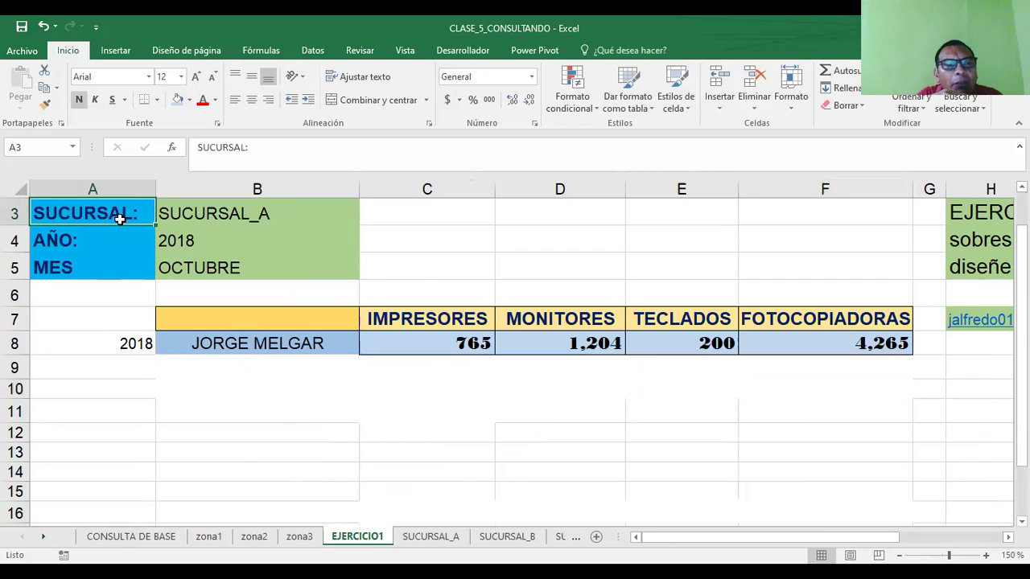
{"action": "left_click", "coordinate": [201, 212]}
{"action": "left_click", "coordinate": [201, 241]}
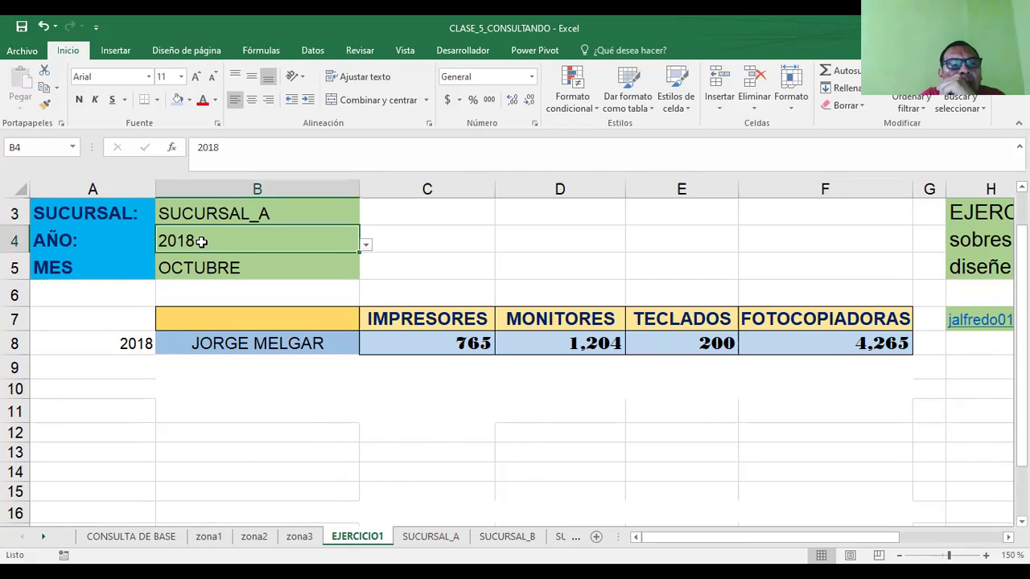
{"action": "left_click", "coordinate": [211, 268]}
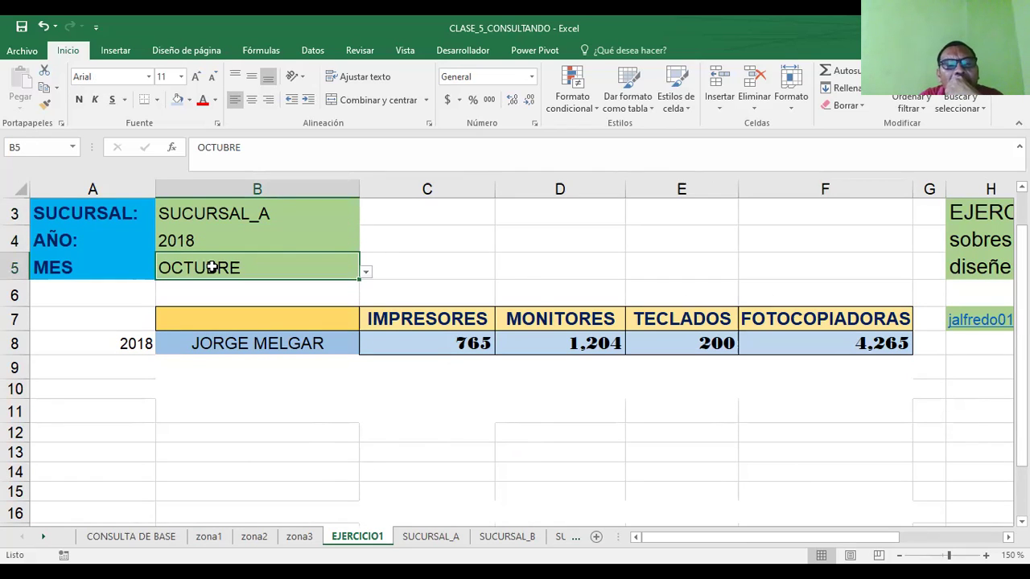
{"action": "left_click", "coordinate": [112, 348]}
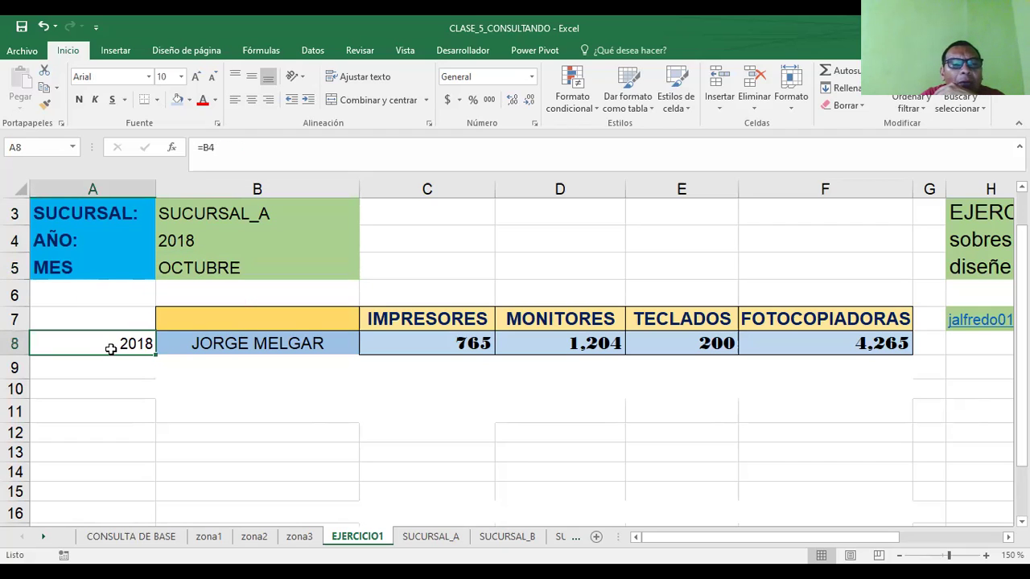
{"action": "left_click", "coordinate": [238, 343]}
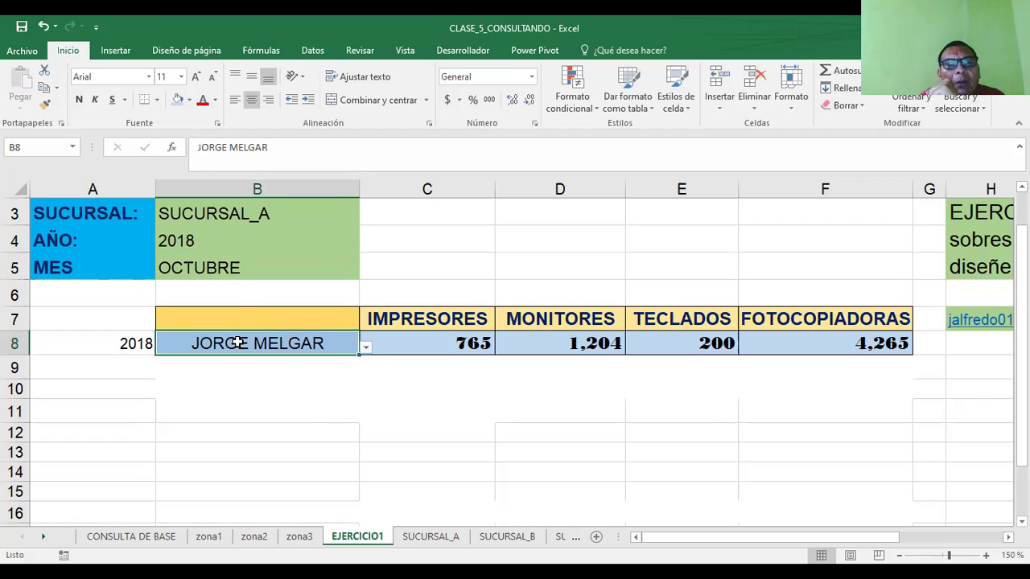
{"action": "left_click", "coordinate": [247, 323]}
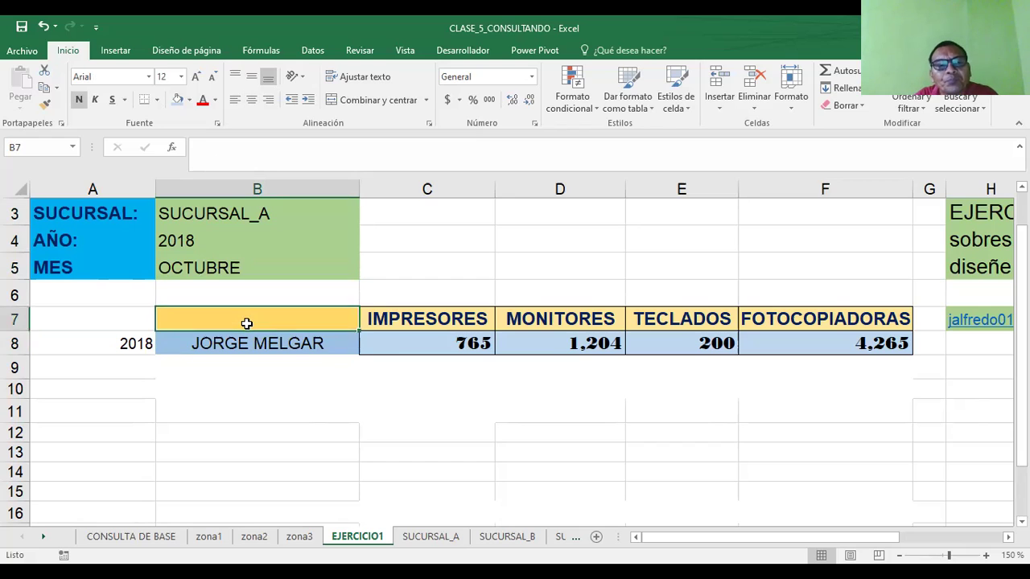
- Enter GERENTES as the B7 header and view B8's manager list
{"action": "type", "text": "GEREN"}
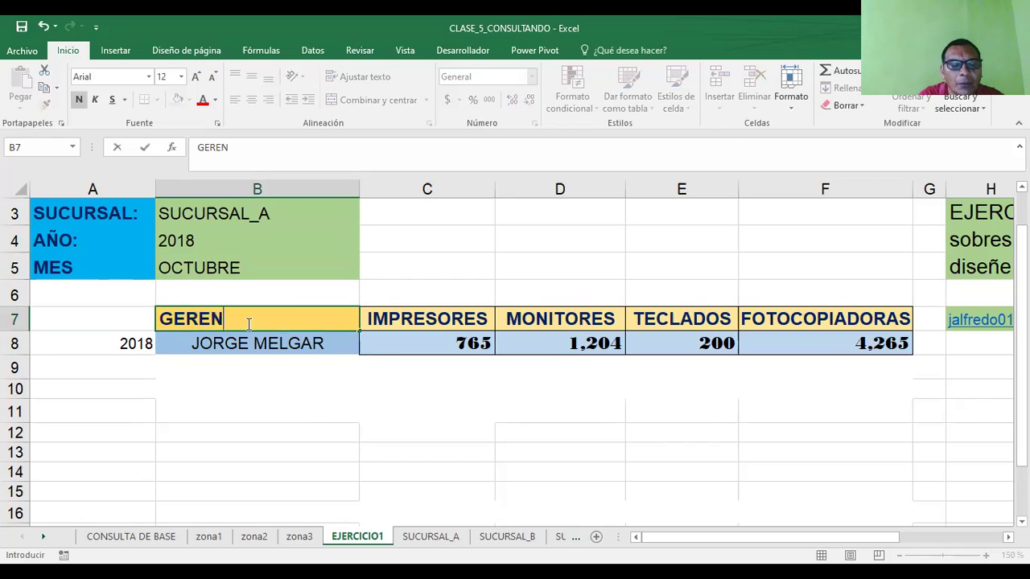
{"action": "type", "text": "TES"}
{"action": "key", "text": "Return"}
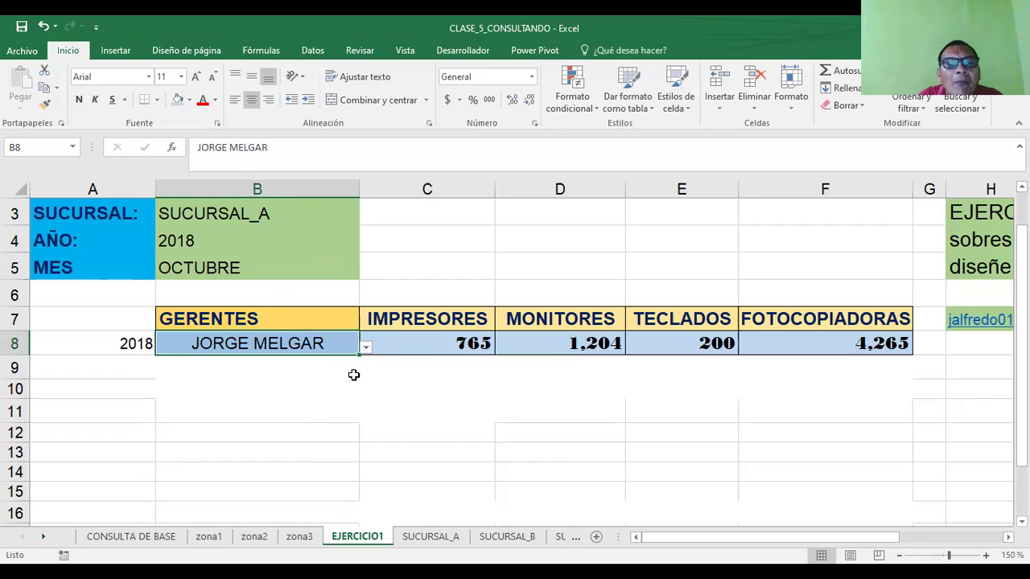
{"action": "left_click", "coordinate": [366, 347]}
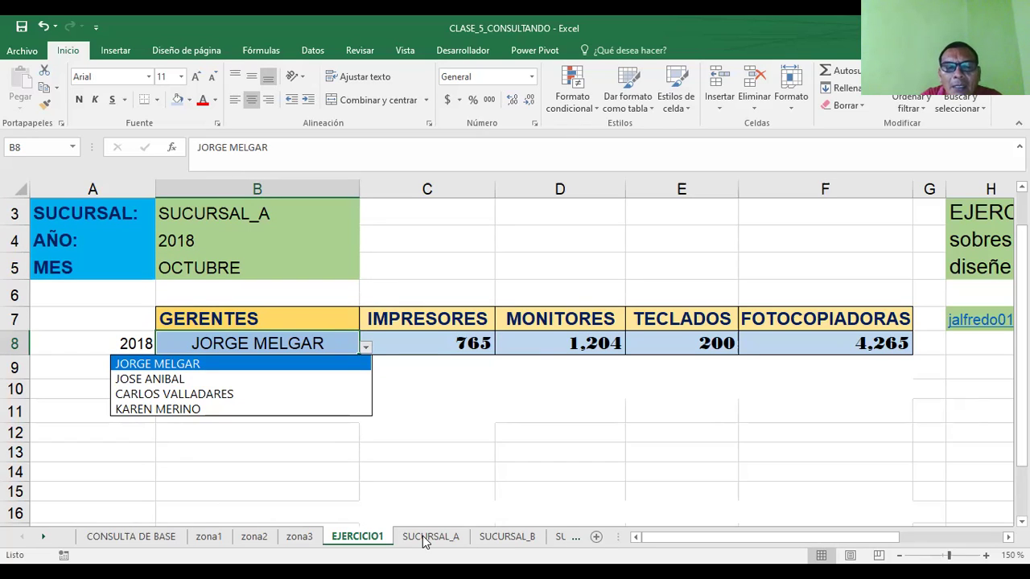
{"action": "left_click", "coordinate": [424, 541]}
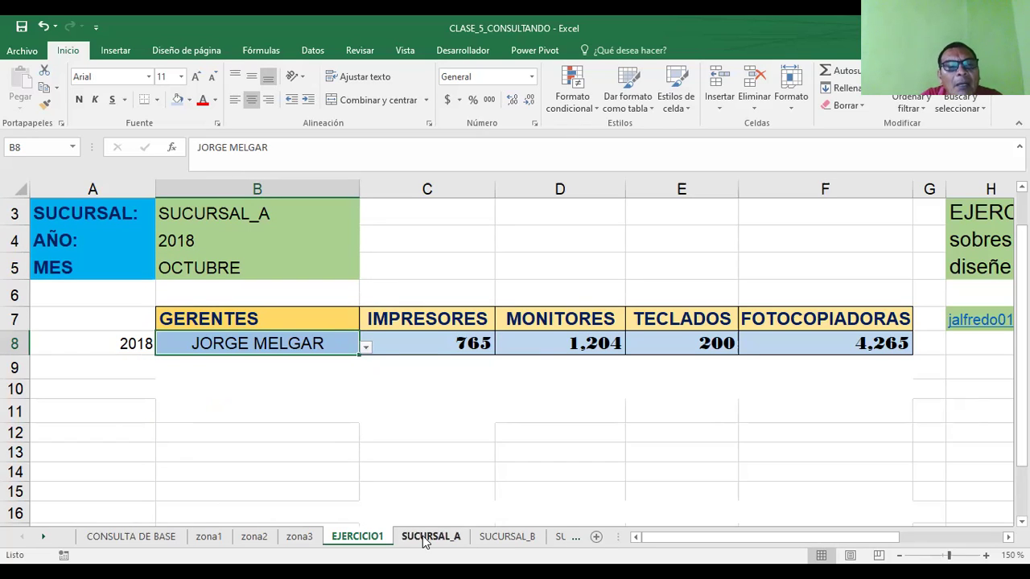
{"action": "left_click", "coordinate": [498, 541]}
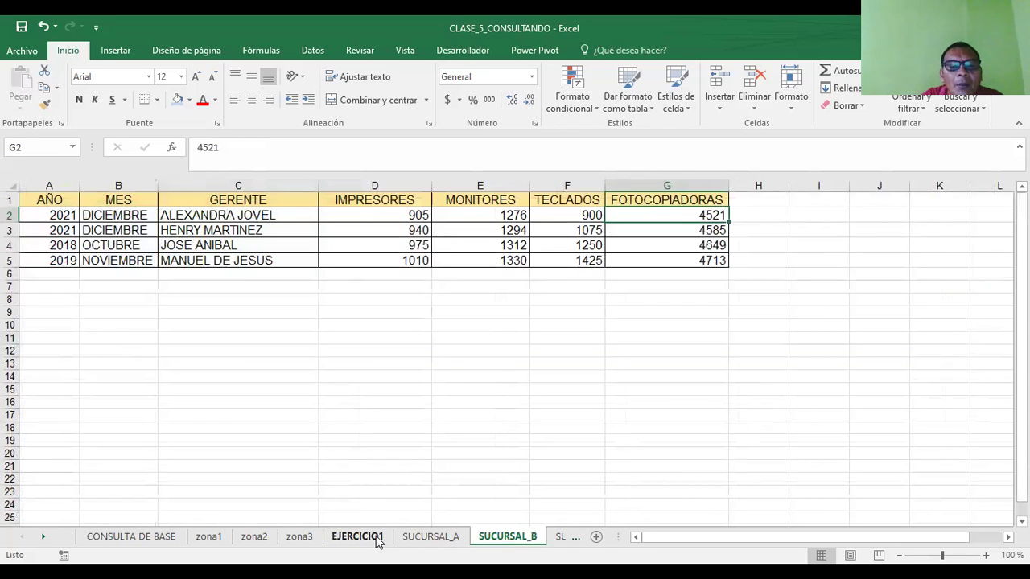
{"action": "left_click", "coordinate": [422, 538]}
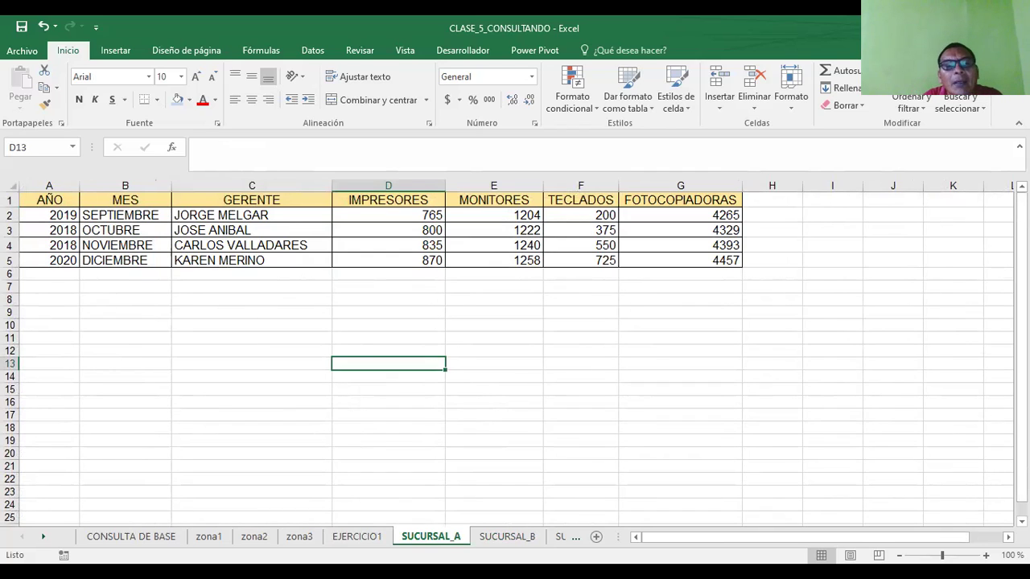
{"action": "left_click", "coordinate": [523, 537]}
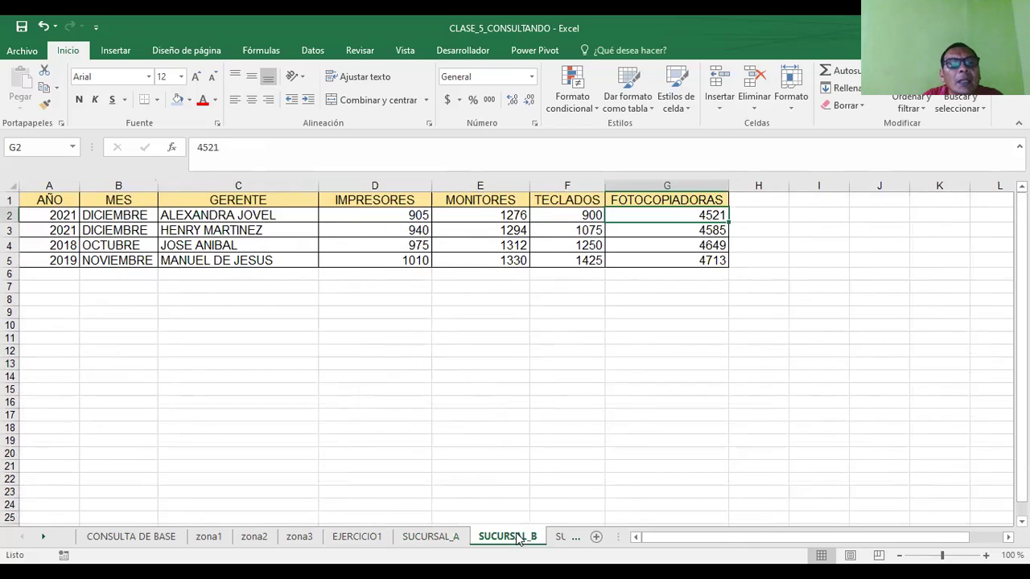
{"action": "left_click", "coordinate": [43, 537]}
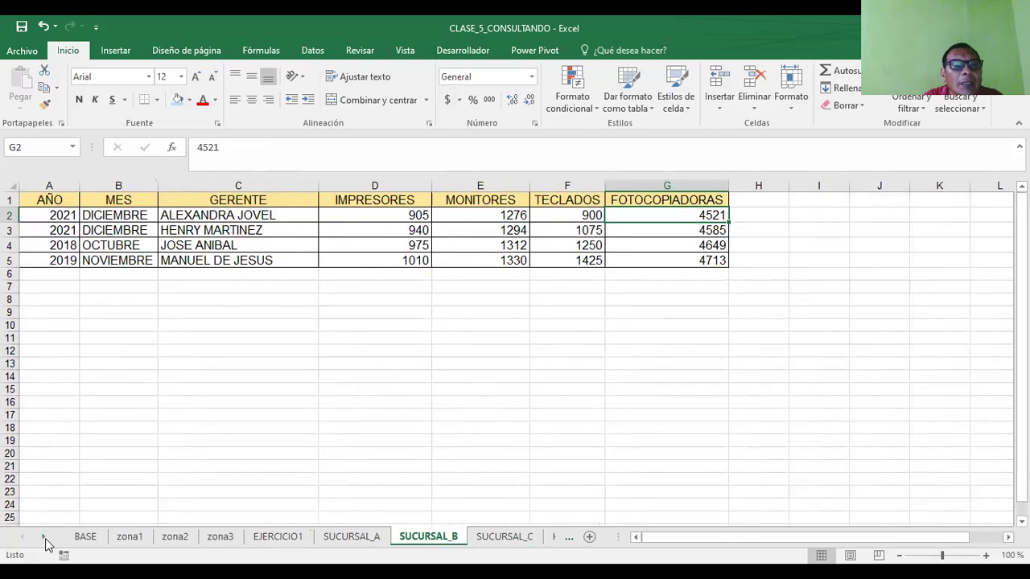
{"action": "left_click", "coordinate": [472, 537]}
{"action": "left_click", "coordinate": [233, 386]}
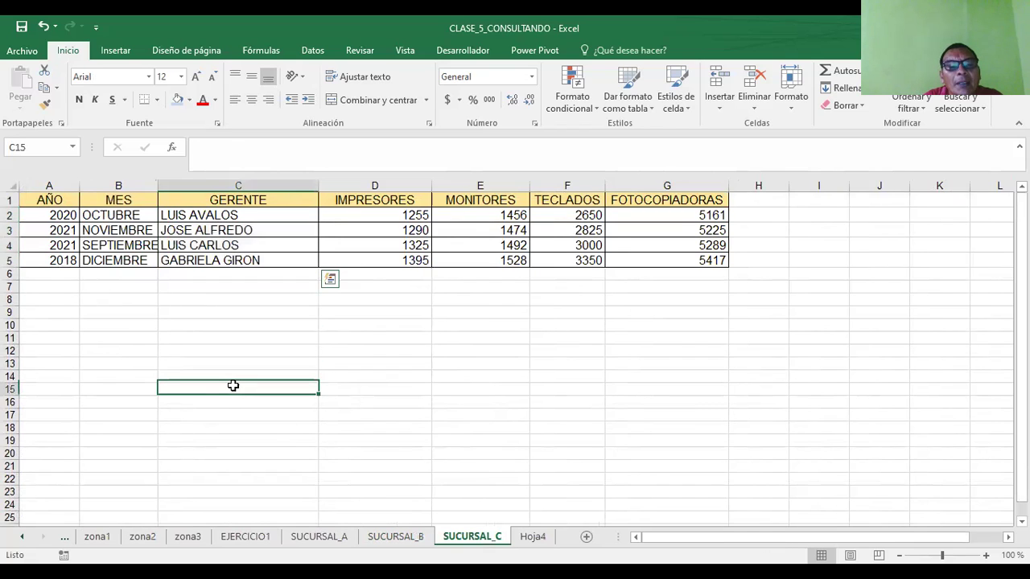
{"action": "left_click", "coordinate": [246, 536]}
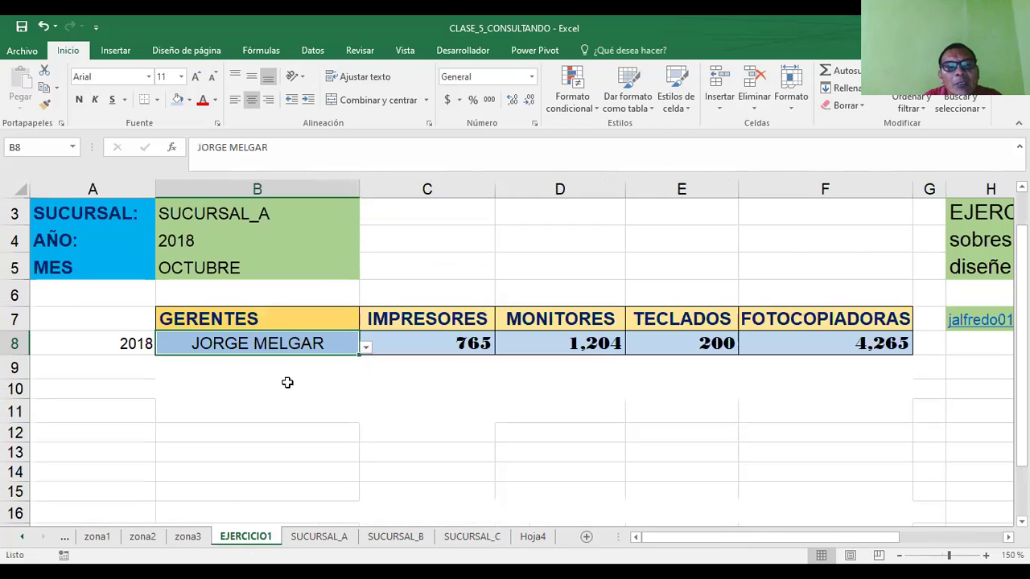
- Switch B8 to the third listed manager and inspect C8's lookup formula
{"action": "left_click", "coordinate": [193, 219]}
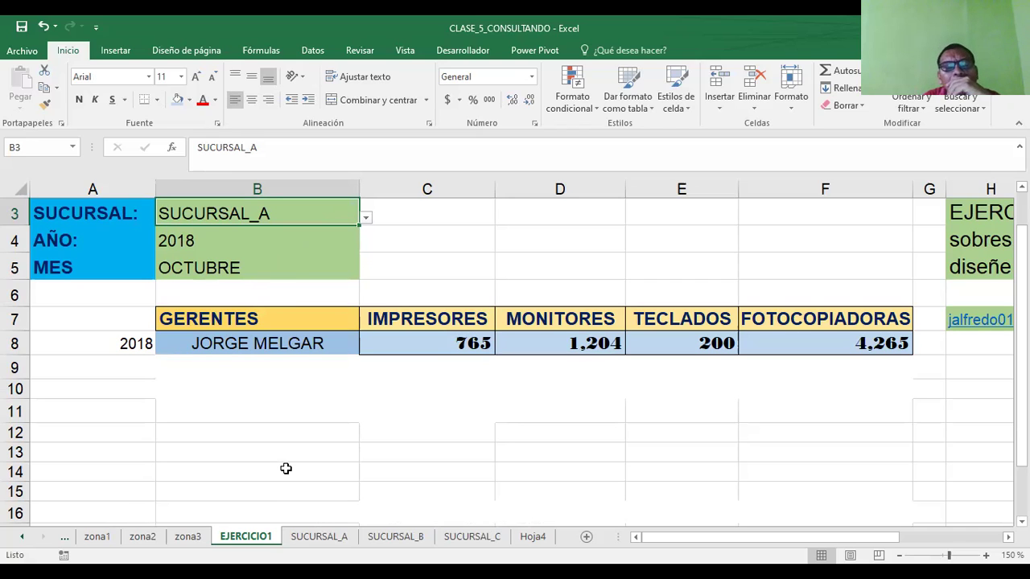
{"action": "left_click", "coordinate": [283, 343]}
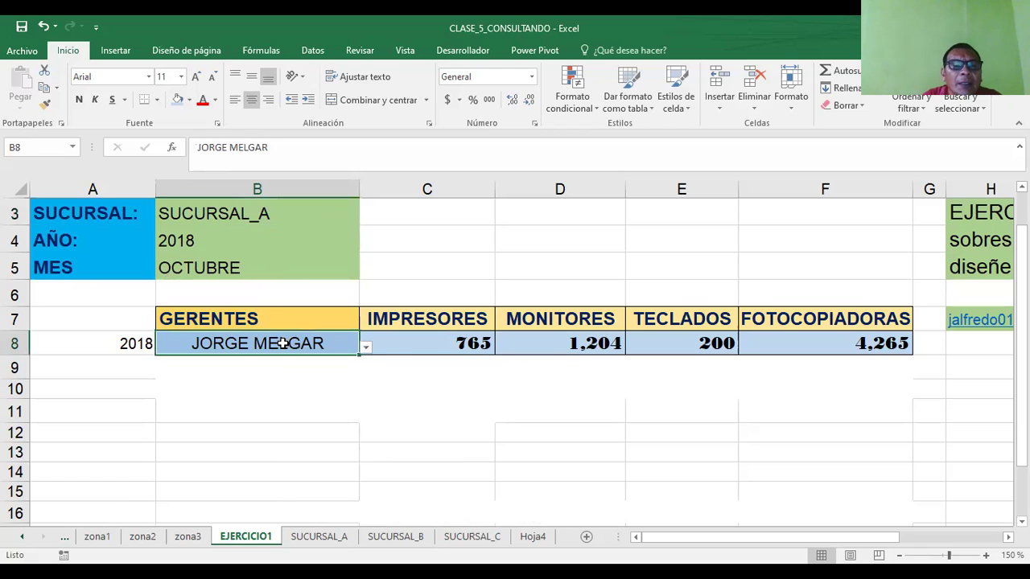
{"action": "left_click", "coordinate": [366, 346]}
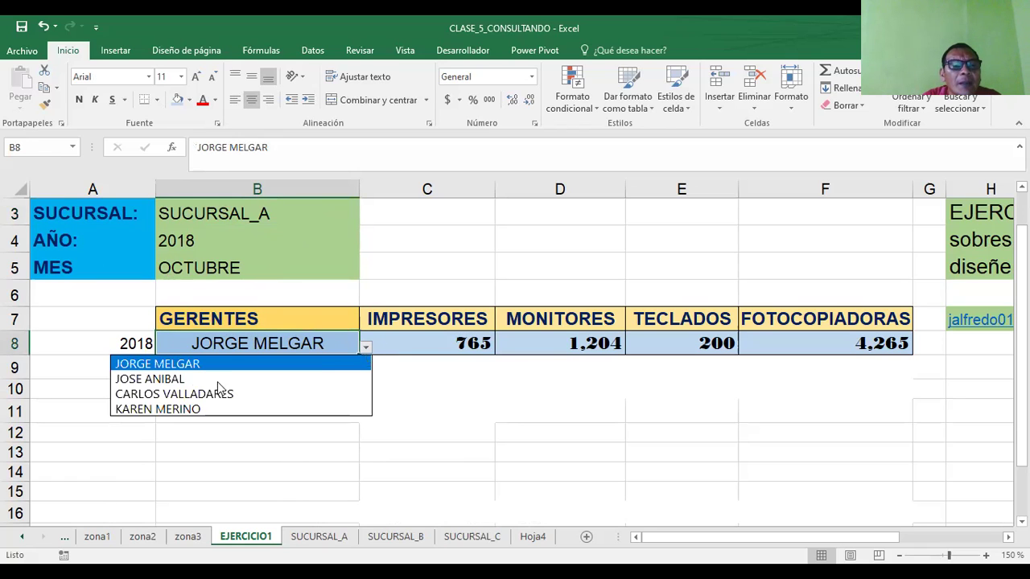
{"action": "left_click", "coordinate": [181, 395]}
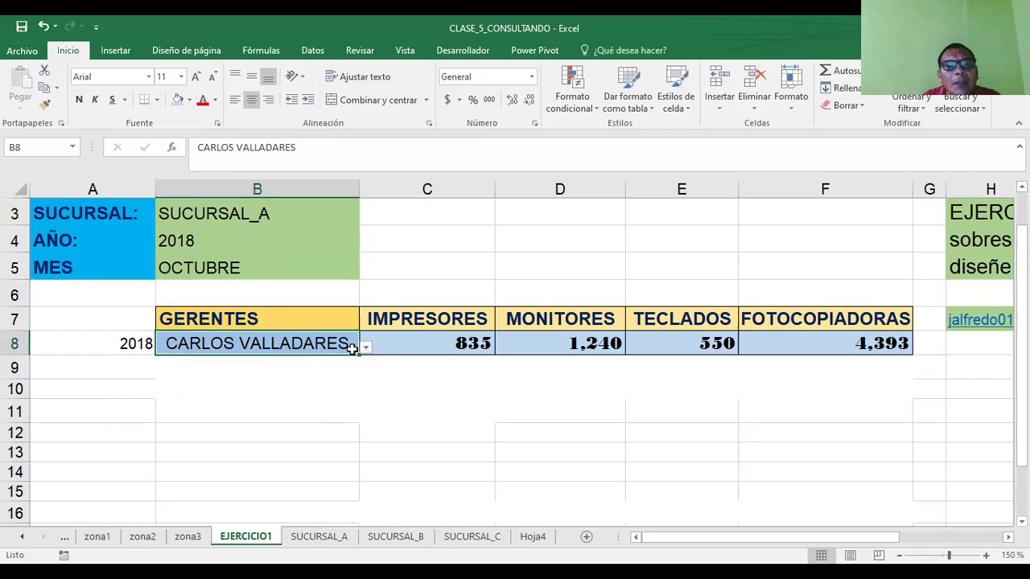
{"action": "left_click", "coordinate": [400, 339]}
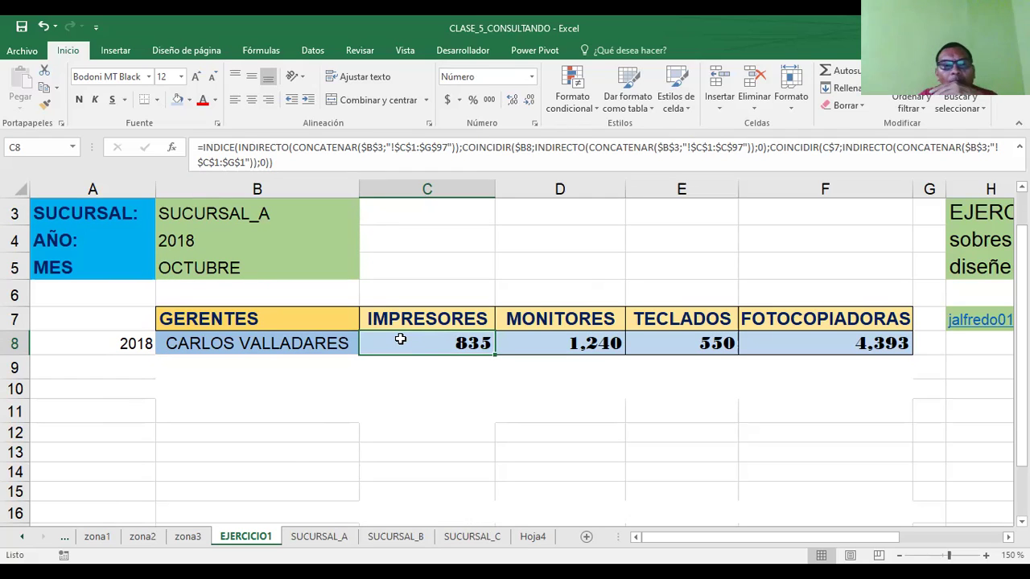
- Switch B8 to the last listed manager, giving 870, 1,258, 725 and 4,457
{"action": "left_click", "coordinate": [274, 354]}
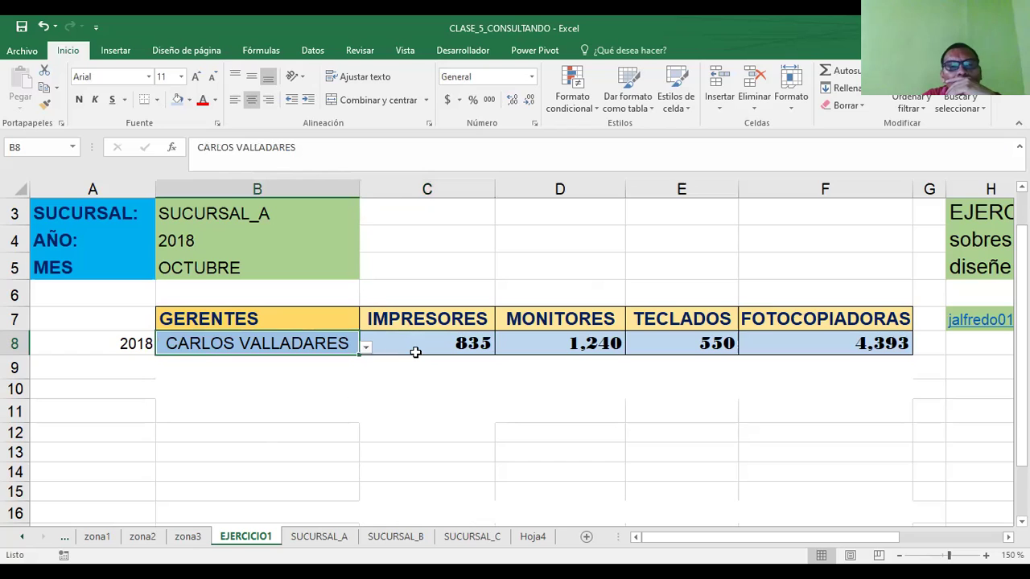
{"action": "left_click", "coordinate": [365, 347]}
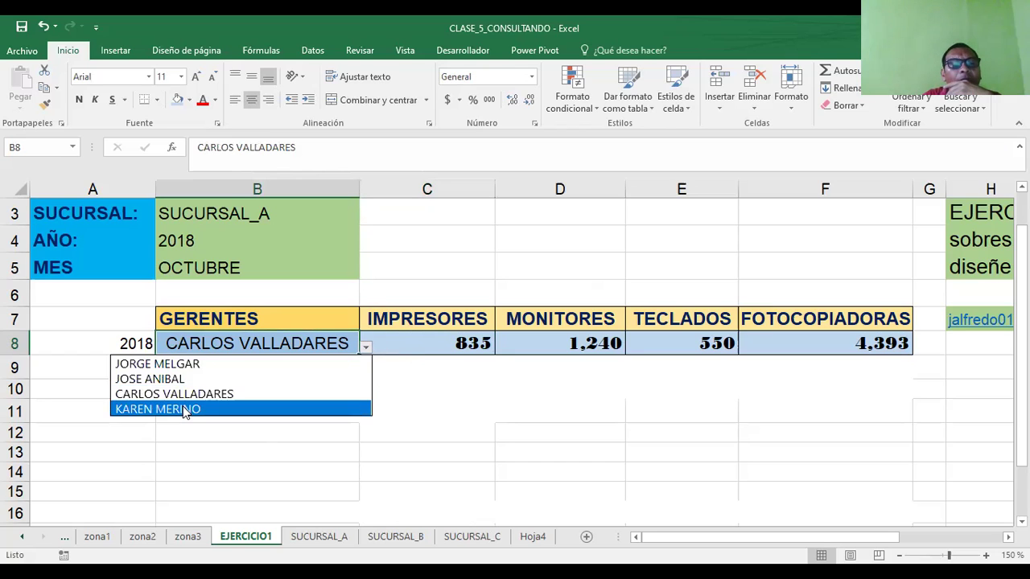
{"action": "left_click", "coordinate": [184, 409]}
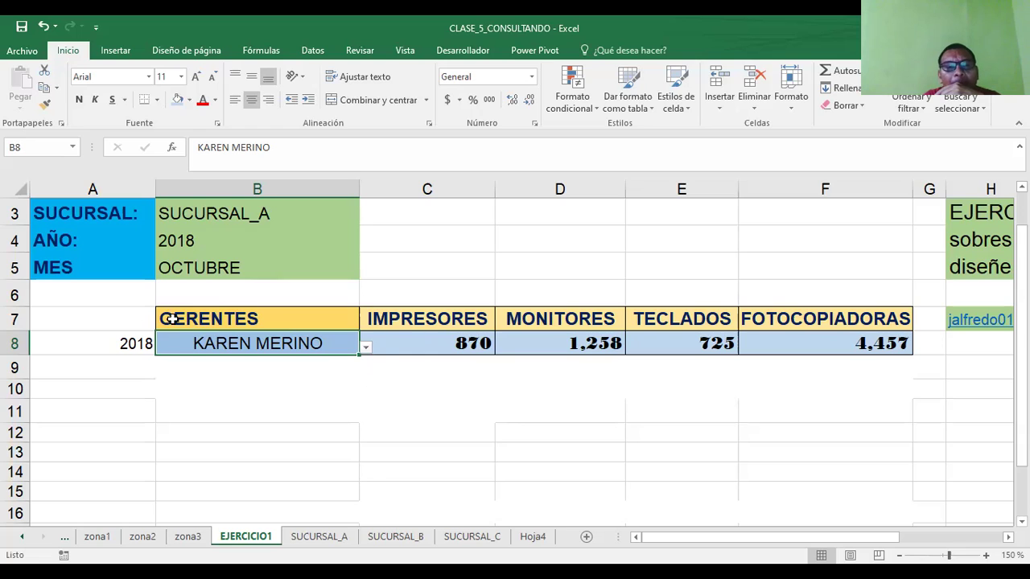
{"action": "left_click", "coordinate": [197, 319]}
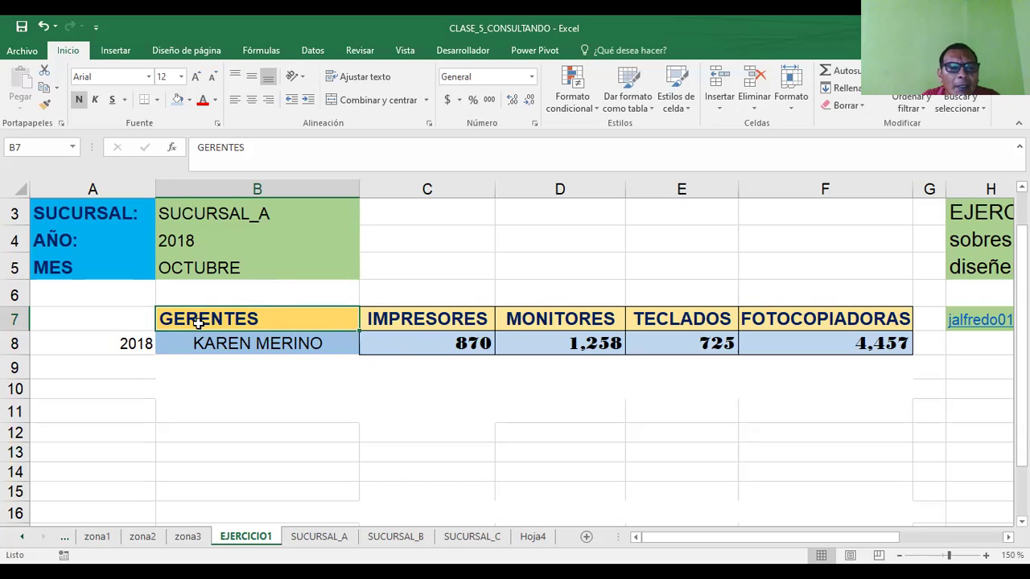
{"action": "left_click_drag", "start_coordinate": [197, 322], "coordinate": [828, 320]}
{"action": "left_click", "coordinate": [828, 320]}
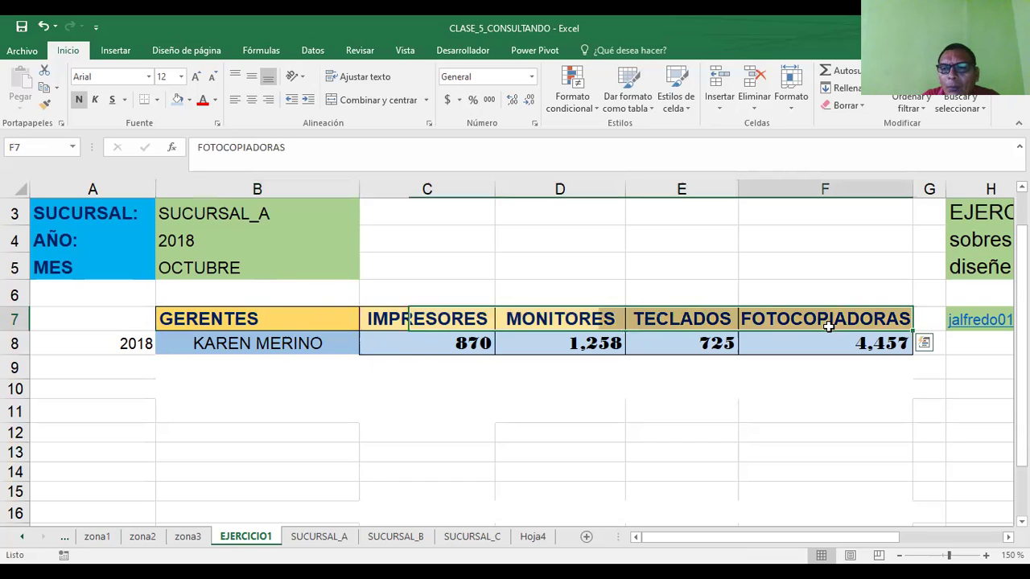
{"action": "left_click", "coordinate": [779, 421]}
{"action": "left_click_drag", "start_coordinate": [216, 318], "coordinate": [852, 334]}
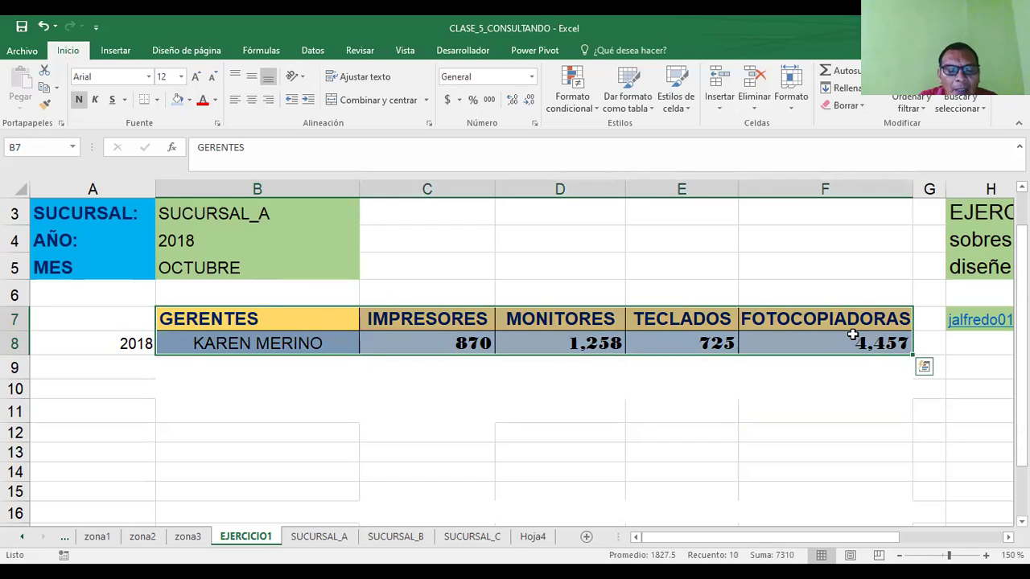
{"action": "right_click", "coordinate": [854, 334]}
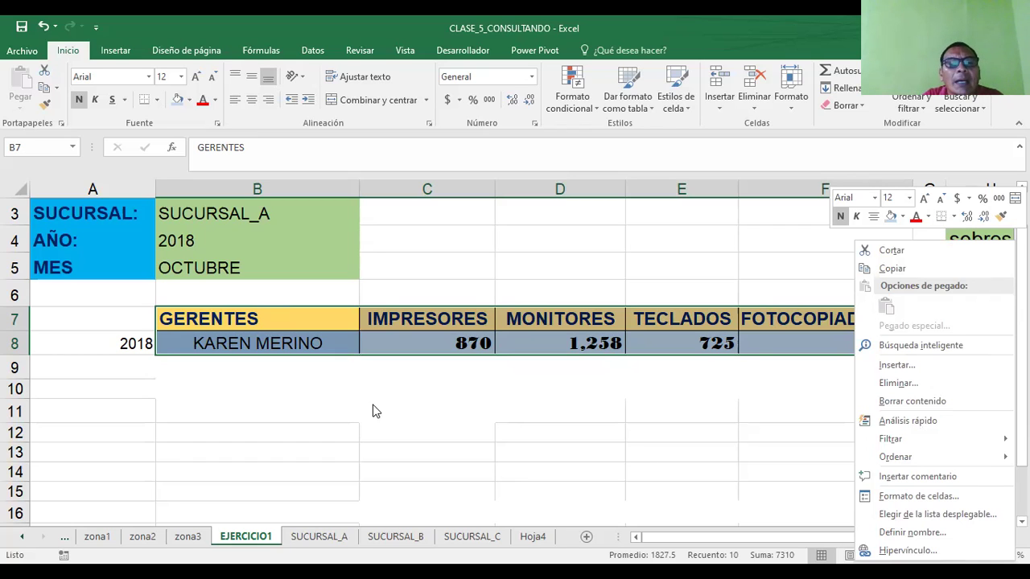
{"action": "left_click", "coordinate": [278, 344]}
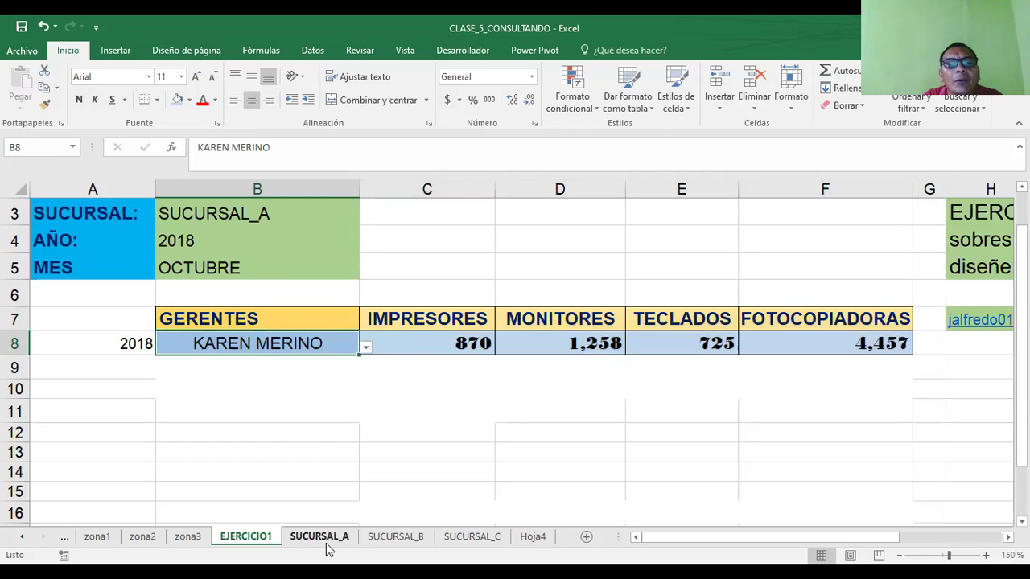
- Compare SUCURSAL_A's printers 870 and monitors 1258 against EJERCICIO1's row 8
{"action": "left_click", "coordinate": [325, 544]}
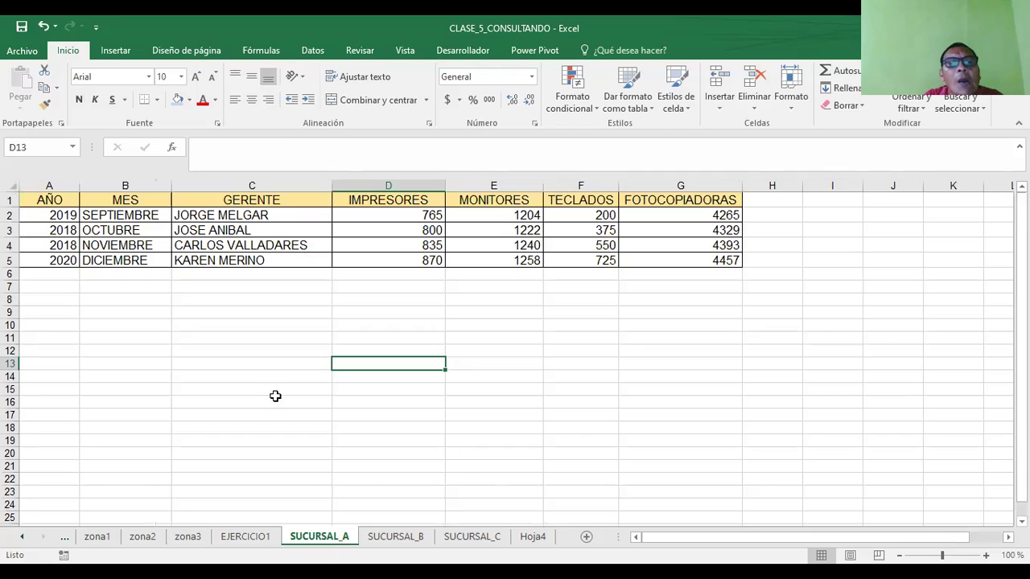
{"action": "left_click", "coordinate": [400, 261]}
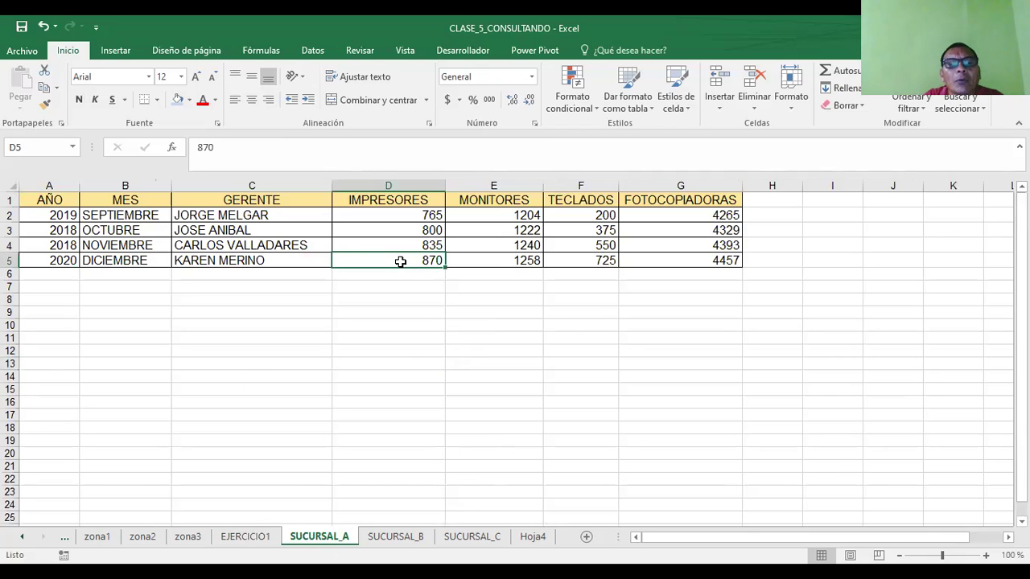
{"action": "left_click", "coordinate": [241, 539]}
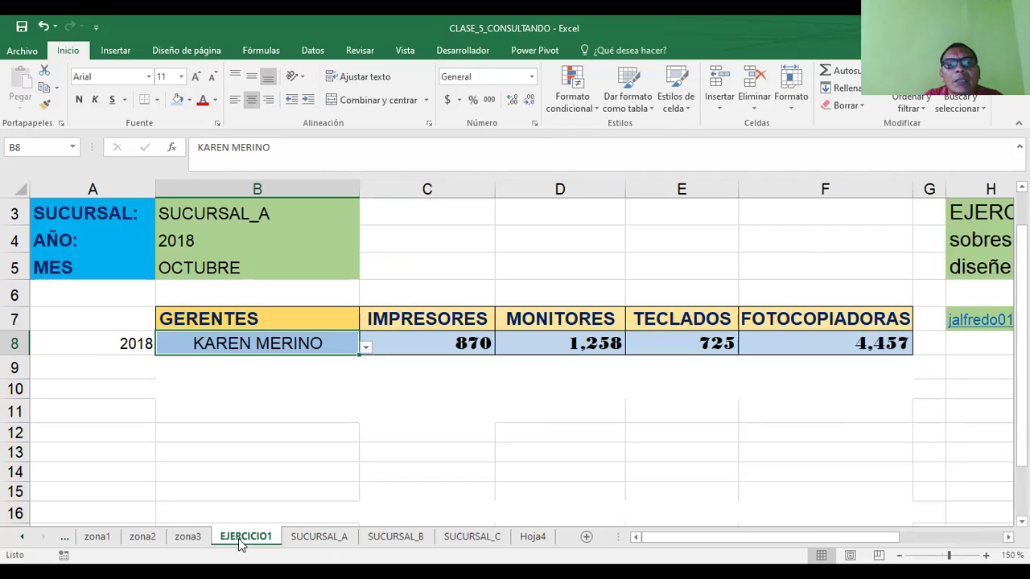
{"action": "left_click", "coordinate": [336, 545]}
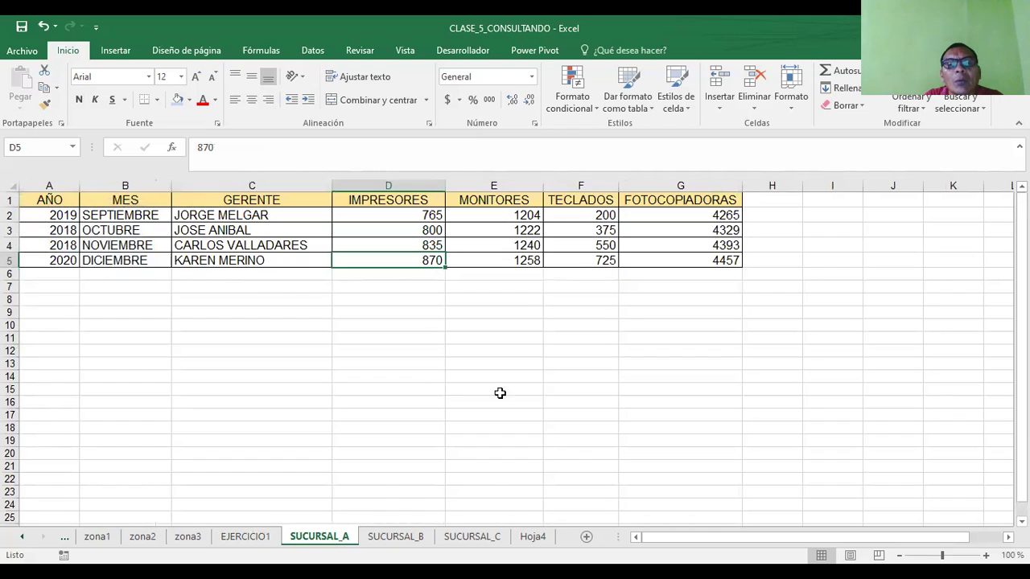
{"action": "left_click", "coordinate": [508, 267]}
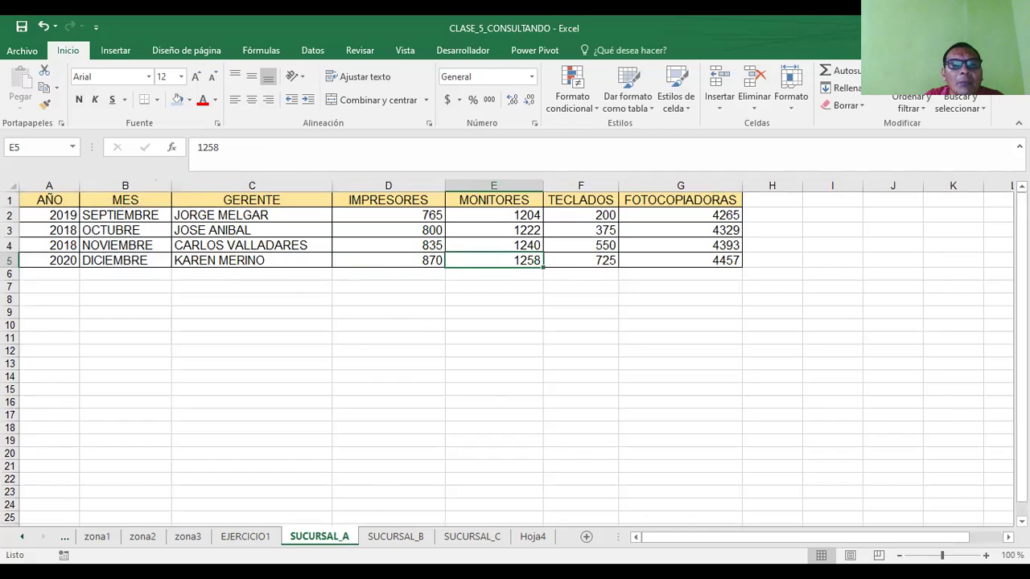
{"action": "left_click", "coordinate": [246, 536]}
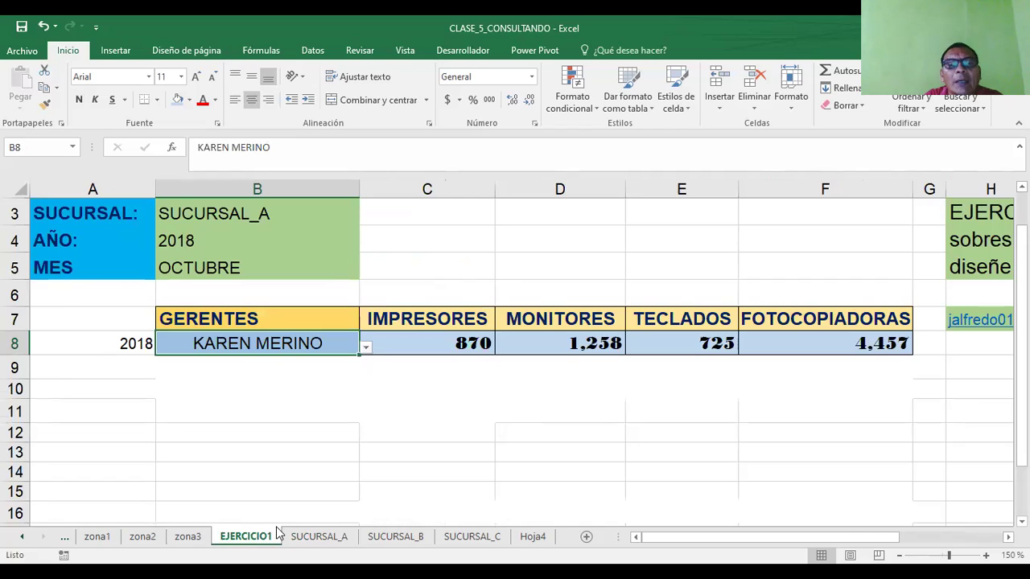
{"action": "left_click", "coordinate": [696, 342]}
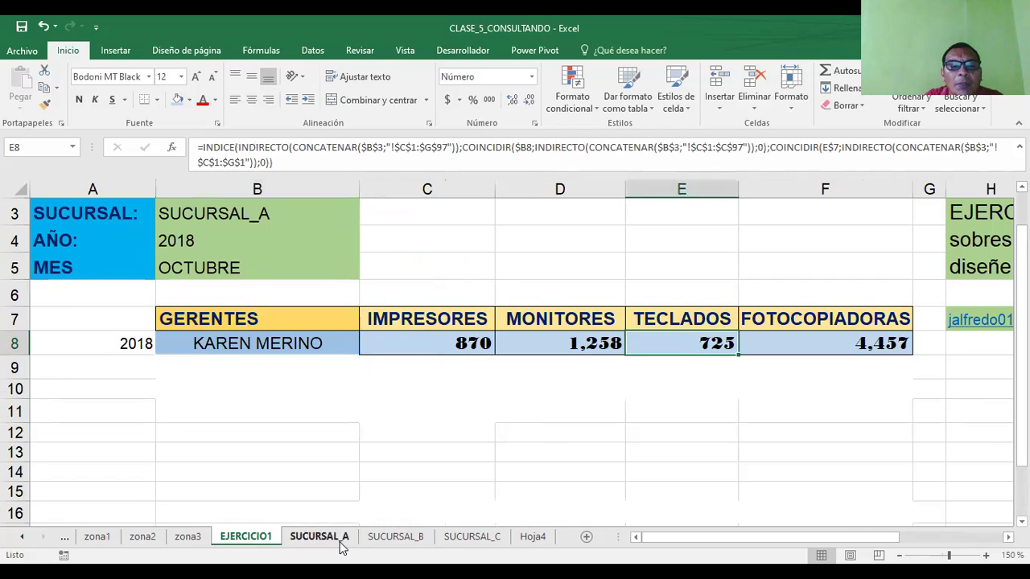
- Check the keyboards value 725 against F8's lookup and glance at SUCURSAL_B
{"action": "left_click", "coordinate": [336, 539]}
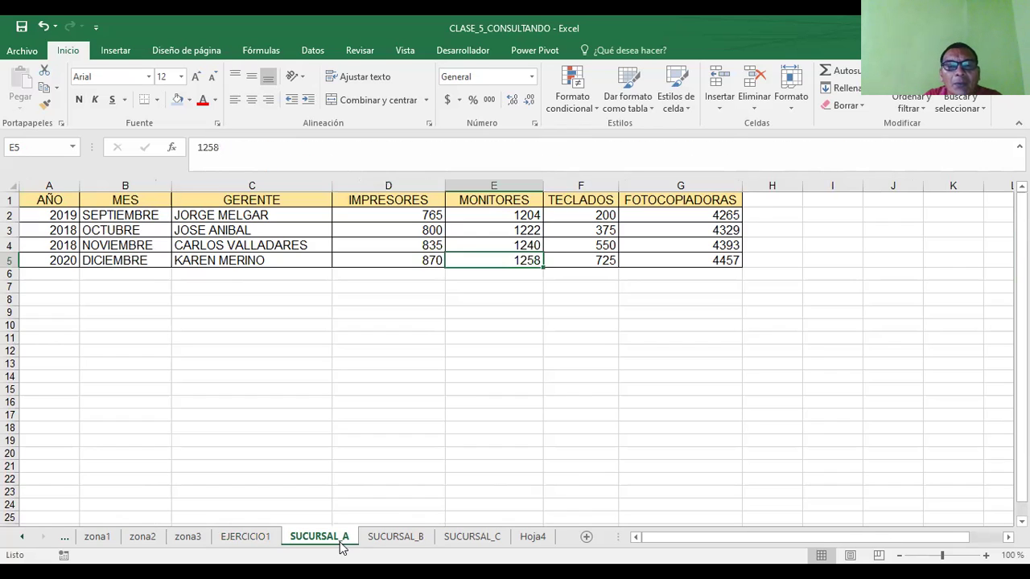
{"action": "left_click", "coordinate": [606, 261]}
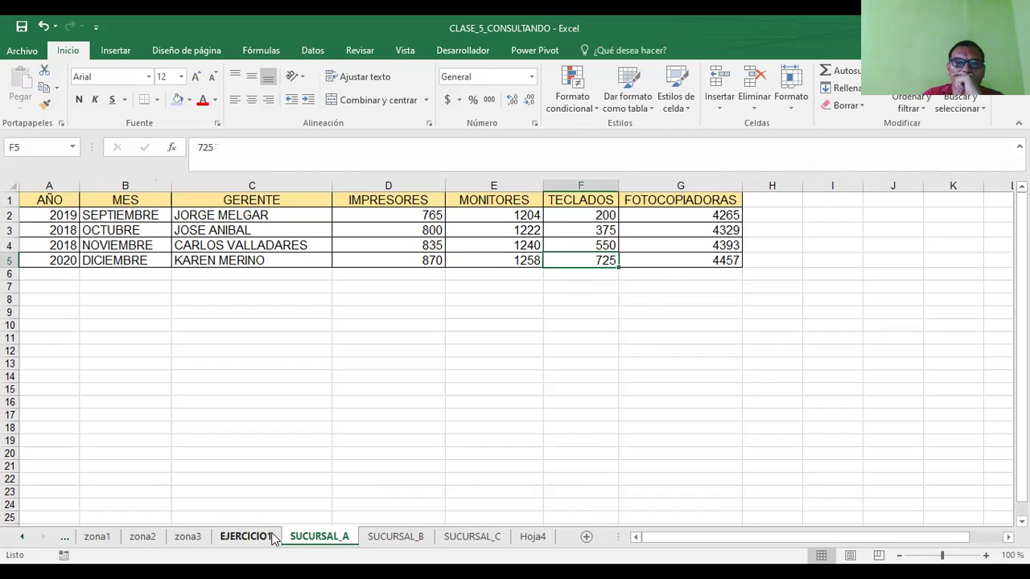
{"action": "left_click", "coordinate": [246, 537]}
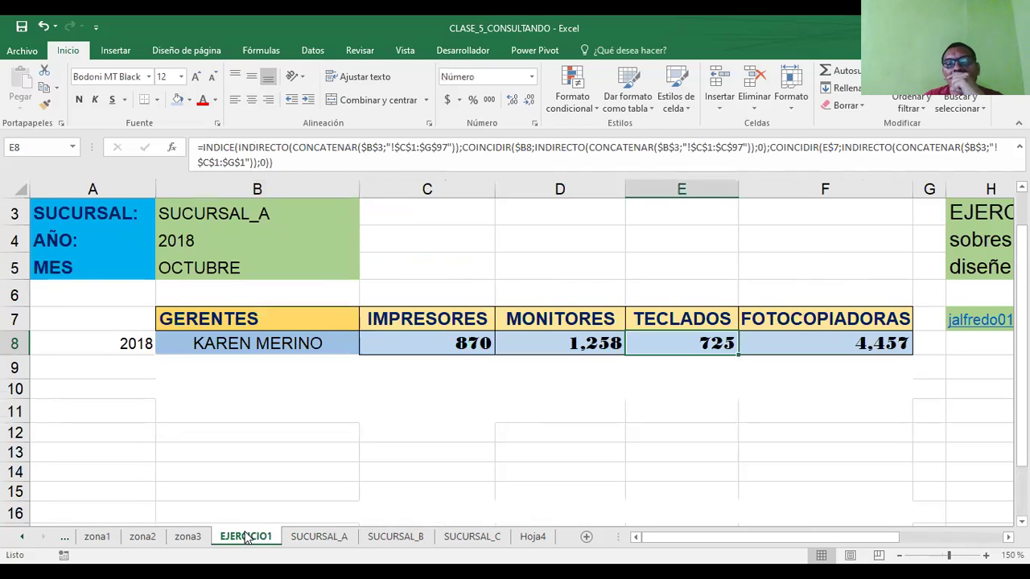
{"action": "left_click", "coordinate": [855, 348]}
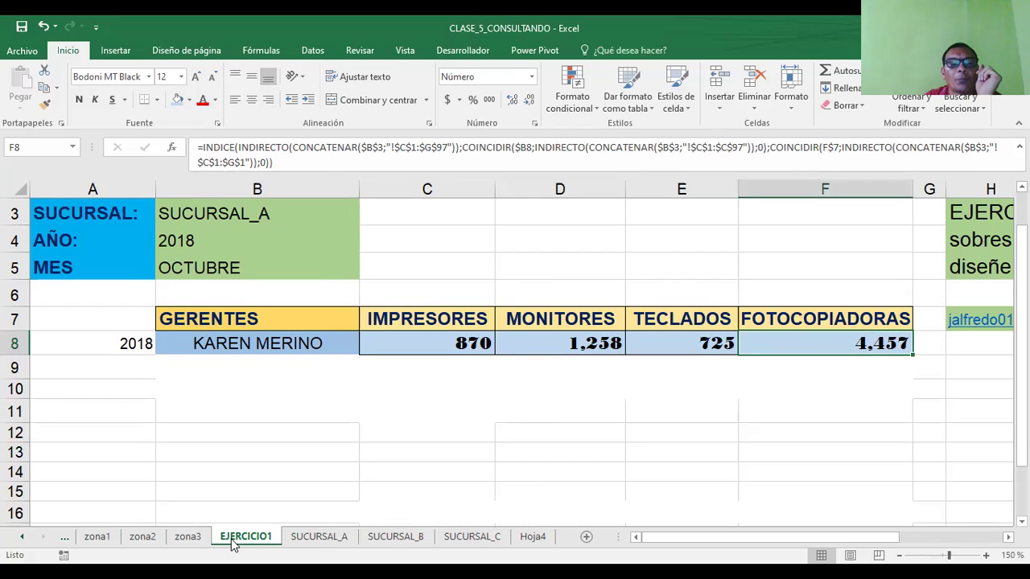
{"action": "left_click", "coordinate": [298, 537]}
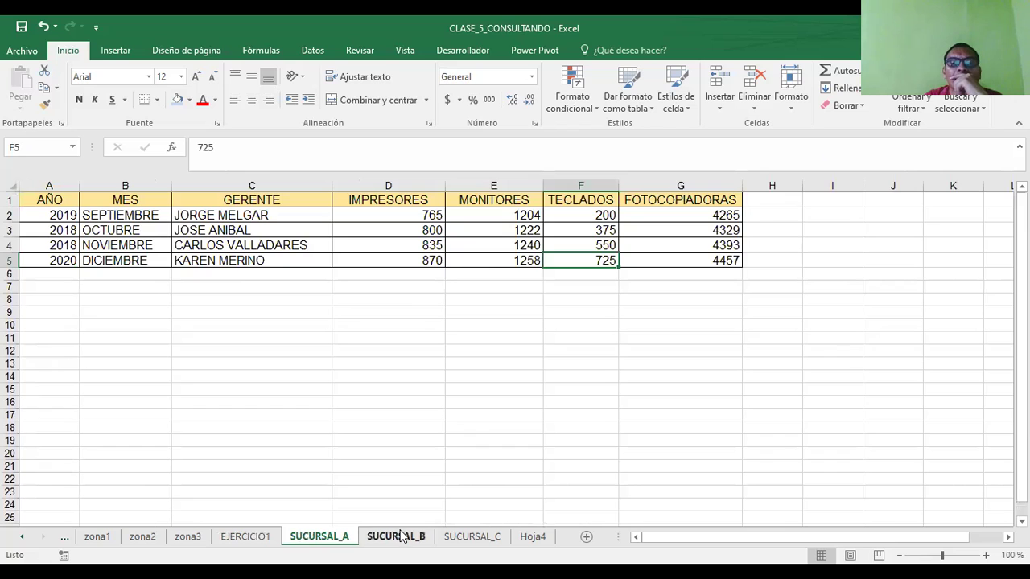
{"action": "left_click", "coordinate": [402, 536]}
{"action": "left_click", "coordinate": [311, 537]}
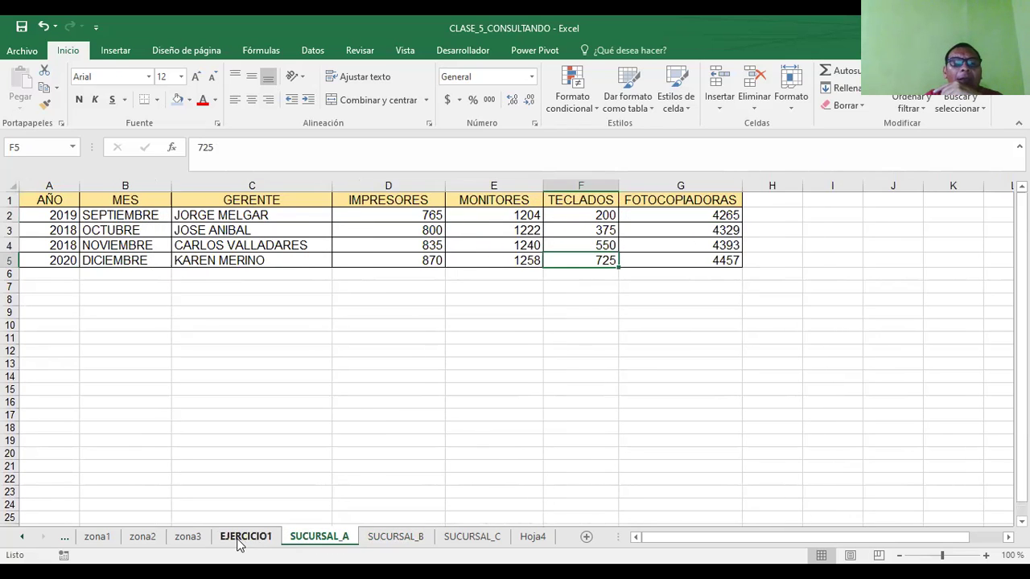
{"action": "left_click", "coordinate": [239, 539]}
- Set the year in B4 to 2019 via 2020, then open B3's branch list
{"action": "left_click", "coordinate": [187, 244]}
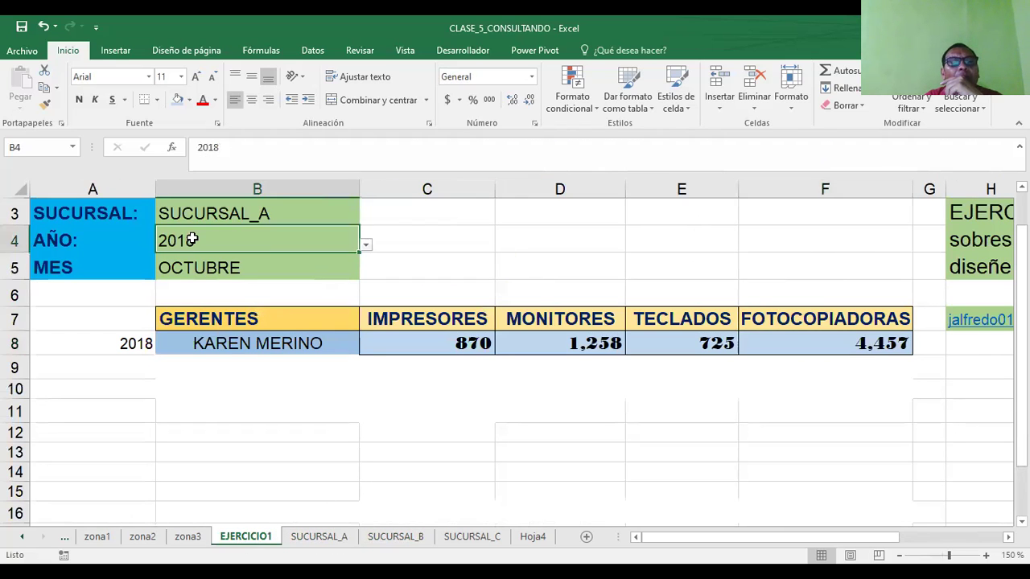
{"action": "left_click", "coordinate": [365, 246]}
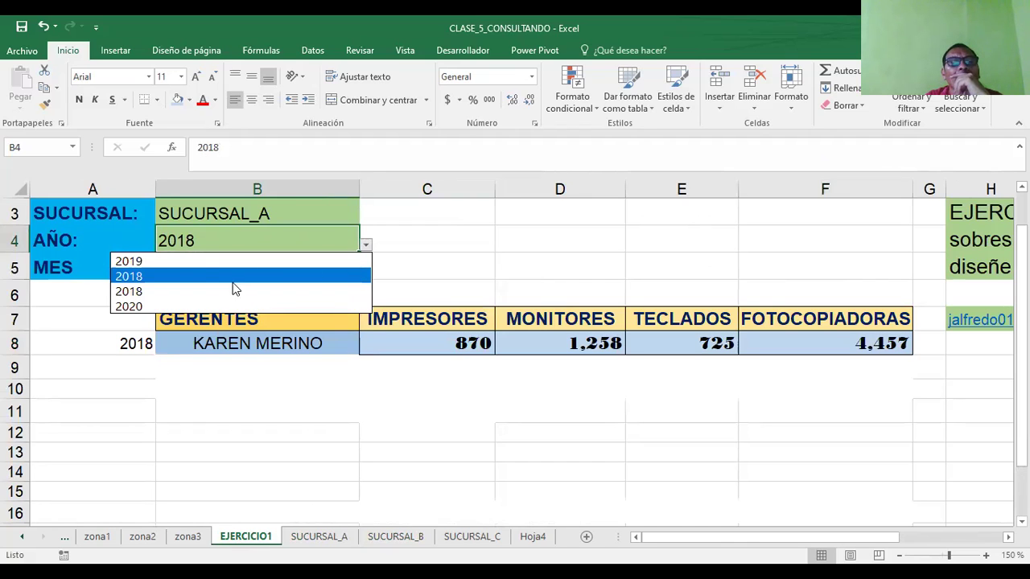
{"action": "left_click", "coordinate": [171, 305]}
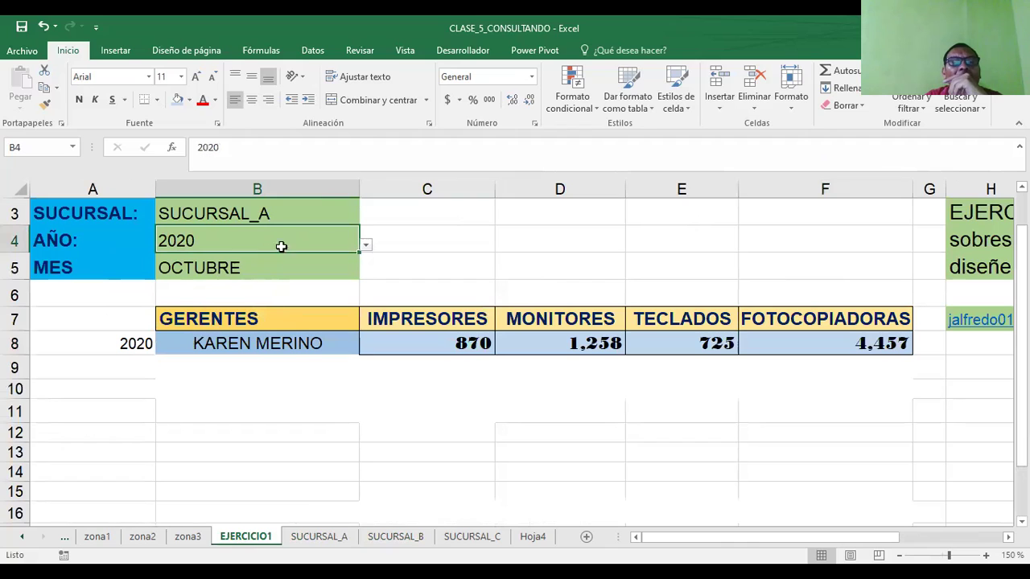
{"action": "left_click", "coordinate": [363, 246]}
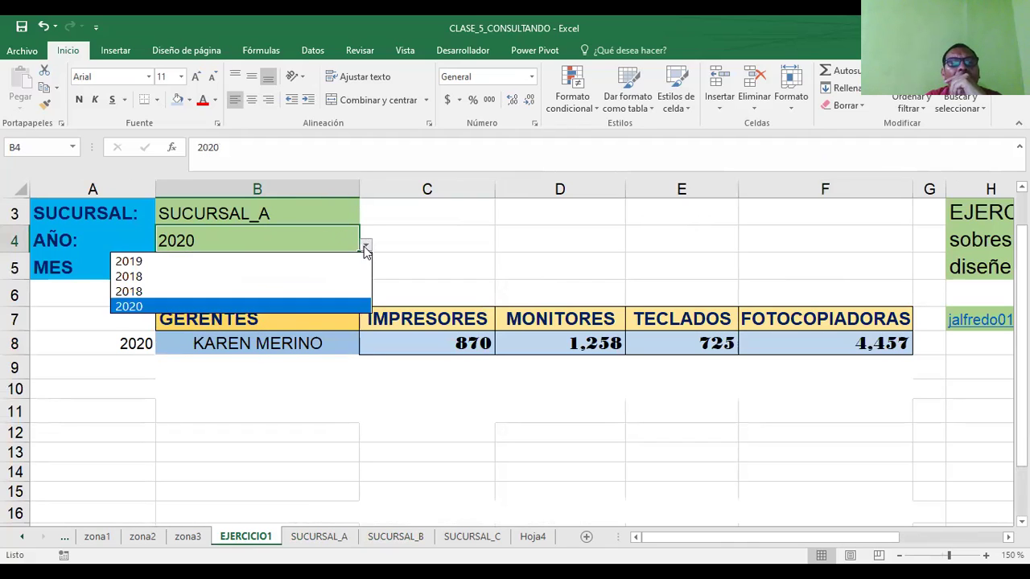
{"action": "left_click", "coordinate": [218, 259]}
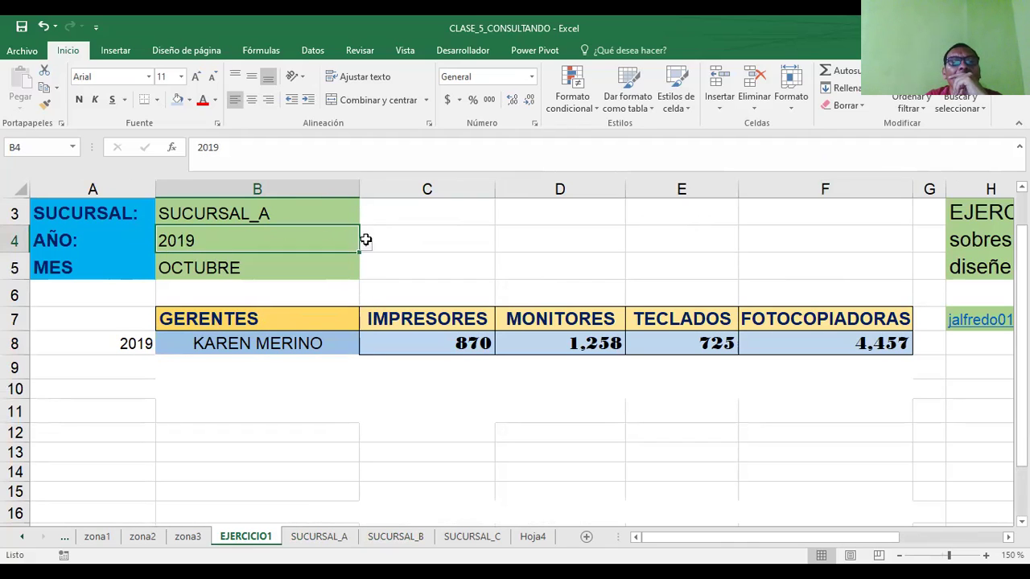
{"action": "left_click", "coordinate": [254, 211]}
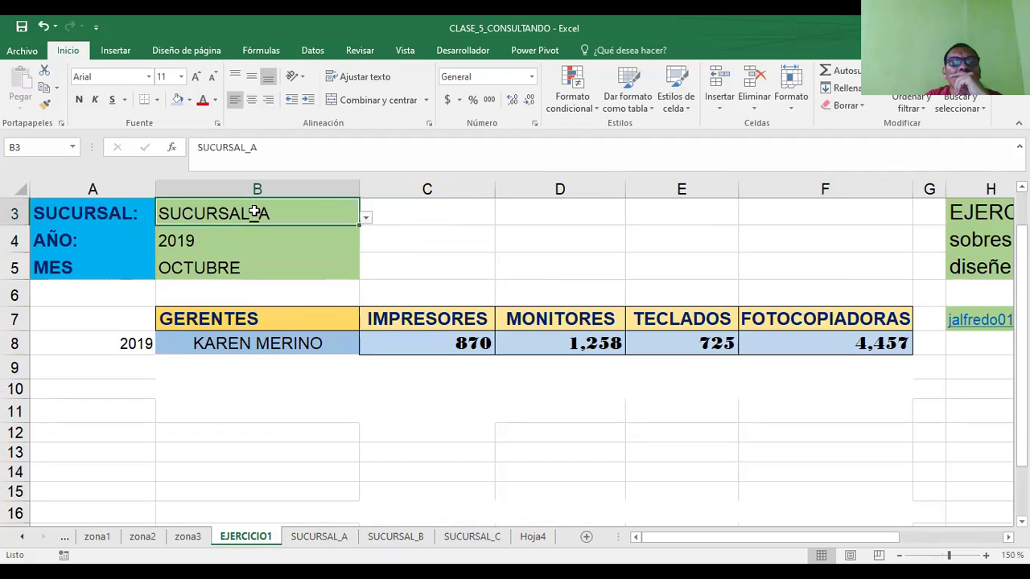
{"action": "left_click", "coordinate": [366, 219]}
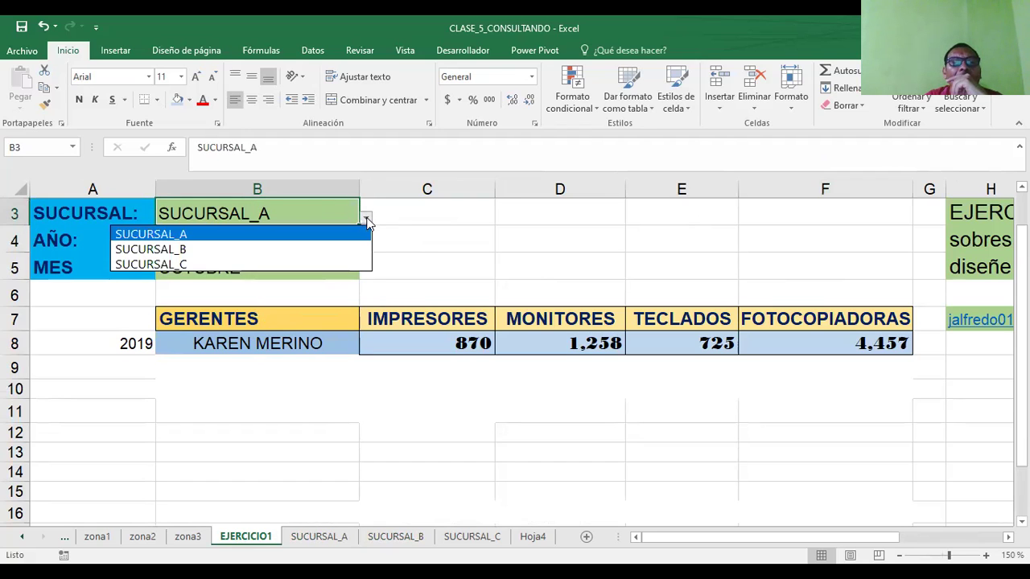
{"action": "left_click", "coordinate": [216, 251]}
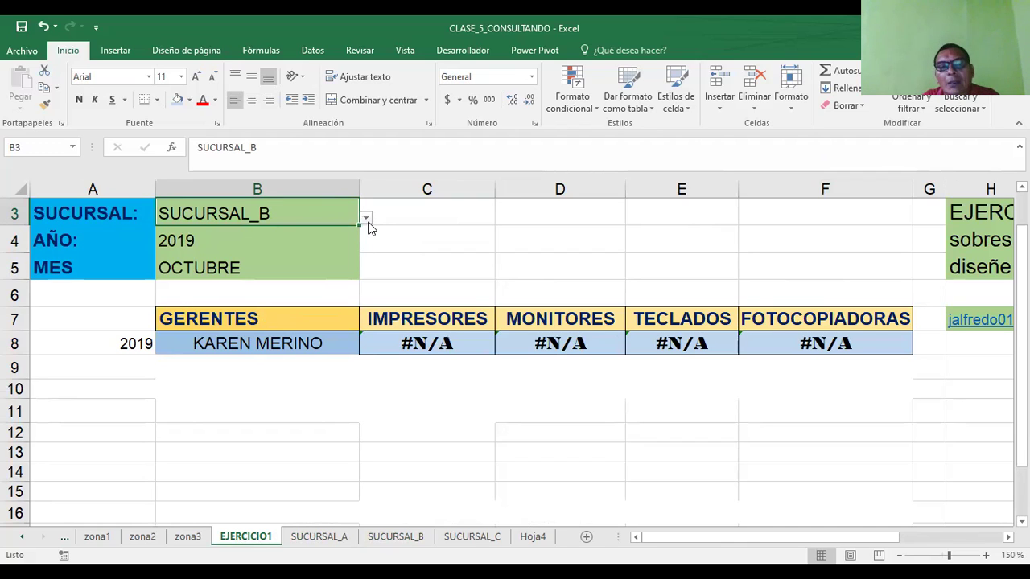
{"action": "left_click", "coordinate": [366, 219]}
{"action": "left_click", "coordinate": [197, 264]}
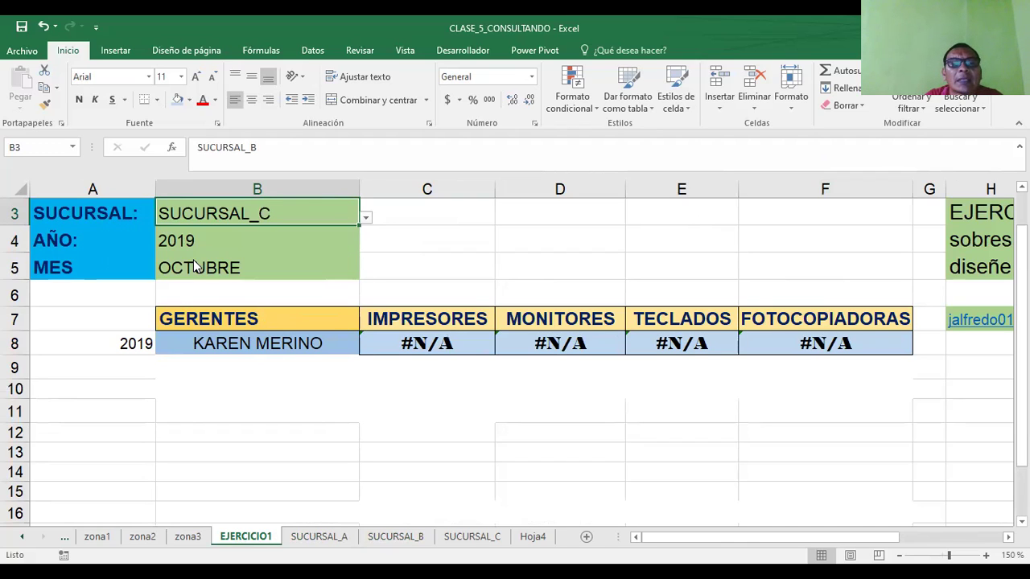
{"action": "left_click", "coordinate": [366, 219]}
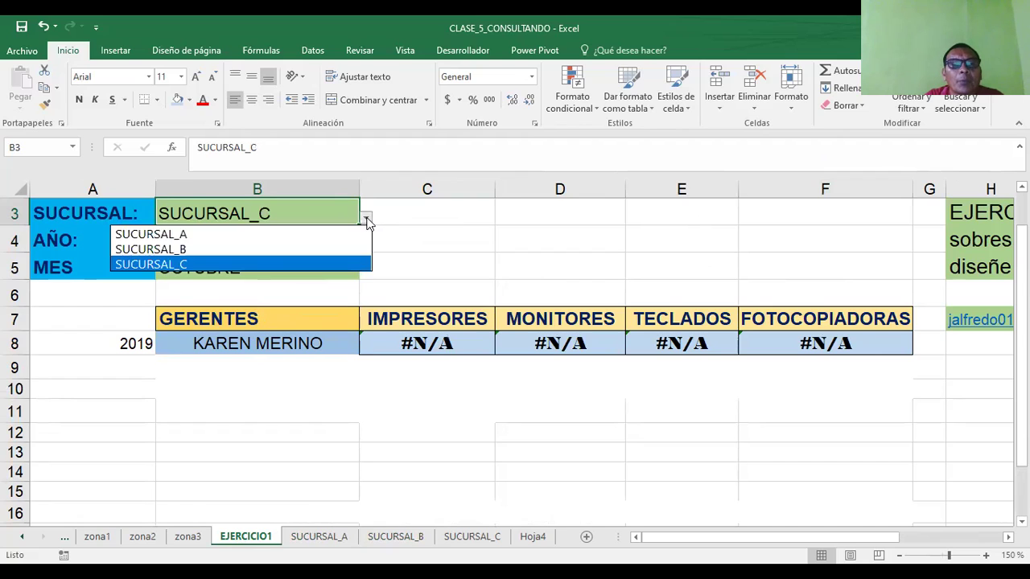
{"action": "left_click", "coordinate": [219, 233]}
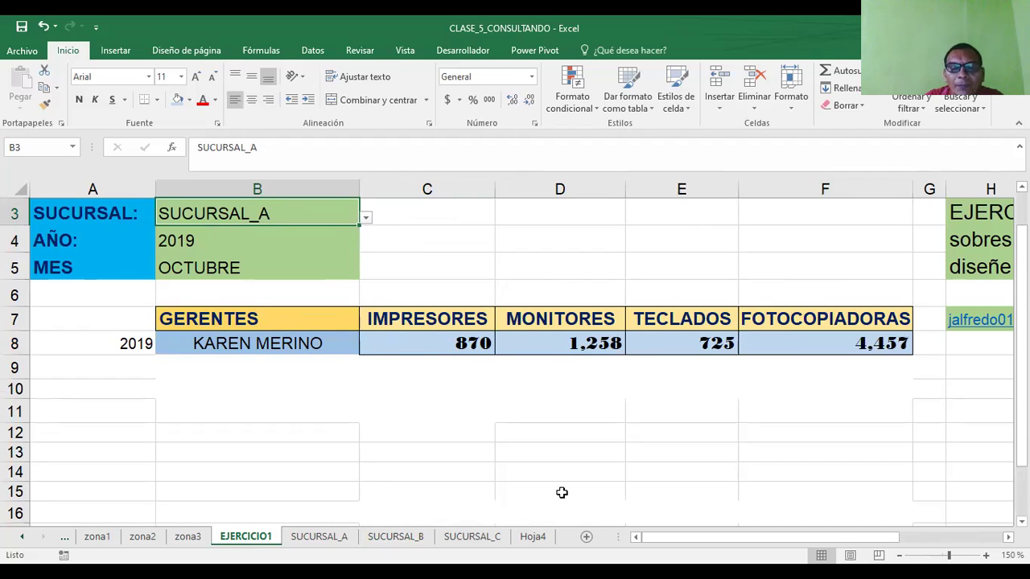
{"action": "left_click", "coordinate": [174, 403]}
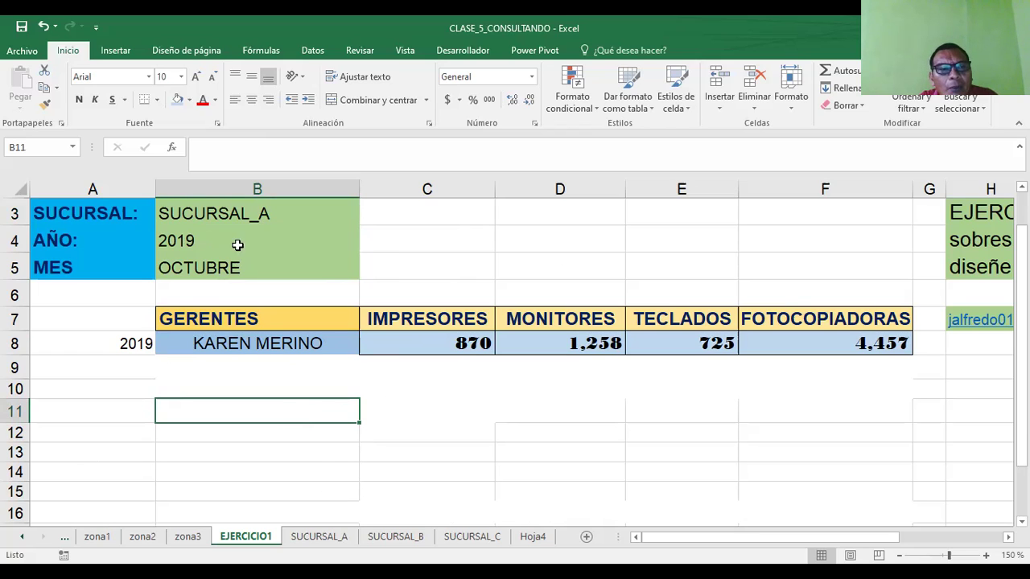
{"action": "left_click", "coordinate": [208, 239]}
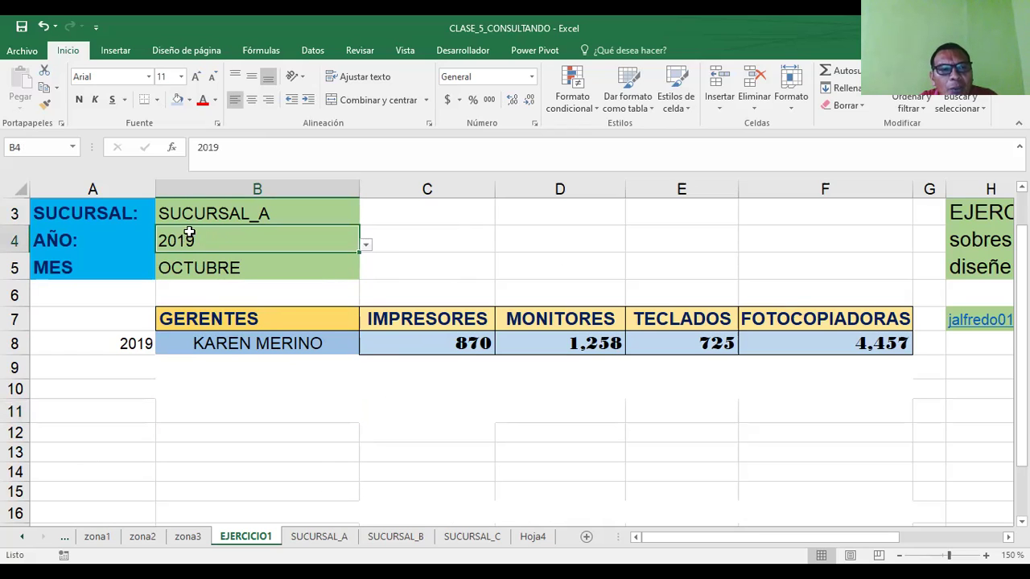
{"action": "left_click", "coordinate": [239, 271]}
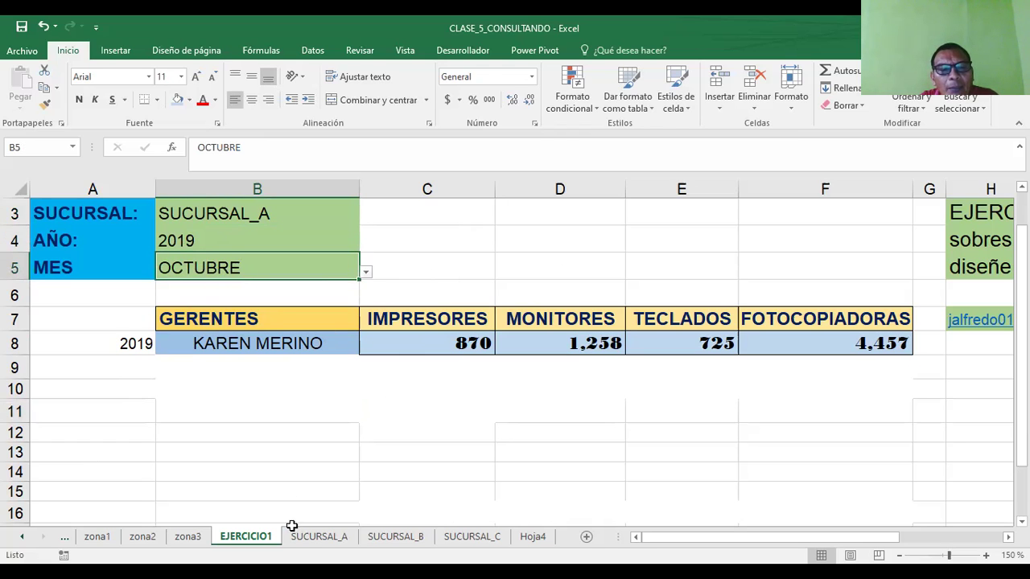
{"action": "left_click", "coordinate": [320, 539]}
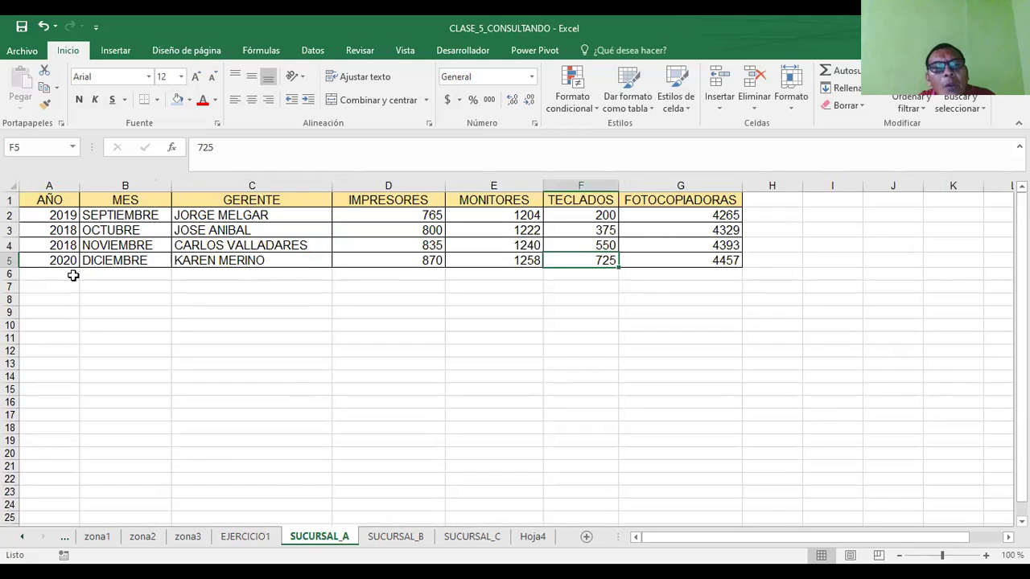
{"action": "left_click_drag", "start_coordinate": [252, 201], "coordinate": [263, 260]}
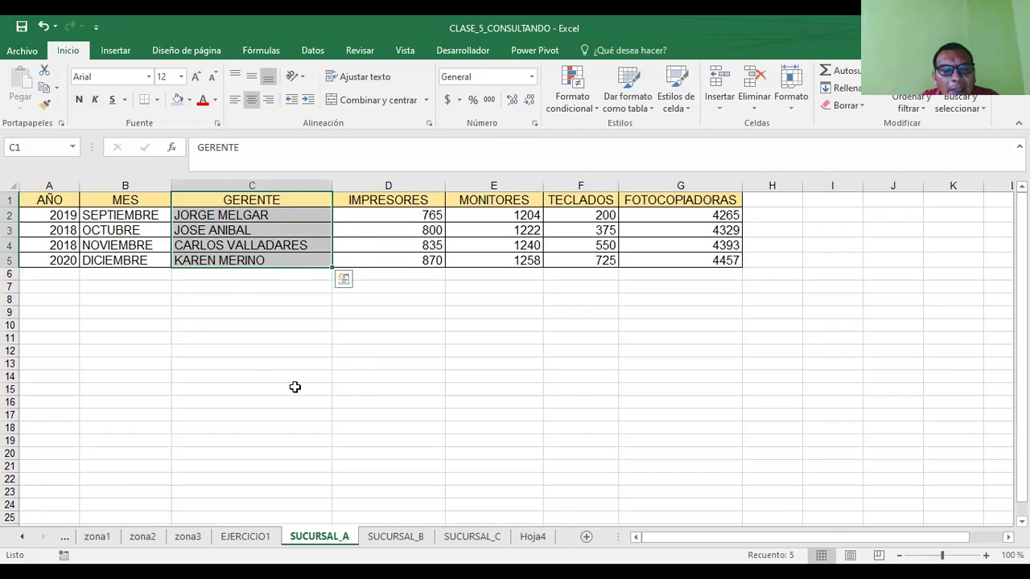
{"action": "left_click", "coordinate": [250, 539]}
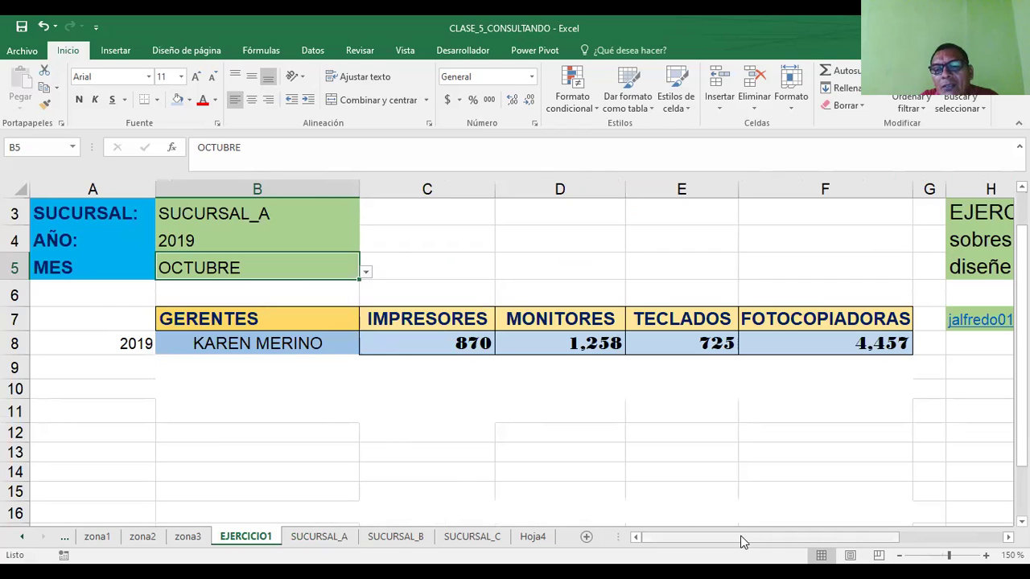
{"action": "left_click_drag", "start_coordinate": [742, 541], "coordinate": [583, 545]}
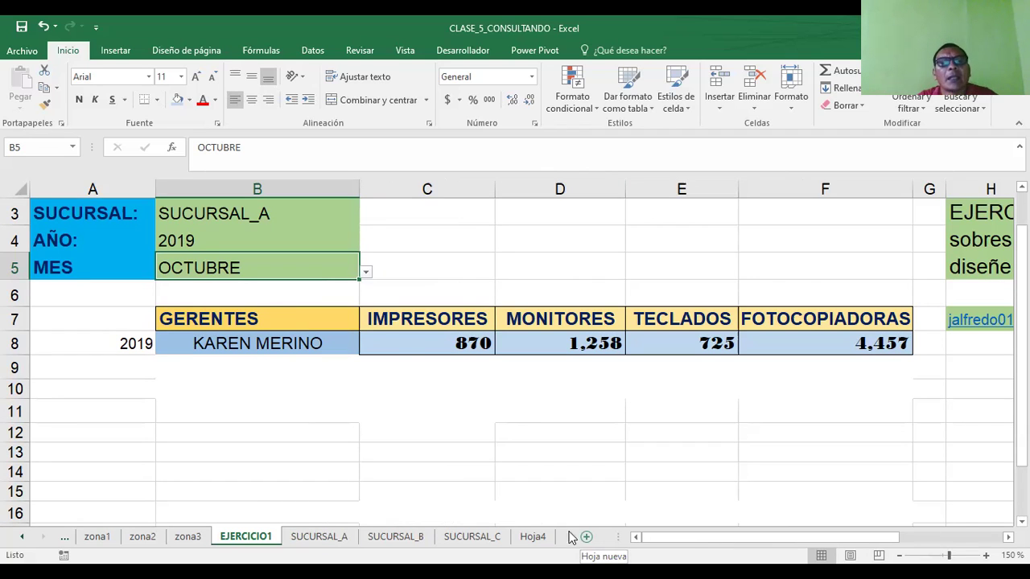
{"action": "left_click", "coordinate": [403, 349]}
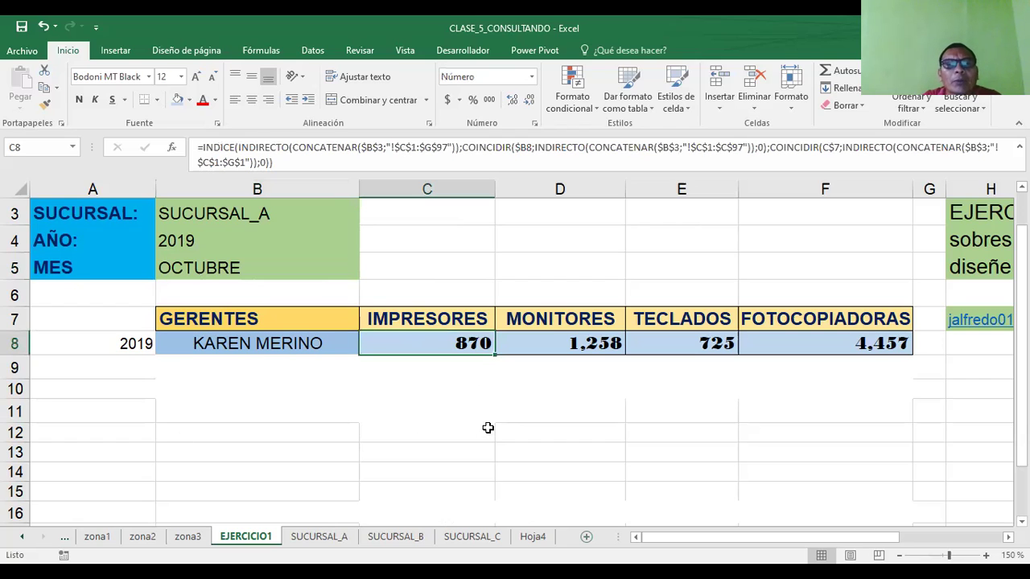
{"action": "left_click", "coordinate": [378, 149]}
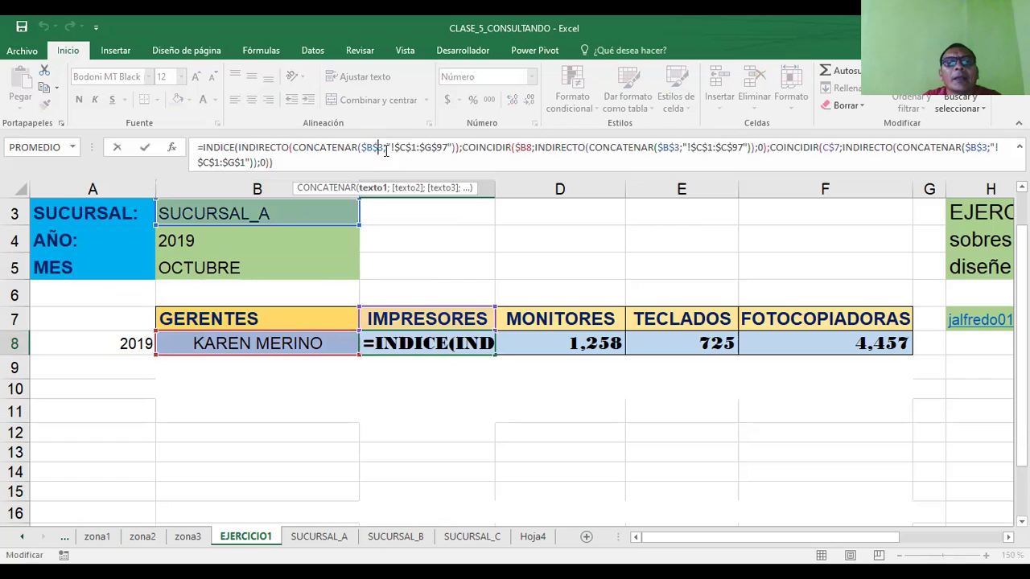
{"action": "left_click_drag", "start_coordinate": [378, 149], "coordinate": [361, 148]}
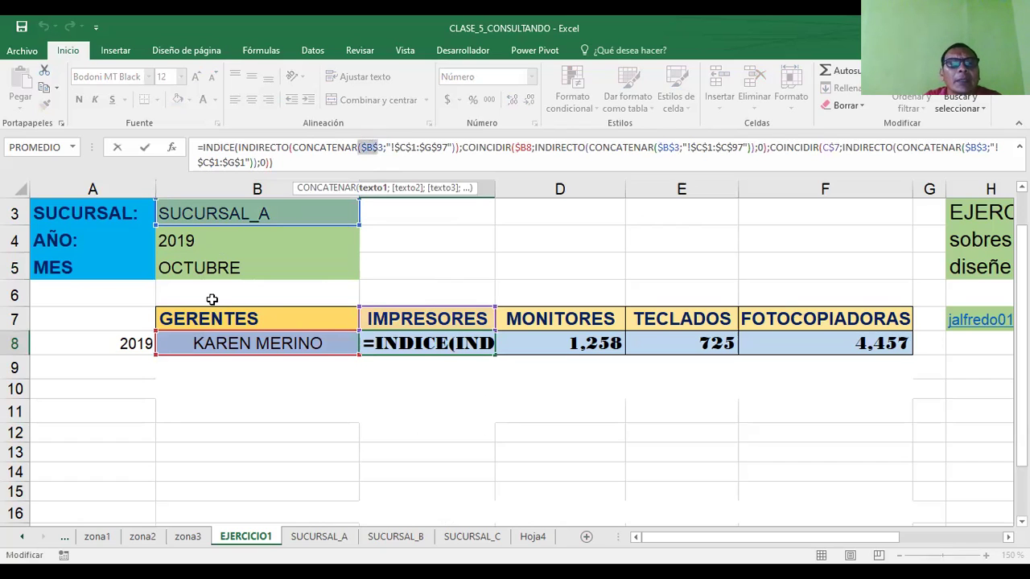
{"action": "key", "text": "Left"}
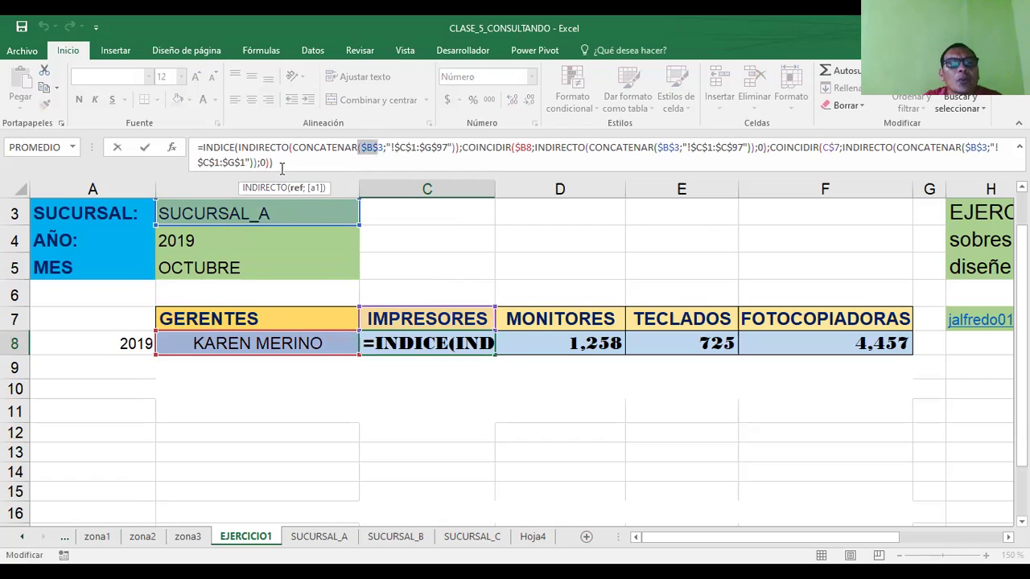
{"action": "left_click", "coordinate": [107, 348]}
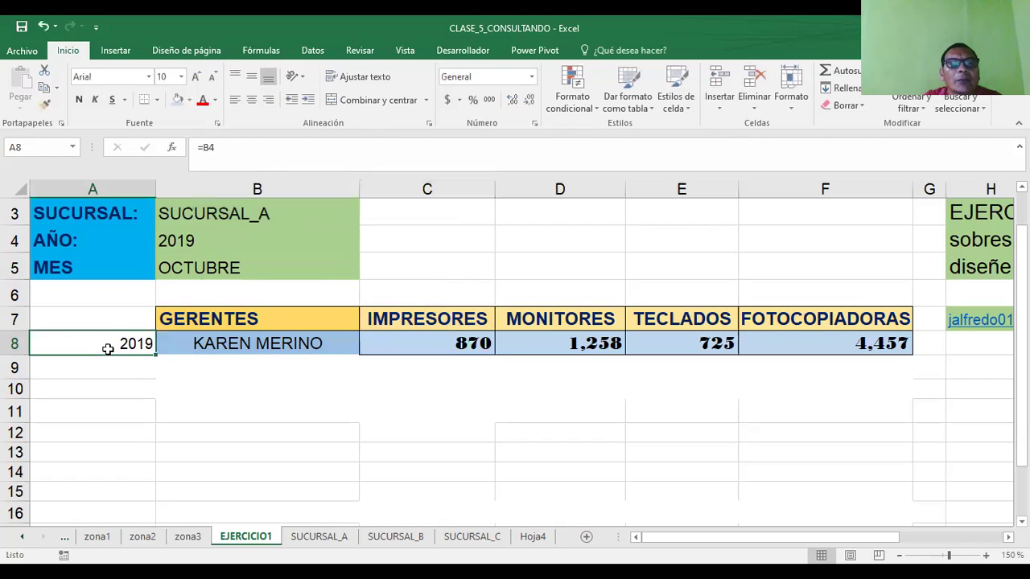
{"action": "left_click", "coordinate": [250, 349]}
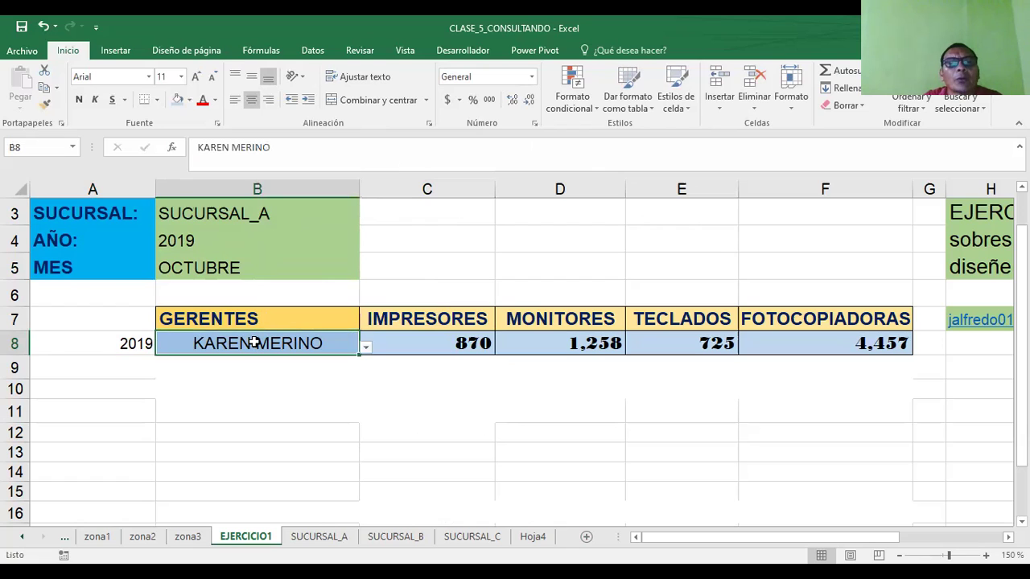
{"action": "left_click", "coordinate": [412, 342]}
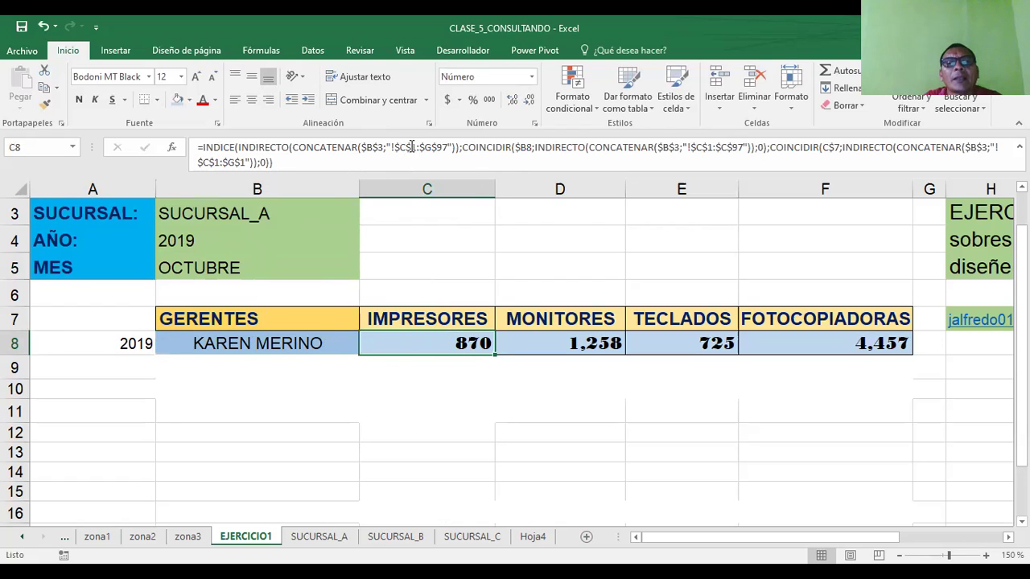
{"action": "left_click", "coordinate": [449, 145]}
{"action": "key", "text": "BackSpace"}
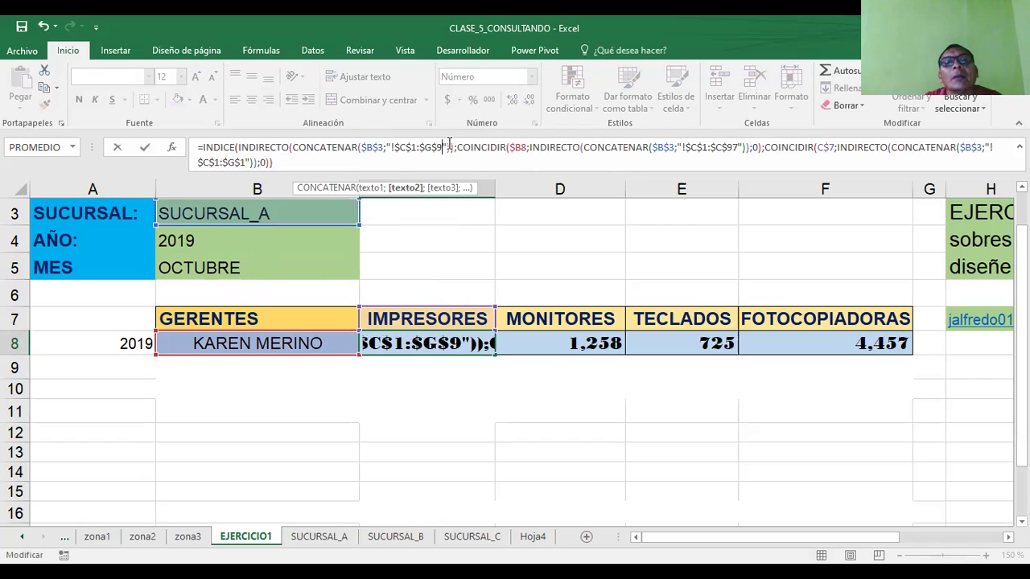
{"action": "key", "text": "BackSpace"}
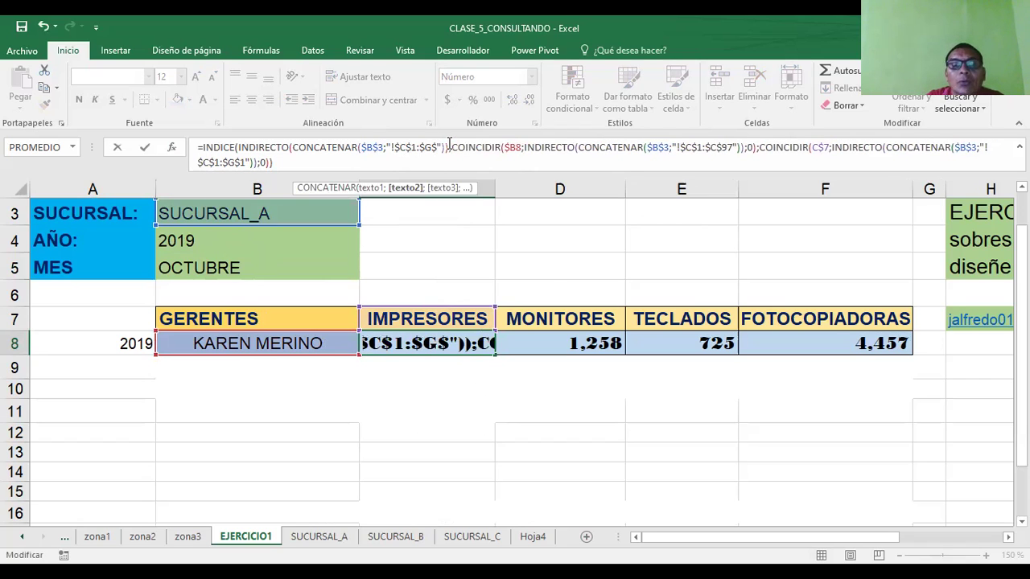
{"action": "key", "text": "Return"}
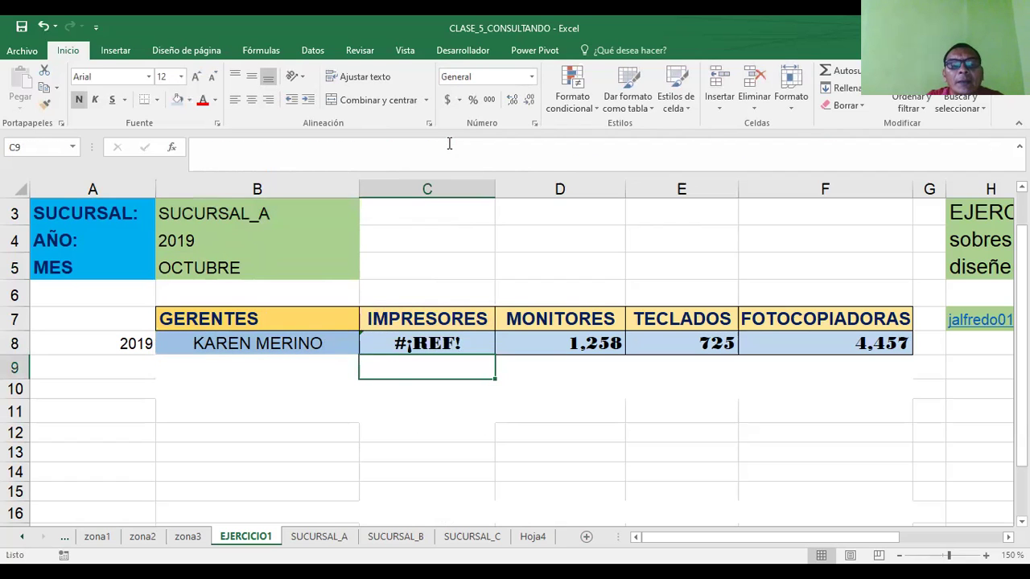
{"action": "left_click", "coordinate": [403, 342]}
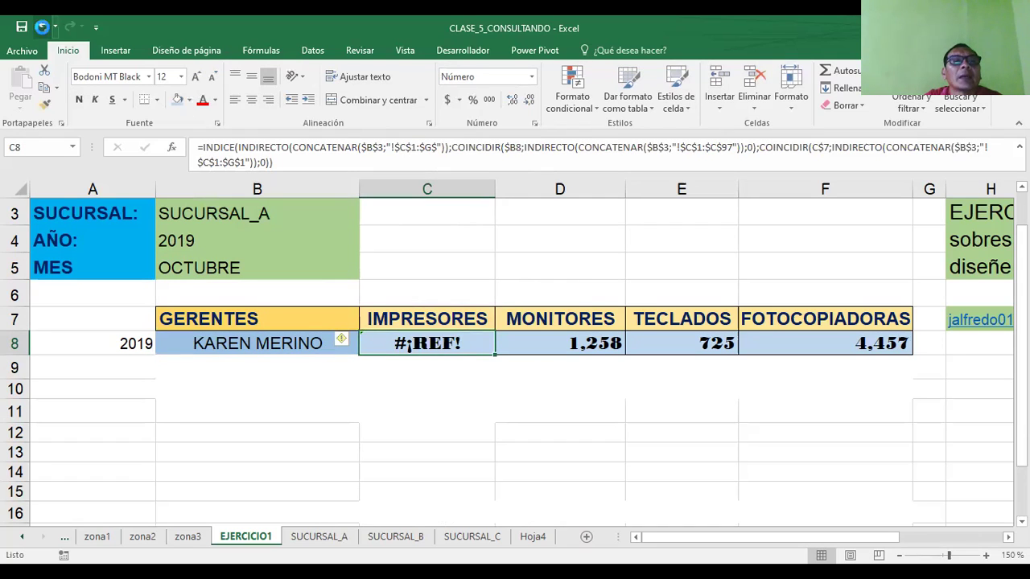
{"action": "left_click", "coordinate": [43, 27]}
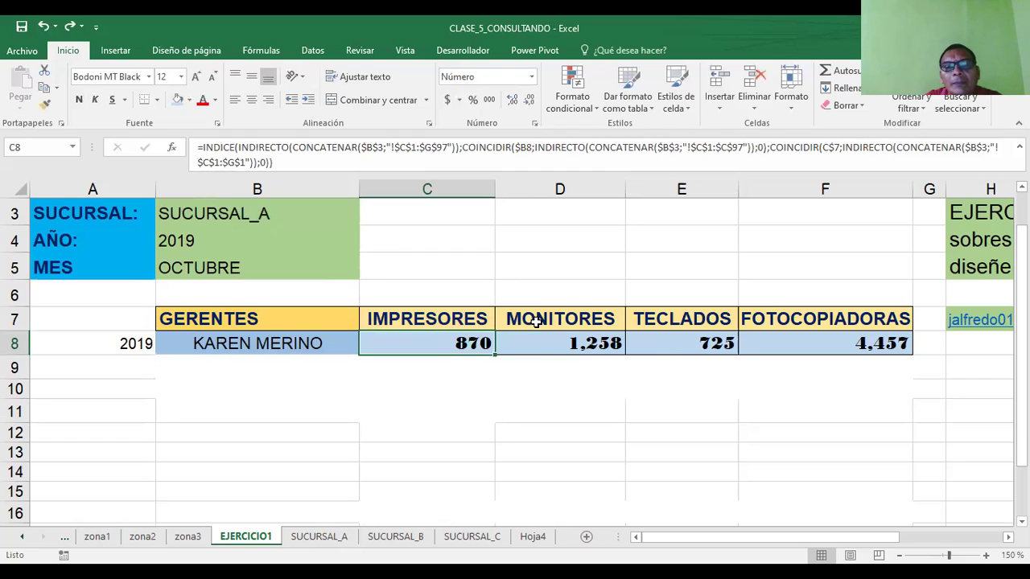
{"action": "left_click", "coordinate": [579, 316]}
{"action": "left_click", "coordinate": [686, 317]}
{"action": "left_click", "coordinate": [814, 320]}
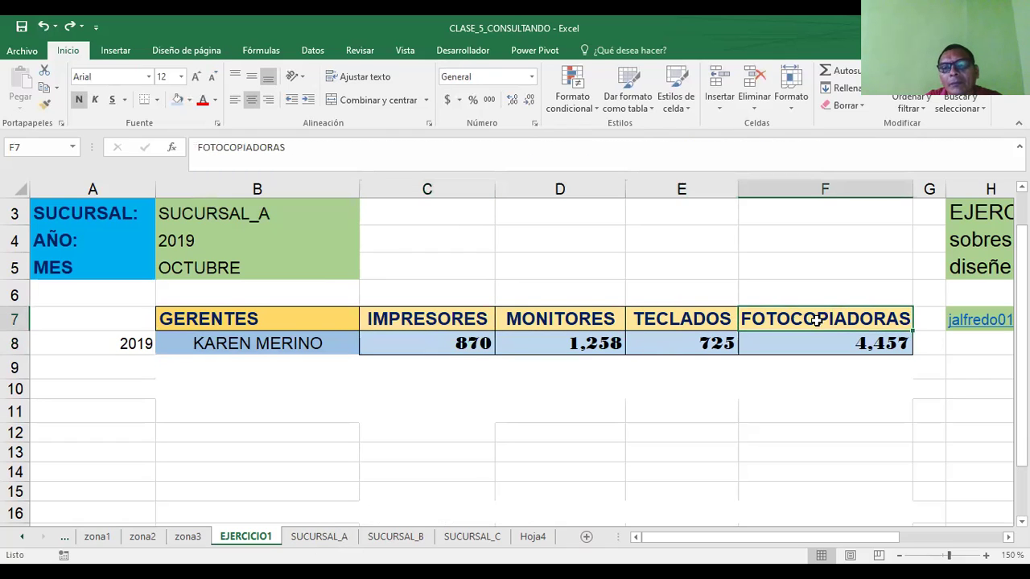
{"action": "left_click", "coordinate": [707, 534]}
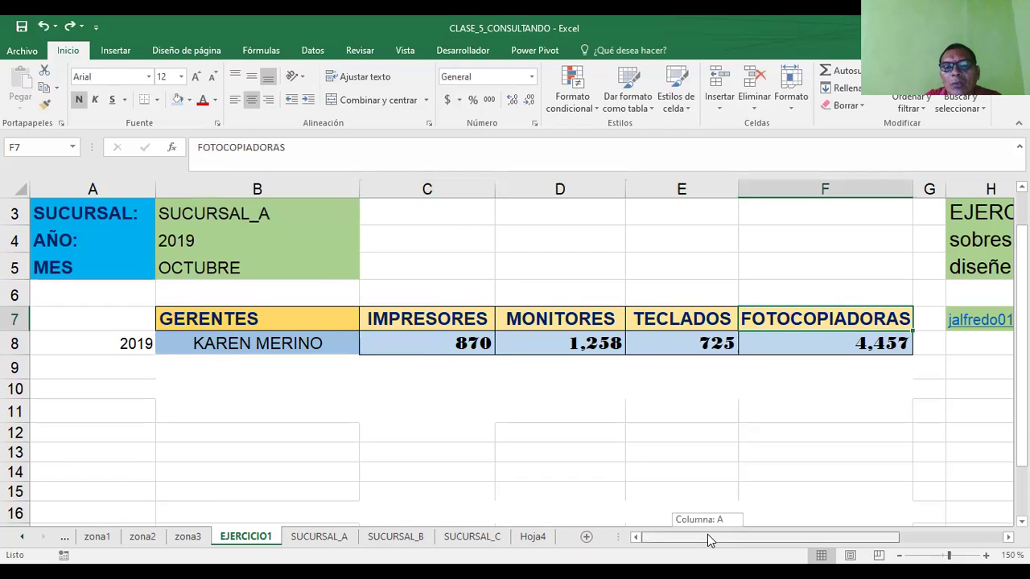
{"action": "left_click", "coordinate": [318, 541]}
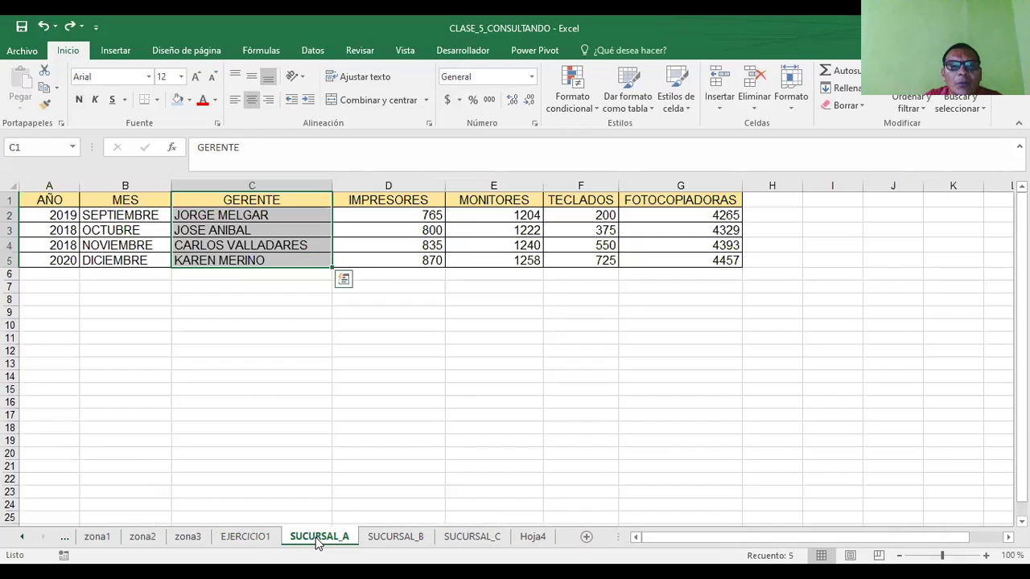
{"action": "left_click", "coordinate": [235, 538]}
{"action": "left_click", "coordinate": [418, 347]}
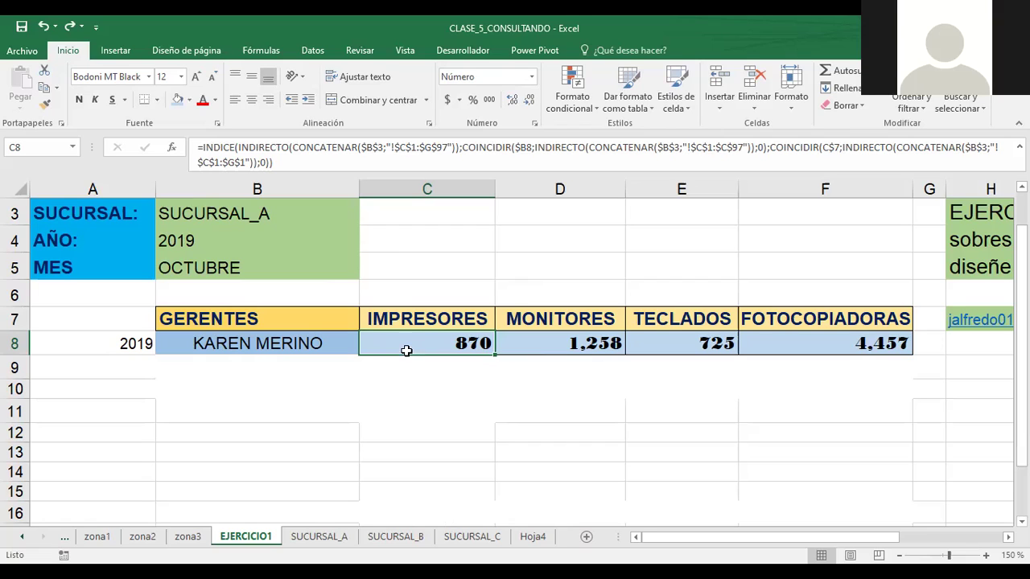
{"action": "left_click", "coordinate": [291, 343]}
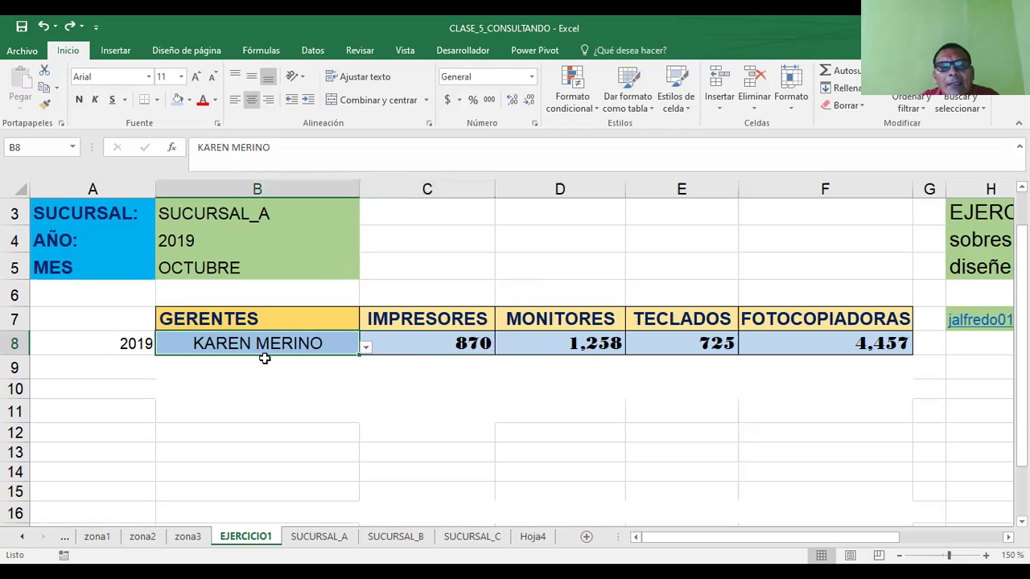
{"action": "left_click", "coordinate": [429, 343]}
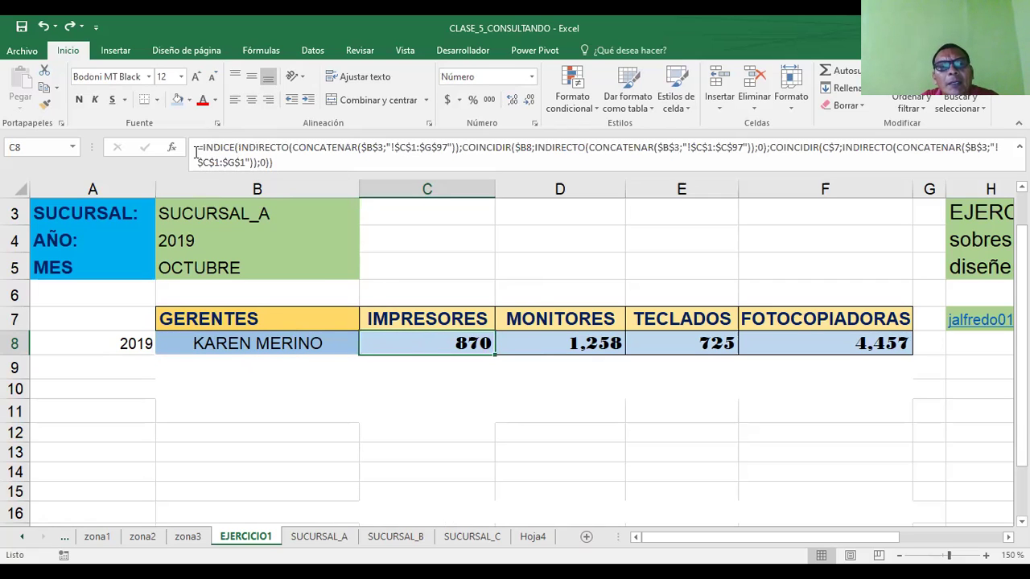
{"action": "left_click_drag", "start_coordinate": [195, 153], "coordinate": [277, 161]}
{"action": "type", "text": "="}
{"action": "left_click", "coordinate": [409, 293]}
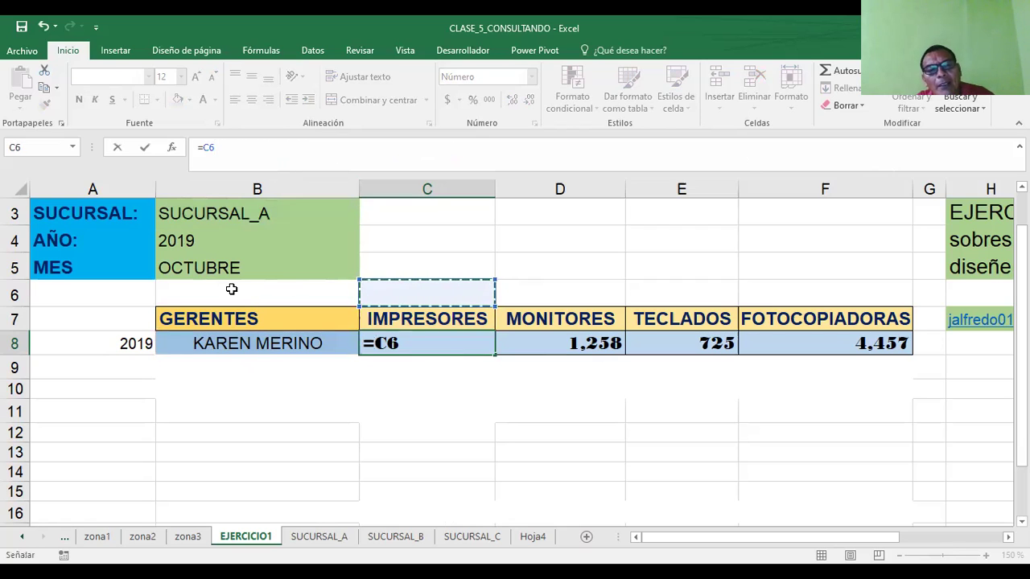
{"action": "key", "text": "Escape"}
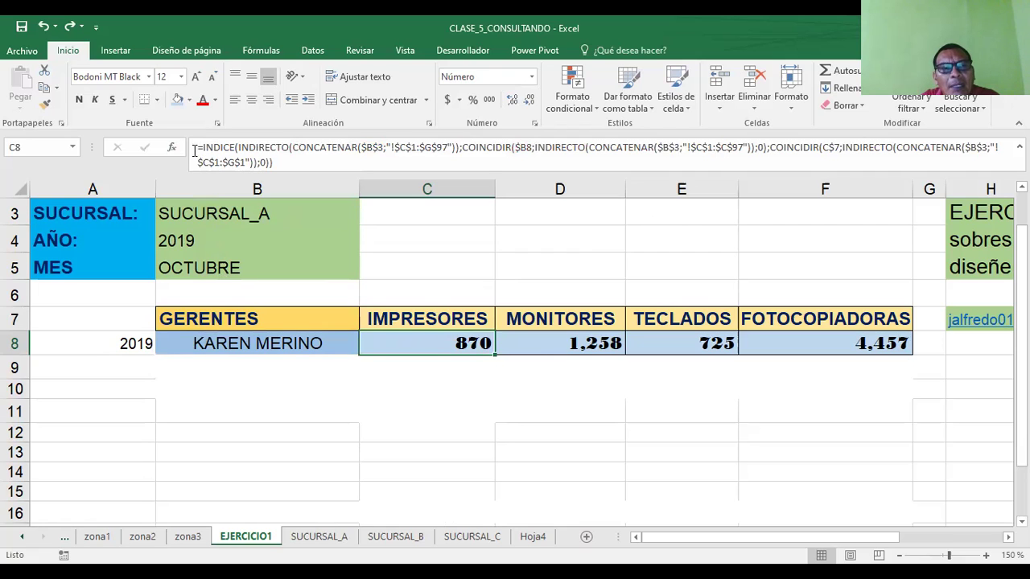
{"action": "left_click_drag", "start_coordinate": [194, 151], "coordinate": [285, 161]}
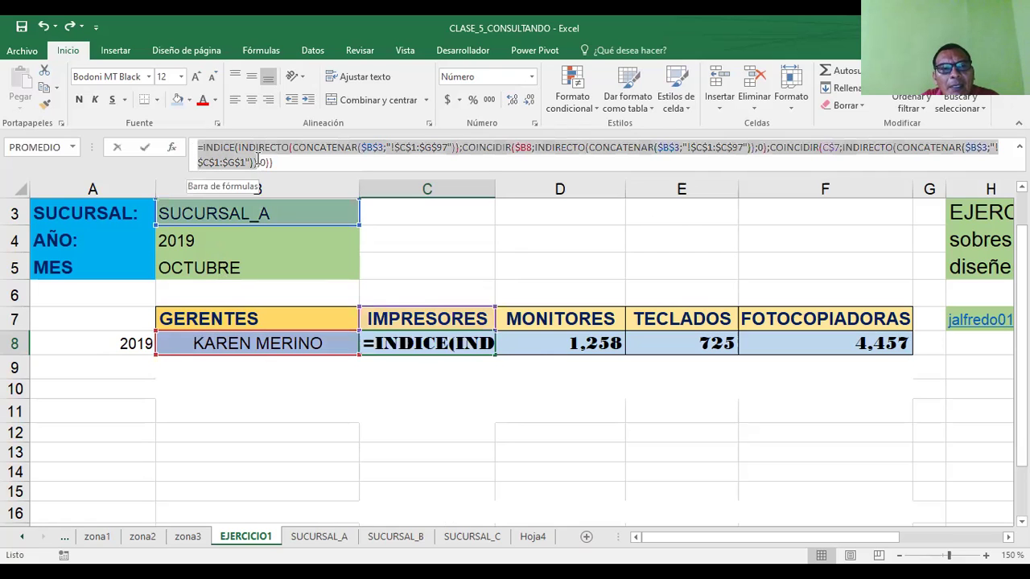
{"action": "left_click", "coordinate": [307, 160]}
{"action": "left_click_drag", "start_coordinate": [314, 145], "coordinate": [407, 144]}
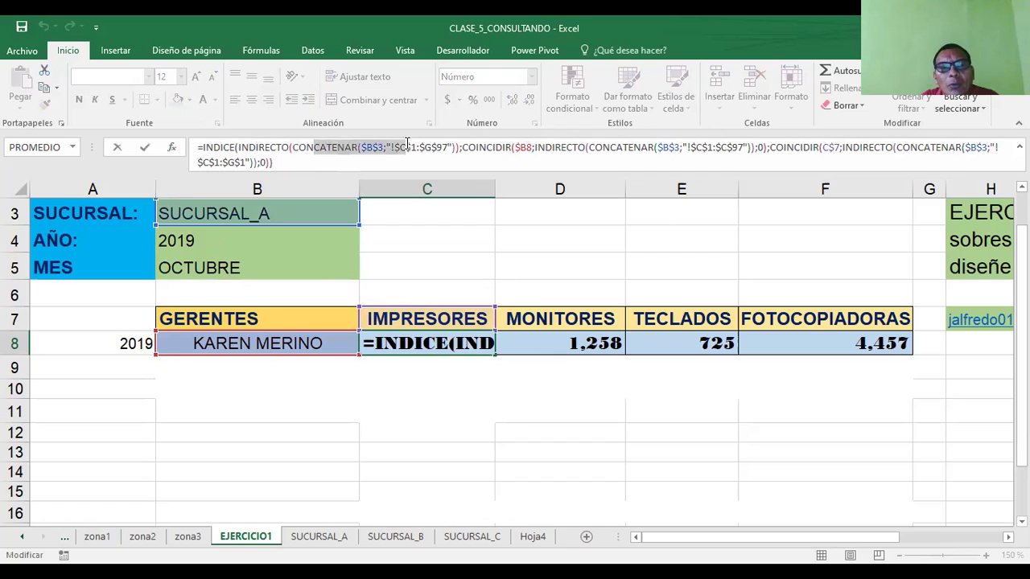
{"action": "left_click", "coordinate": [347, 150]}
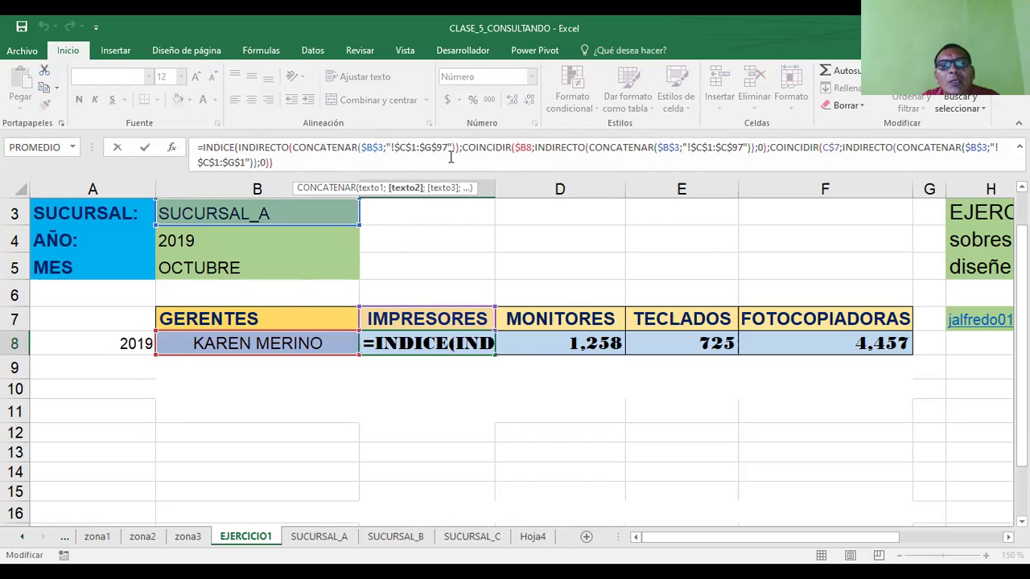
{"action": "left_click", "coordinate": [208, 213]}
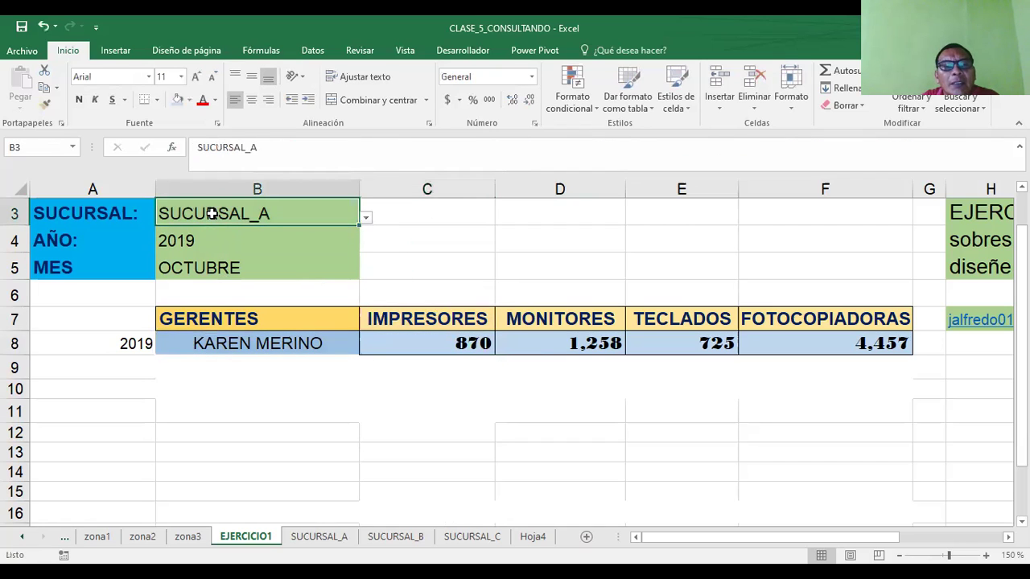
{"action": "left_click", "coordinate": [182, 248]}
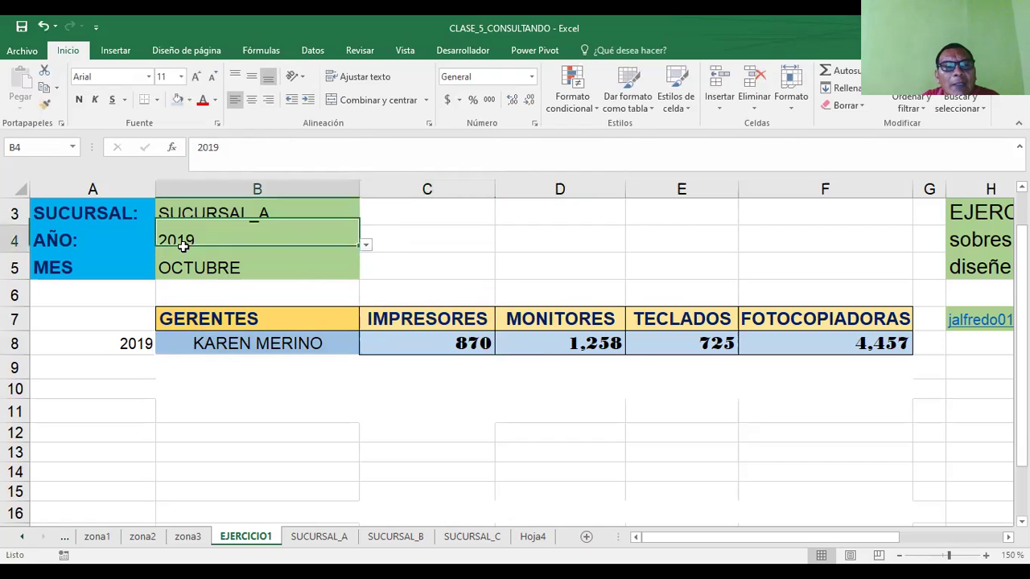
{"action": "left_click", "coordinate": [224, 268]}
{"action": "left_click", "coordinate": [286, 344]}
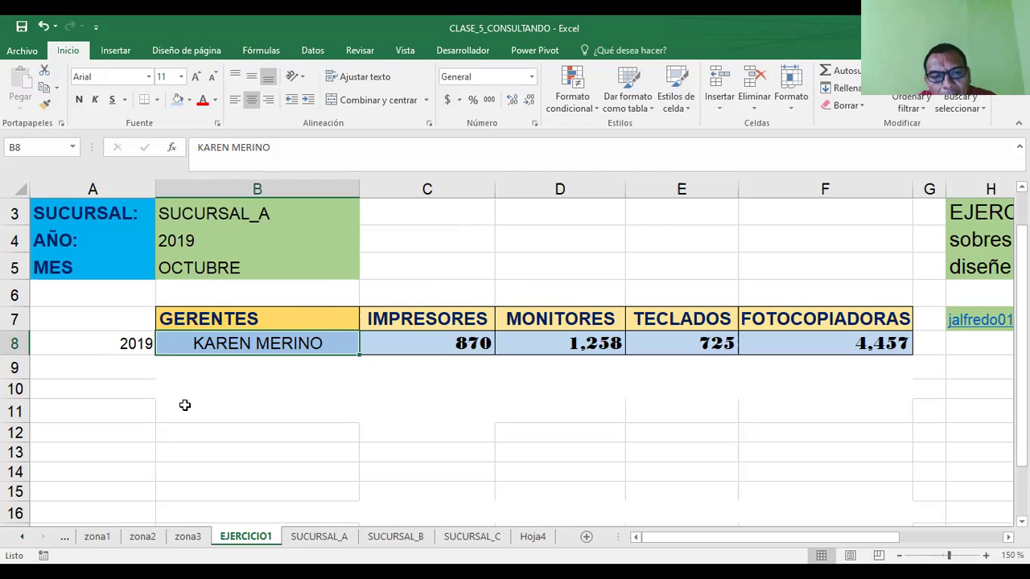
{"action": "left_click", "coordinate": [320, 536]}
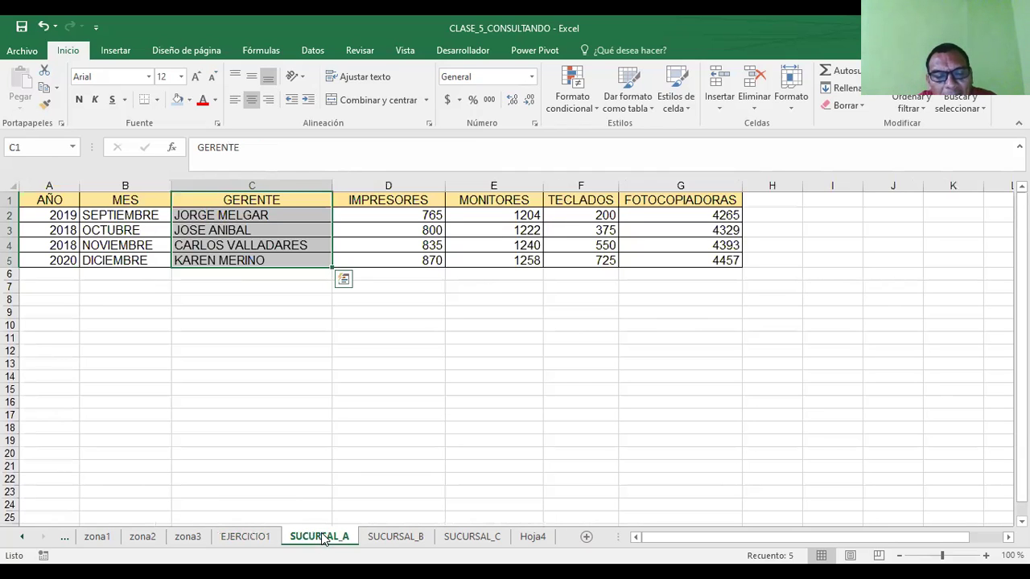
{"action": "left_click", "coordinate": [387, 538]}
{"action": "left_click", "coordinate": [465, 543]}
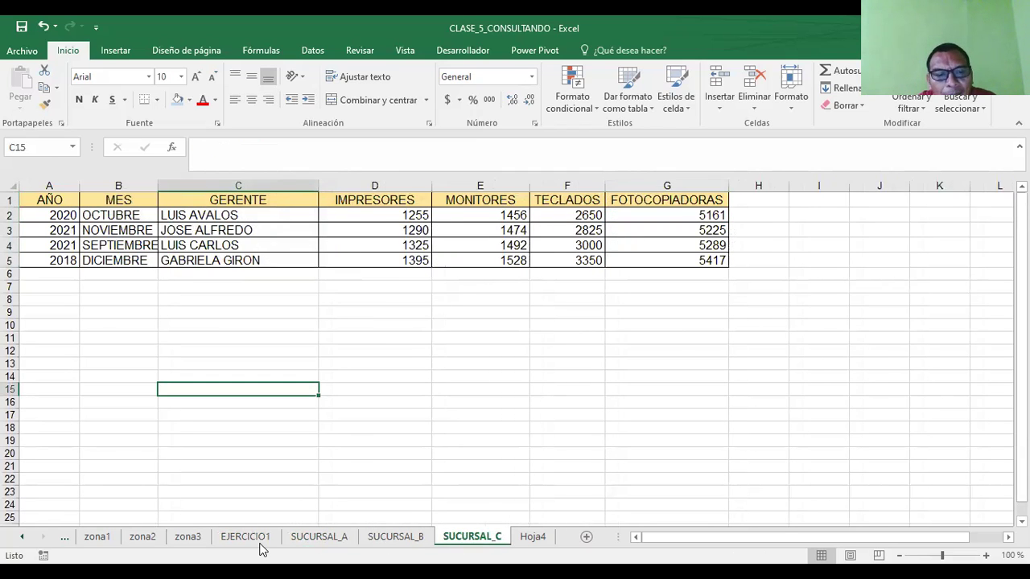
{"action": "left_click", "coordinate": [245, 536]}
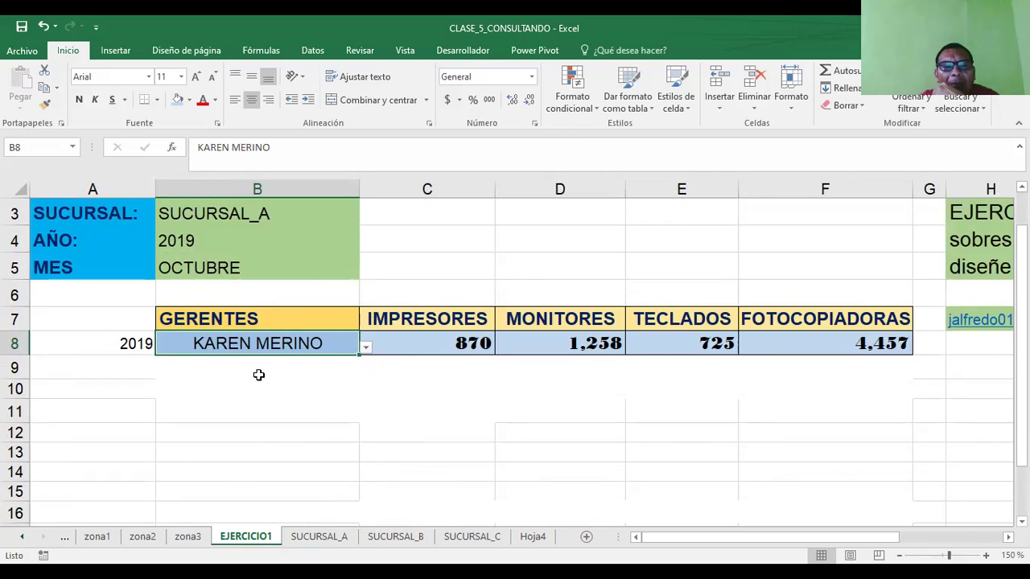
{"action": "left_click", "coordinate": [314, 541]}
{"action": "left_click", "coordinate": [398, 537]}
{"action": "left_click", "coordinate": [471, 537]}
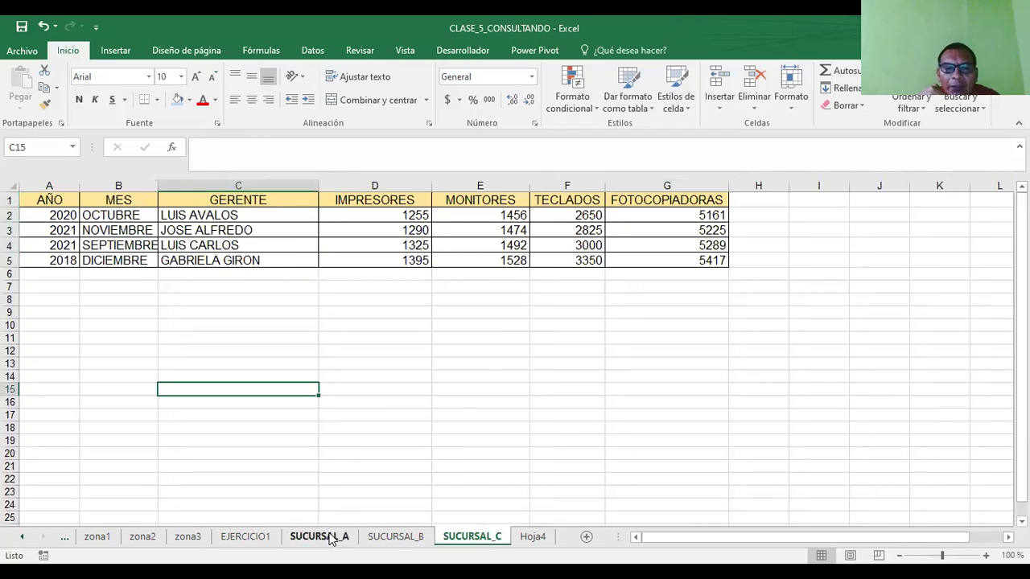
{"action": "left_click", "coordinate": [323, 537]}
{"action": "left_click", "coordinate": [420, 535]}
{"action": "left_click", "coordinate": [453, 538]}
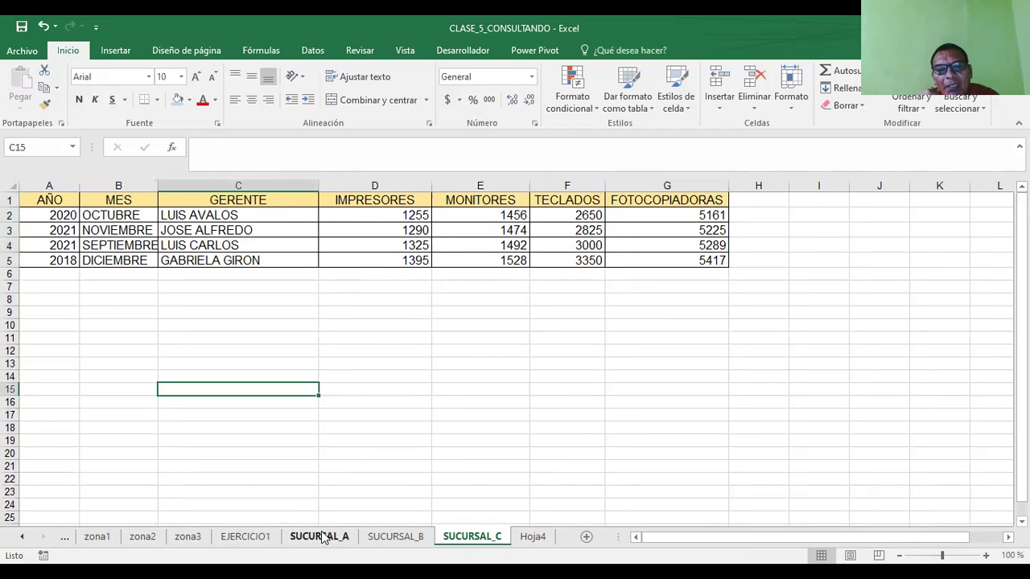
{"action": "left_click", "coordinate": [322, 538]}
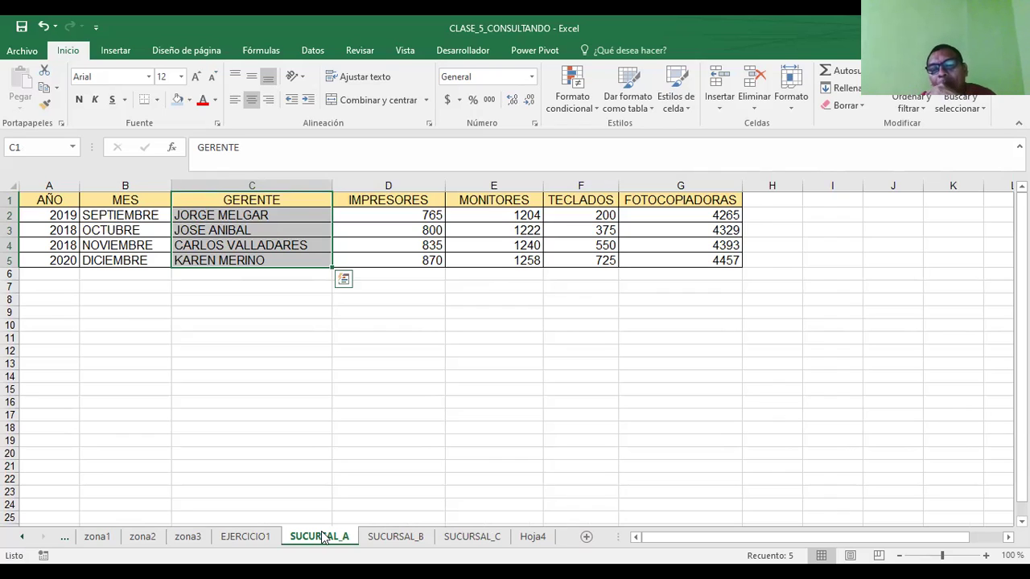
{"action": "key", "text": "Escape"}
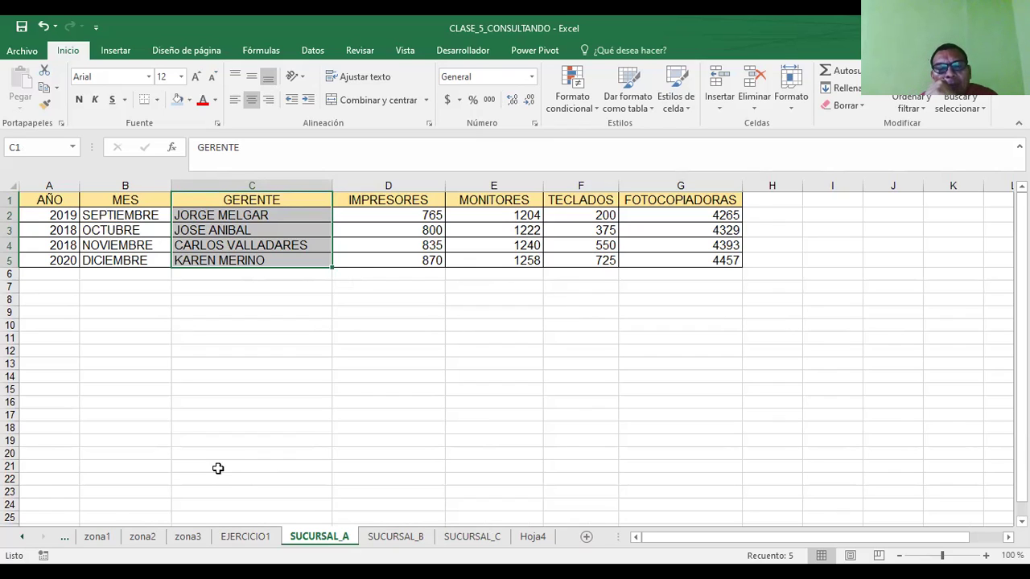
{"action": "key", "text": "ctrl+v"}
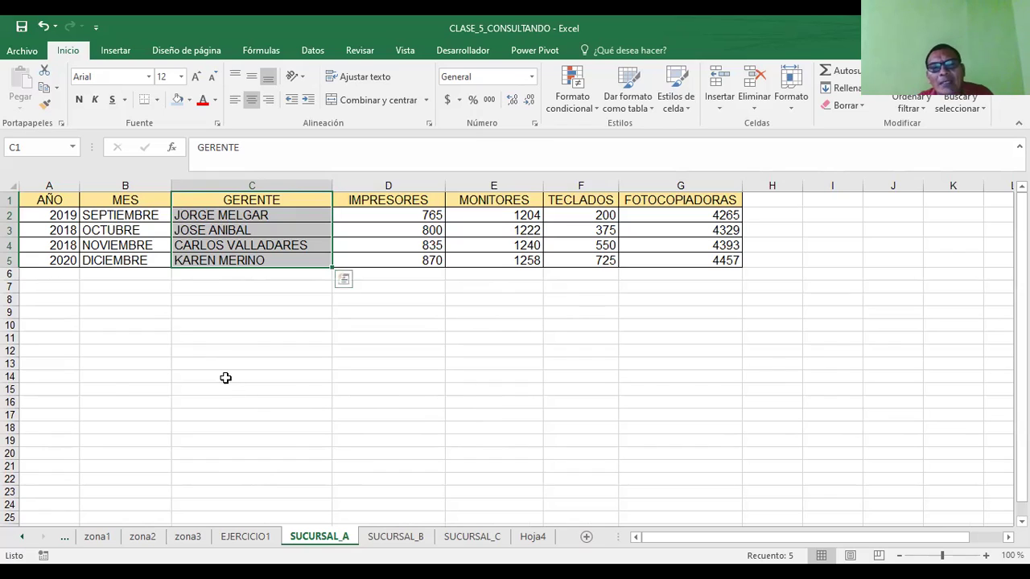
{"action": "left_click", "coordinate": [70, 274]}
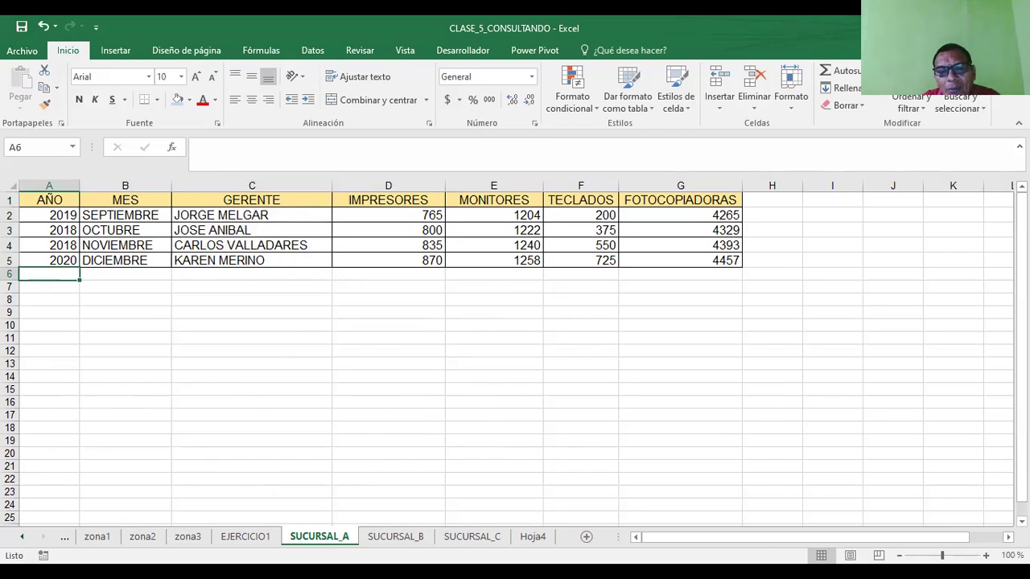
{"action": "left_click", "coordinate": [257, 547]}
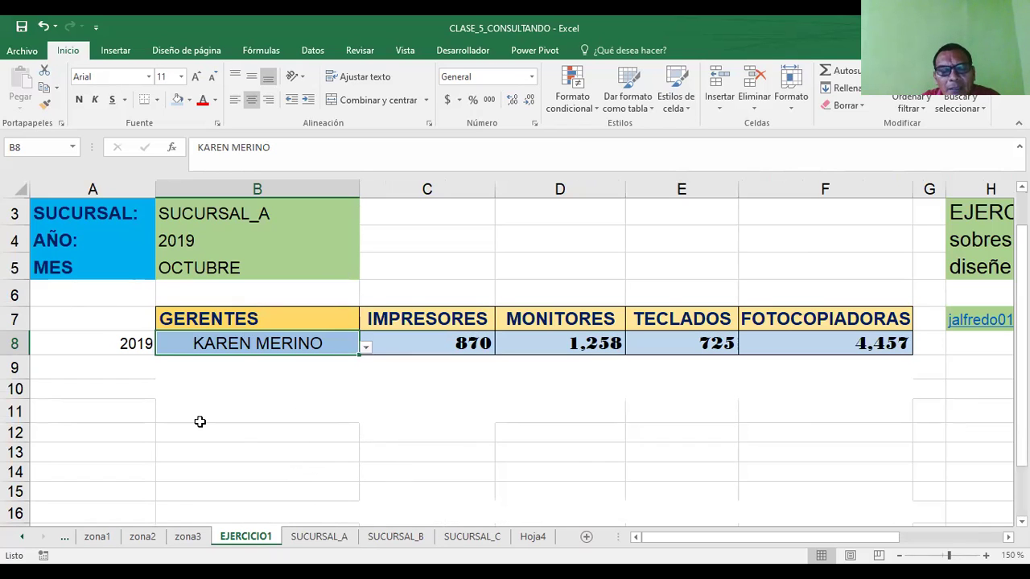
{"action": "left_click", "coordinate": [461, 346]}
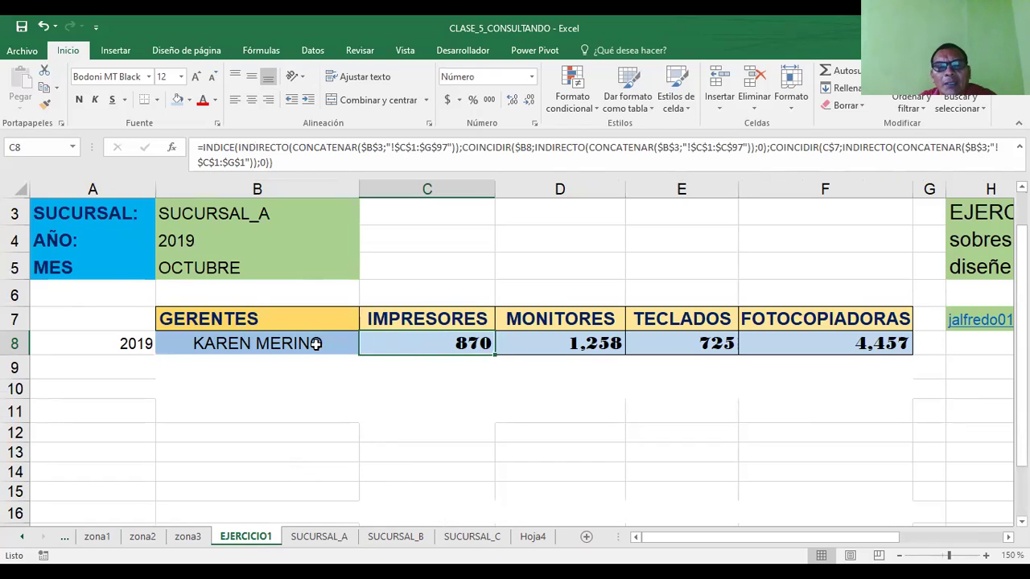
{"action": "left_click", "coordinate": [588, 344]}
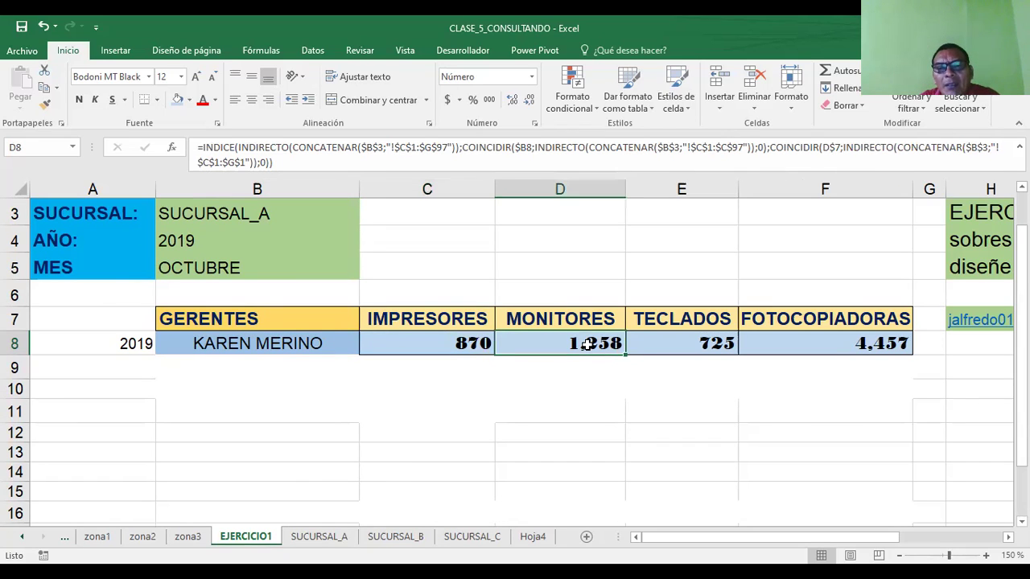
{"action": "left_click", "coordinate": [682, 343]}
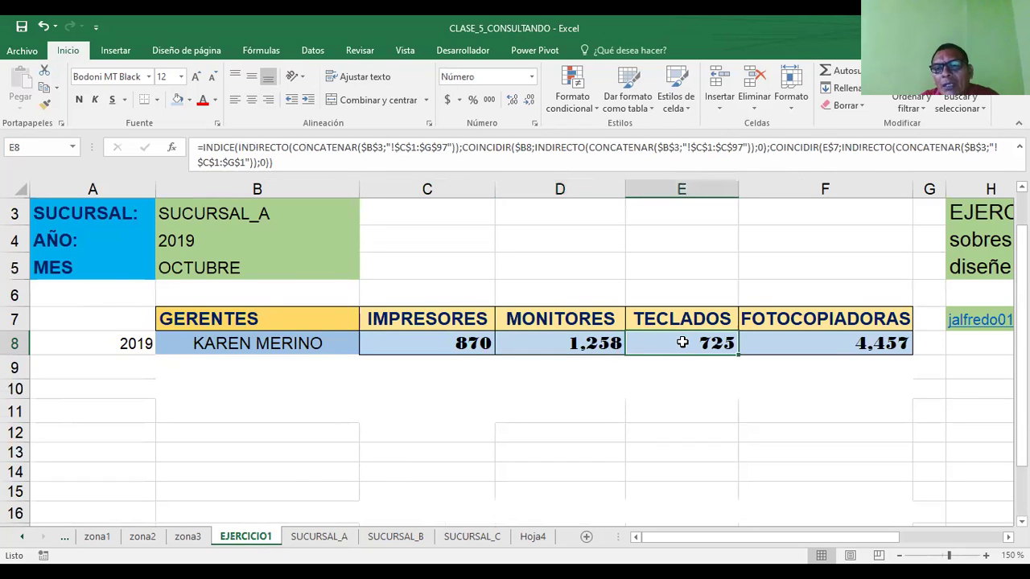
{"action": "left_click", "coordinate": [818, 345]}
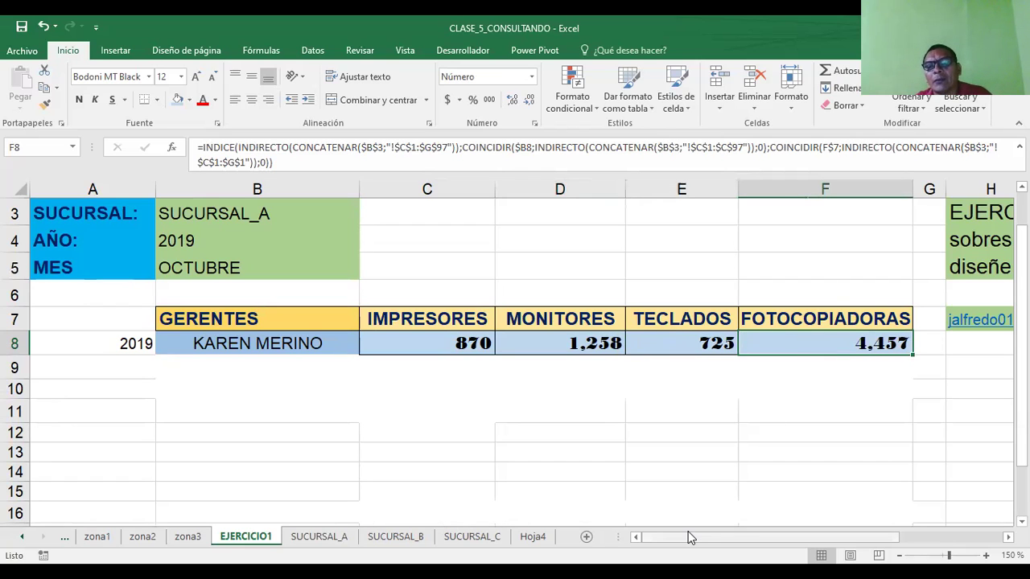
{"action": "left_click_drag", "start_coordinate": [688, 539], "coordinate": [890, 540]}
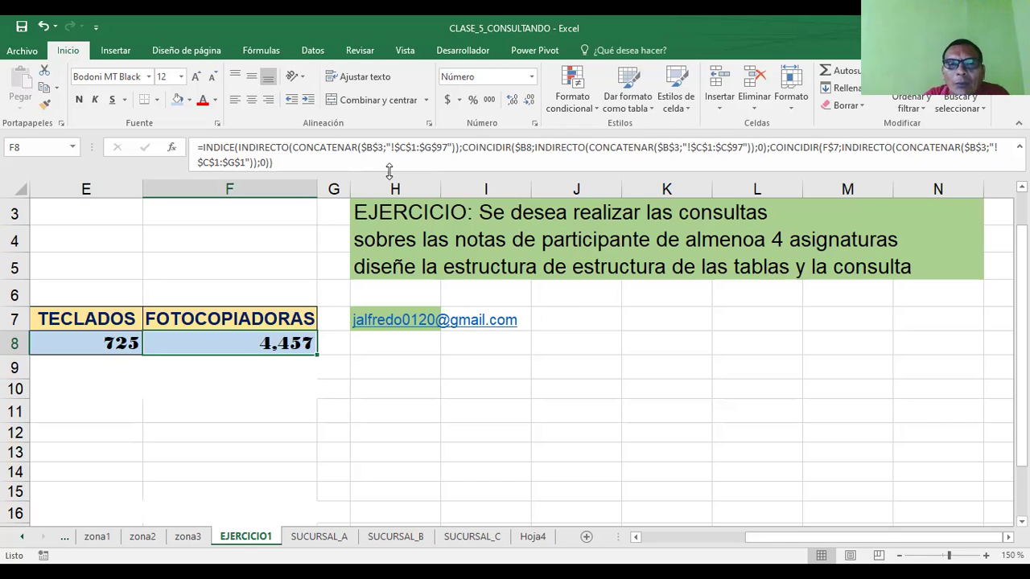
- Select the H3:N5 exercise statement after checking the FOTOCOPIADORAS header
{"action": "left_click", "coordinate": [354, 214]}
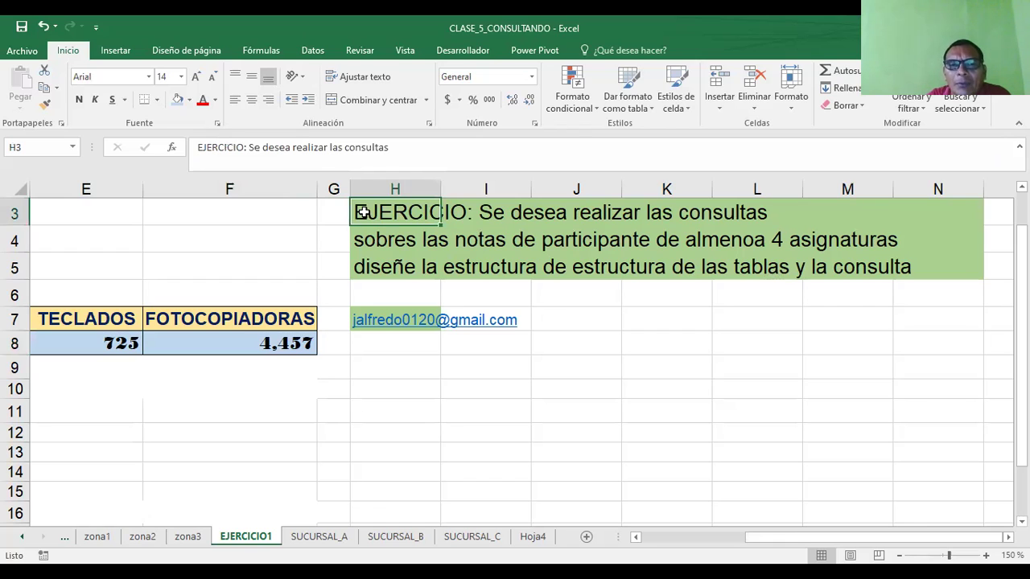
{"action": "left_click_drag", "start_coordinate": [364, 212], "coordinate": [942, 269]}
{"action": "left_click", "coordinate": [587, 295]}
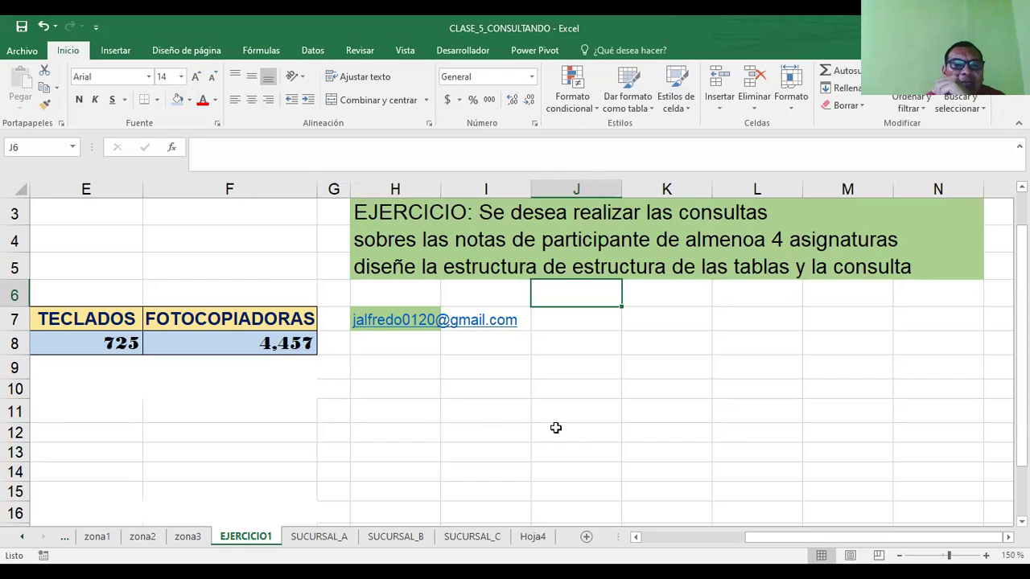
{"action": "left_click", "coordinate": [219, 323]}
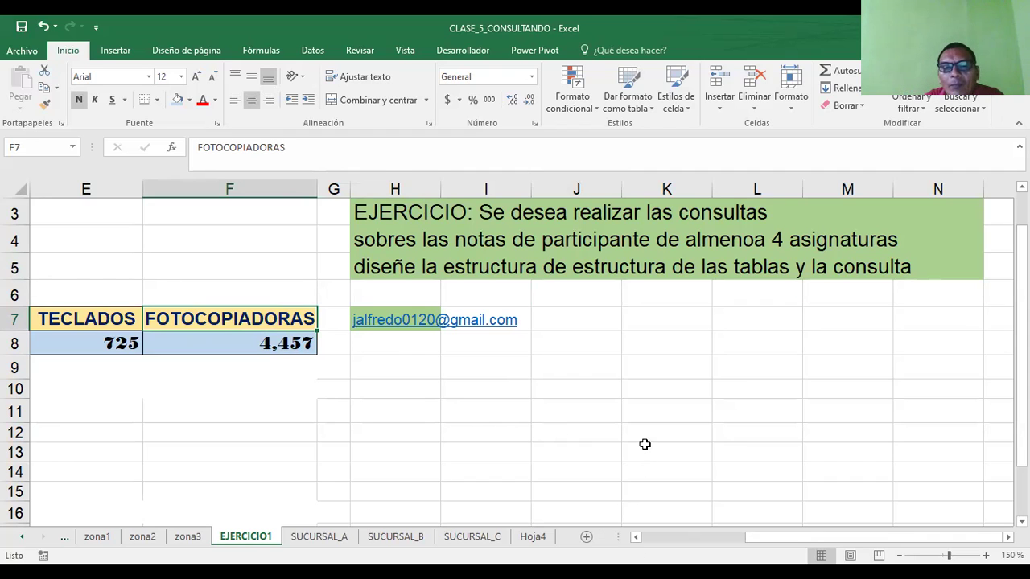
{"action": "left_click_drag", "start_coordinate": [362, 212], "coordinate": [930, 270]}
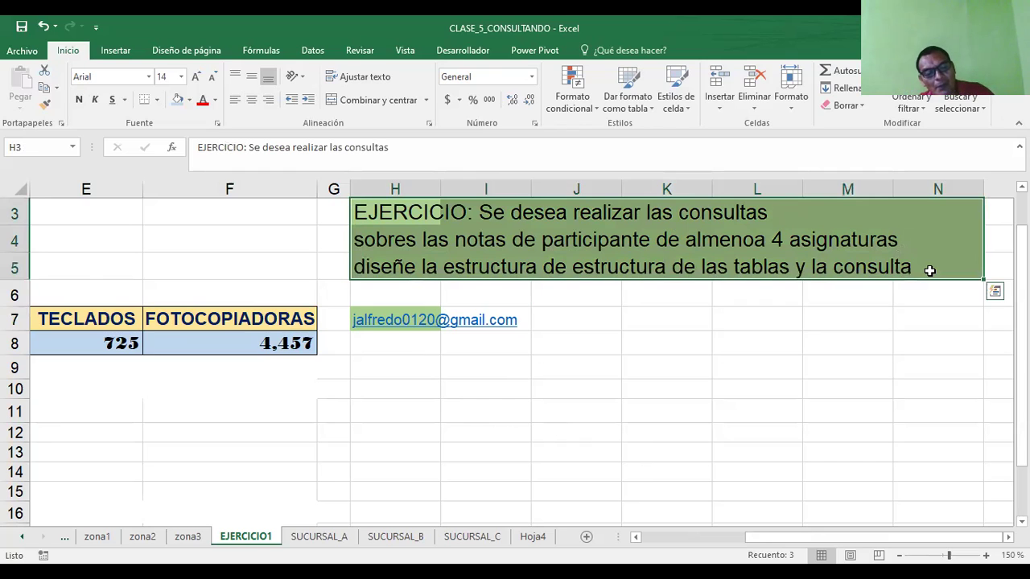
- Paste the copied three-line green exercise statement into cell B3 of Hoja4
{"action": "key", "text": "ctrl+c"}
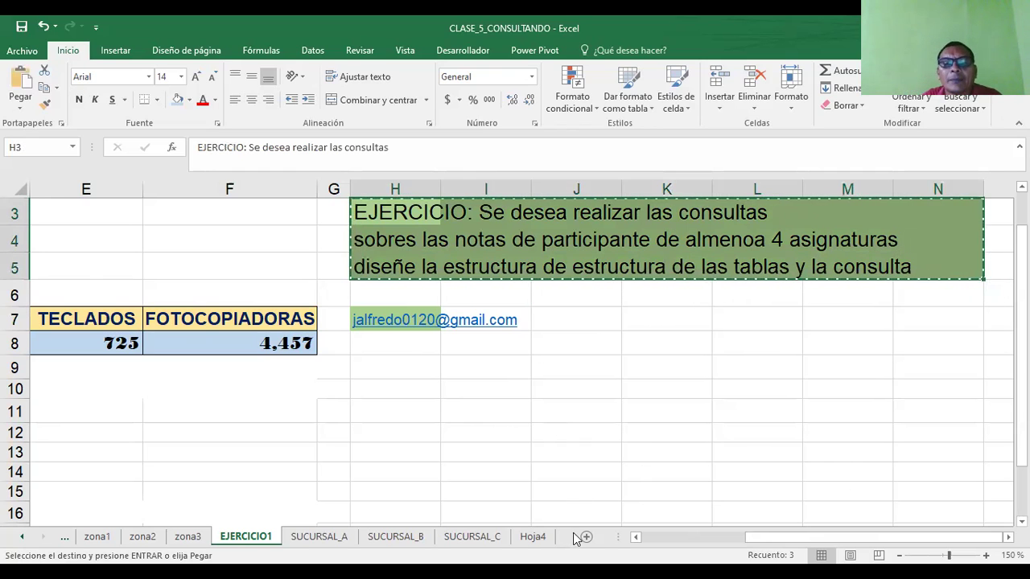
{"action": "left_click", "coordinate": [546, 539]}
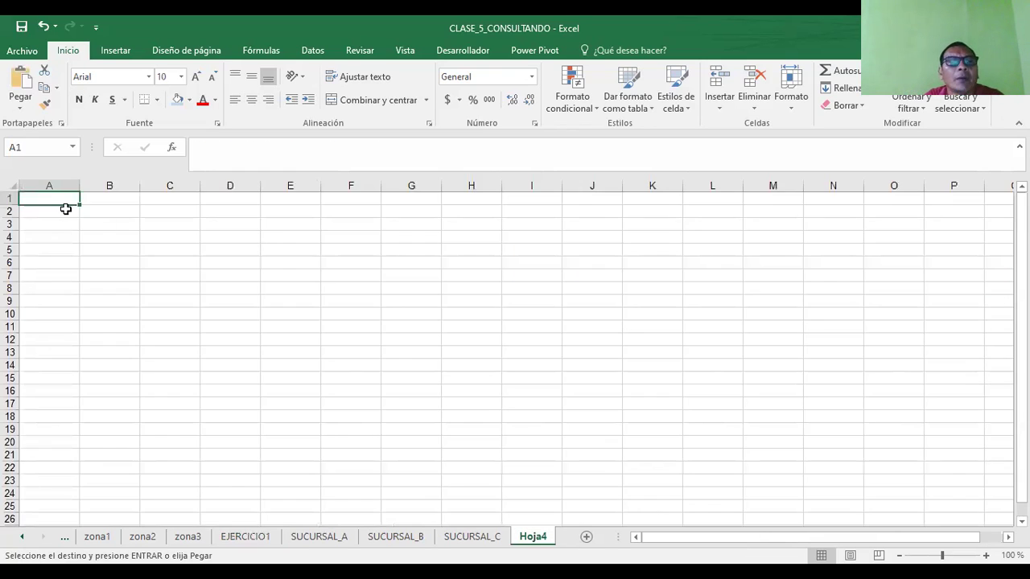
{"action": "left_click", "coordinate": [105, 222]}
{"action": "key", "text": "ctrl+v"}
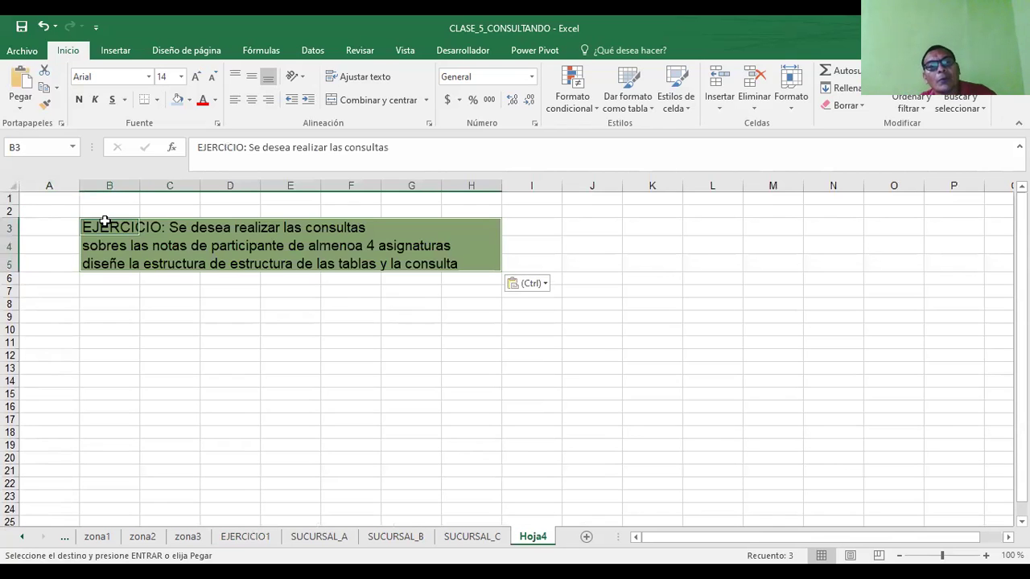
{"action": "left_click", "coordinate": [451, 392]}
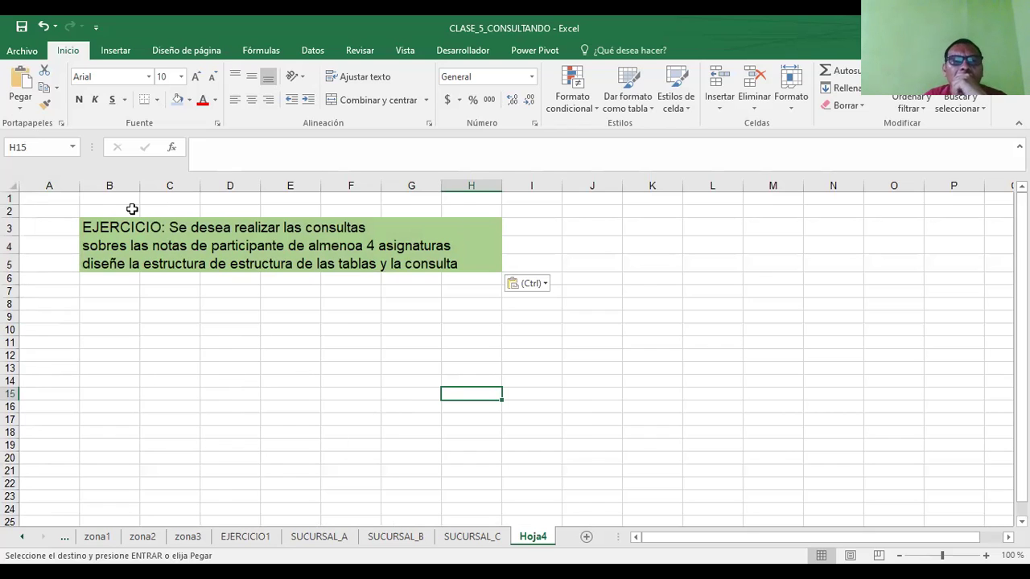
{"action": "left_click", "coordinate": [94, 233]}
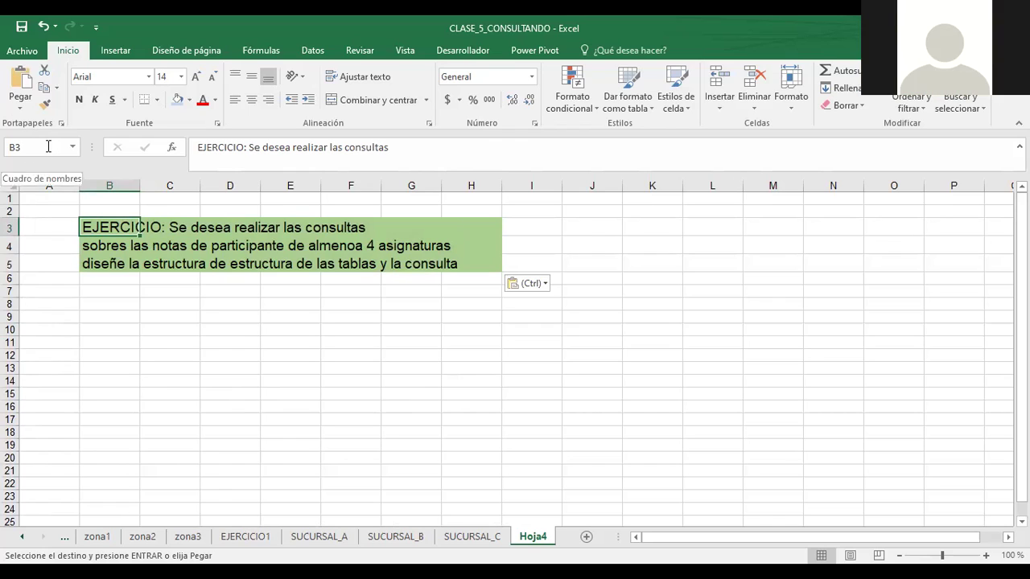
- Enter the heading ESTUDIANTES in cell B8
{"action": "left_click", "coordinate": [112, 302]}
{"action": "type", "text": "ESTUDIANTES"}
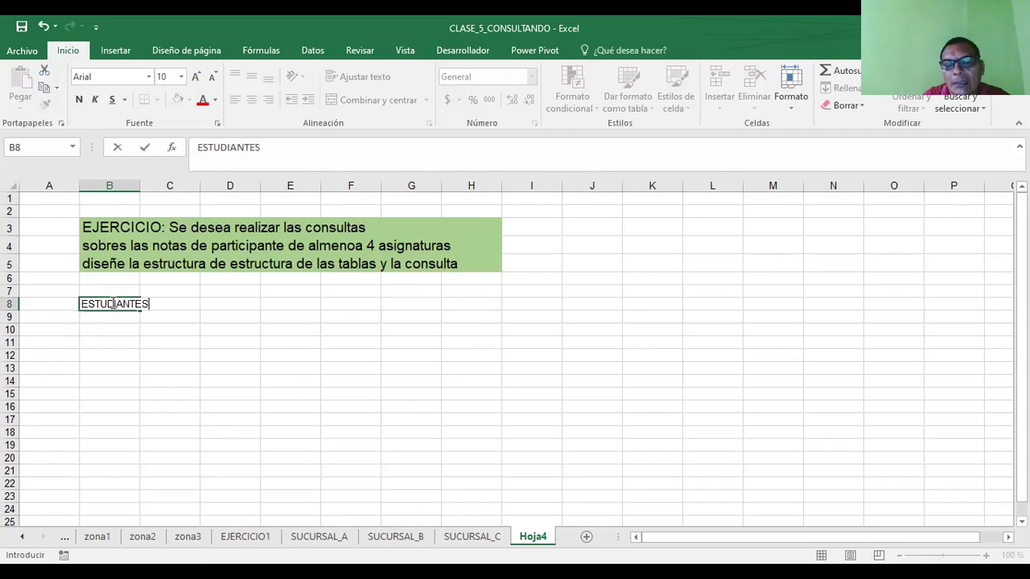
{"action": "key", "text": "Return"}
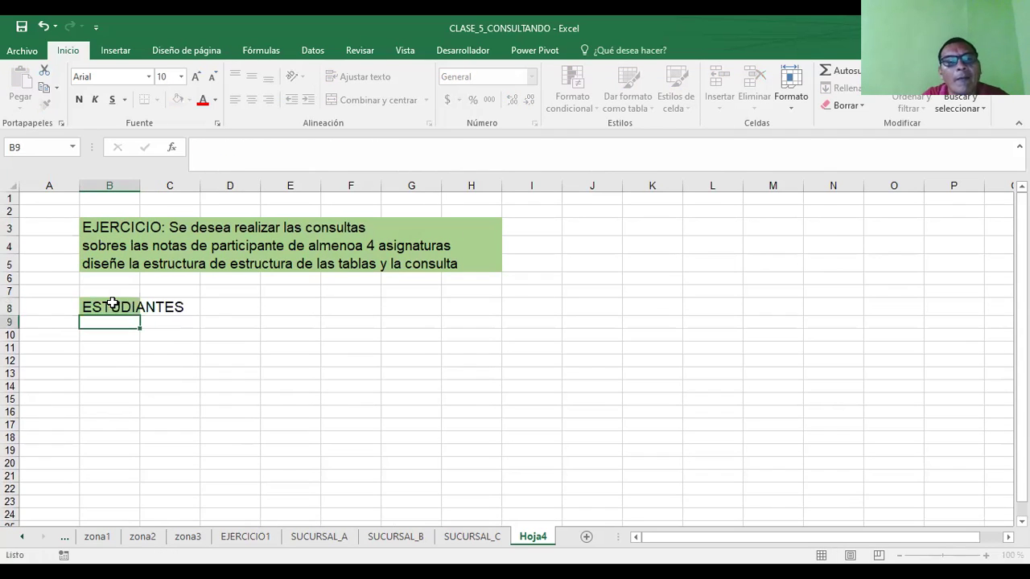
{"action": "left_click", "coordinate": [104, 340]}
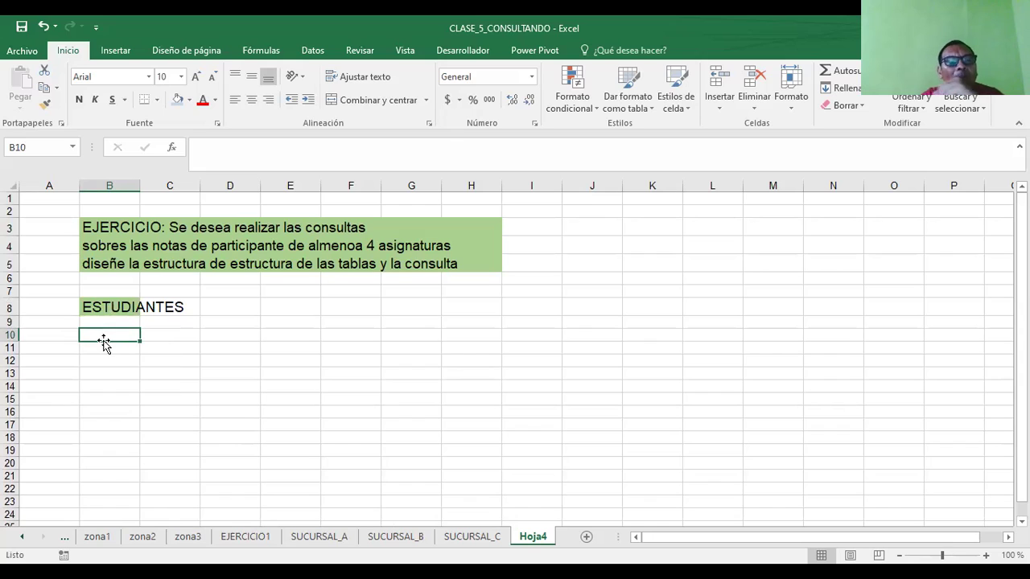
- Fill the ESTUDIANTES heading cells B8:C8 with orange
{"action": "left_click", "coordinate": [145, 305]}
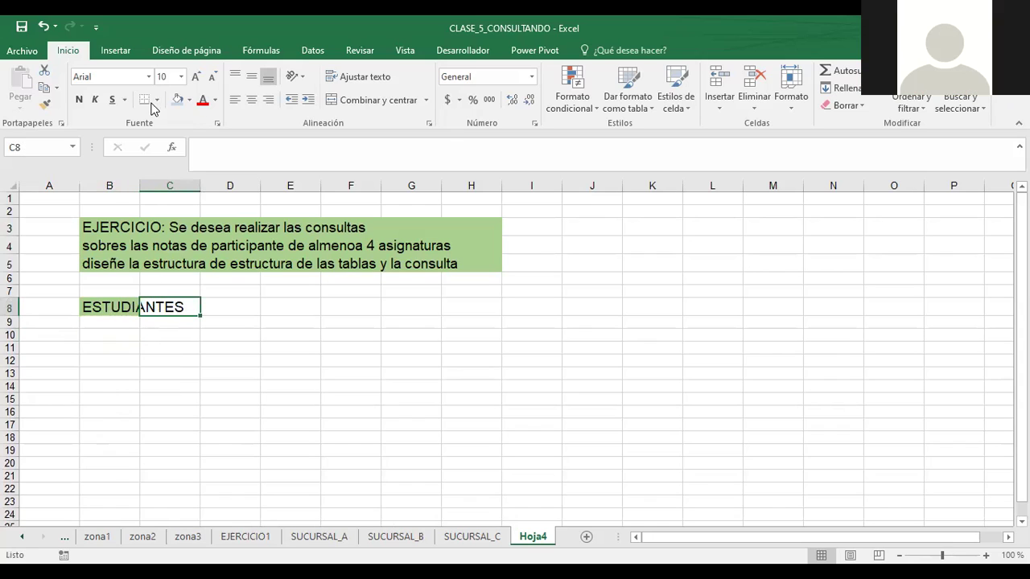
{"action": "left_click", "coordinate": [189, 100]}
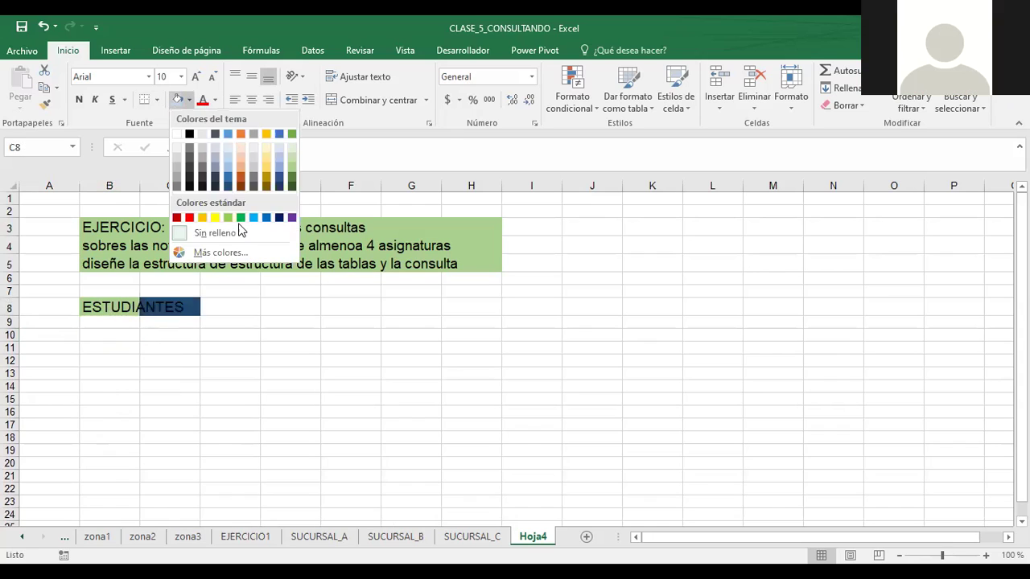
{"action": "left_click", "coordinate": [234, 214]}
{"action": "left_click", "coordinate": [230, 386]}
{"action": "left_click_drag", "start_coordinate": [92, 306], "coordinate": [173, 305]}
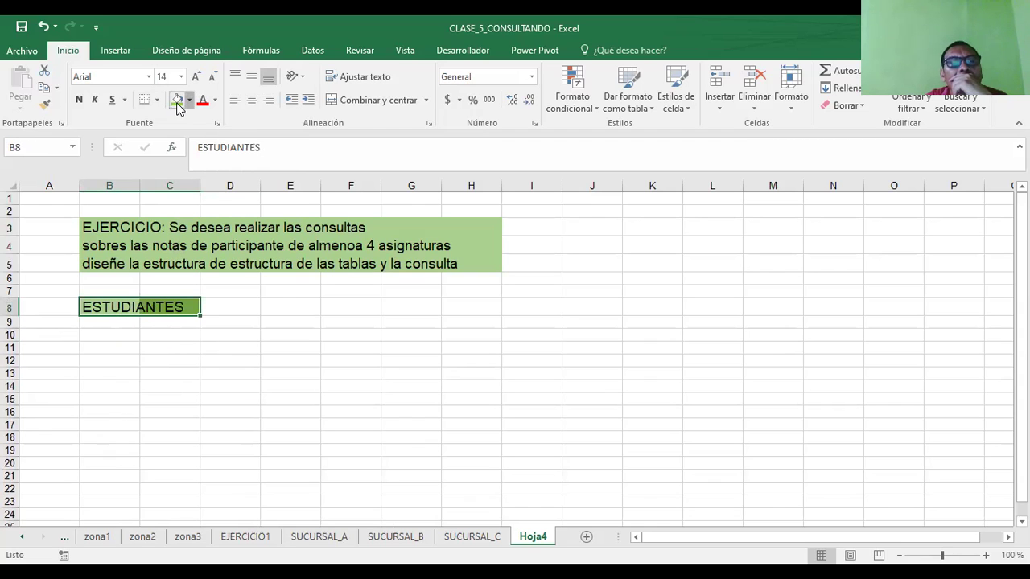
{"action": "left_click", "coordinate": [189, 100]}
{"action": "left_click", "coordinate": [241, 217]}
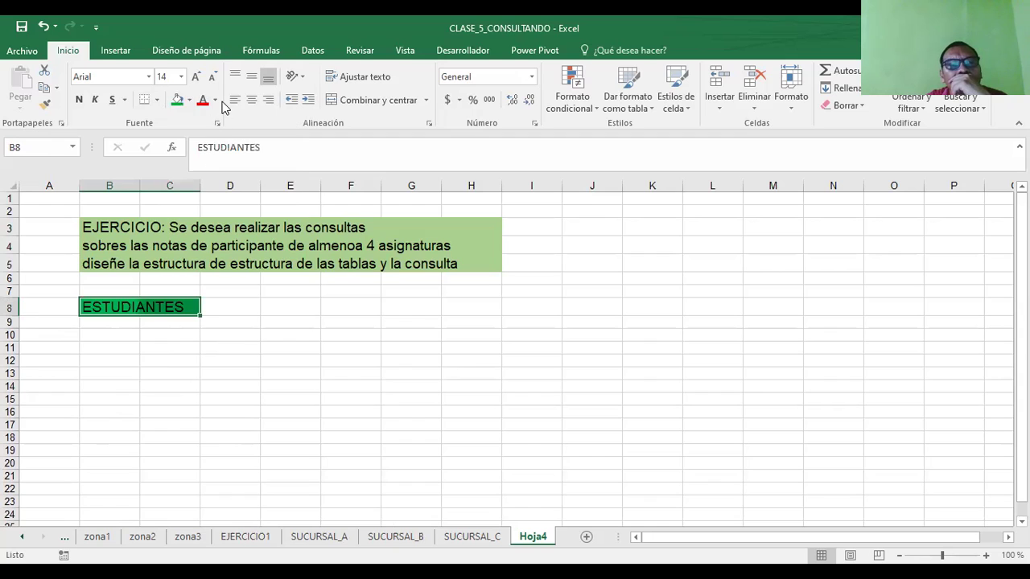
{"action": "left_click", "coordinate": [189, 100]}
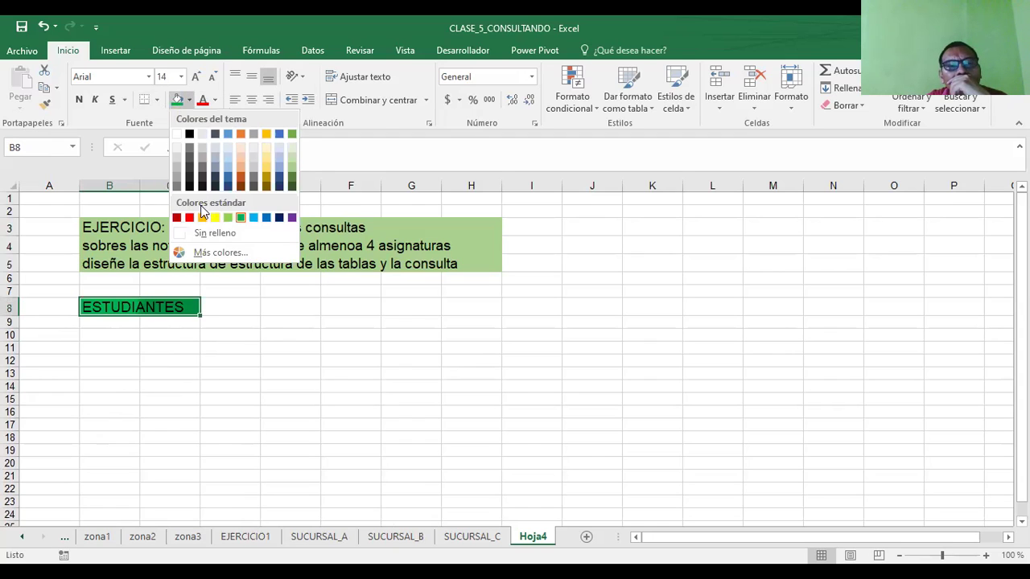
{"action": "left_click", "coordinate": [202, 217]}
{"action": "left_click", "coordinate": [231, 306]}
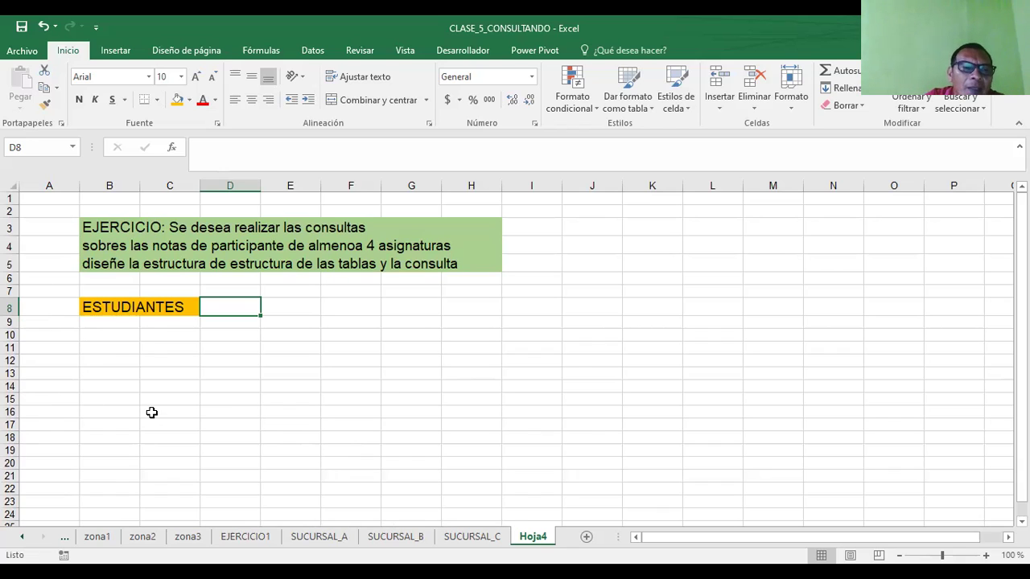
{"action": "left_click", "coordinate": [170, 347]}
{"action": "left_click", "coordinate": [101, 347]}
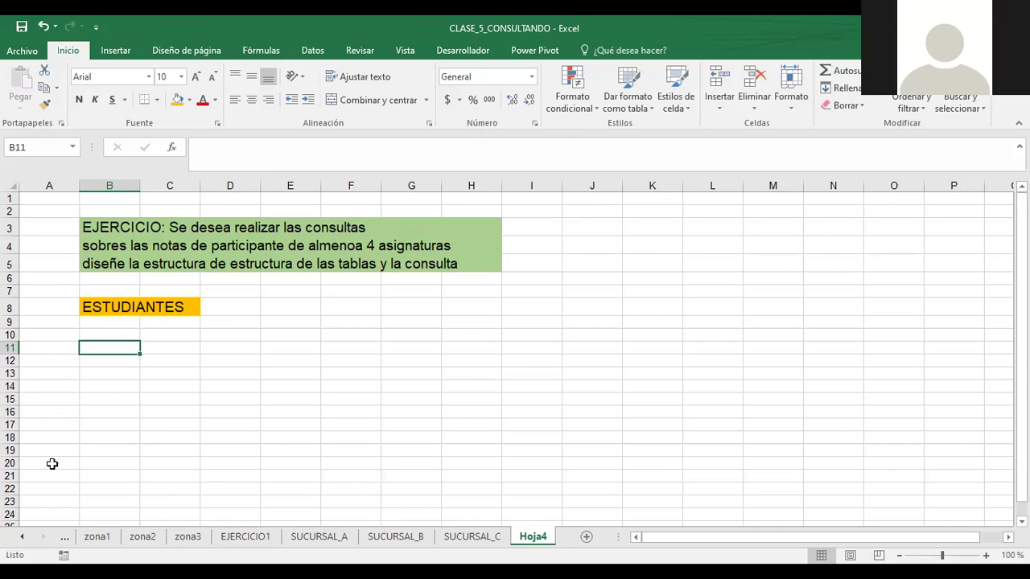
- Enter SOLIDO in D8 and FUNDAMENTOS EMPRESARIALES in E8, widening column E to fit
{"action": "left_click", "coordinate": [232, 305]}
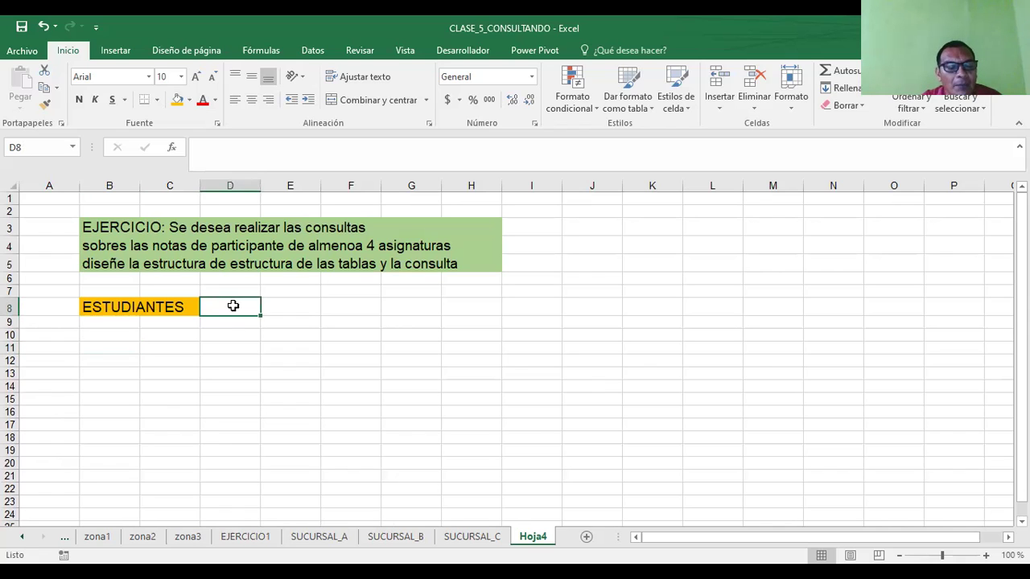
{"action": "type", "text": "SOLIDO"}
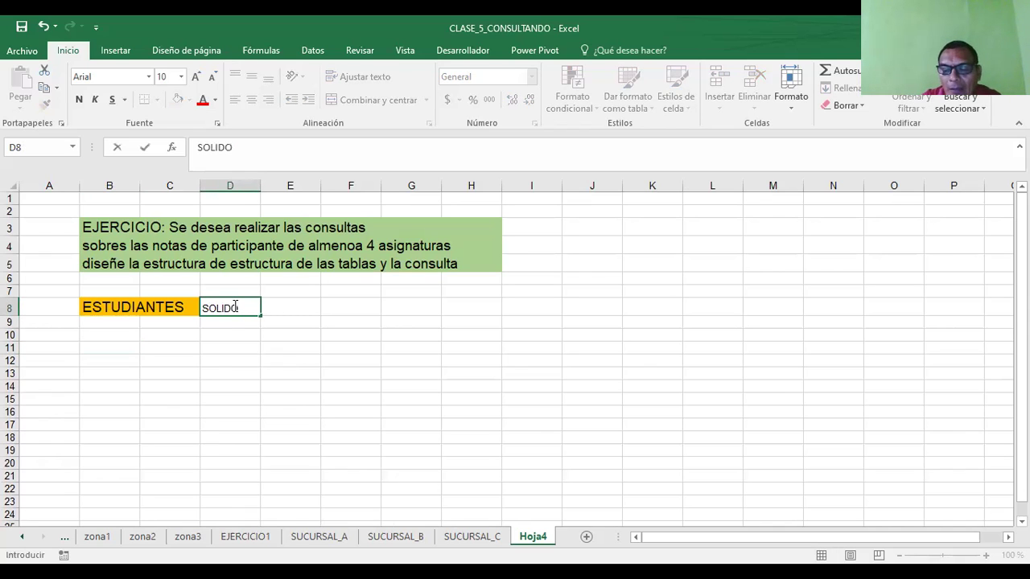
{"action": "key", "text": "Tab"}
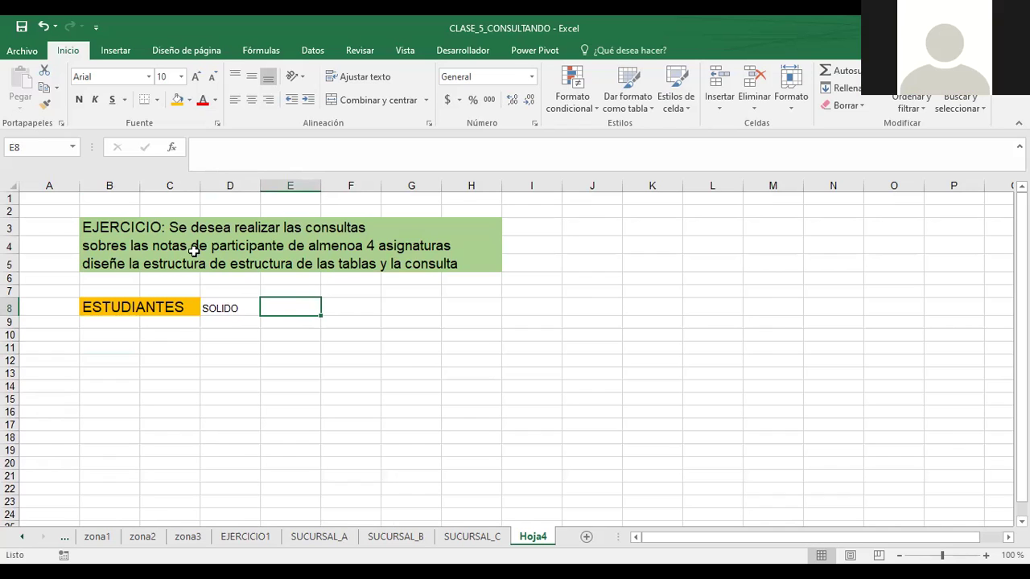
{"action": "type", "text": "F"}
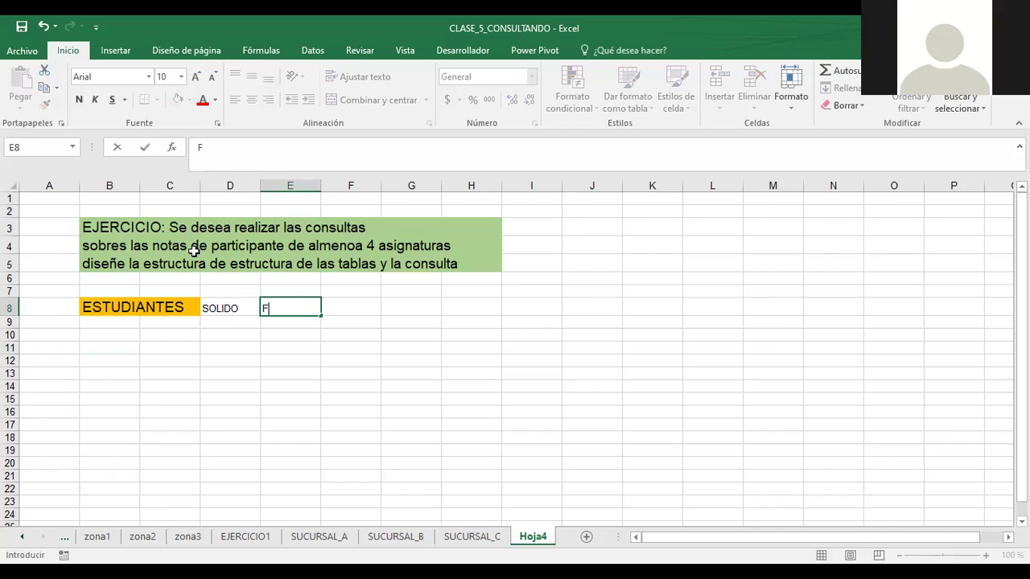
{"action": "type", "text": "UNDAMENTO"}
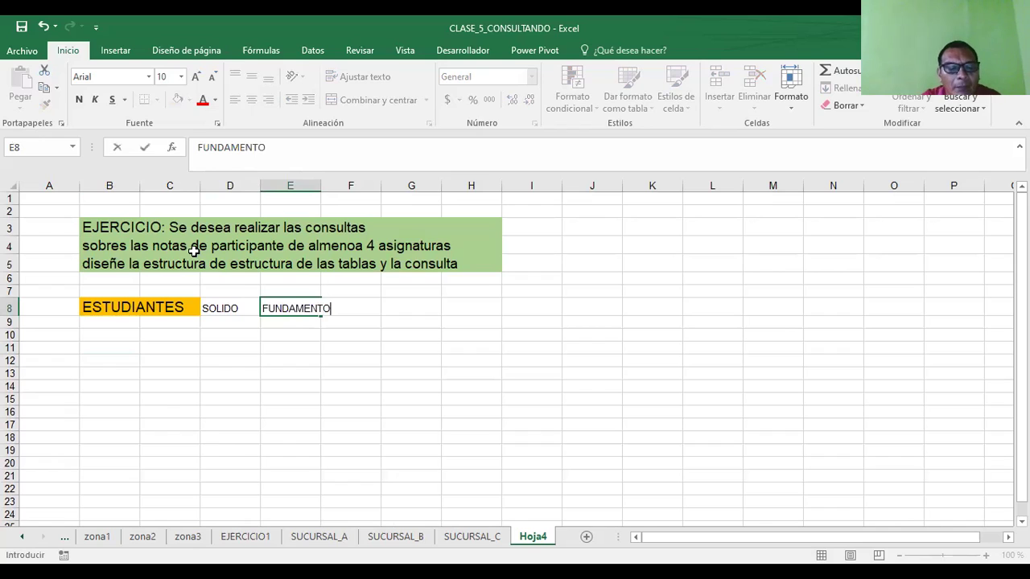
{"action": "type", "text": "S EMPRESARI"}
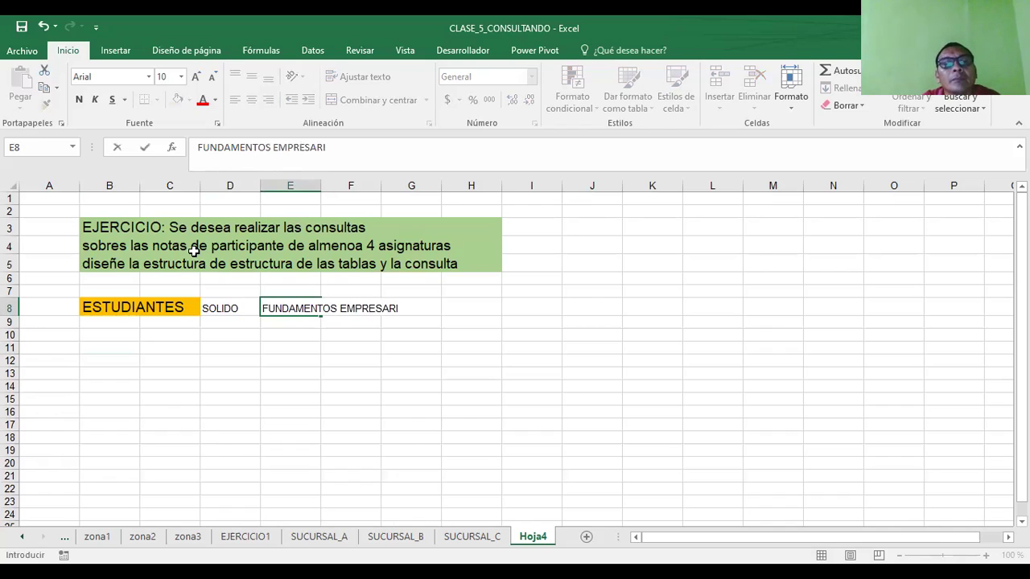
{"action": "type", "text": "ALES"}
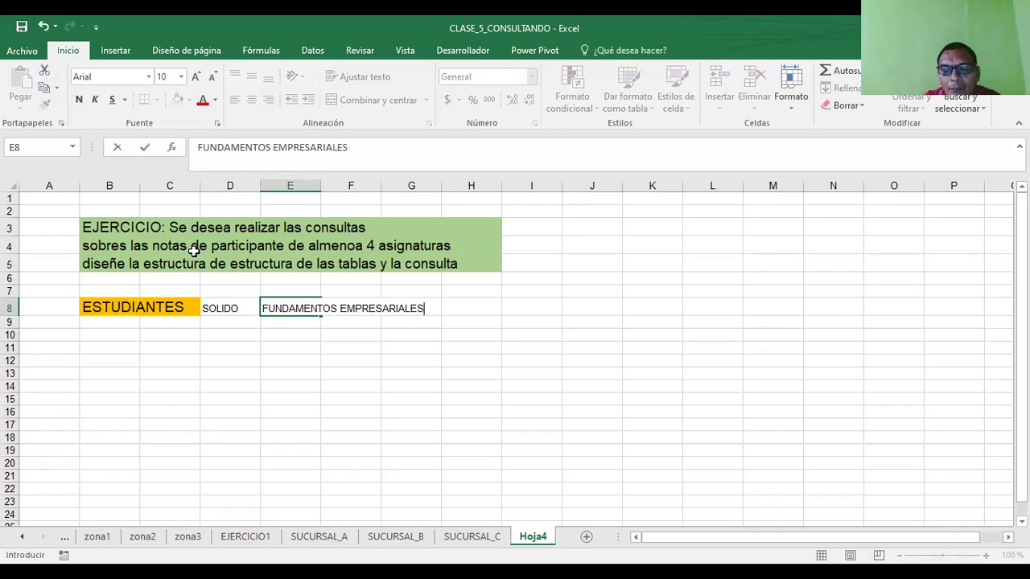
{"action": "key", "text": "Return"}
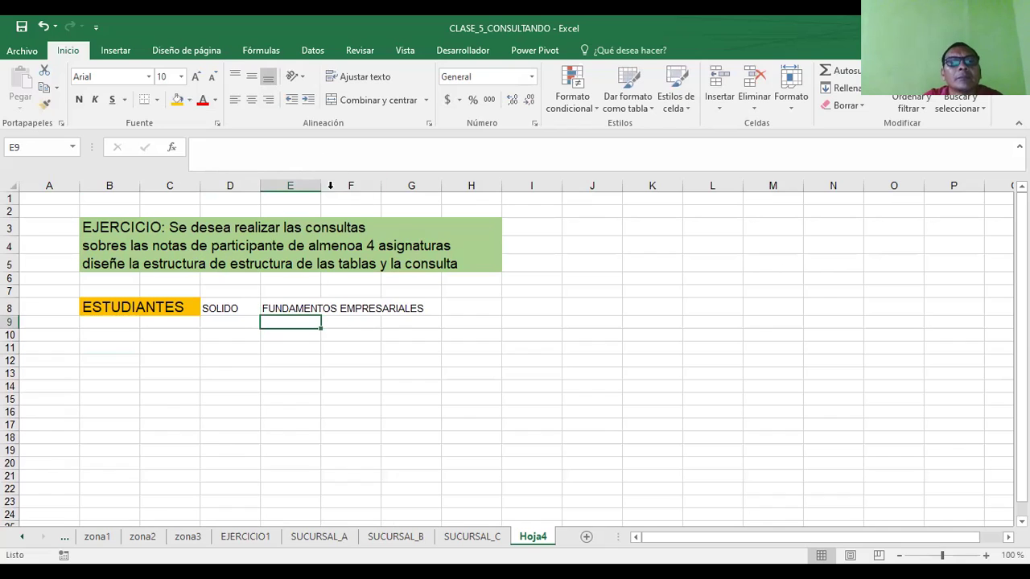
{"action": "left_click_drag", "start_coordinate": [448, 242], "coordinate": [443, 242]}
- Enter MATEMATICA-F in F8 and widen column F to fit it
{"action": "left_click", "coordinate": [471, 313]}
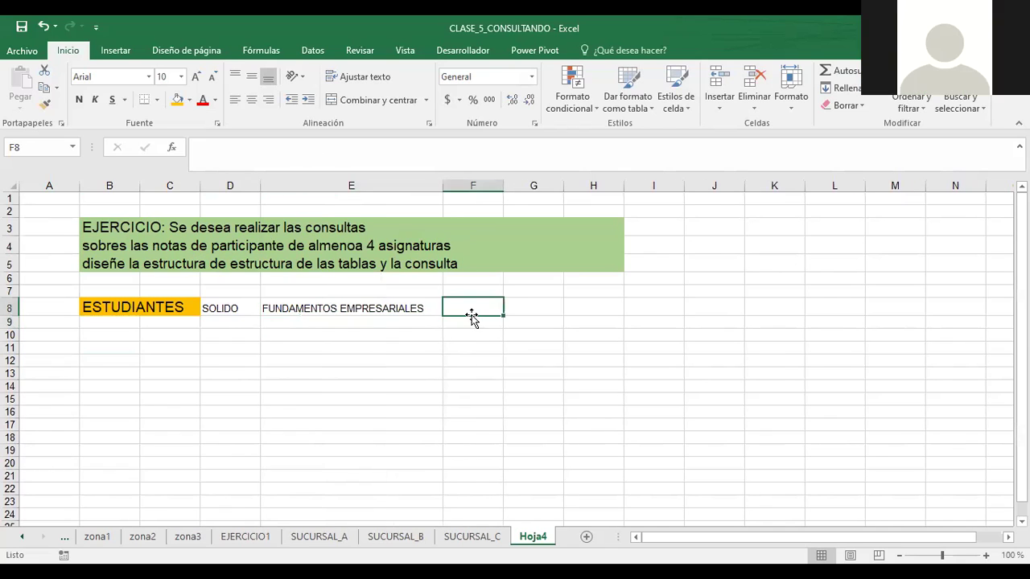
{"action": "type", "text": "MATEM"}
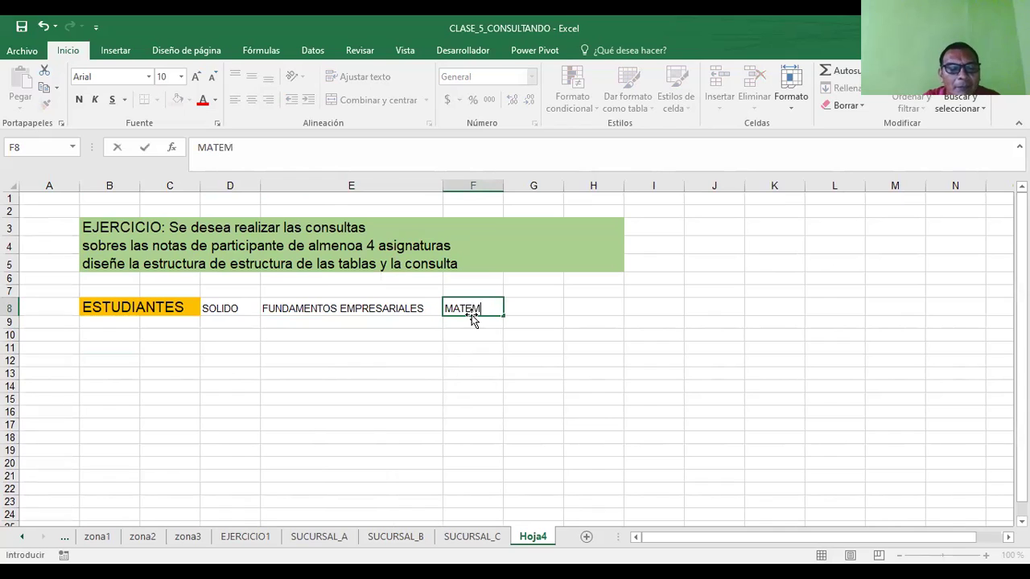
{"action": "type", "text": "ATICA."}
{"action": "type", "text": "-FI"}
{"action": "key", "text": "BackSpace"}
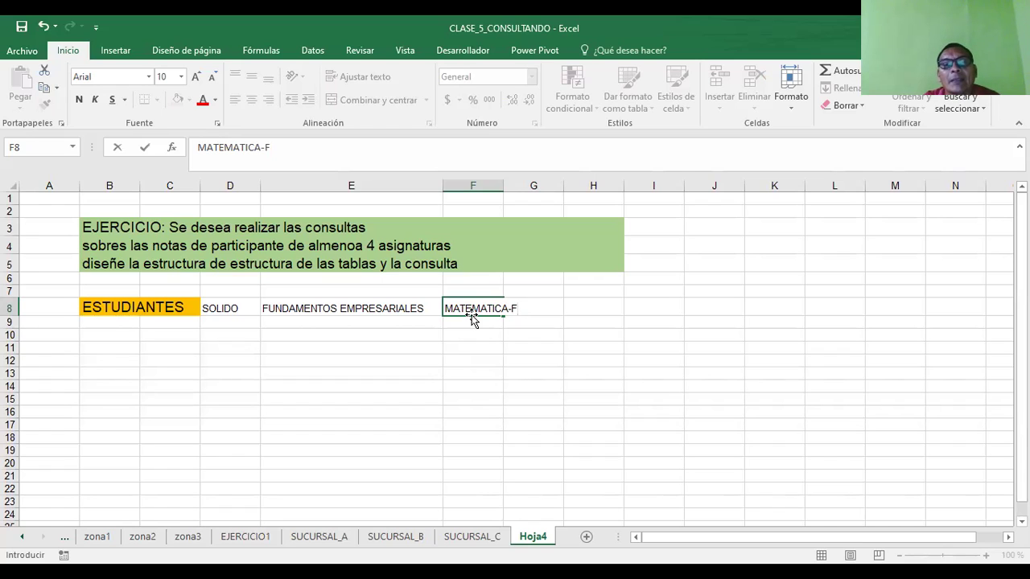
{"action": "key", "text": "Return"}
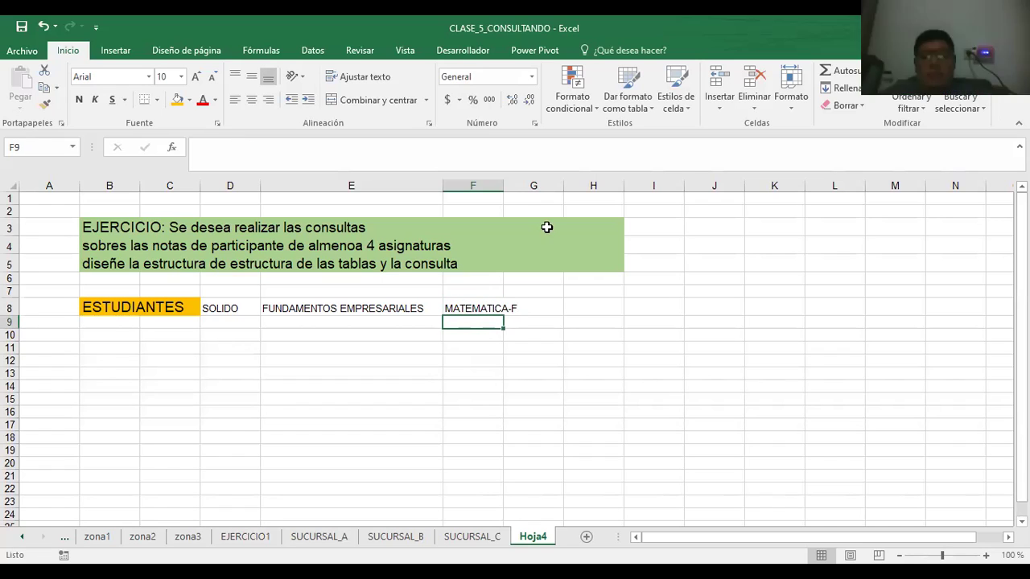
{"action": "left_click_drag", "start_coordinate": [502, 186], "coordinate": [523, 193]}
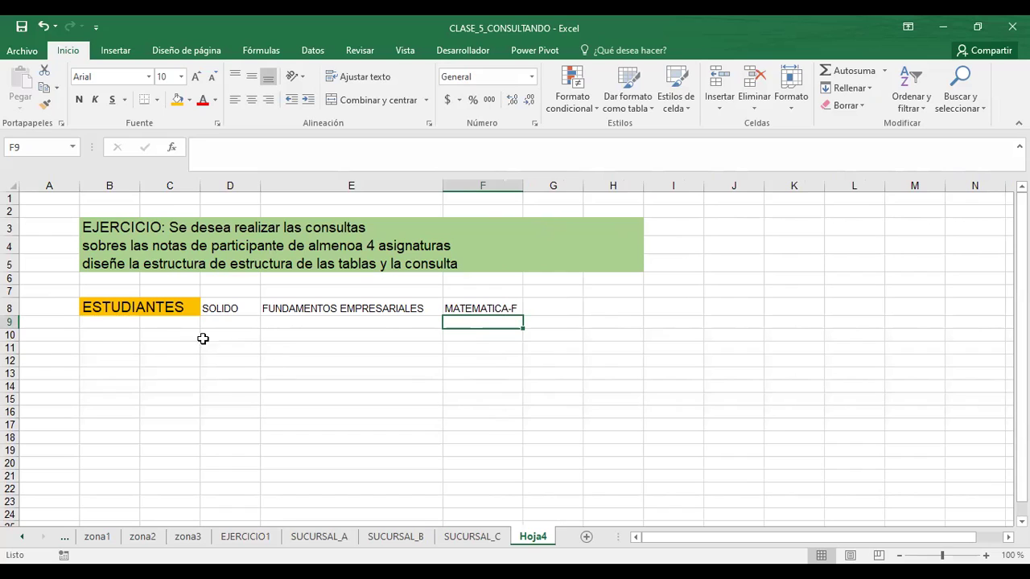
- Correct the misspelt 'almenoa' to 'almenos' in the statement text in B4
{"action": "left_click", "coordinate": [99, 245]}
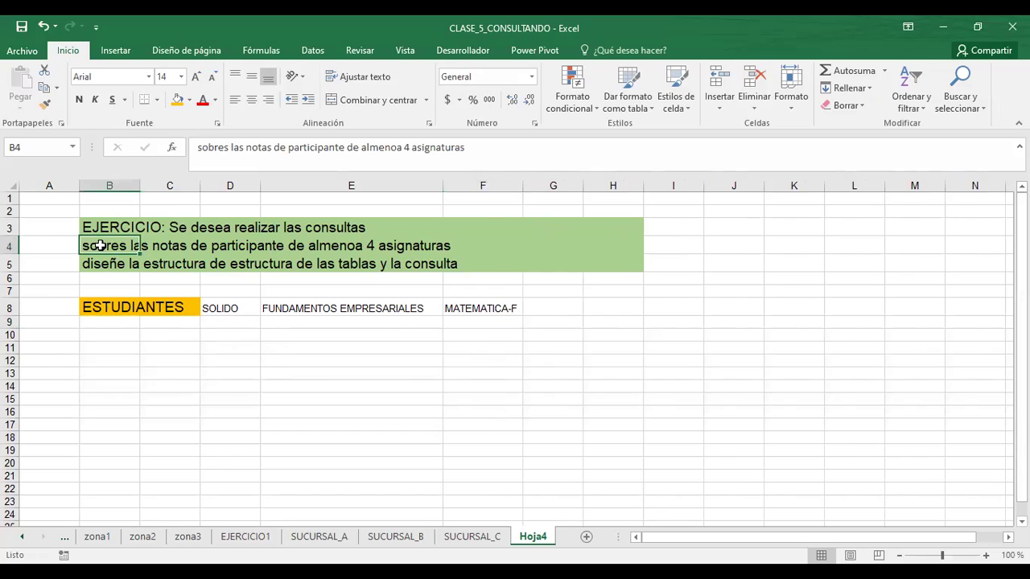
{"action": "key", "text": "F2"}
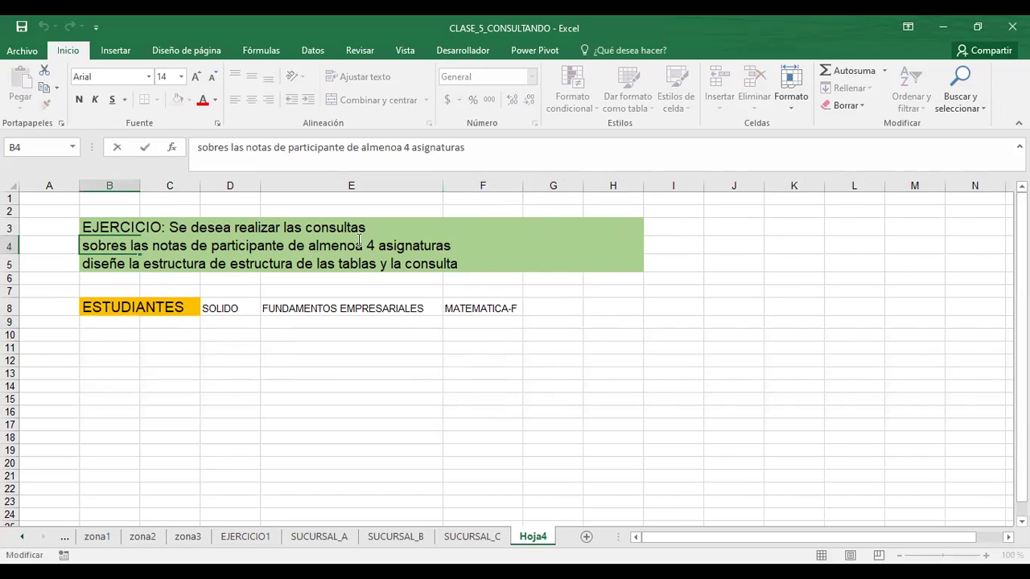
{"action": "left_click", "coordinate": [363, 244]}
{"action": "key", "text": "BackSpace"}
{"action": "type", "text": "S"}
{"action": "key", "text": "BackSpace"}
{"action": "type", "text": "s"}
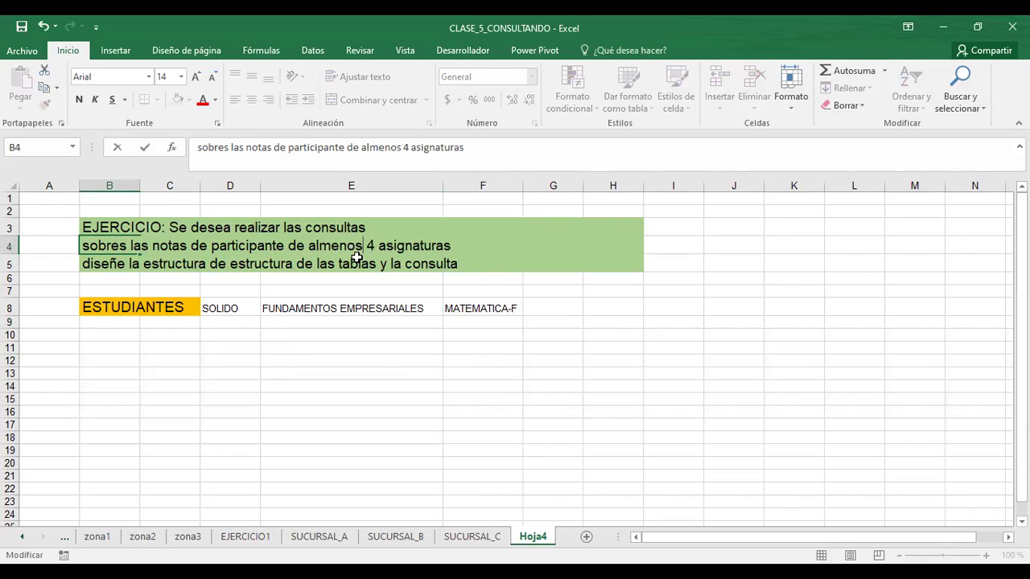
{"action": "left_click", "coordinate": [627, 313]}
- Enter HUMANISTICA in capitals in G8 and widen column G to fit
{"action": "left_click", "coordinate": [553, 315]}
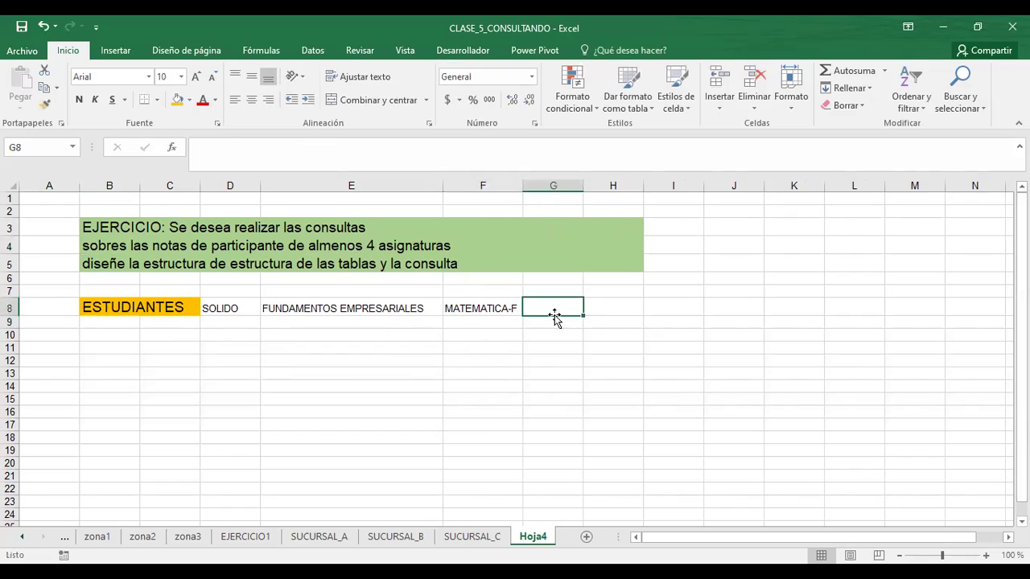
{"action": "type", "text": "humanistica"}
{"action": "key", "text": "Return"}
{"action": "left_click", "coordinate": [554, 313]}
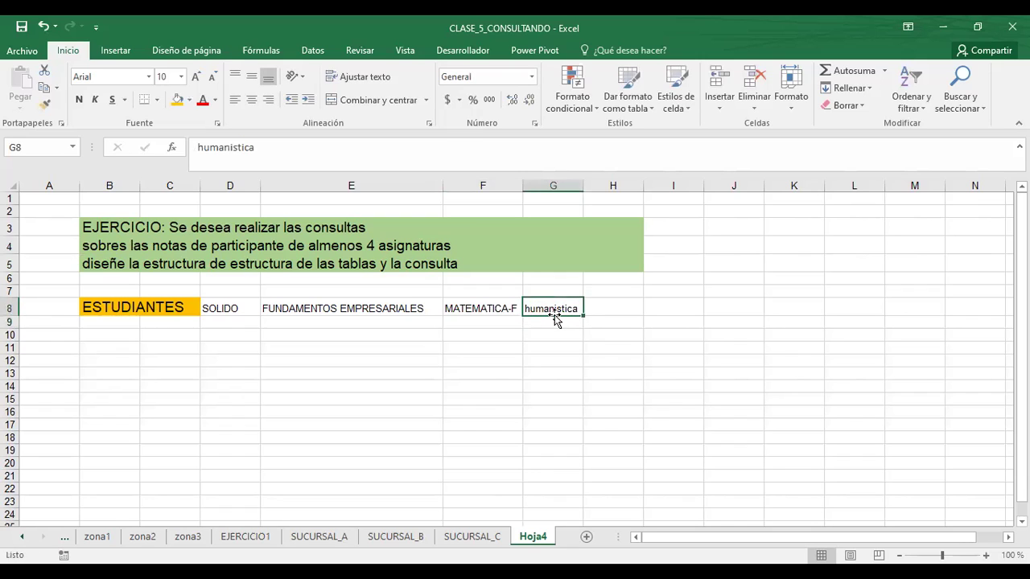
{"action": "type", "text": "HUMANISTICA"}
{"action": "key", "text": "Return"}
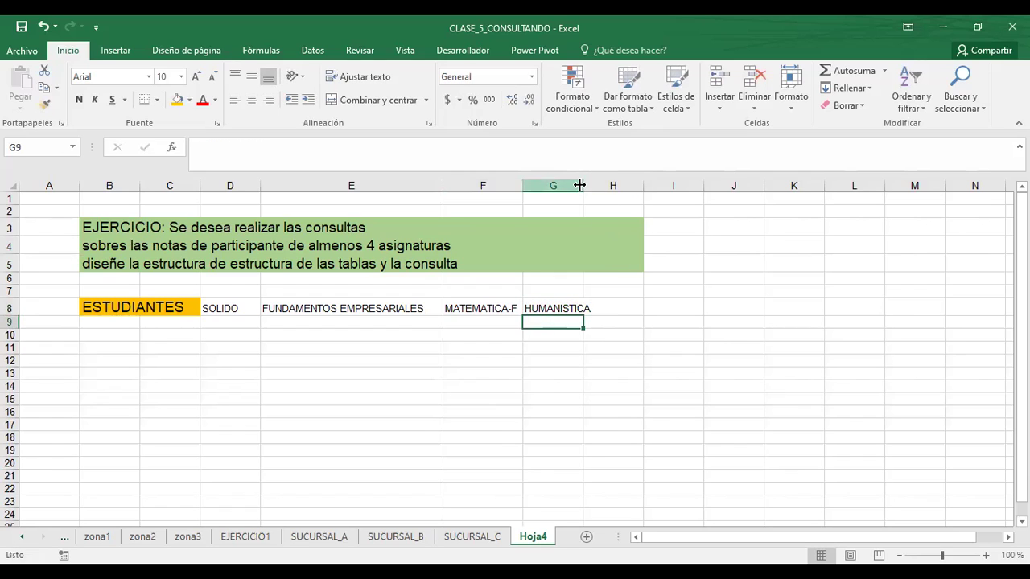
{"action": "left_click_drag", "start_coordinate": [579, 185], "coordinate": [632, 206]}
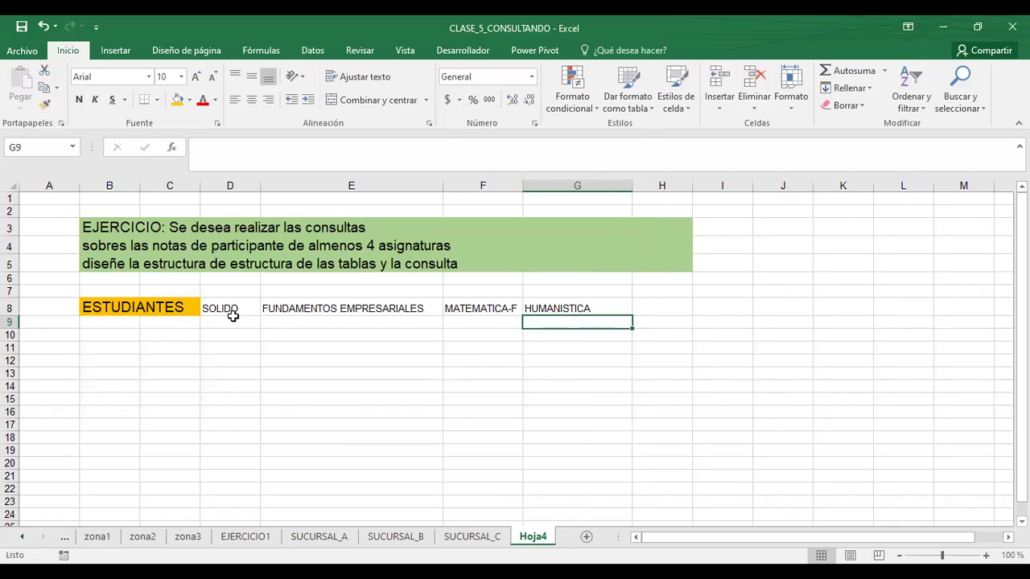
{"action": "left_click_drag", "start_coordinate": [209, 308], "coordinate": [568, 308]}
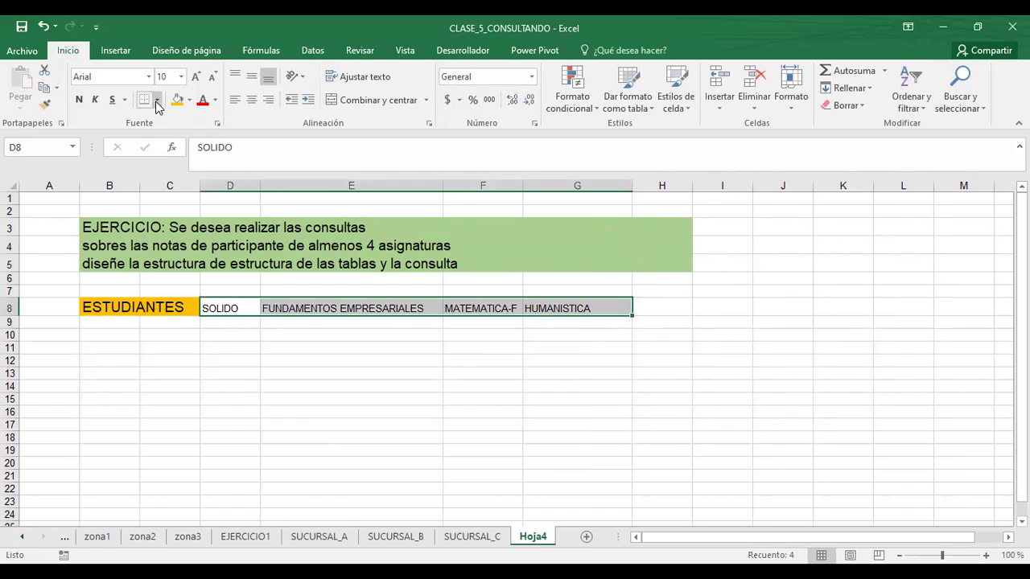
{"action": "left_click", "coordinate": [483, 412]}
- Enter DISEÑO DE EMPRESA in H8 and widen column H to fit
{"action": "left_click", "coordinate": [641, 310]}
{"action": "type", "text": "DIES"}
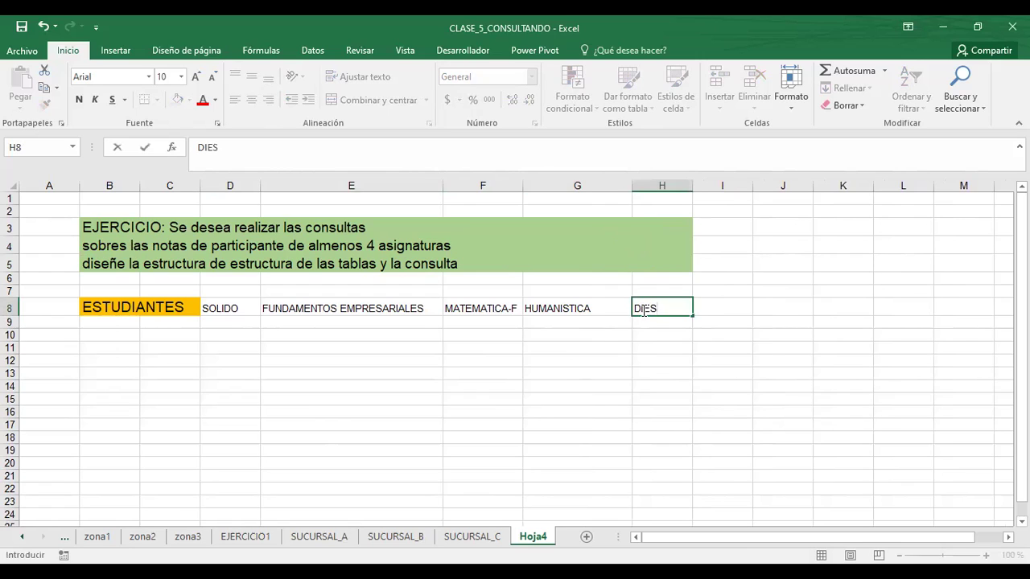
{"action": "key", "text": "BackSpace"}
{"action": "type", "text": "SEÑO DE EM"}
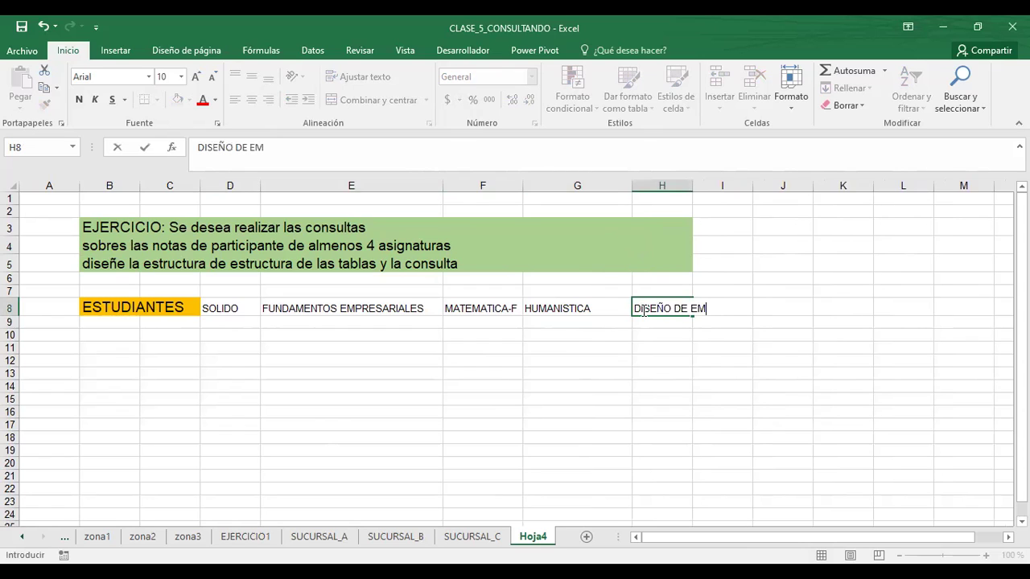
{"action": "type", "text": "PRESA"}
{"action": "key", "text": "Return"}
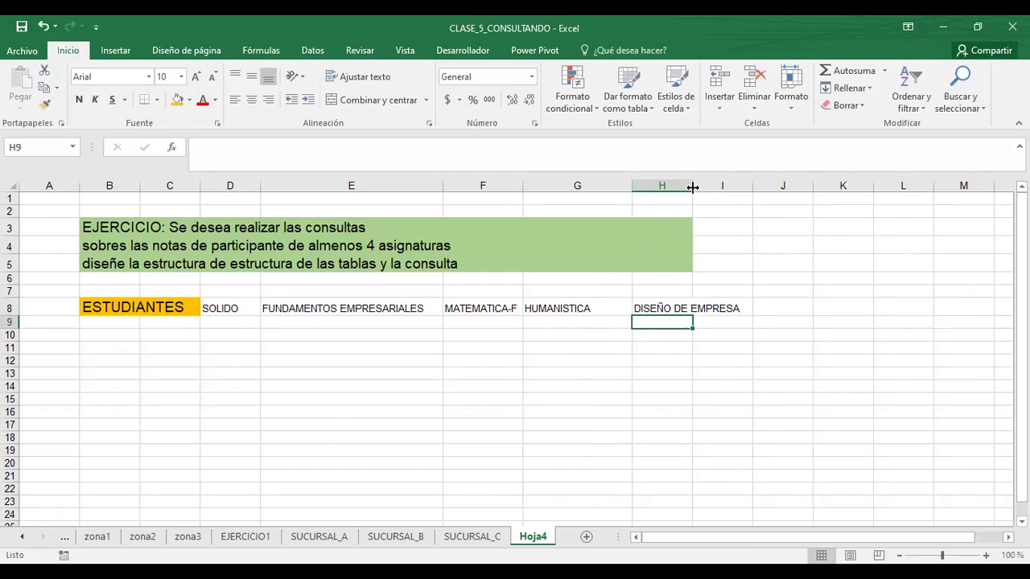
{"action": "left_click_drag", "start_coordinate": [692, 186], "coordinate": [756, 216]}
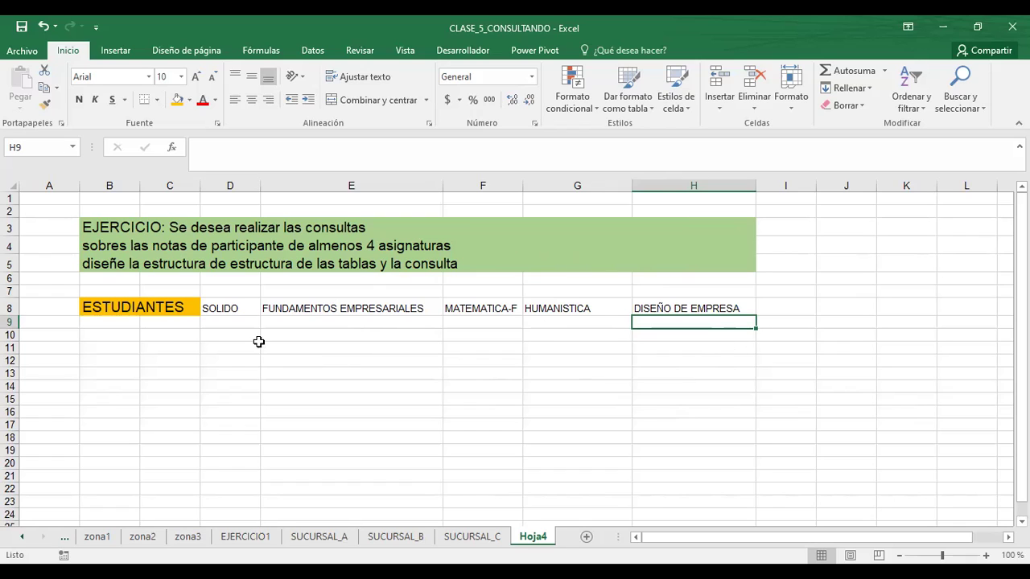
- Apply All Borders to the subject headers D8:H8
{"action": "left_click", "coordinate": [219, 307]}
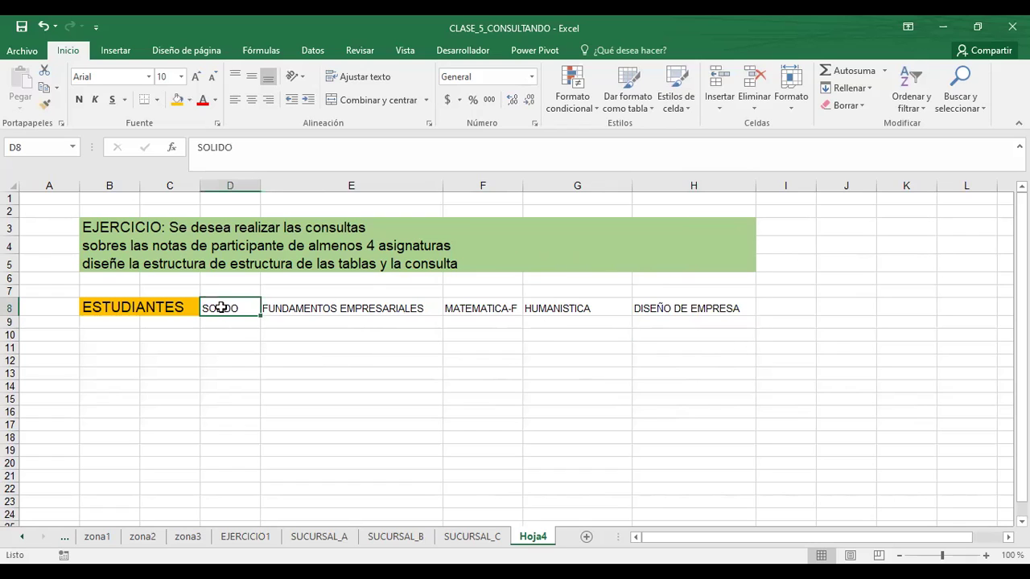
{"action": "left_click_drag", "start_coordinate": [221, 308], "coordinate": [700, 302]}
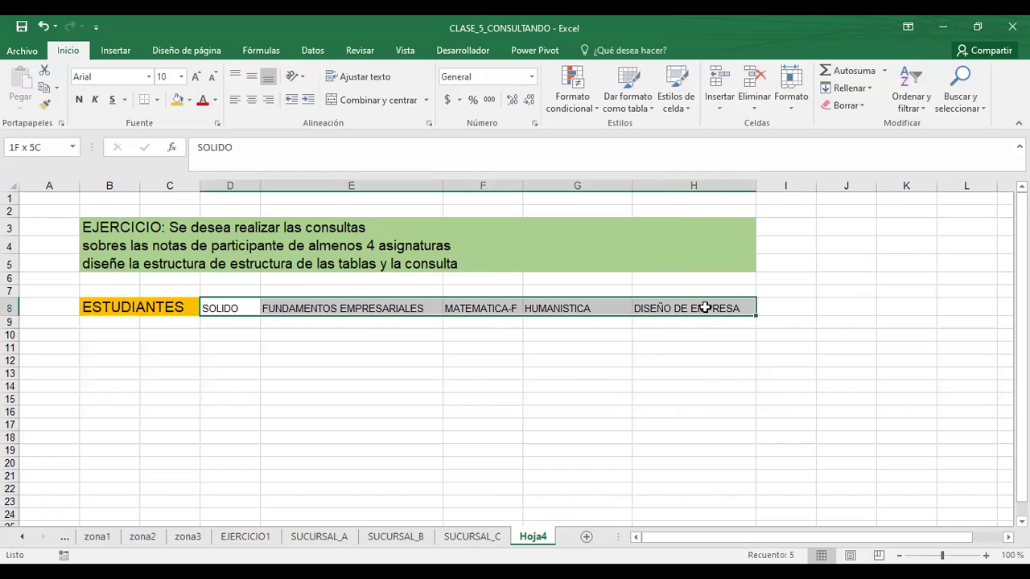
{"action": "left_click", "coordinate": [155, 101]}
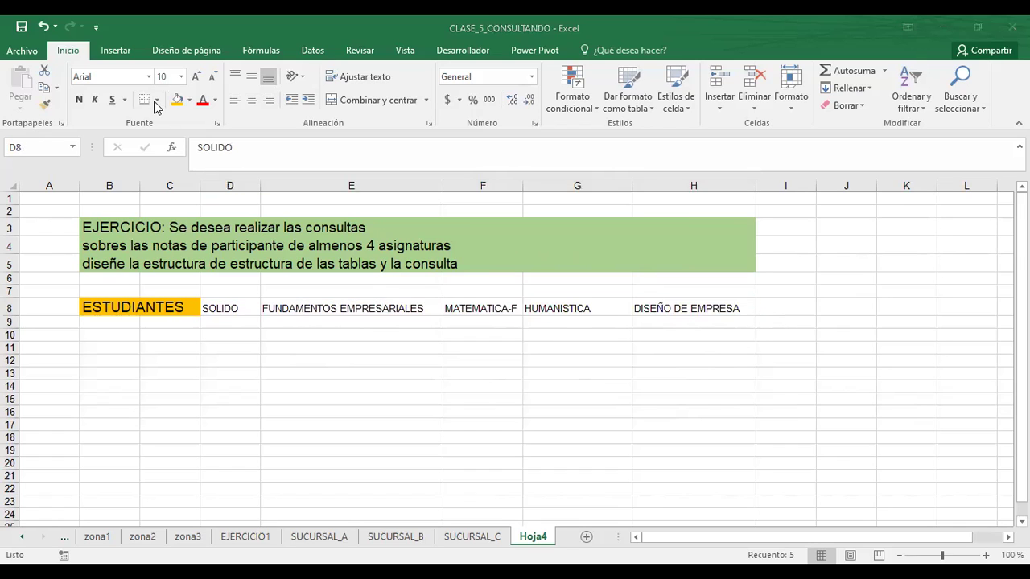
{"action": "left_click", "coordinate": [156, 103]}
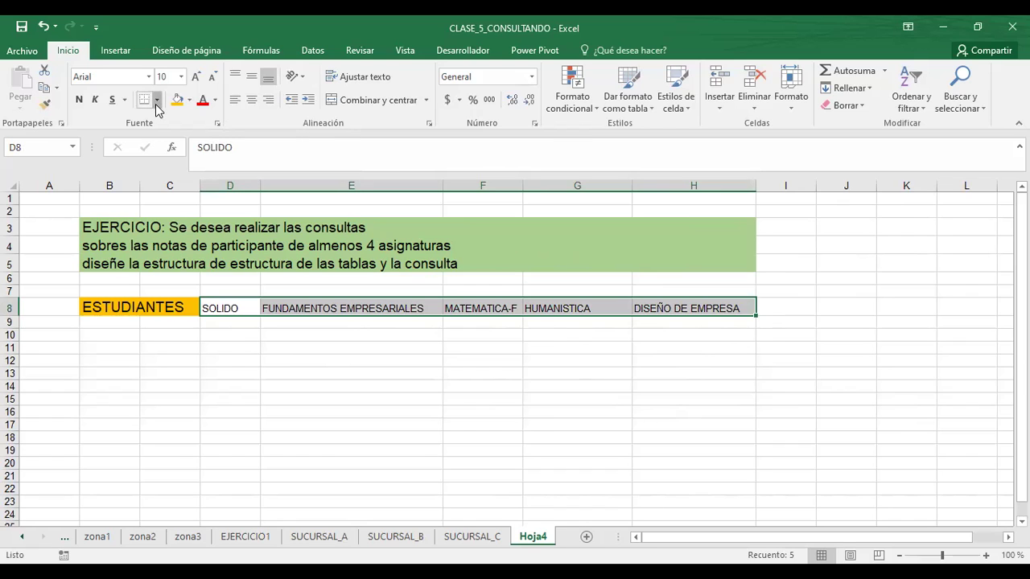
{"action": "left_click", "coordinate": [156, 103]}
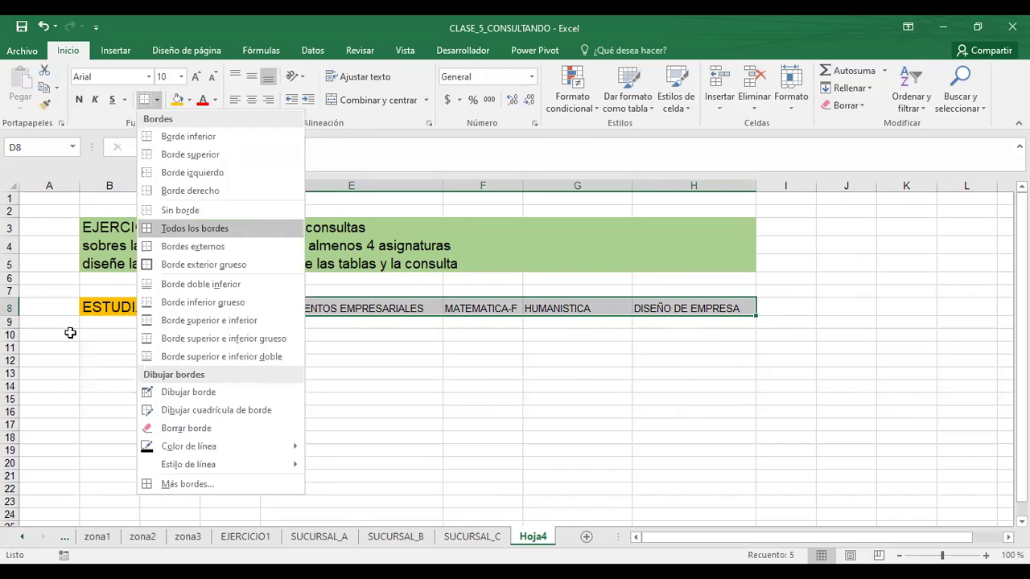
{"action": "left_click", "coordinate": [185, 229]}
- Insert blank rows above the header row so the table starts at row 14
{"action": "left_click", "coordinate": [10, 308]}
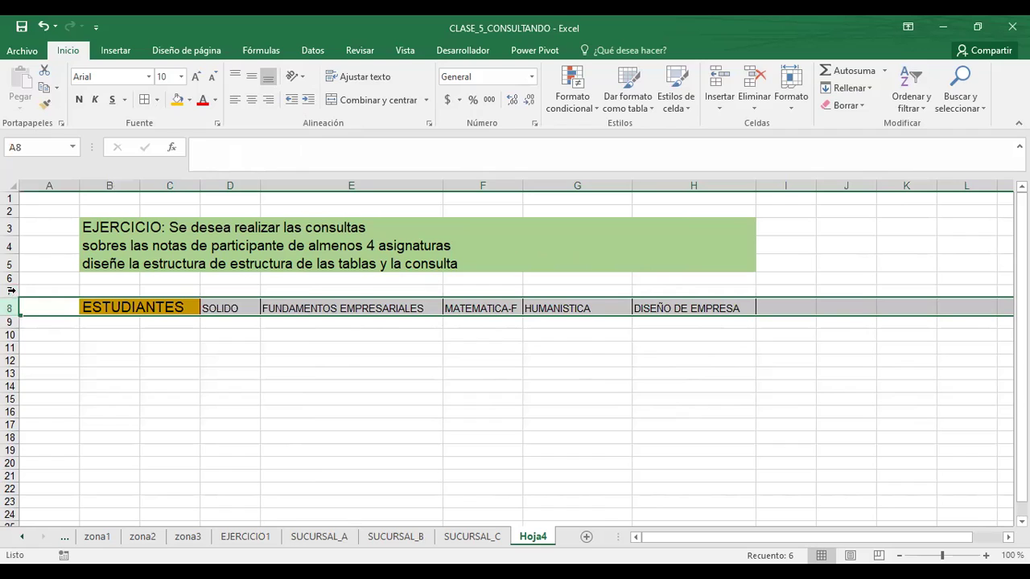
{"action": "left_click", "coordinate": [11, 279]}
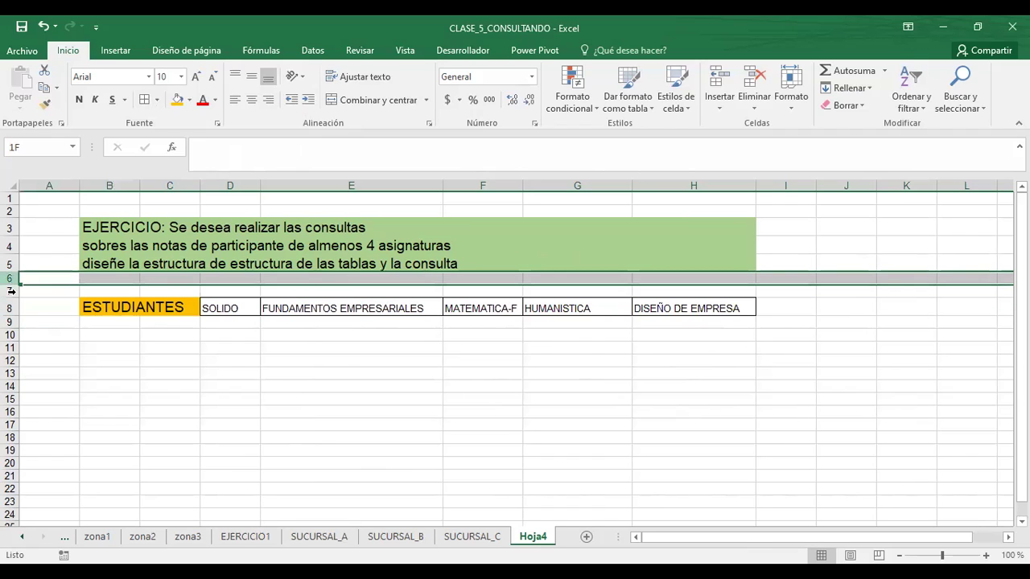
{"action": "left_click_drag", "start_coordinate": [11, 295], "coordinate": [11, 295]}
{"action": "right_click", "coordinate": [11, 294]}
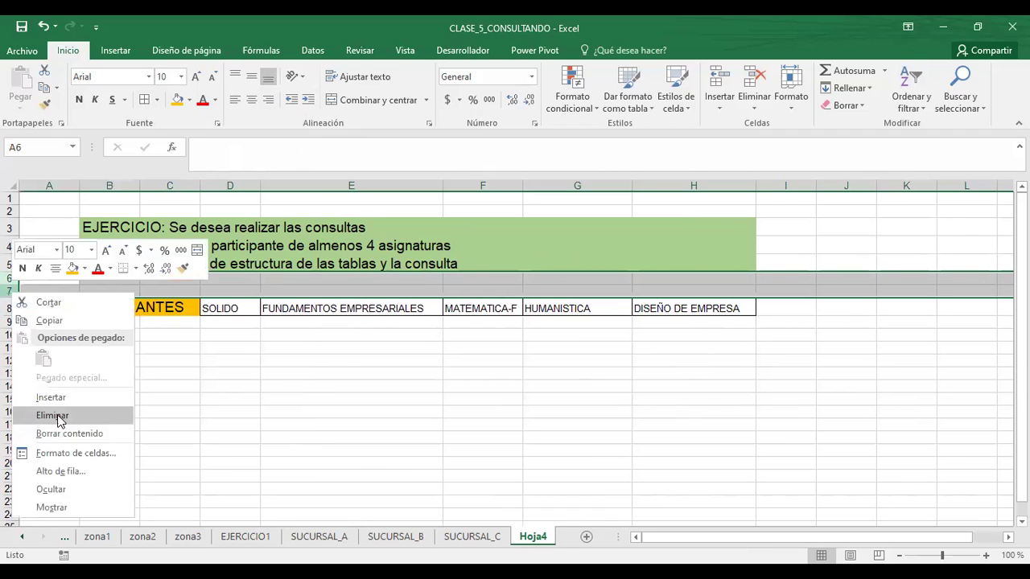
{"action": "left_click", "coordinate": [52, 416]}
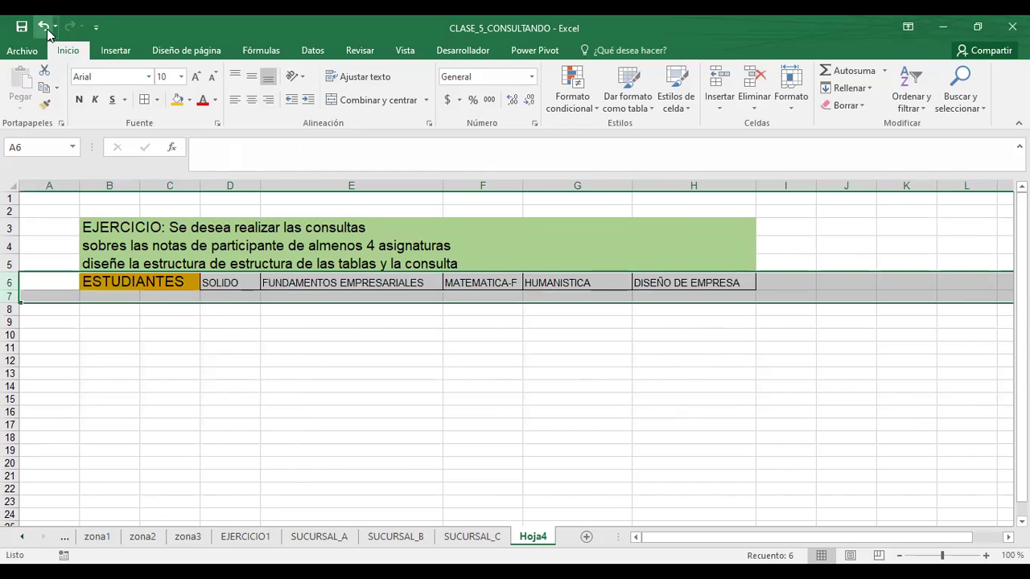
{"action": "left_click", "coordinate": [43, 26]}
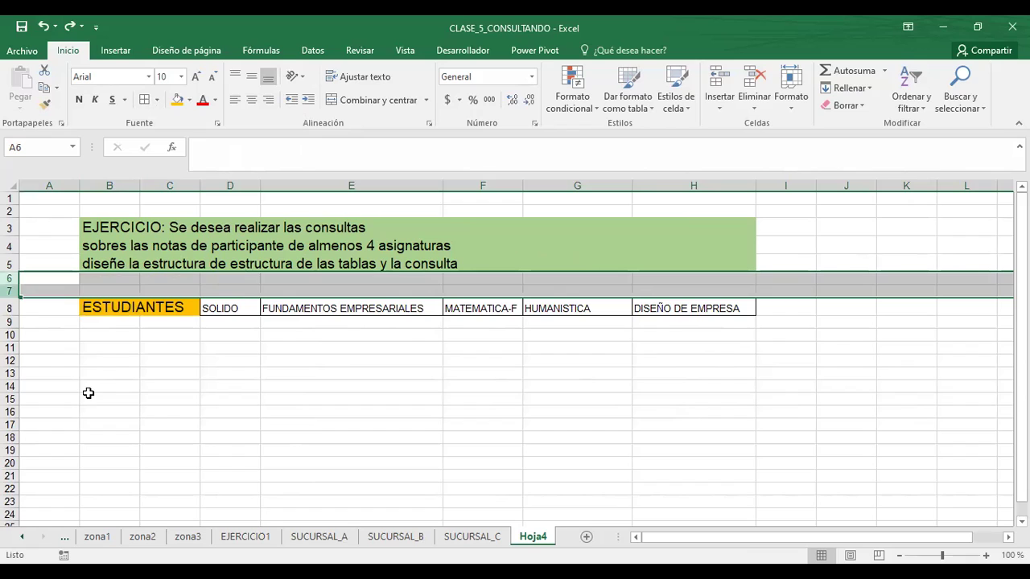
{"action": "key", "text": "ctrl+plus"}
{"action": "left_click_drag", "start_coordinate": [11, 283], "coordinate": [12, 325]}
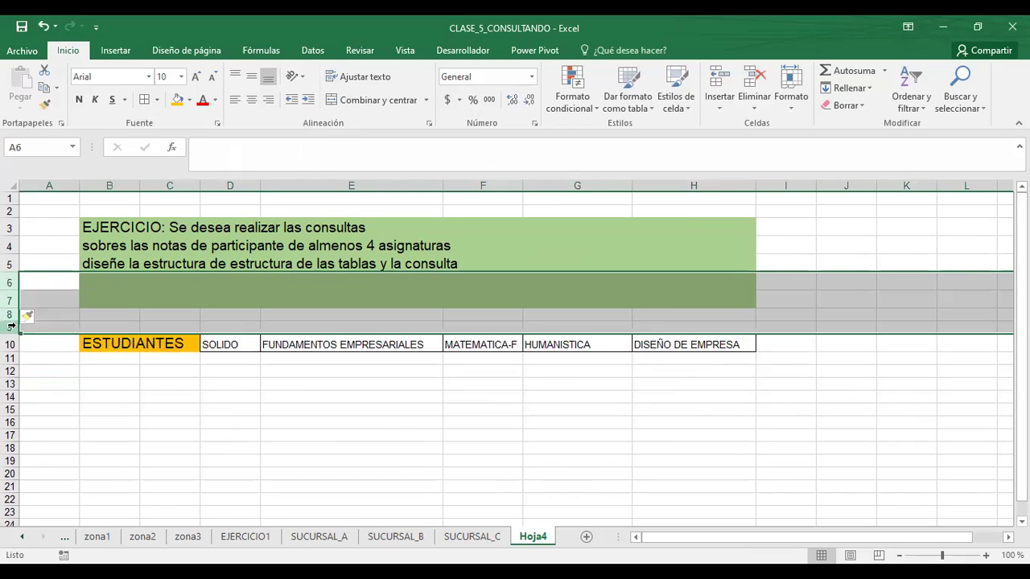
{"action": "right_click", "coordinate": [11, 320]}
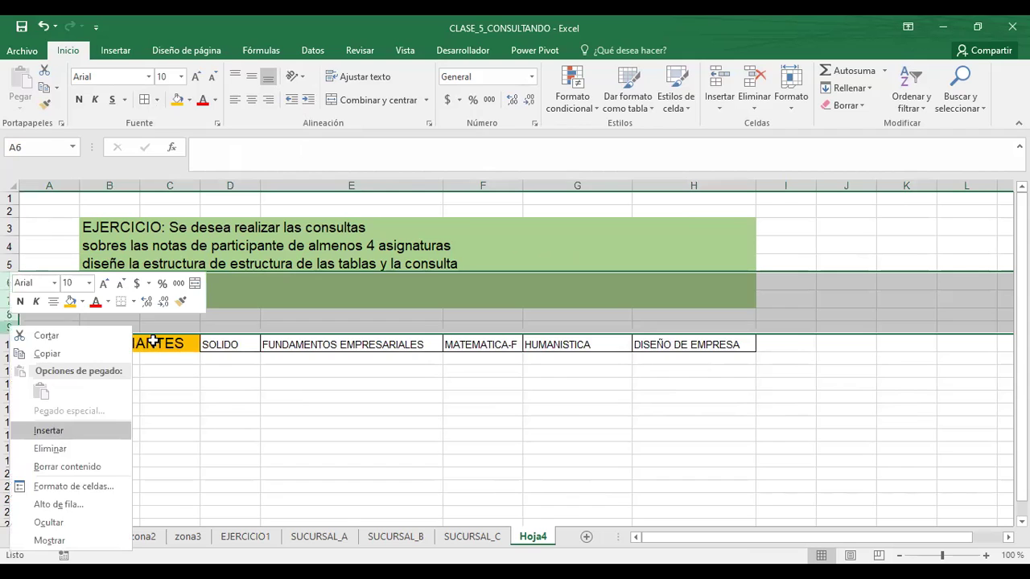
{"action": "left_click", "coordinate": [54, 432]}
- Fill the blank block B6:J12 with white
{"action": "left_click", "coordinate": [92, 280]}
{"action": "left_click_drag", "start_coordinate": [113, 283], "coordinate": [482, 303]}
{"action": "left_click_drag", "start_coordinate": [724, 298], "coordinate": [823, 393]}
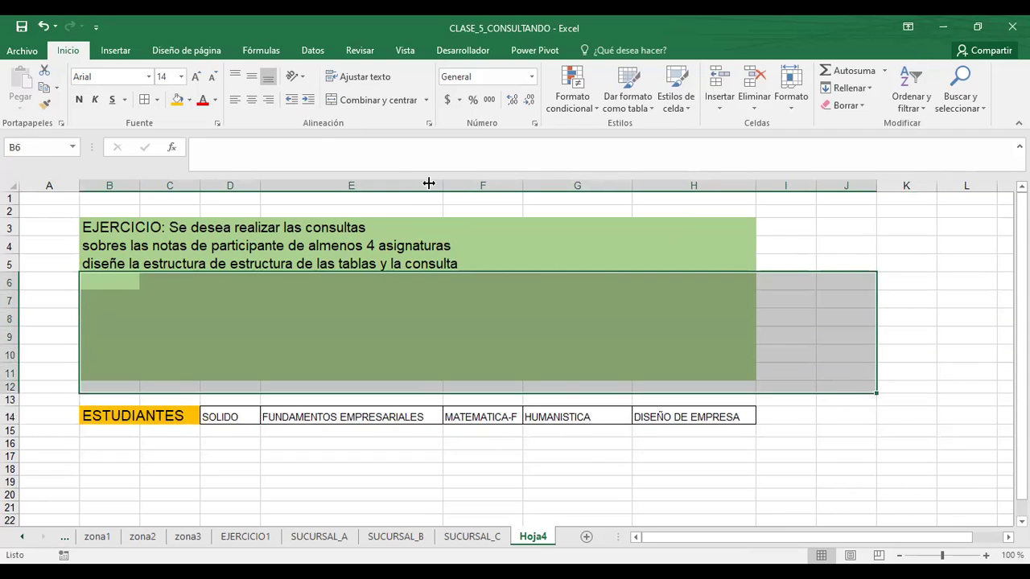
{"action": "left_click", "coordinate": [190, 100]}
{"action": "left_click", "coordinate": [178, 131]}
{"action": "left_click", "coordinate": [109, 508]}
{"action": "left_click", "coordinate": [184, 481]}
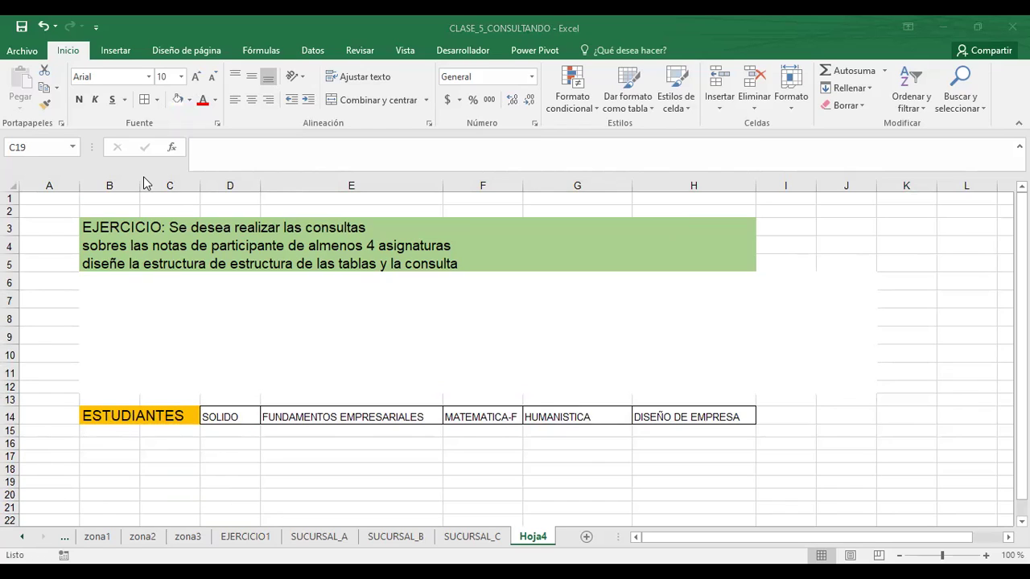
- Widen column B and enter JAIME, ALEXANDER, FABRICIO, CARLOS and NADIME in B15:B19
{"action": "left_click_drag", "start_coordinate": [139, 185], "coordinate": [202, 196]}
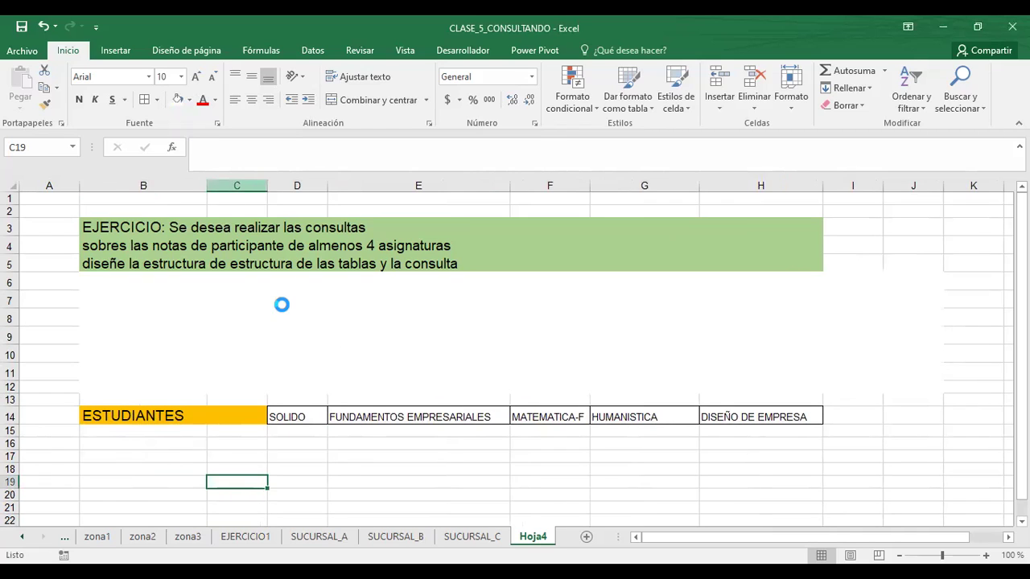
{"action": "left_click", "coordinate": [117, 430]}
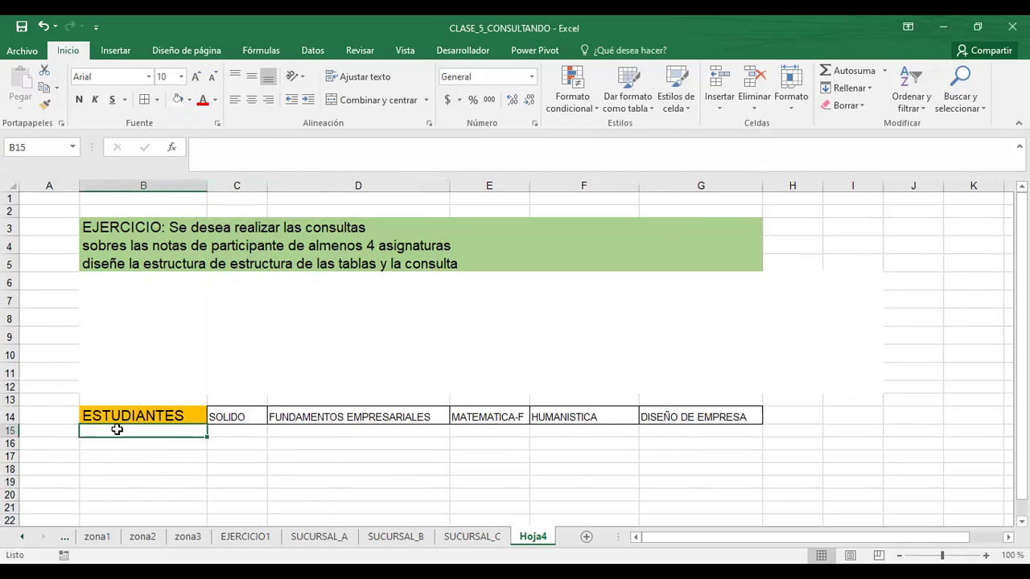
{"action": "type", "text": "JAIME"}
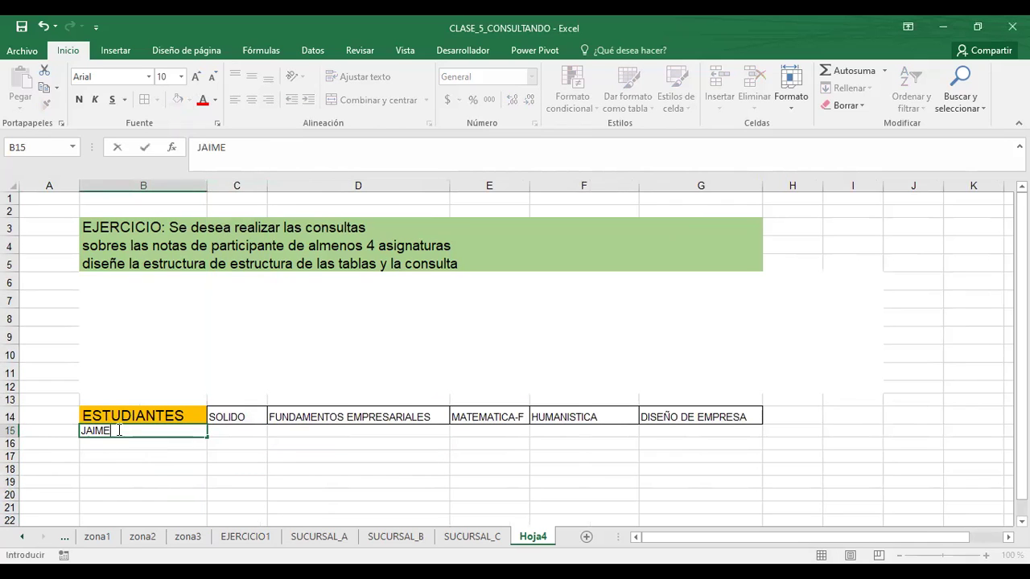
{"action": "key", "text": "Return"}
{"action": "type", "text": "ALEXANDER"}
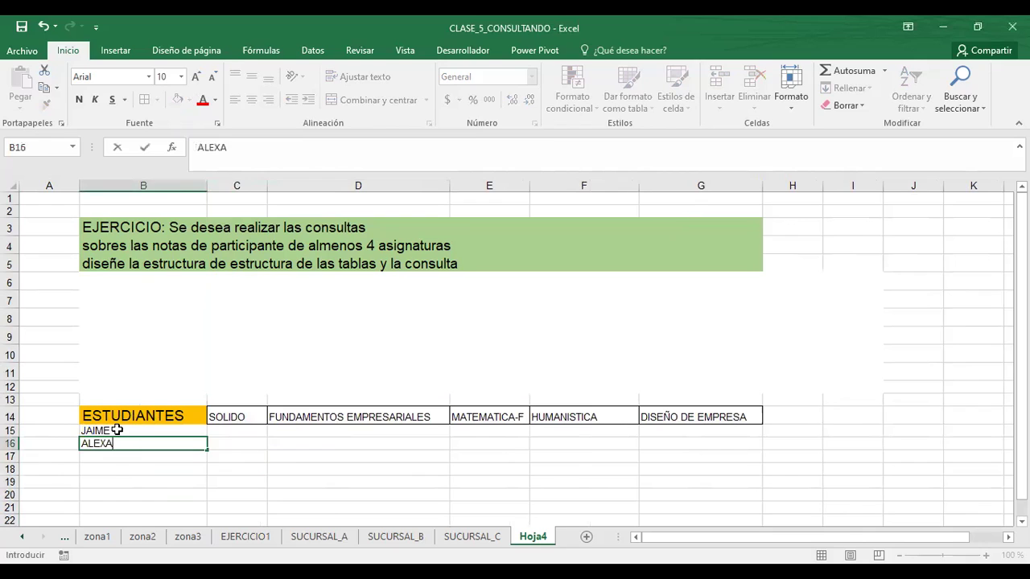
{"action": "key", "text": "Return"}
{"action": "type", "text": "FABIRICIO"}
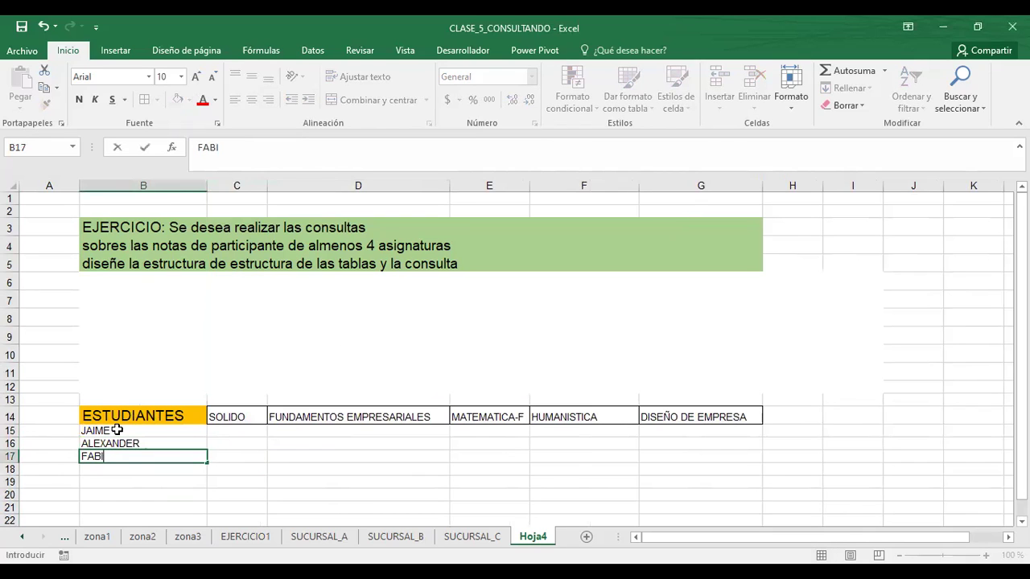
{"action": "key", "text": "BackSpace"}
{"action": "key", "text": "BackSpace"}
{"action": "key", "text": "BackSpace"}
{"action": "key", "text": "BackSpace"}
{"action": "type", "text": "RICIO"}
{"action": "key", "text": "Return"}
{"action": "type", "text": "C"}
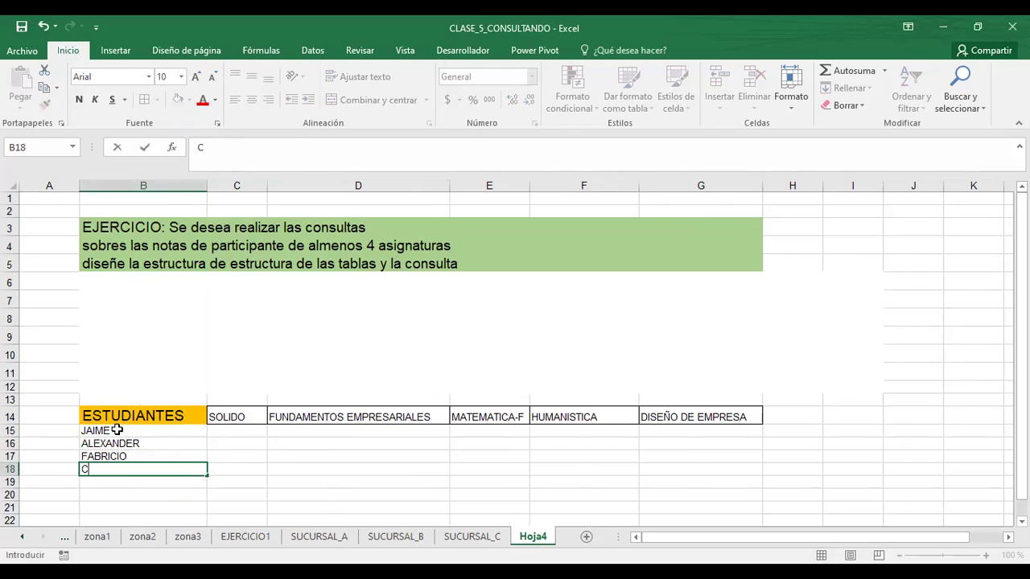
{"action": "type", "text": "ARLOS"}
{"action": "key", "text": "Return"}
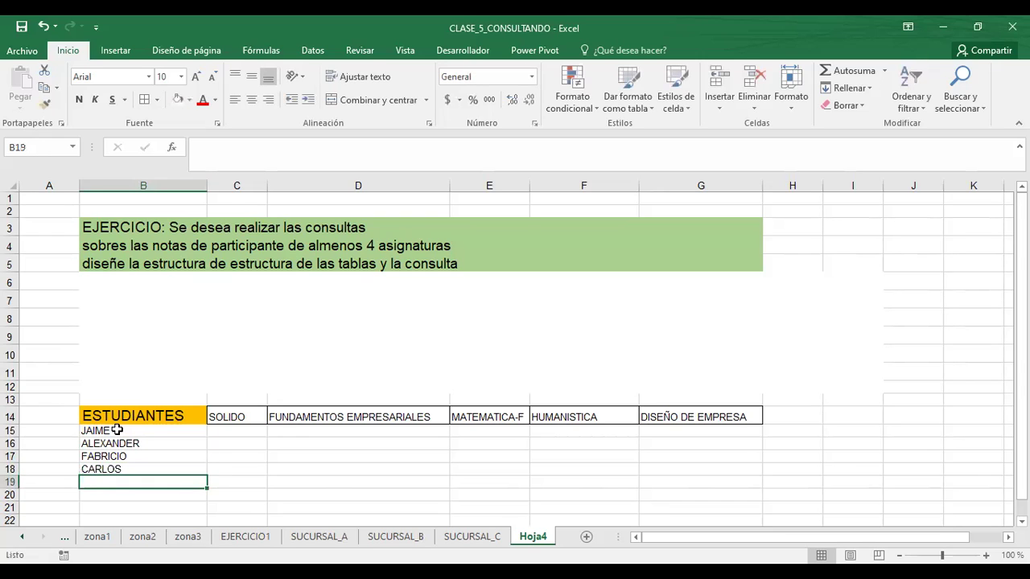
{"action": "type", "text": "NADIME"}
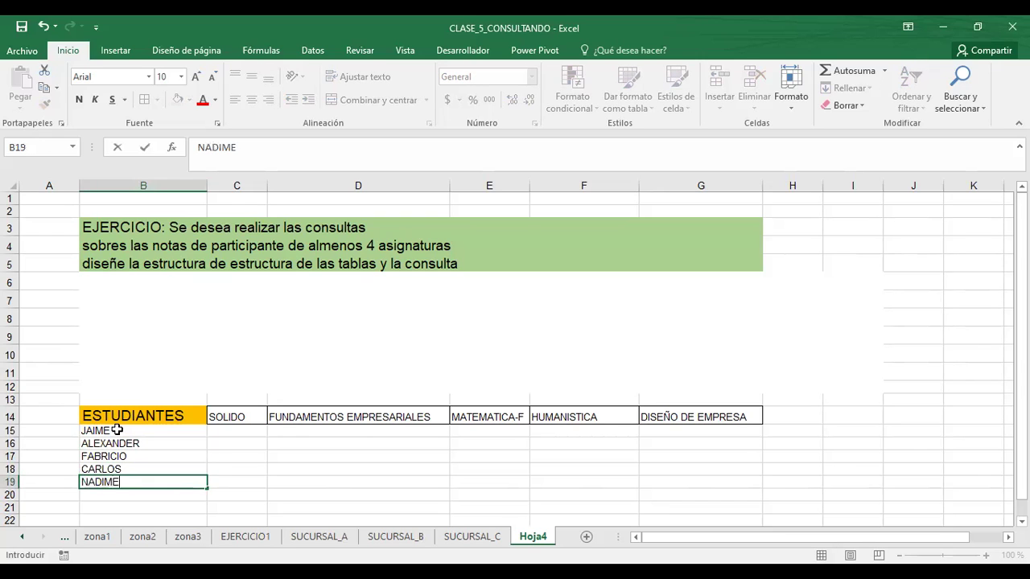
{"action": "key", "text": "Return"}
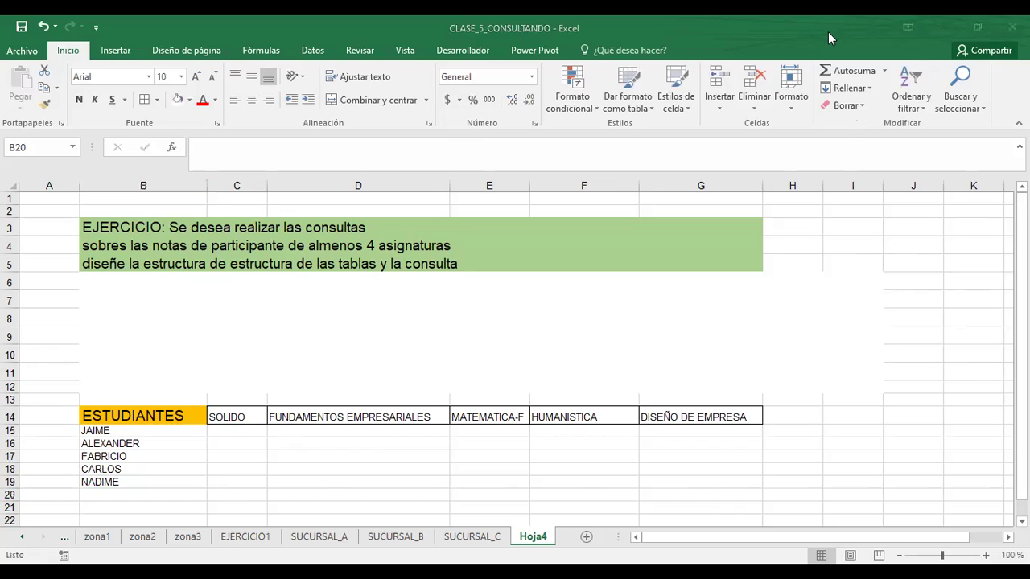
- Enter HENRY, JUAN, FABRICIO and MARIA in B20:B23
{"action": "left_click", "coordinate": [121, 497]}
{"action": "type", "text": "H"}
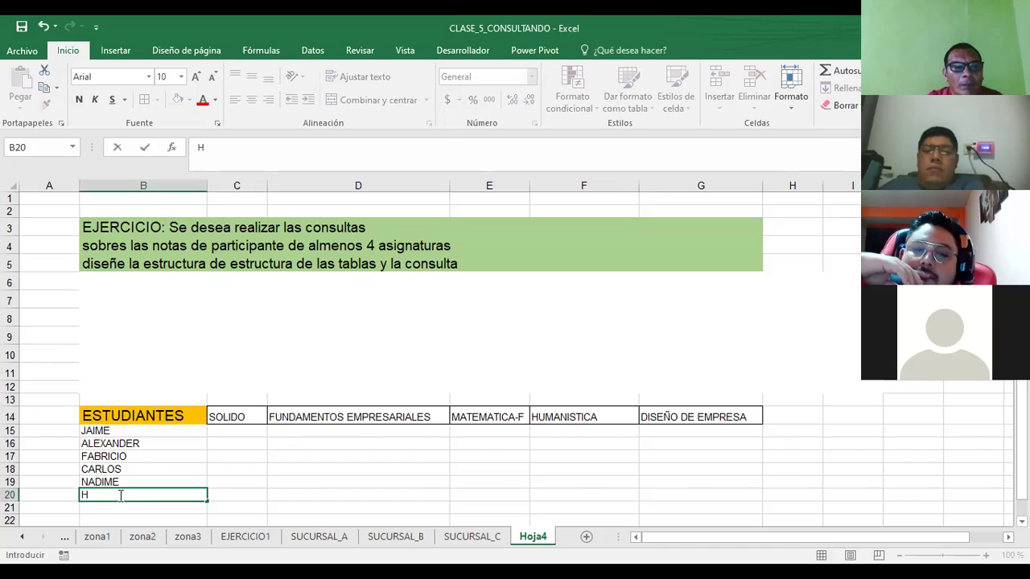
{"action": "type", "text": "ENRY"}
{"action": "key", "text": "Return"}
{"action": "type", "text": "JUAN"}
{"action": "key", "text": "Return"}
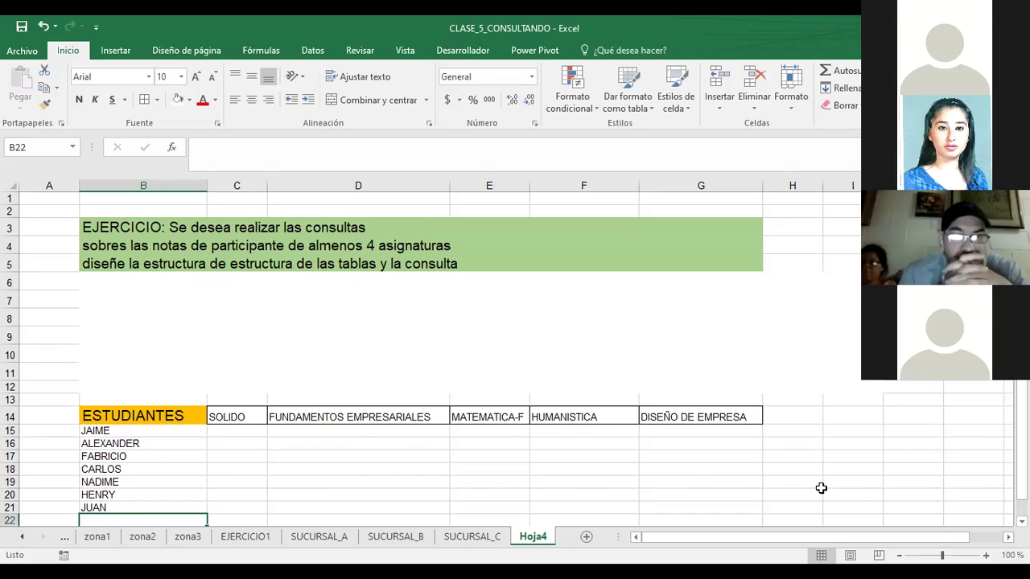
{"action": "type", "text": "FABRICIO"}
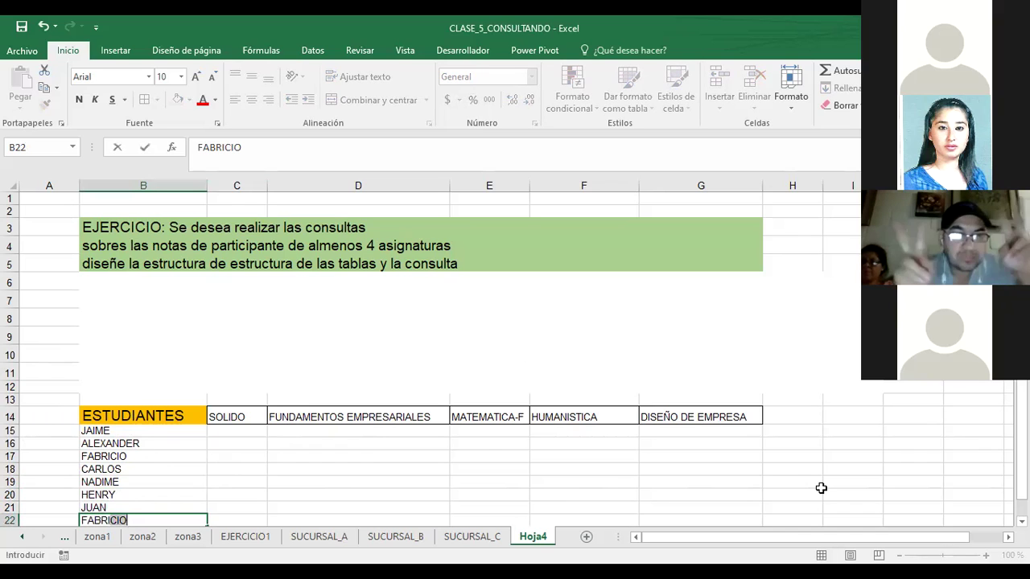
{"action": "key", "text": "Return"}
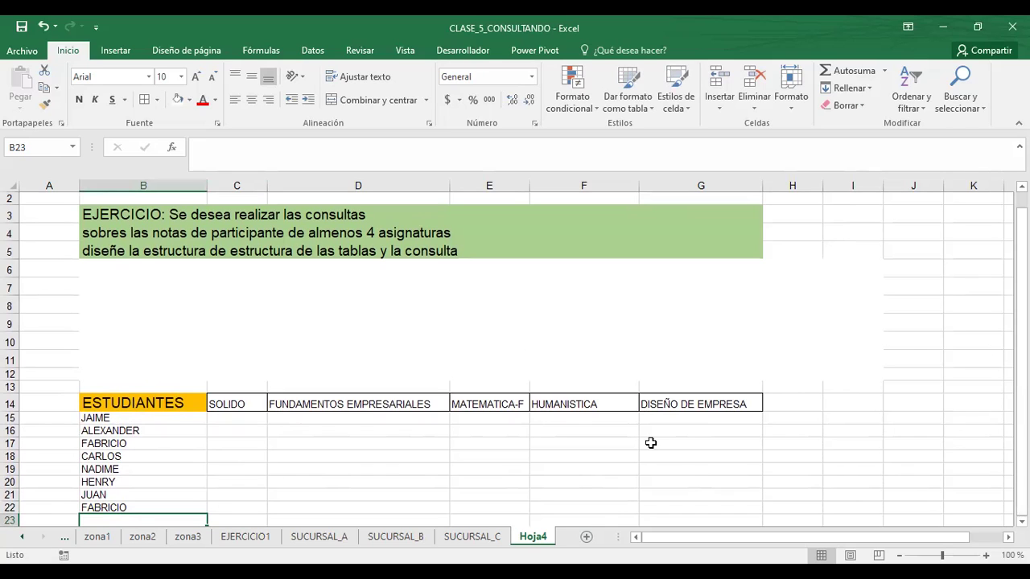
{"action": "type", "text": "MARIA"}
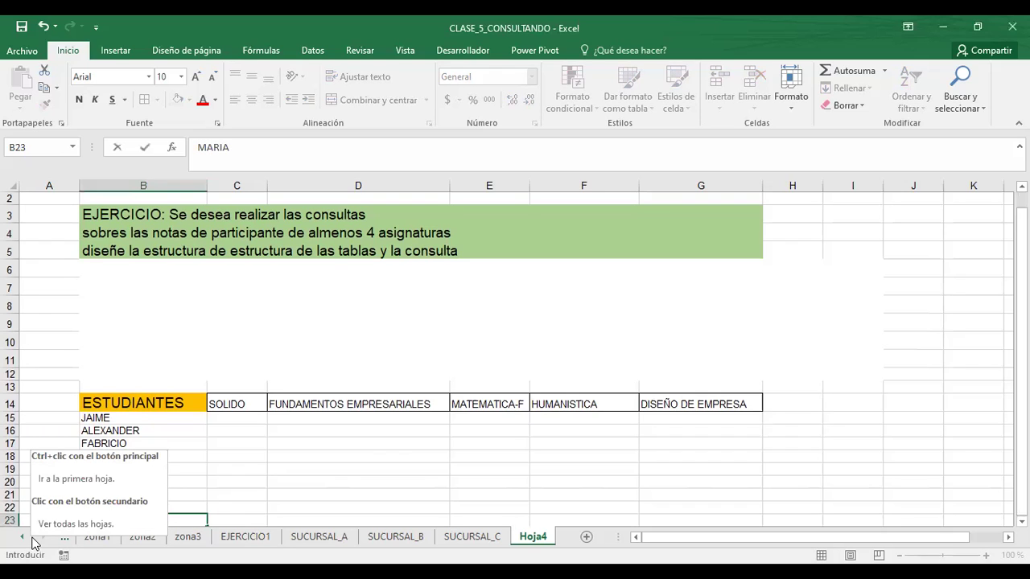
{"action": "key", "text": "Return"}
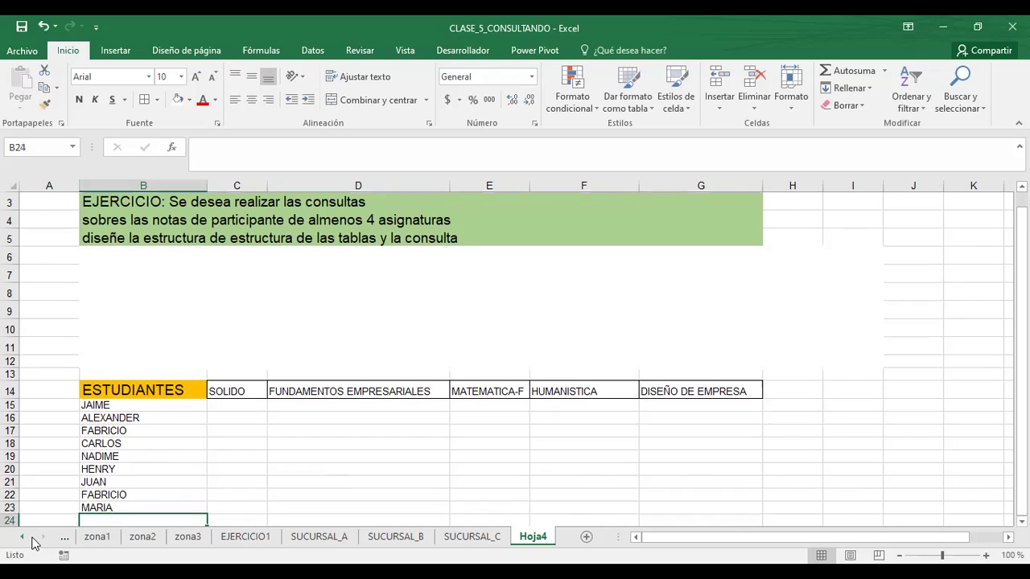
- Add EDUARDO as the last name in B24
{"action": "left_click", "coordinate": [129, 495]}
{"action": "left_click", "coordinate": [133, 509]}
{"action": "left_click", "coordinate": [132, 521]}
{"action": "type", "text": "EDUARDO"}
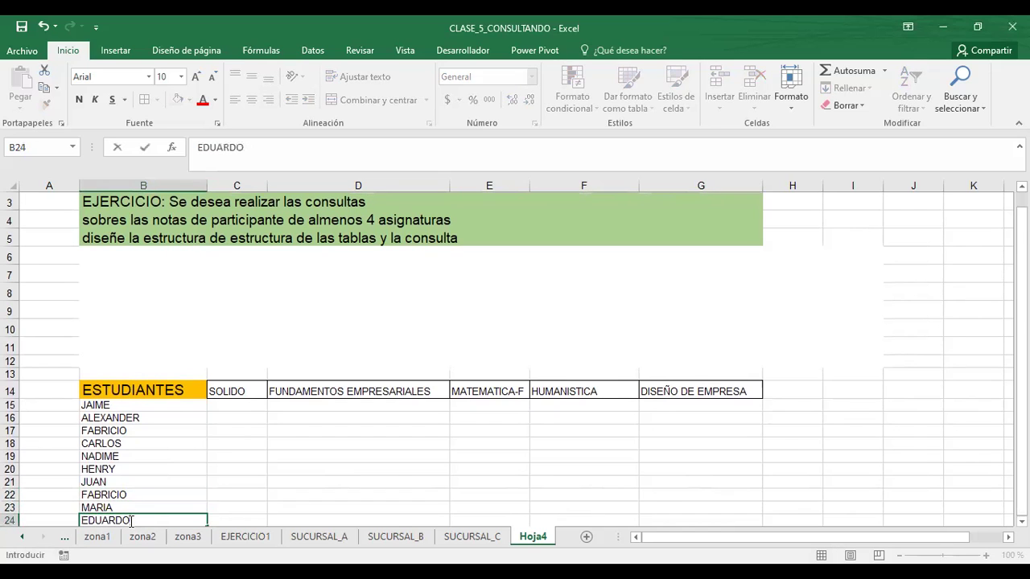
{"action": "key", "text": "Return"}
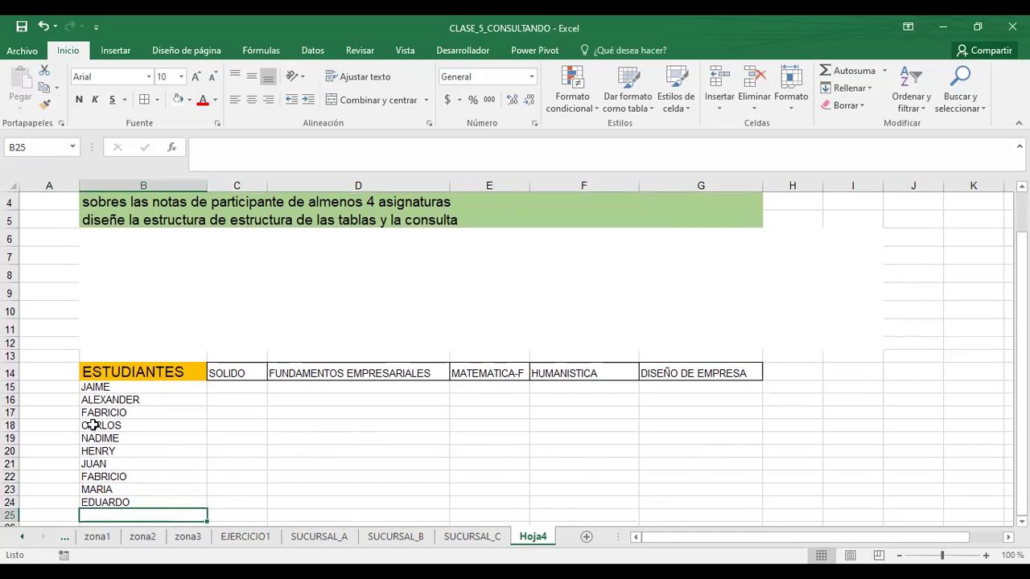
- Replace the second FABRICIO in B22 with SALVADOR and select the name list
{"action": "left_click", "coordinate": [116, 475]}
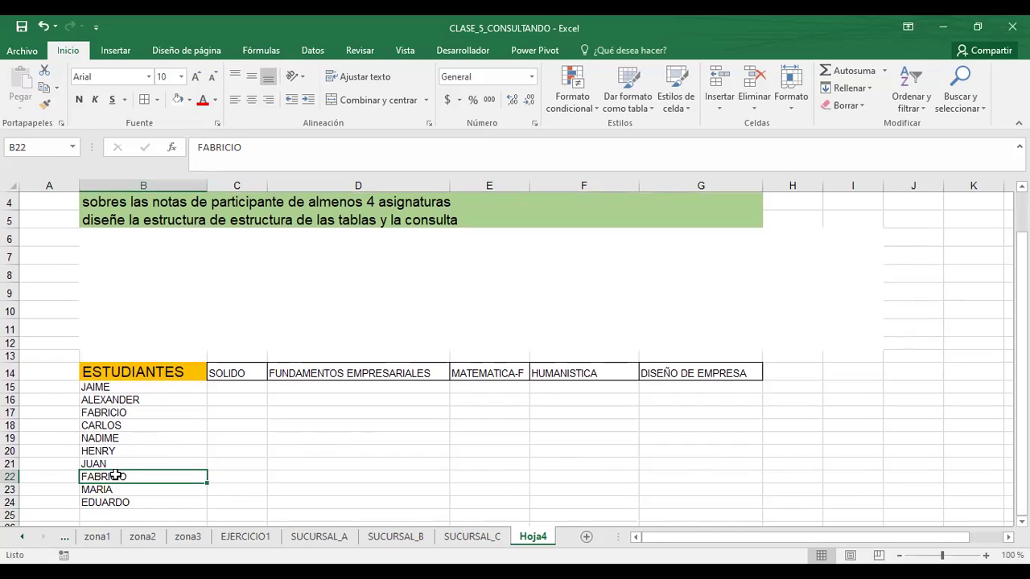
{"action": "type", "text": "SALVADOR"}
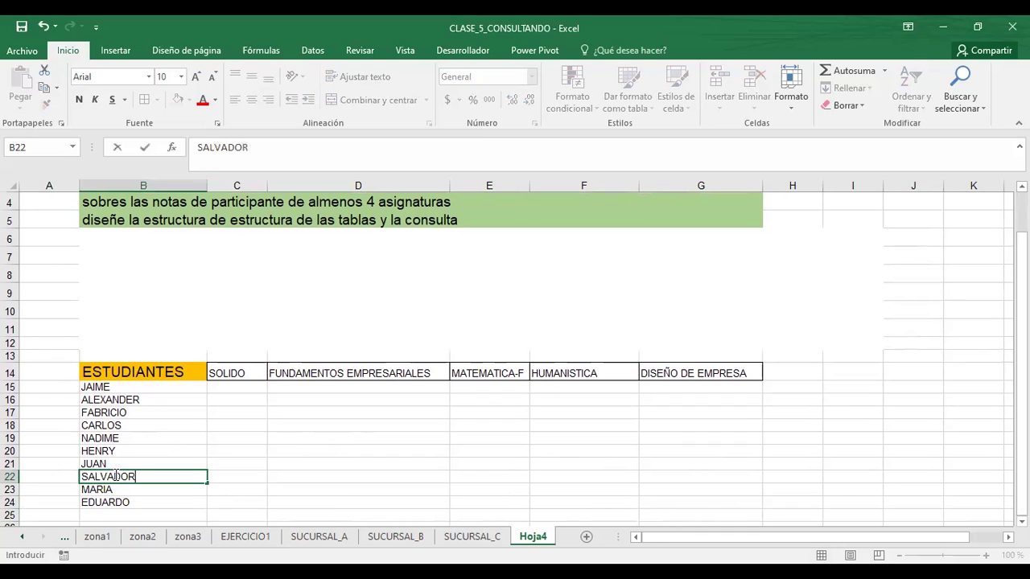
{"action": "key", "text": "Return"}
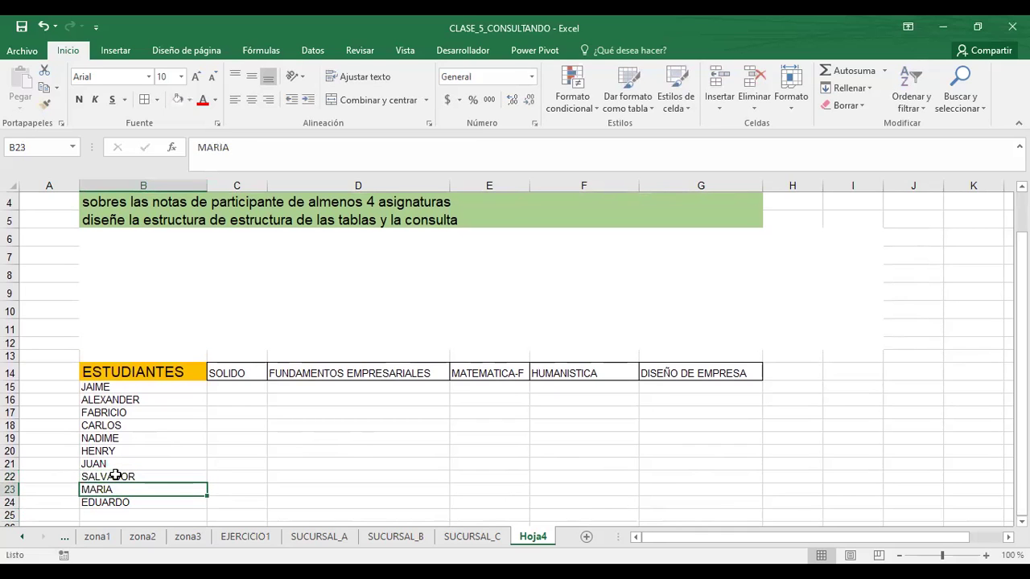
{"action": "left_click_drag", "start_coordinate": [91, 387], "coordinate": [158, 443]}
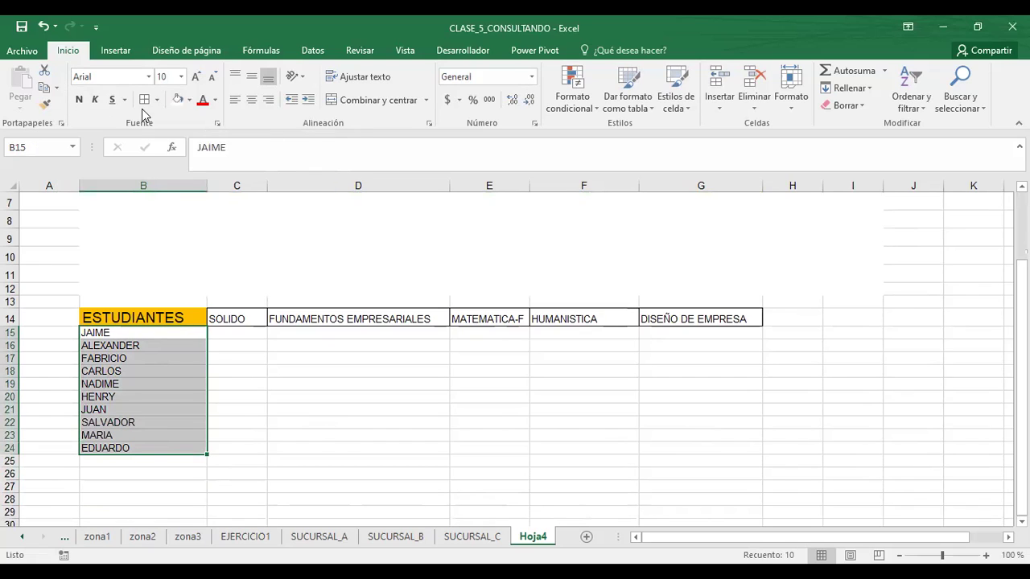
- Apply All Borders to the student name cells B15:B24
{"action": "left_click", "coordinate": [147, 105]}
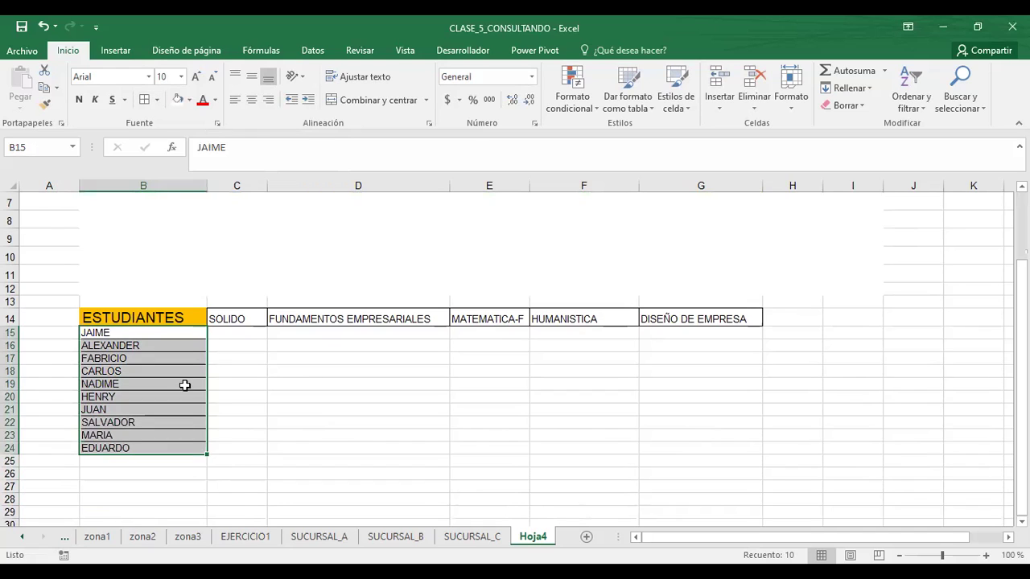
{"action": "left_click_drag", "start_coordinate": [217, 383], "coordinate": [338, 420]}
{"action": "left_click", "coordinate": [338, 421]}
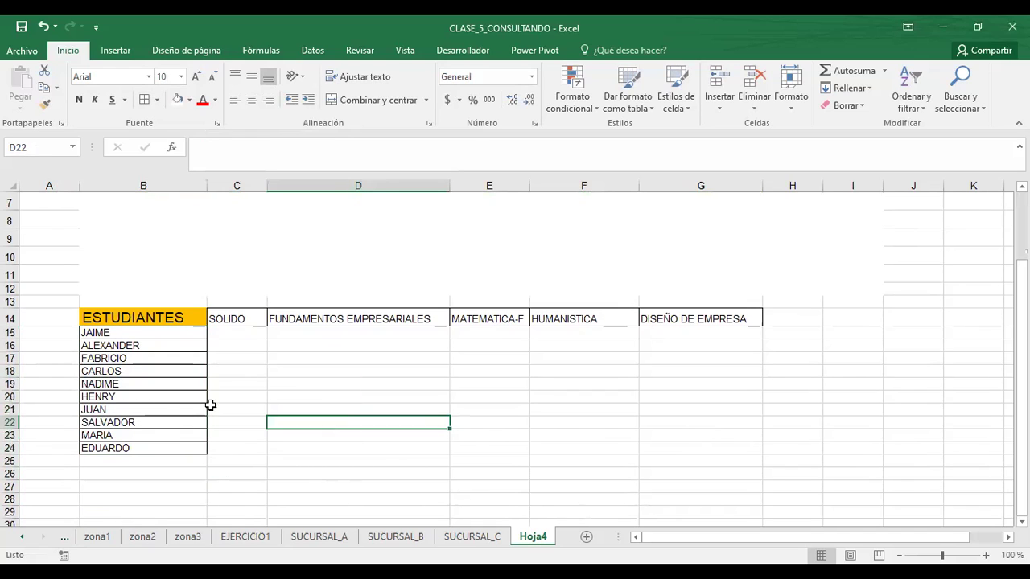
- Increase the student names' font size from 10 to 11
{"action": "left_click_drag", "start_coordinate": [127, 332], "coordinate": [132, 457]}
{"action": "left_click", "coordinate": [498, 441]}
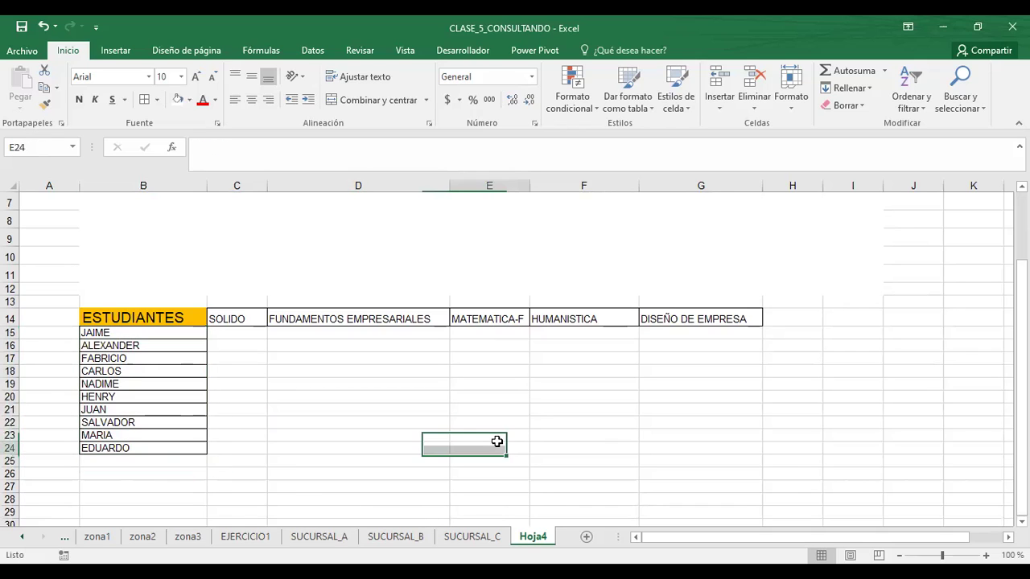
{"action": "left_click", "coordinate": [124, 330]}
{"action": "left_click_drag", "start_coordinate": [124, 331], "coordinate": [144, 439]}
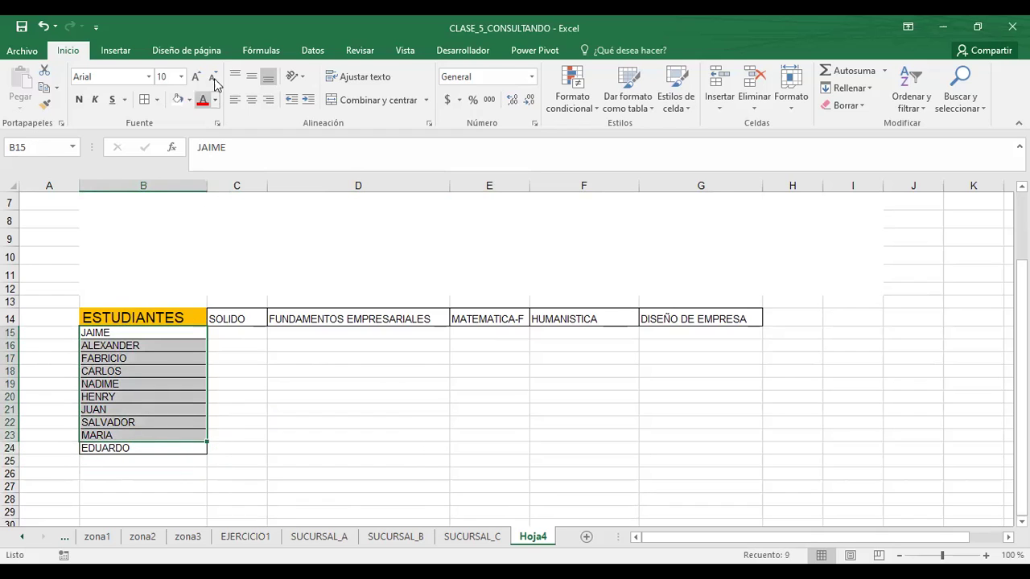
{"action": "left_click", "coordinate": [196, 78]}
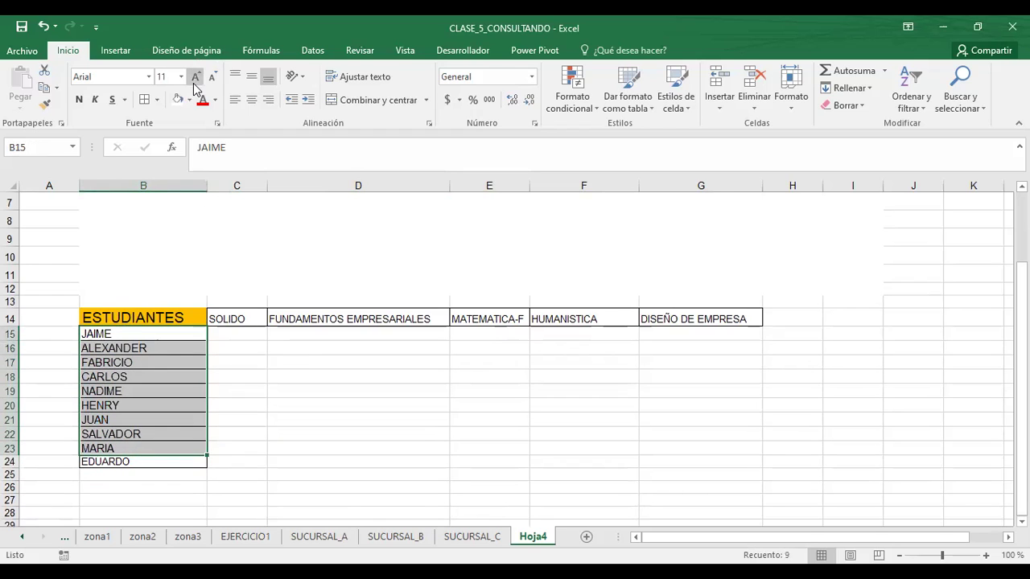
{"action": "left_click", "coordinate": [317, 357]}
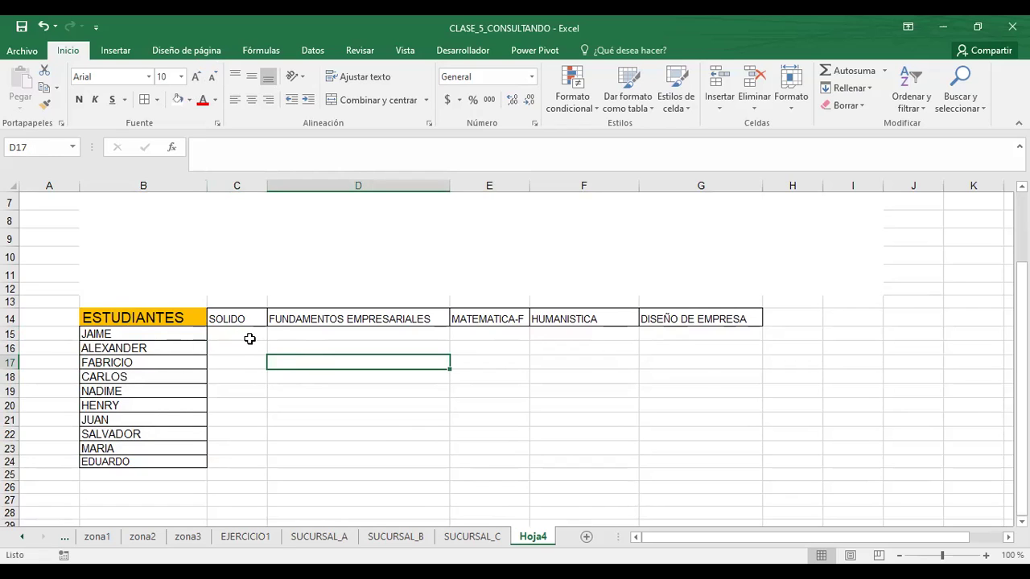
- Enter the first student's SOLIDO-to-DISEÑO grades and fill the second student's row, cancelling an accidental overwrite
{"action": "left_click", "coordinate": [245, 332]}
{"action": "type", "text": "6"}
{"action": "key", "text": "Tab"}
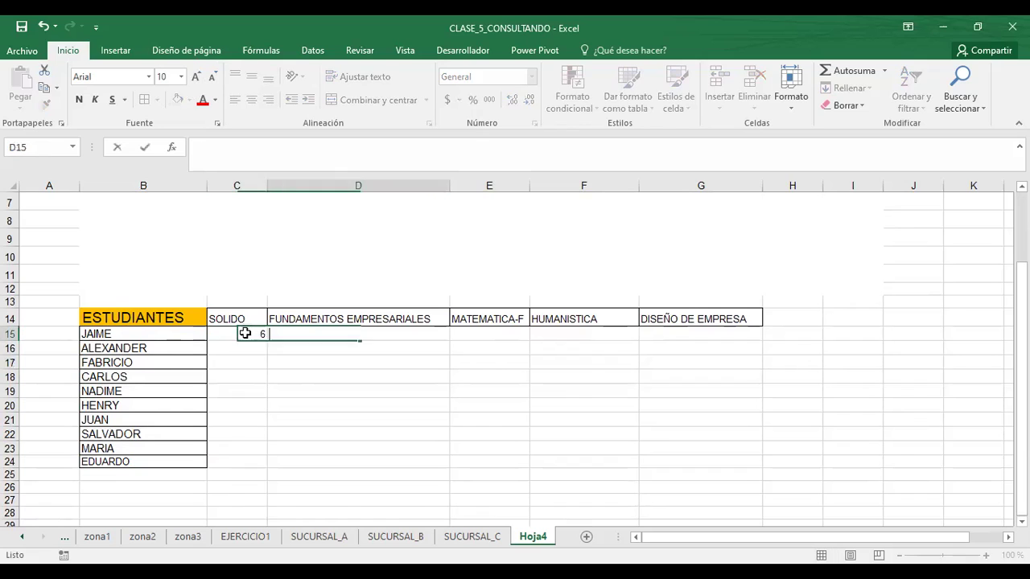
{"action": "type", "text": "7"}
{"action": "key", "text": "Tab"}
{"action": "type", "text": "8"}
{"action": "key", "text": "Tab"}
{"action": "type", "text": "9"}
{"action": "key", "text": "Tab"}
{"action": "type", "text": "4"}
{"action": "key", "text": "Down"}
{"action": "type", "text": "4"}
{"action": "key", "text": "Left"}
{"action": "key", "text": "5"}
{"action": "key", "text": "Left"}
{"action": "key", "text": "6"}
{"action": "key", "text": "Left"}
{"action": "key", "text": "7"}
{"action": "key", "text": "Left"}
{"action": "type", "text": "8"}
{"action": "key", "text": "Left"}
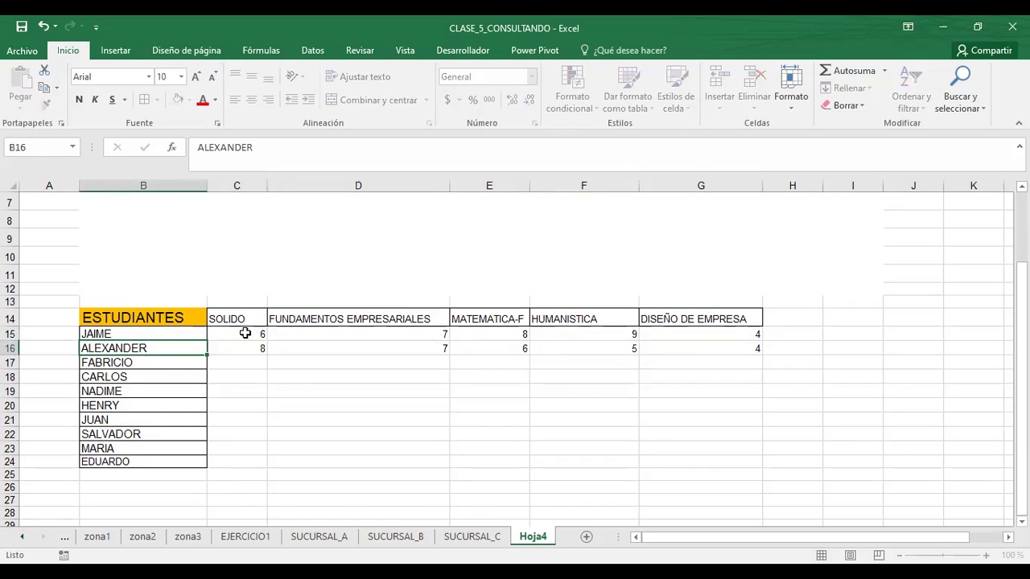
{"action": "type", "text": "33"}
{"action": "key", "text": "Escape"}
- Fill the third student's row with grades 4, 5, 7, 6 and 8
{"action": "key", "text": "Right"}
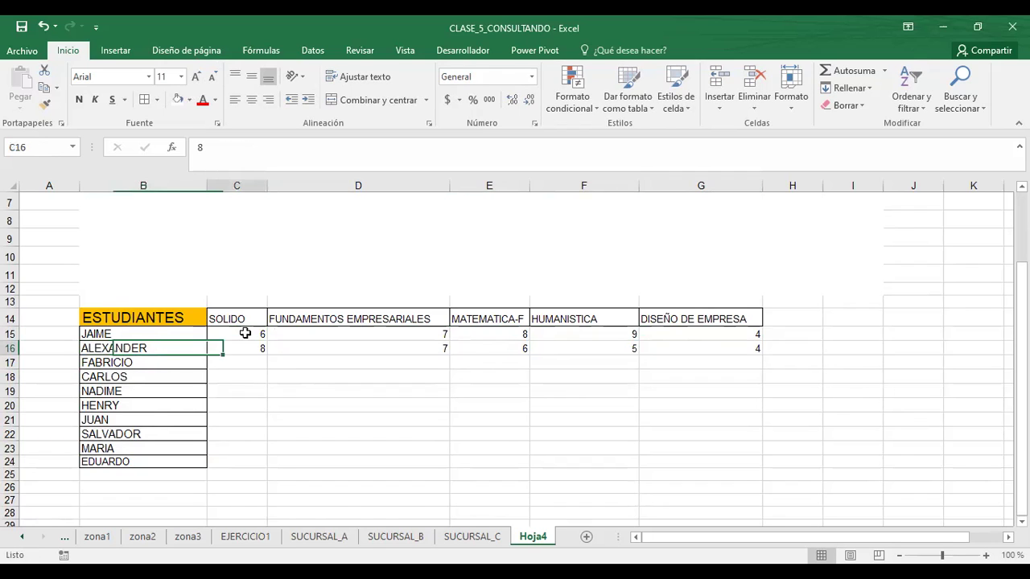
{"action": "key", "text": "Down"}
{"action": "type", "text": "4"}
{"action": "key", "text": "Right"}
{"action": "type", "text": "5"}
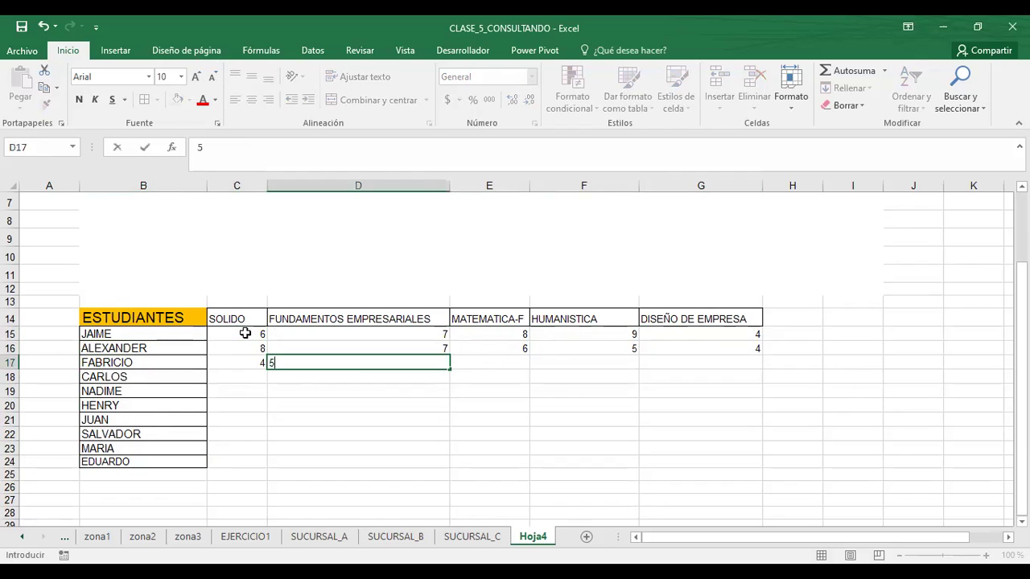
{"action": "key", "text": "Right"}
{"action": "type", "text": "79"}
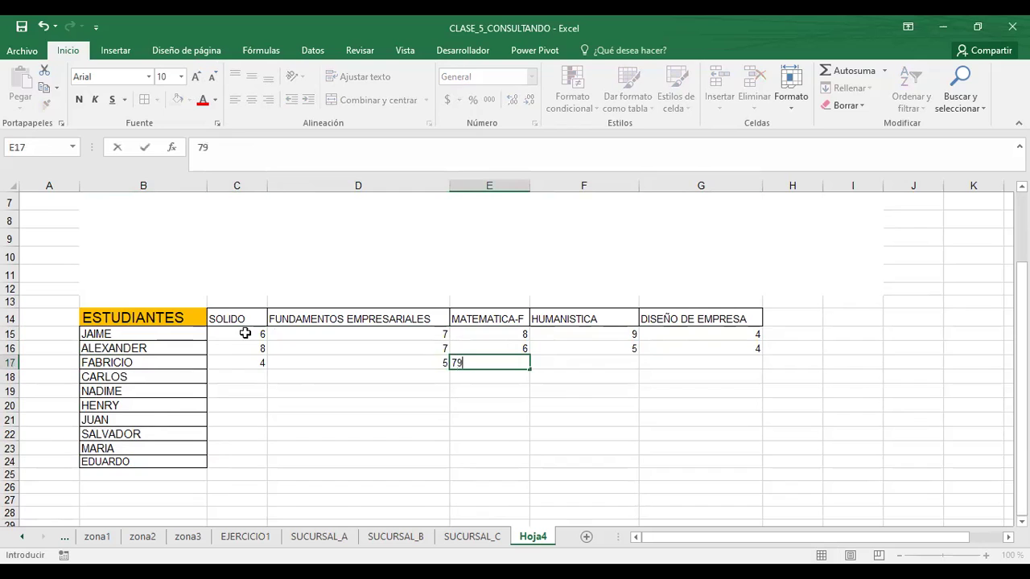
{"action": "key", "text": "Right"}
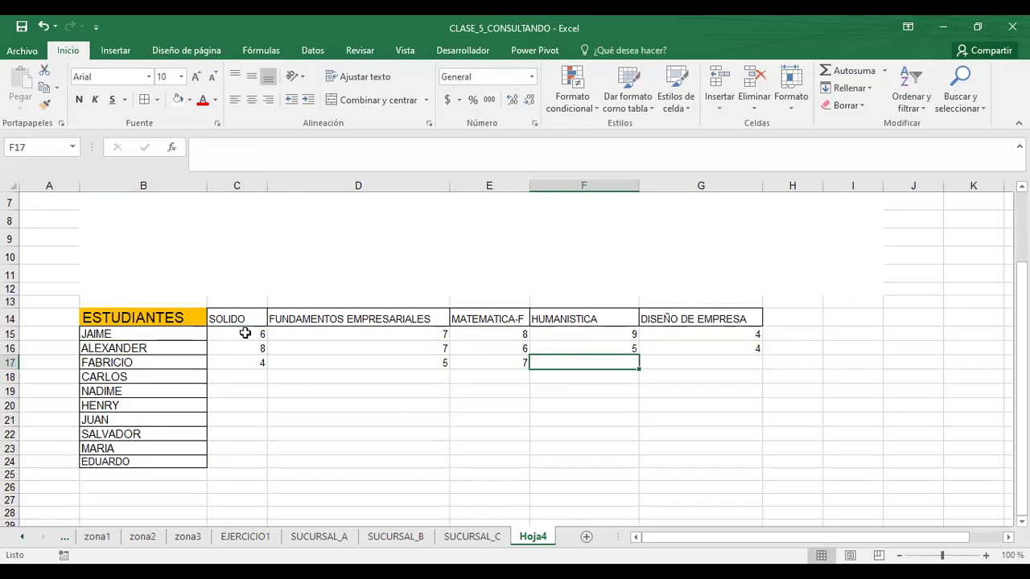
{"action": "type", "text": "6"}
{"action": "key", "text": "Right"}
{"action": "type", "text": "8"}
{"action": "key", "text": "Return"}
- Fill the fourth student's row and the remaining DISEÑO DE EMPRESA grades down the column
{"action": "key", "text": "Left"}
{"action": "key", "text": "Left"}
{"action": "key", "text": "Left"}
{"action": "key", "text": "Left"}
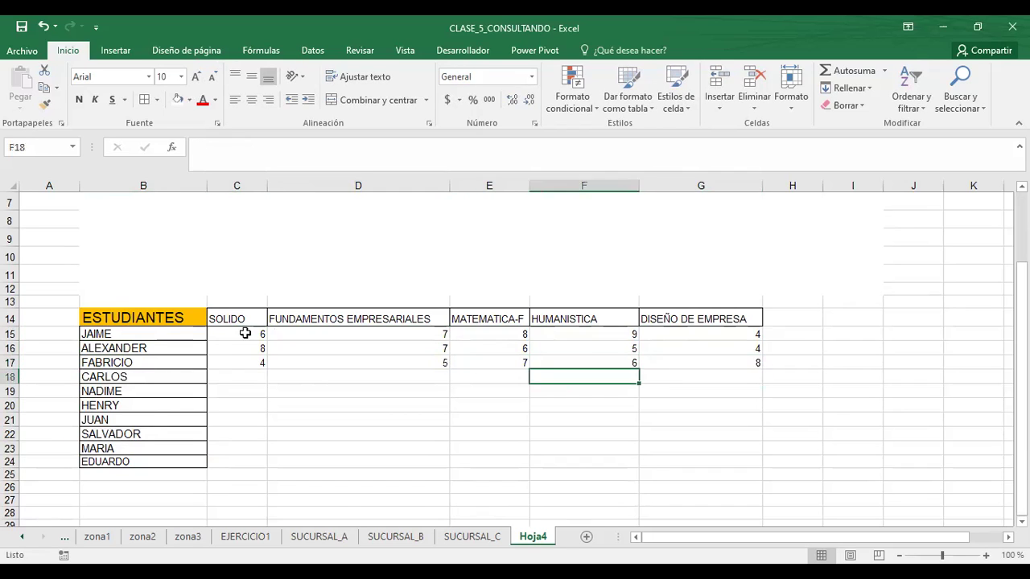
{"action": "type", "text": "7"}
{"action": "key", "text": "Right"}
{"action": "type", "text": "8"}
{"action": "key", "text": "Right"}
{"action": "type", "text": "6"}
{"action": "key", "text": "Right"}
{"action": "type", "text": "9"}
{"action": "key", "text": "Right"}
{"action": "type", "text": "5"}
{"action": "key", "text": "Return"}
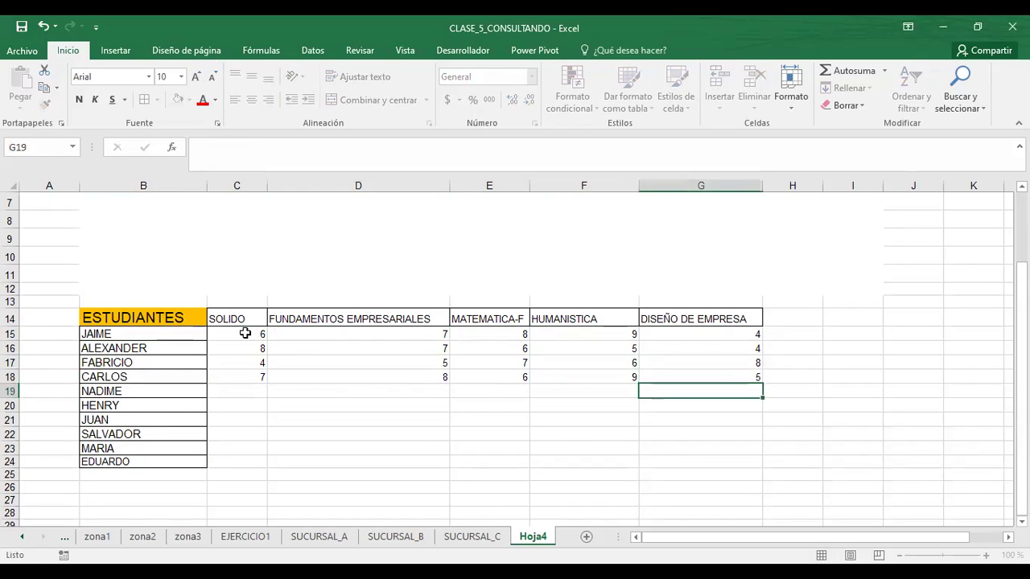
{"action": "type", "text": "8"}
{"action": "key", "text": "Return"}
{"action": "type", "text": "7"}
{"action": "key", "text": "Return"}
{"action": "type", "text": "6"}
{"action": "key", "text": "Return"}
{"action": "type", "text": "7"}
- Enter the missing HUMANISTICA grades, correcting a mistyped 97 to 8
{"action": "key", "text": "Return"}
{"action": "type", "text": "8"}
{"action": "key", "text": "Up"}
{"action": "key", "text": "Up"}
{"action": "key", "text": "Up"}
{"action": "key", "text": "Up"}
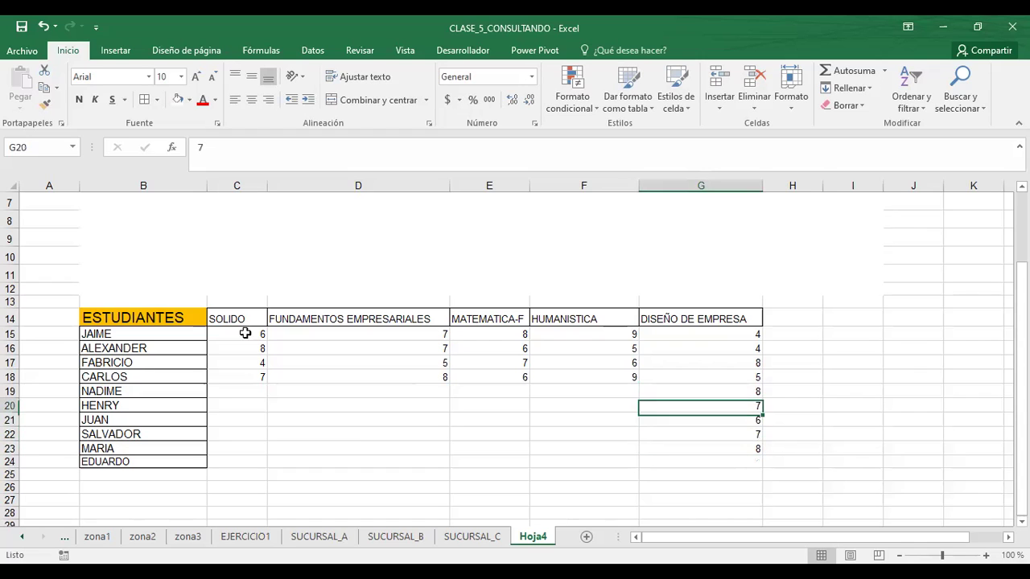
{"action": "key", "text": "Left"}
{"action": "type", "text": "9"}
{"action": "key", "text": "Return"}
{"action": "type", "text": "8"}
{"action": "key", "text": "Return"}
{"action": "type", "text": "7"}
{"action": "key", "text": "Return"}
{"action": "type", "text": "8"}
{"action": "key", "text": "Return"}
{"action": "type", "text": "97"}
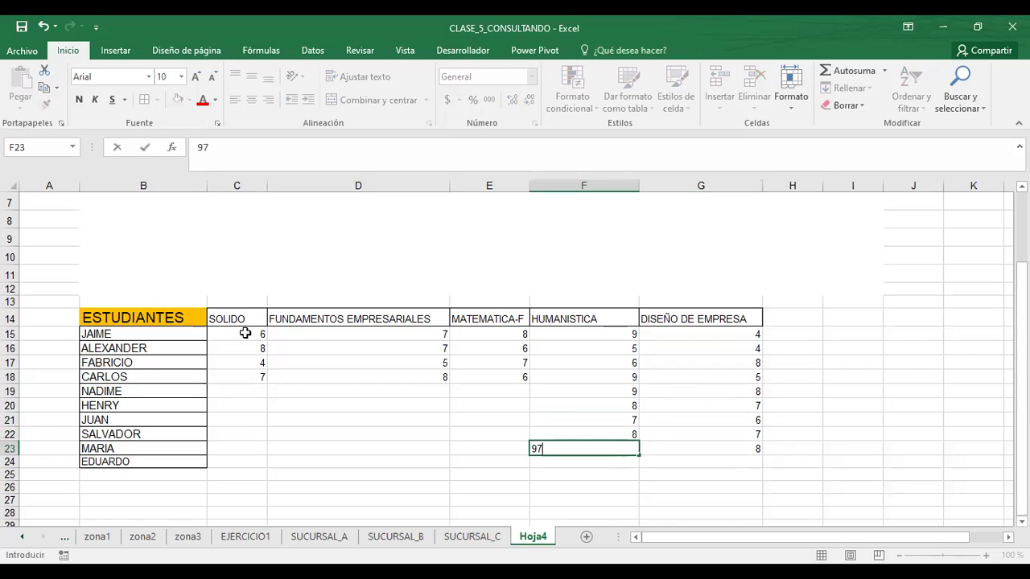
{"action": "key", "text": "Return"}
{"action": "key", "text": "Up"}
{"action": "type", "text": "8"}
{"action": "key", "text": "Return"}
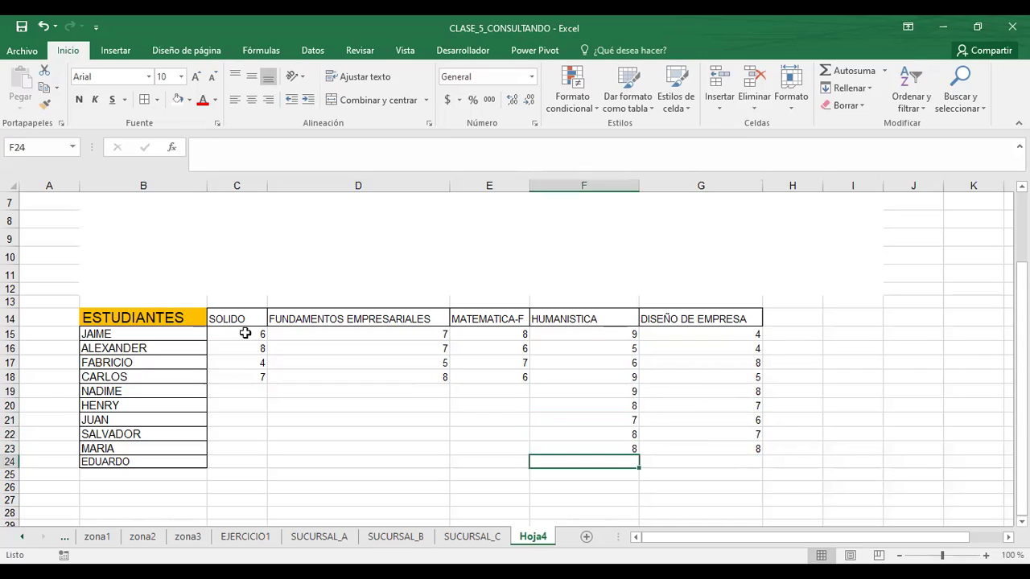
{"action": "type", "text": "7"}
{"action": "key", "text": "Tab"}
{"action": "type", "text": "6"}
{"action": "key", "text": "Left"}
{"action": "key", "text": "Left"}
- Fill the missing MATEMATICA-F and FUNDAMENTOS EMPRESARIALES grades for the lower students
{"action": "key", "text": "Up"}
{"action": "key", "text": "Up"}
{"action": "key", "text": "Up"}
{"action": "key", "text": "Up"}
{"action": "key", "text": "Up"}
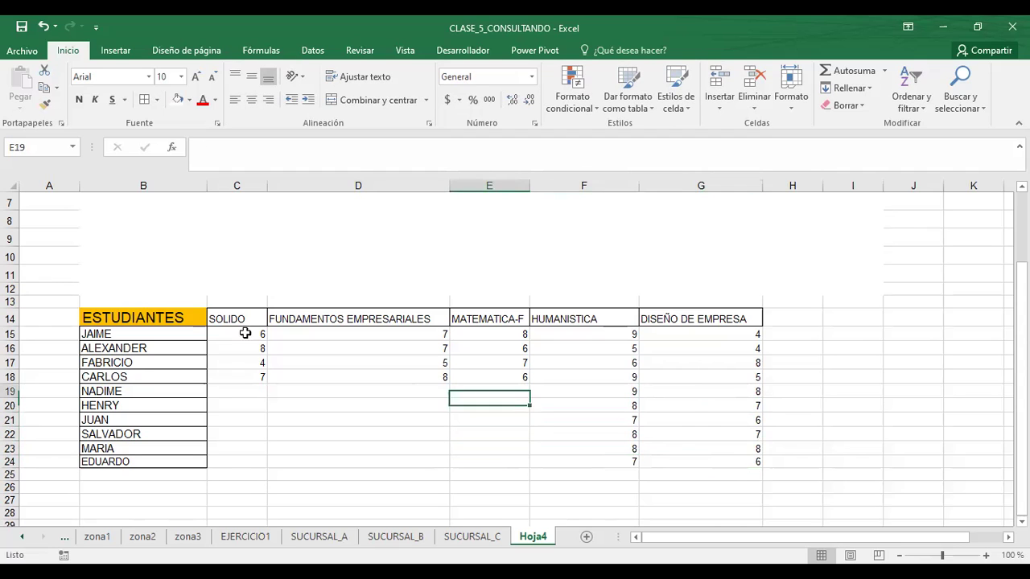
{"action": "type", "text": "7"}
{"action": "key", "text": "Return"}
{"action": "type", "text": "6"}
{"action": "key", "text": "Return"}
{"action": "type", "text": "7"}
{"action": "key", "text": "Return"}
{"action": "type", "text": "6"}
{"action": "key", "text": "Return"}
{"action": "key", "text": "7"}
{"action": "key", "text": "Return"}
{"action": "type", "text": "8"}
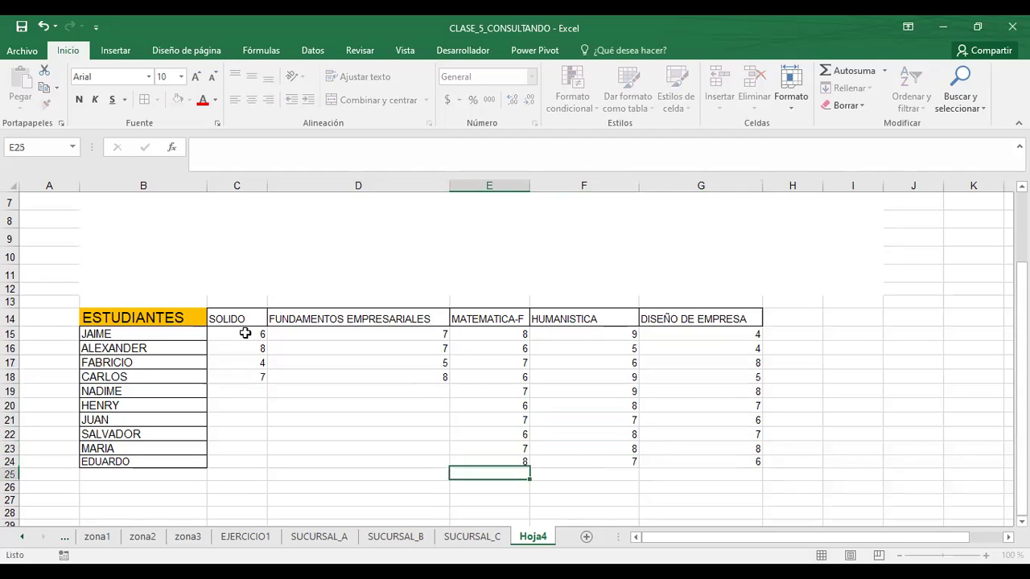
{"action": "key", "text": "Left"}
{"action": "key", "text": "Up"}
{"action": "key", "text": "Up"}
{"action": "key", "text": "Up"}
{"action": "key", "text": "Up"}
{"action": "key", "text": "Up"}
{"action": "type", "text": "7"}
{"action": "key", "text": "Return"}
{"action": "type", "text": "8"}
{"action": "key", "text": "Return"}
{"action": "type", "text": "6"}
{"action": "key", "text": "Return"}
{"action": "type", "text": "6"}
{"action": "key", "text": "Return"}
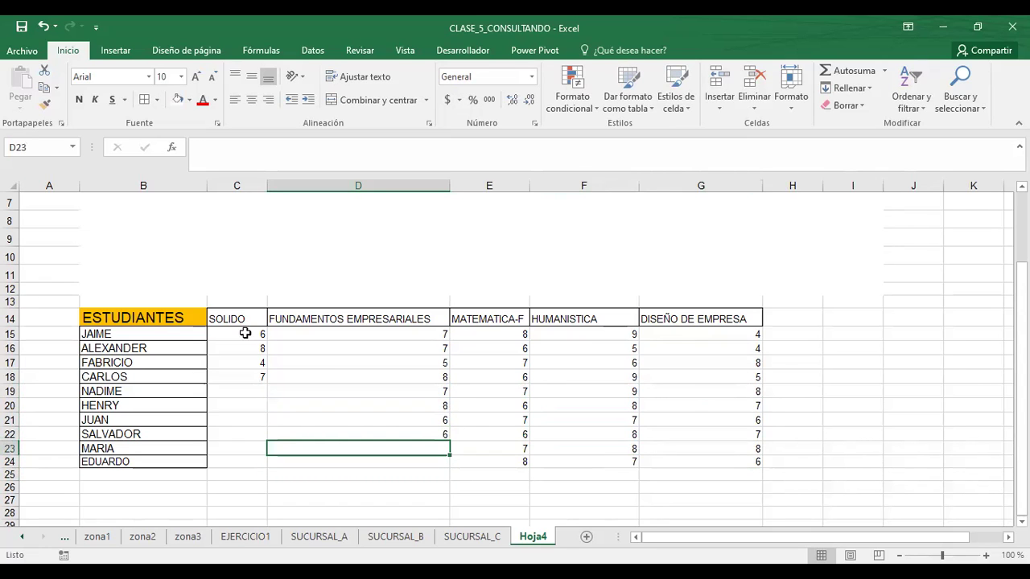
{"action": "type", "text": "7"}
- Enter a remaining row's SOLIDO grade and undo the overwritten student names
{"action": "key", "text": "Return"}
{"action": "key", "text": "Up"}
{"action": "key", "text": "Up"}
{"action": "key", "text": "Up"}
{"action": "key", "text": "Up"}
{"action": "key", "text": "Up"}
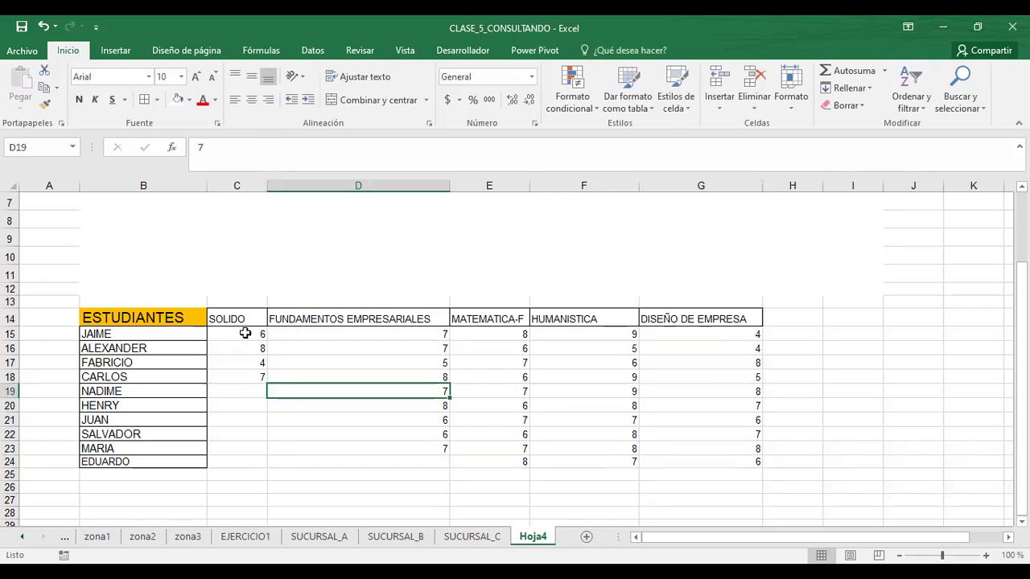
{"action": "key", "text": "Left"}
{"action": "type", "text": "8"}
{"action": "key", "text": "Left"}
{"action": "type", "text": "7"}
{"action": "key", "text": "Return"}
{"action": "type", "text": "6"}
{"action": "key", "text": "Return"}
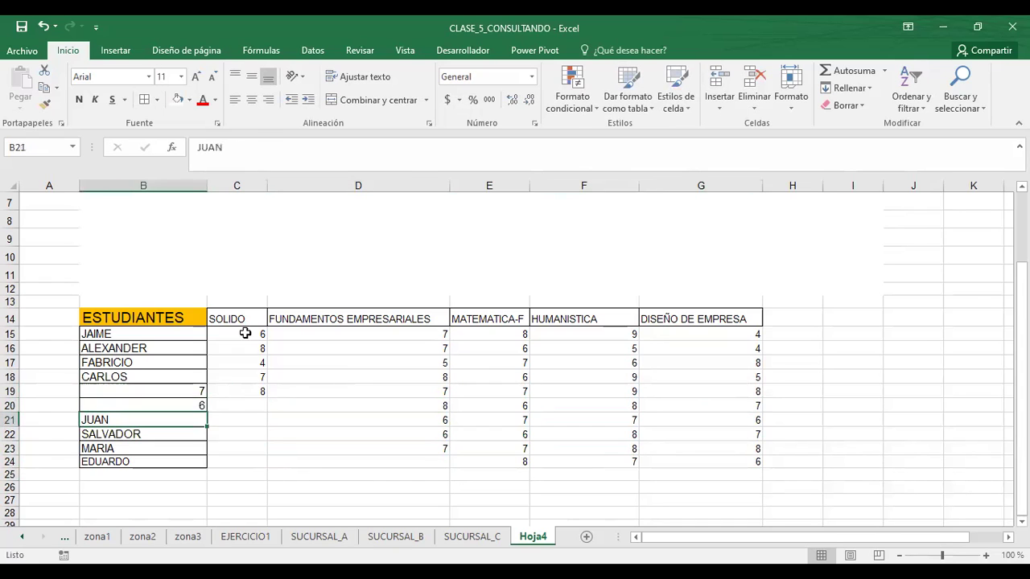
{"action": "left_click", "coordinate": [44, 26]}
{"action": "left_click", "coordinate": [43, 27]}
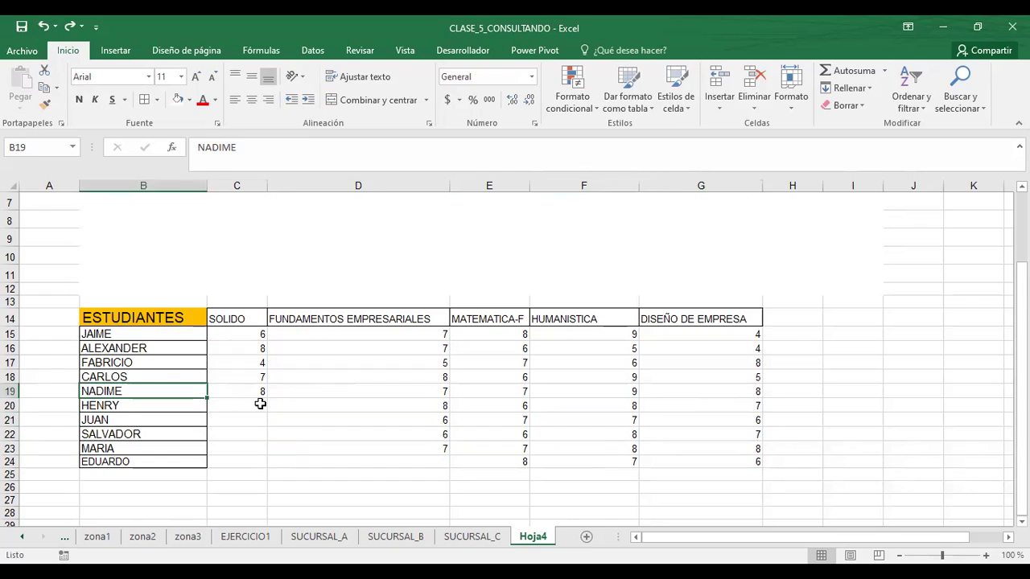
- Fill the remaining SOLIDO grades with 5, 6, 7, 4 and 5
{"action": "left_click", "coordinate": [260, 404]}
{"action": "type", "text": "5"}
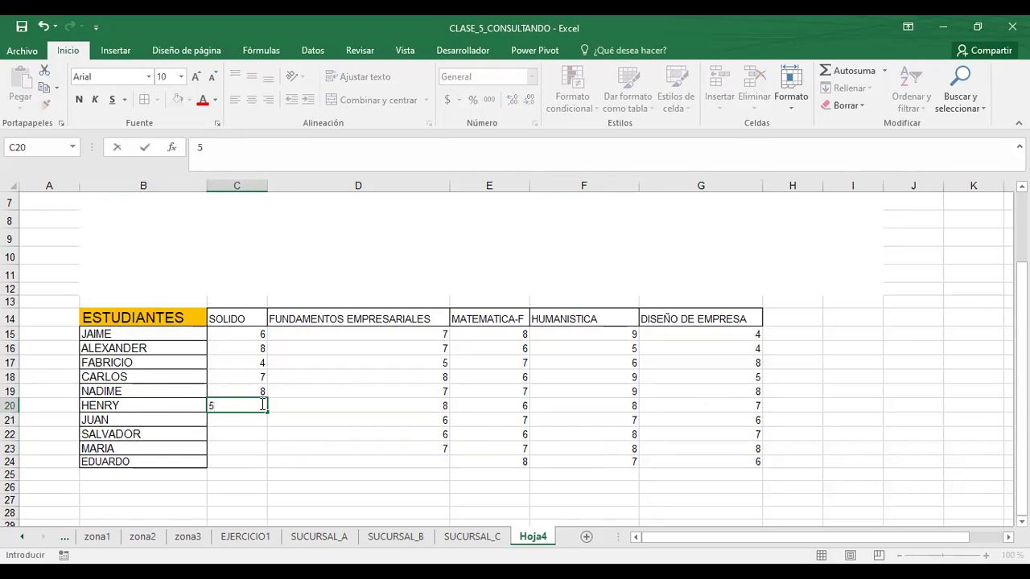
{"action": "key", "text": "Return"}
{"action": "type", "text": "6"}
{"action": "key", "text": "Return"}
{"action": "type", "text": "7"}
{"action": "key", "text": "Return"}
{"action": "type", "text": "4"}
{"action": "key", "text": "ctrl+Return"}
{"action": "key", "text": "Return"}
{"action": "type", "text": "5"}
{"action": "key", "text": "Return"}
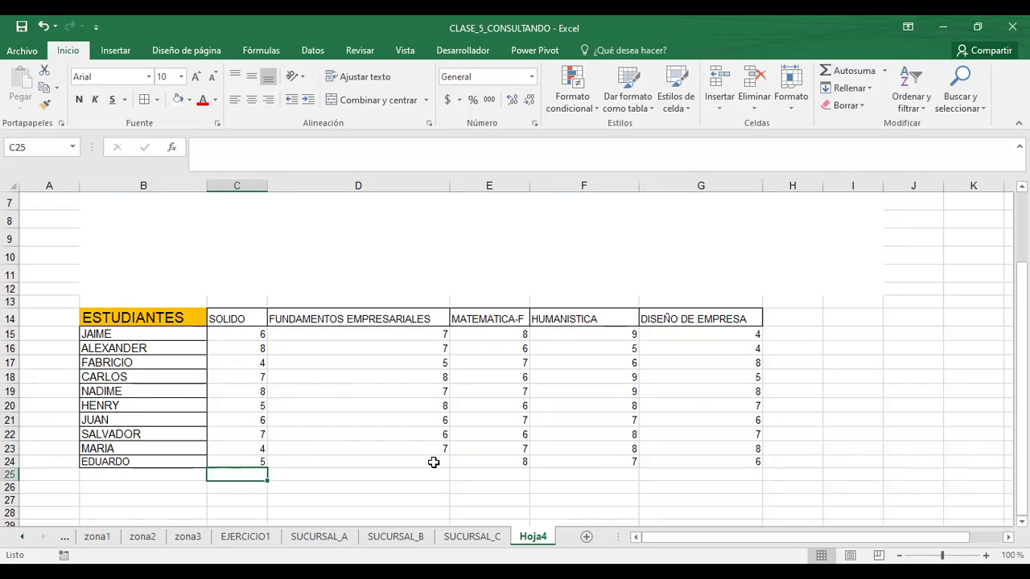
- Enter grade 6 in cell D24
{"action": "left_click", "coordinate": [434, 462]}
{"action": "type", "text": "6"}
{"action": "key", "text": "Tab"}
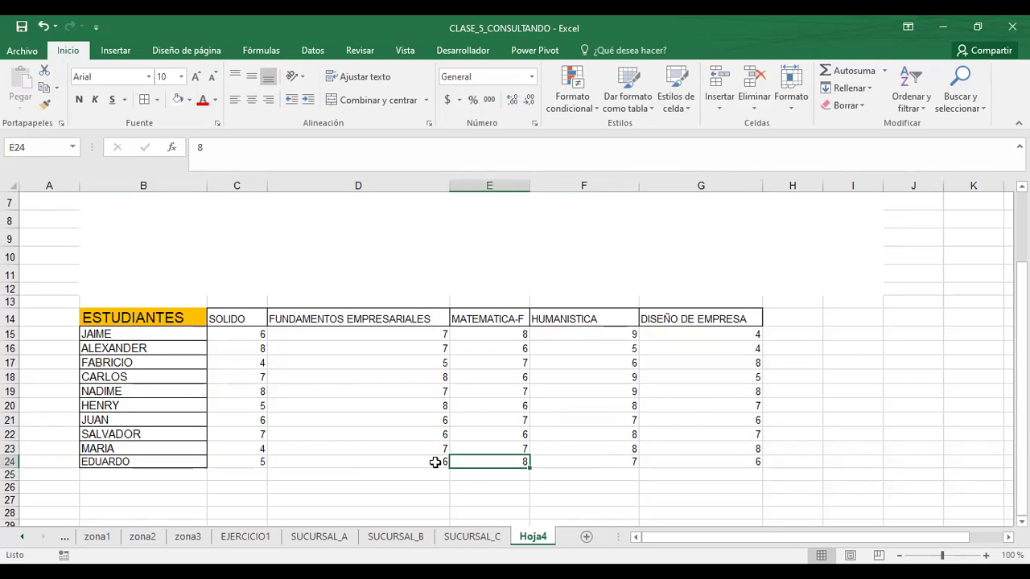
- Enlarge the C14:G24 grade text, apply All Borders, and hide the sheet gridlines
{"action": "left_click_drag", "start_coordinate": [230, 319], "coordinate": [695, 458]}
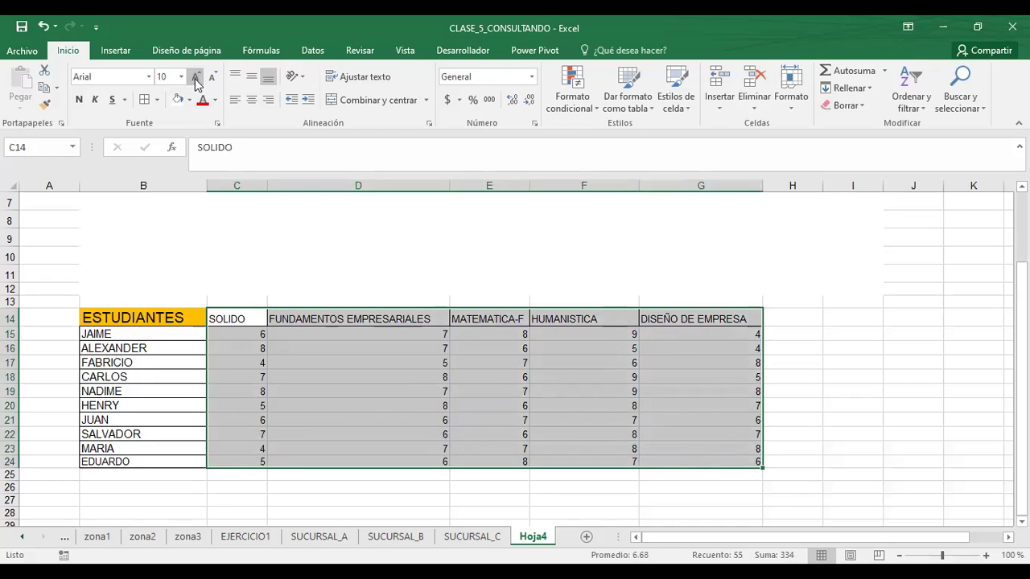
{"action": "left_click", "coordinate": [194, 78]}
{"action": "left_click", "coordinate": [144, 102]}
{"action": "left_click", "coordinate": [295, 379]}
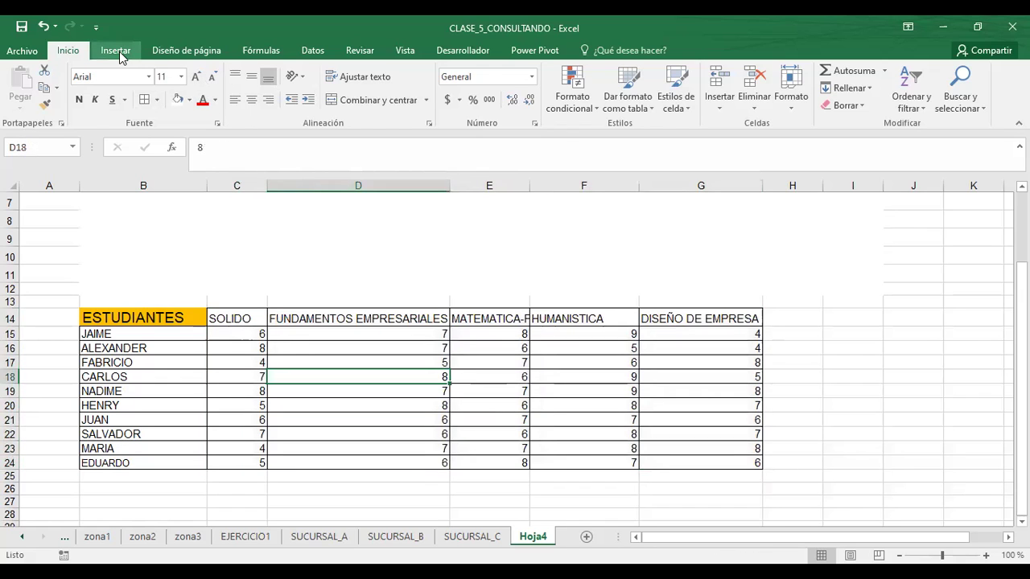
{"action": "left_click", "coordinate": [405, 50]}
{"action": "left_click", "coordinate": [215, 103]}
- Fill the whole table B14:G24 with a light tan colour
{"action": "left_click", "coordinate": [115, 319]}
{"action": "left_click_drag", "start_coordinate": [657, 326], "coordinate": [726, 463]}
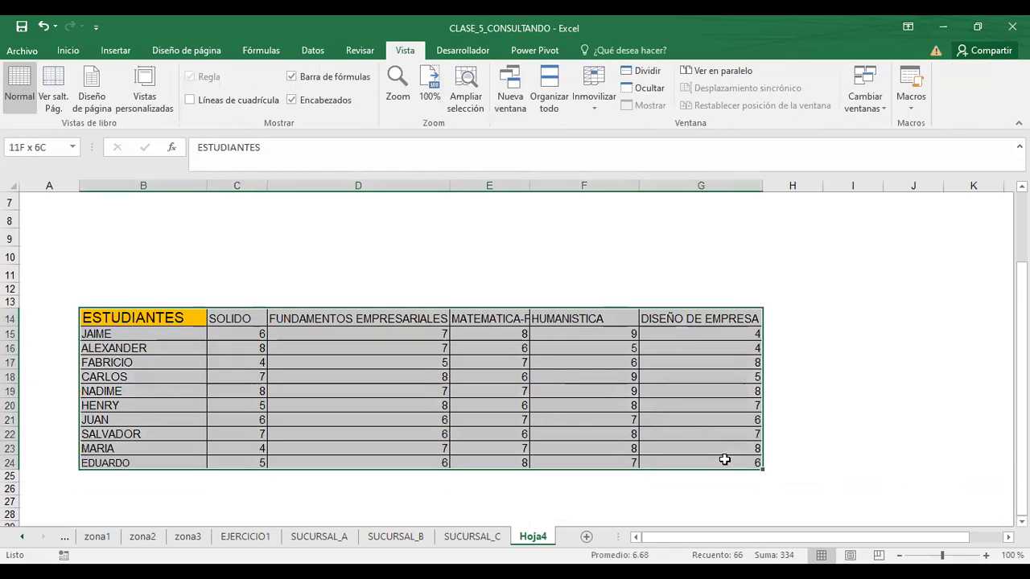
{"action": "left_click", "coordinate": [66, 51]}
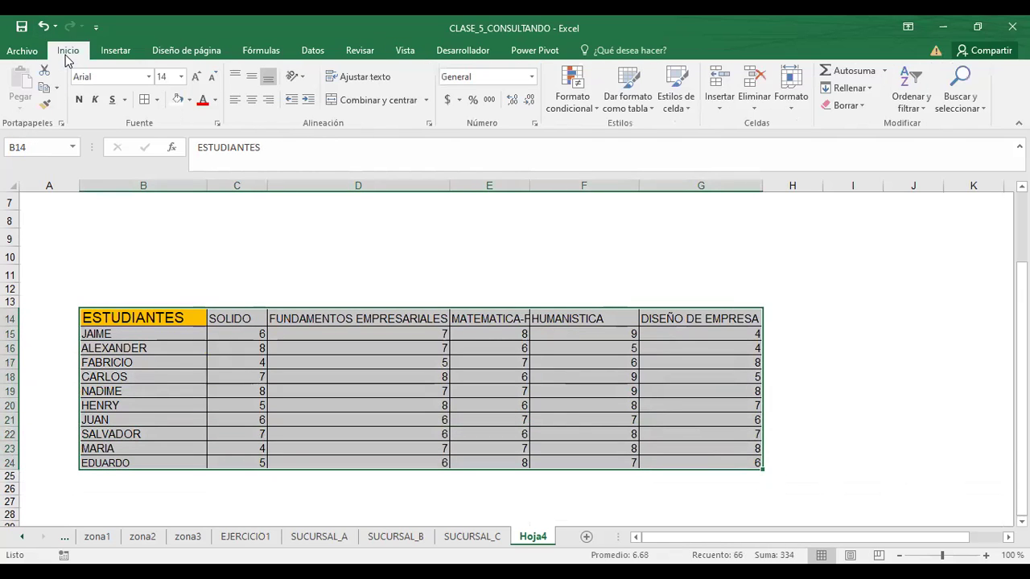
{"action": "left_click", "coordinate": [189, 99]}
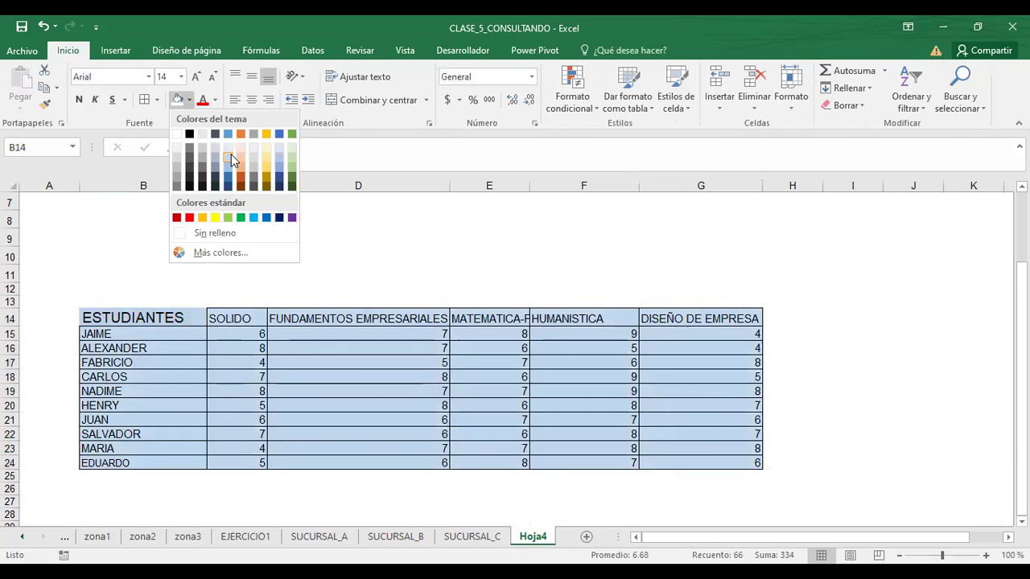
{"action": "left_click", "coordinate": [266, 152]}
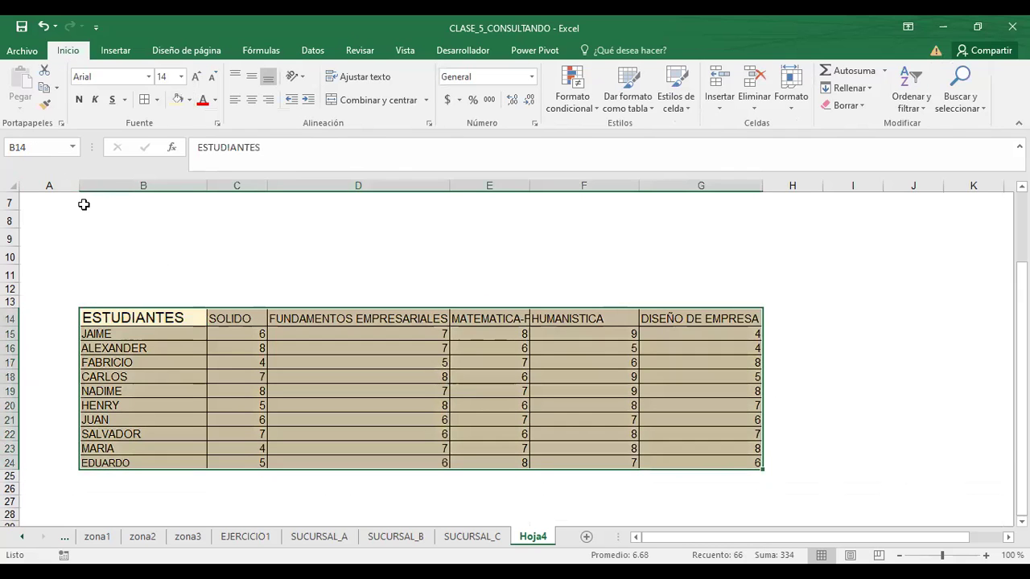
{"action": "left_click", "coordinate": [110, 287]}
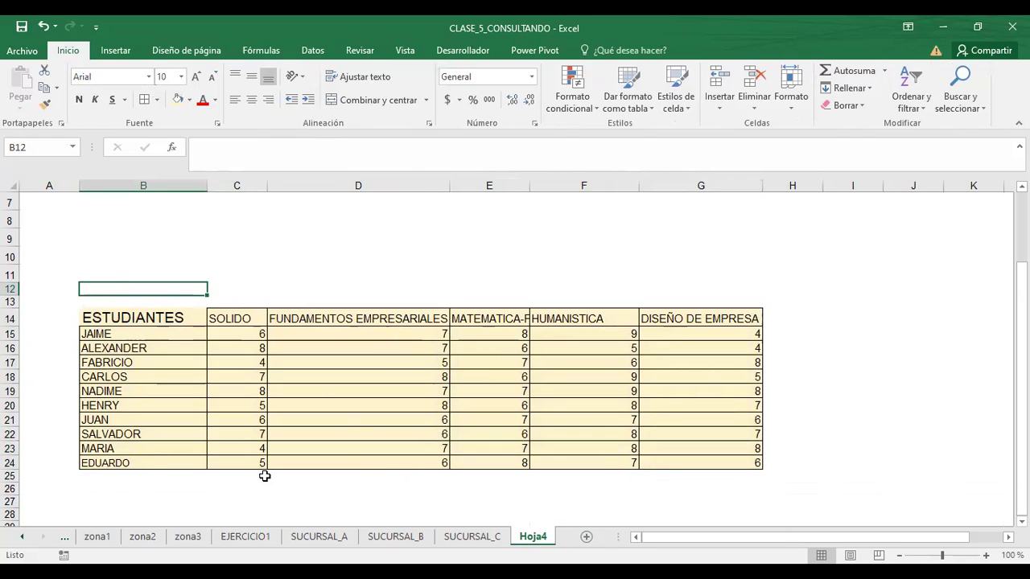
- Rename the Hoja4 tab to C-NOTAS and insert a new blank sheet after it
{"action": "right_click", "coordinate": [535, 544]}
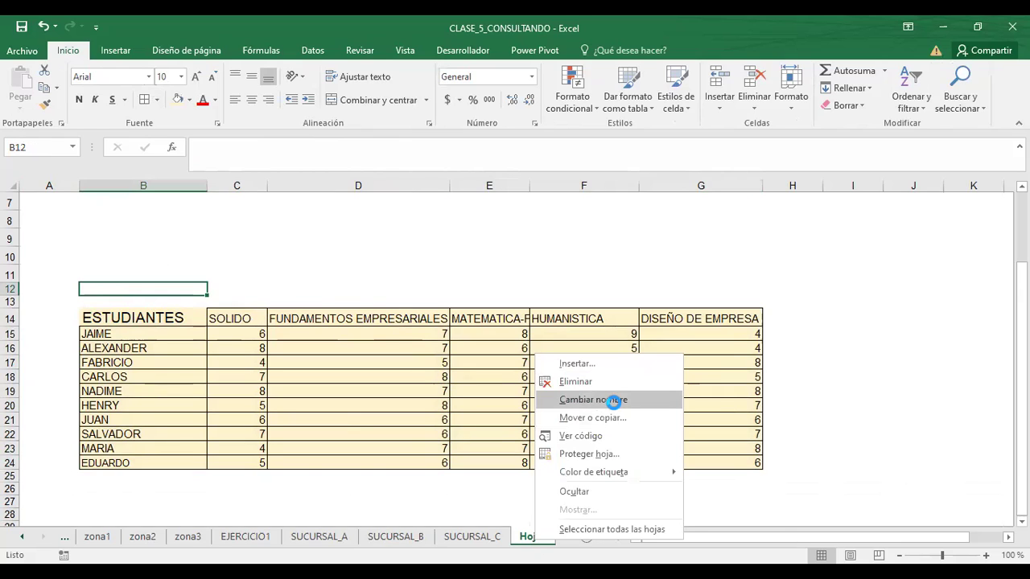
{"action": "left_click", "coordinate": [616, 399]}
{"action": "type", "text": "c-NO"}
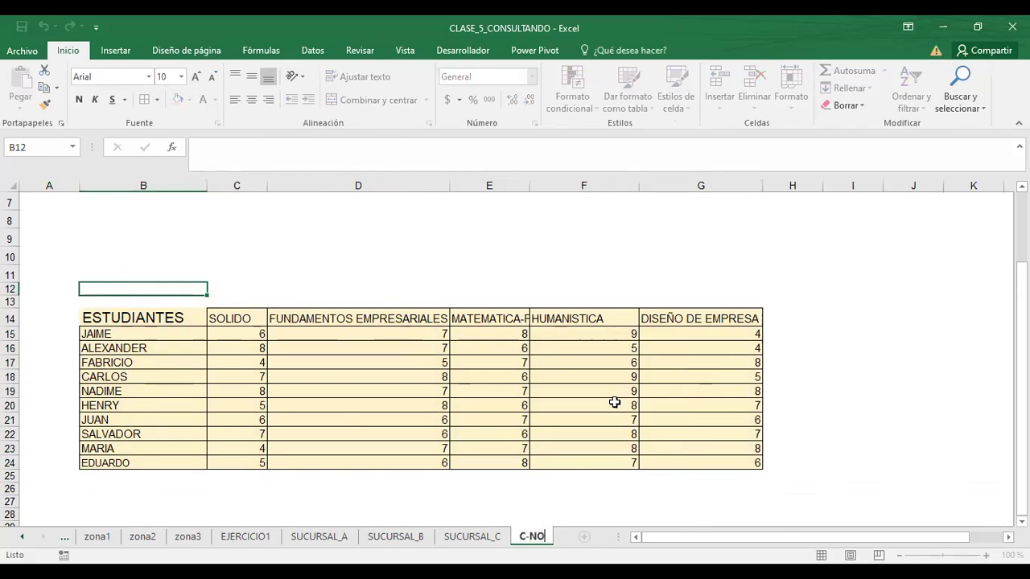
{"action": "type", "text": "TAS"}
{"action": "key", "text": "Return"}
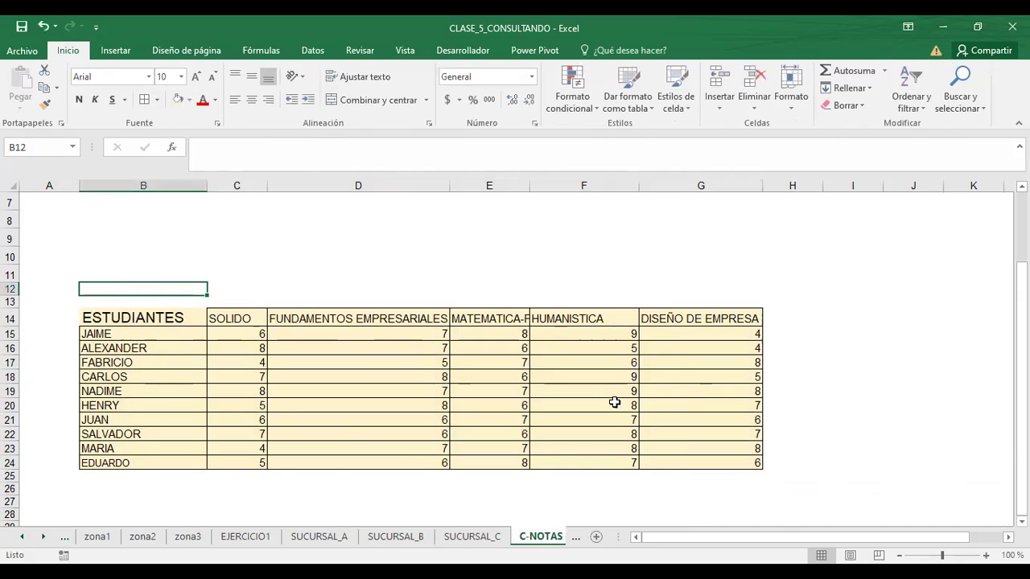
{"action": "left_click", "coordinate": [597, 541]}
{"action": "left_click", "coordinate": [461, 543]}
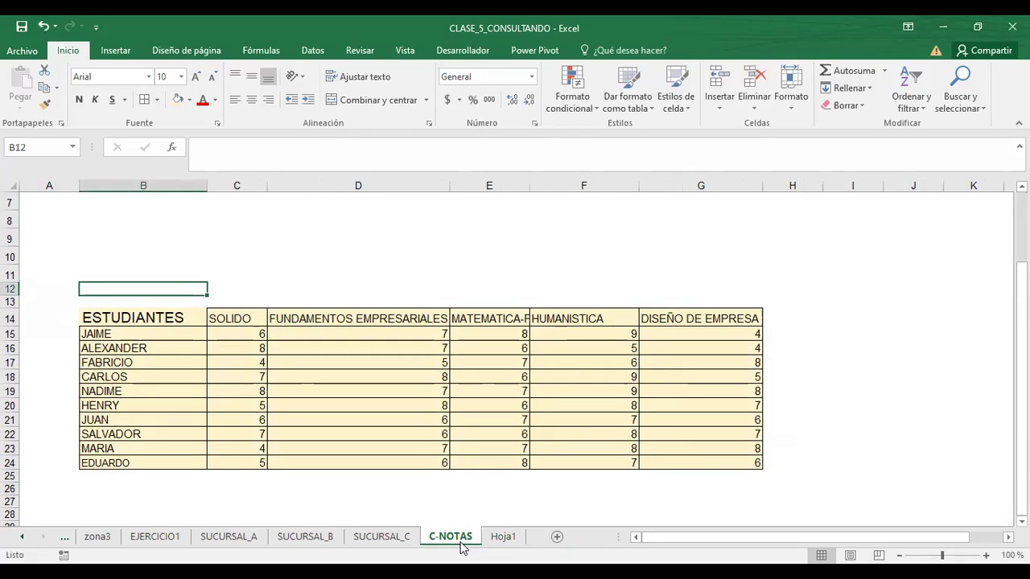
- Drag the blank Hoja1 tab in front of C-NOTAS and leave Hoja1 showing at A2
{"action": "left_click", "coordinate": [501, 537]}
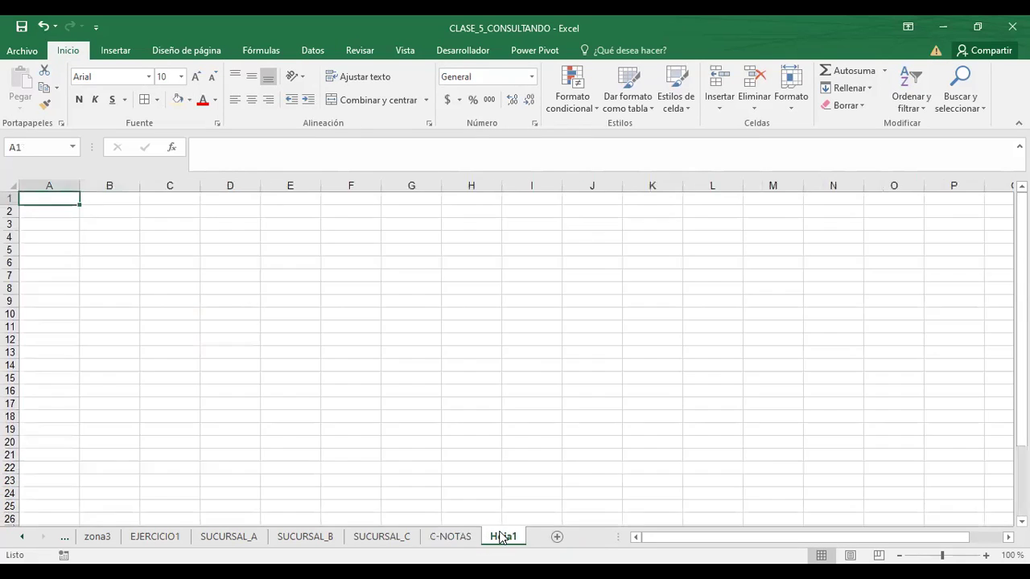
{"action": "left_click_drag", "start_coordinate": [502, 537], "coordinate": [459, 543]}
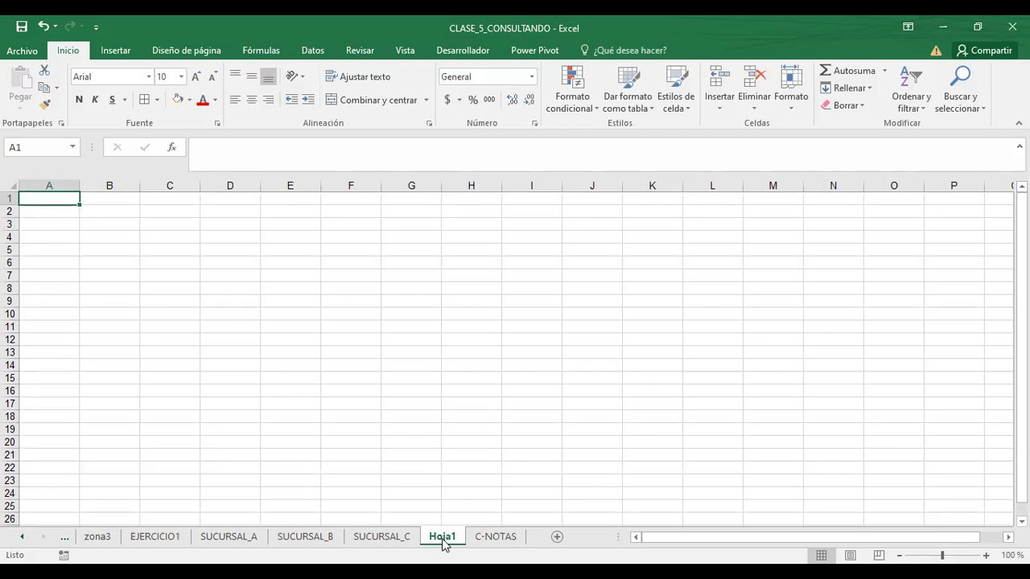
{"action": "left_click", "coordinate": [491, 545]}
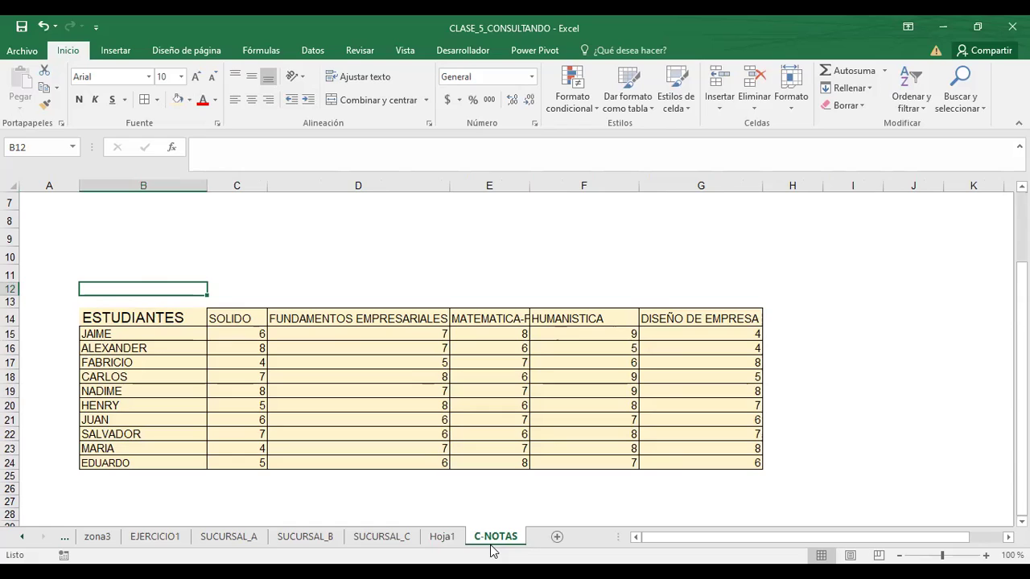
{"action": "left_click", "coordinate": [51, 306]}
{"action": "left_click", "coordinate": [55, 320]}
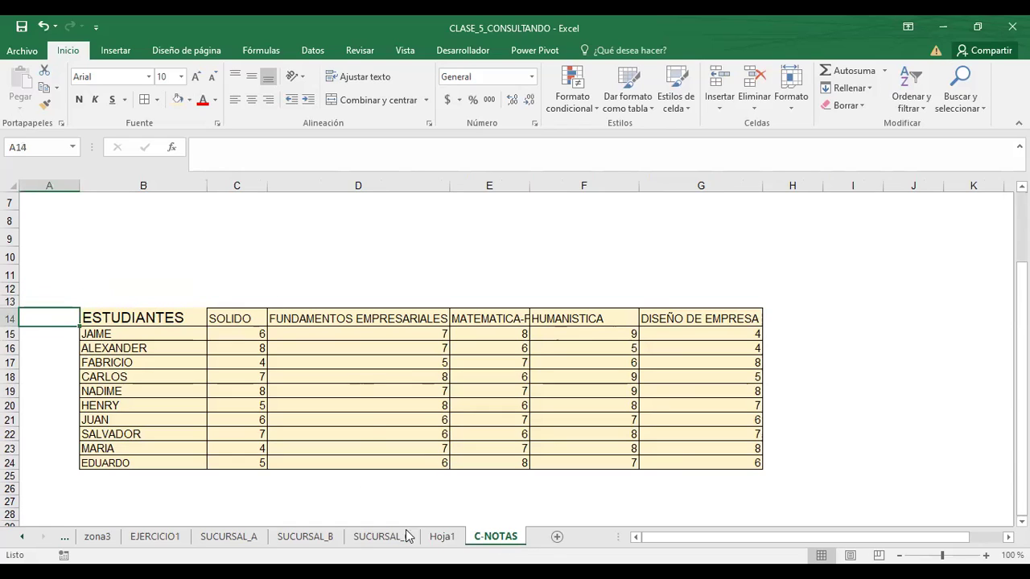
{"action": "left_click", "coordinate": [443, 537]}
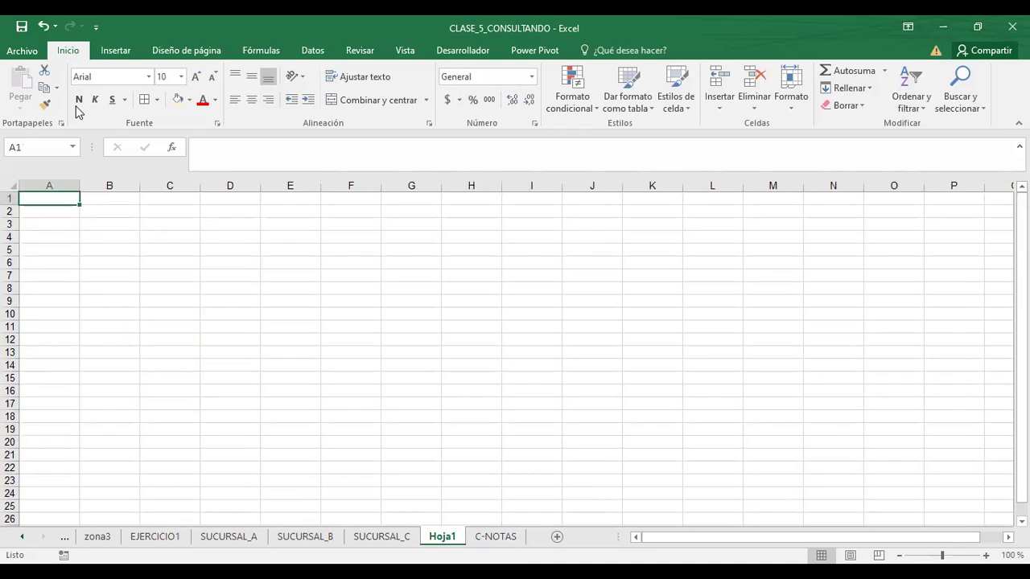
{"action": "left_click", "coordinate": [55, 209]}
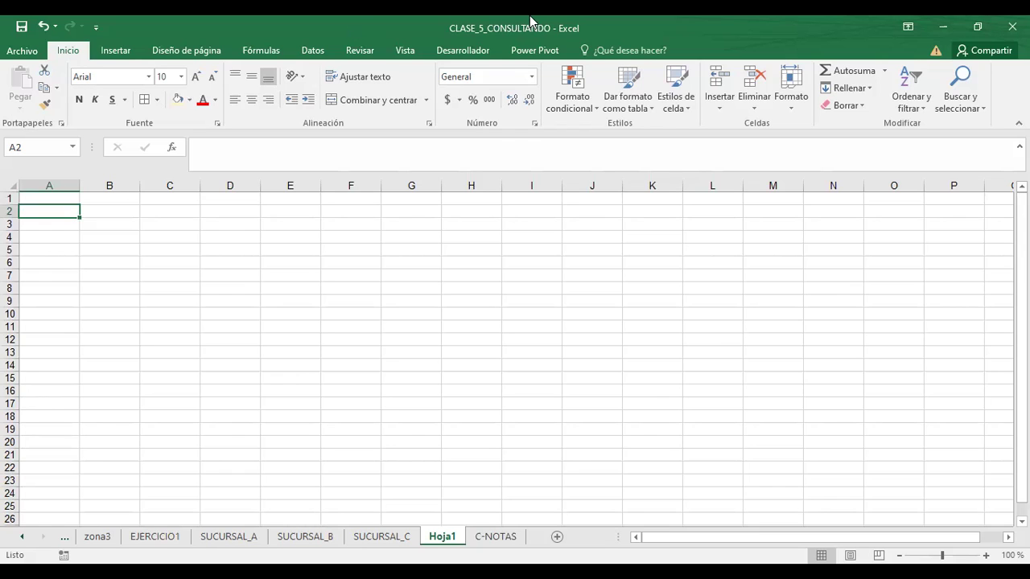
- On C-NOTAS, delete the empty rows 8 to 13 above the grade table
{"action": "left_click", "coordinate": [389, 536]}
{"action": "left_click", "coordinate": [496, 537]}
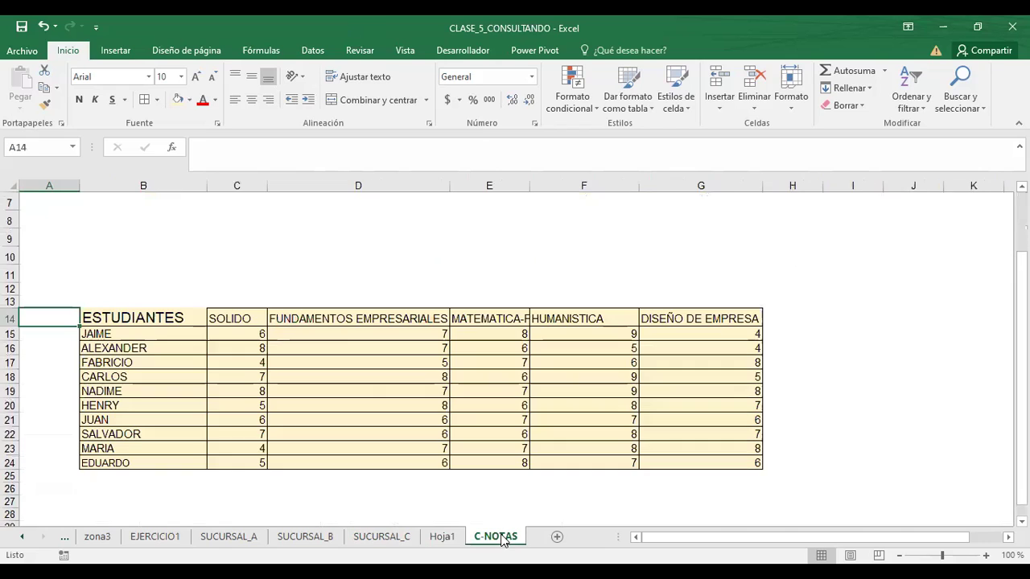
{"action": "left_click_drag", "start_coordinate": [10, 219], "coordinate": [10, 287]}
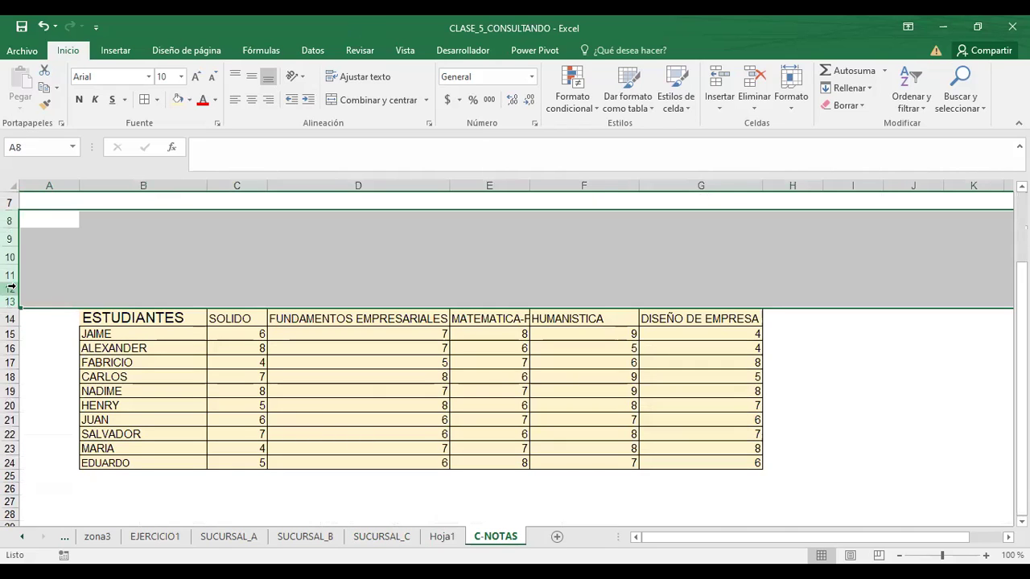
{"action": "right_click", "coordinate": [10, 288]}
{"action": "left_click", "coordinate": [53, 411]}
- Check cells around the shifted table: C23, H8, D23 and B22
{"action": "left_click", "coordinate": [262, 427]}
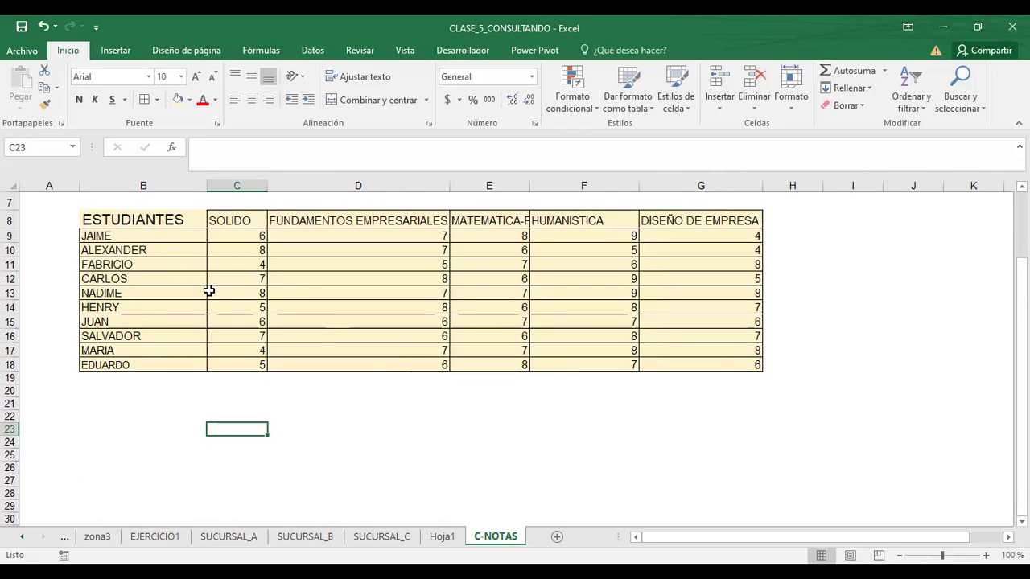
{"action": "left_click", "coordinate": [768, 223]}
{"action": "left_click", "coordinate": [352, 430]}
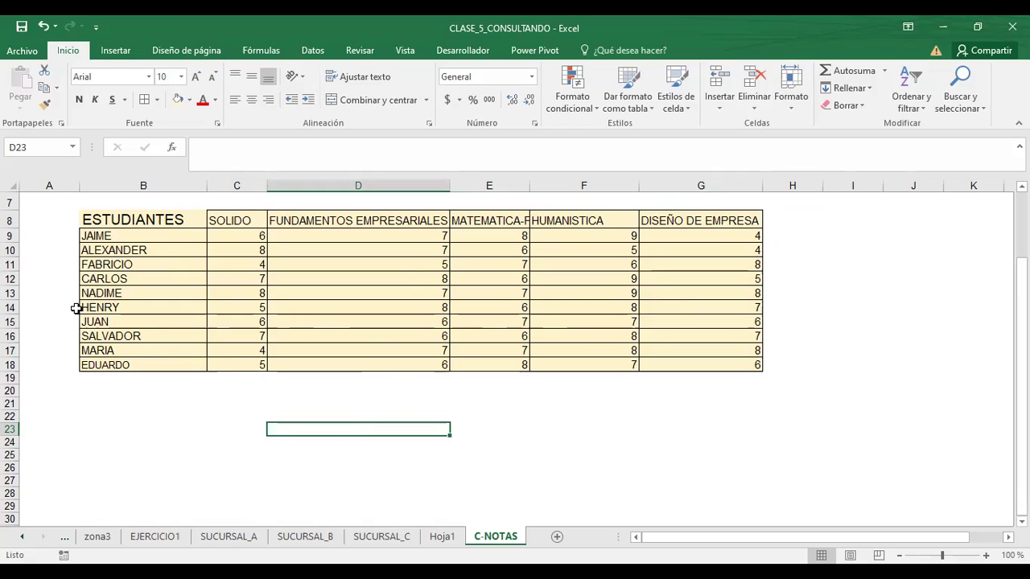
{"action": "left_click", "coordinate": [194, 418]}
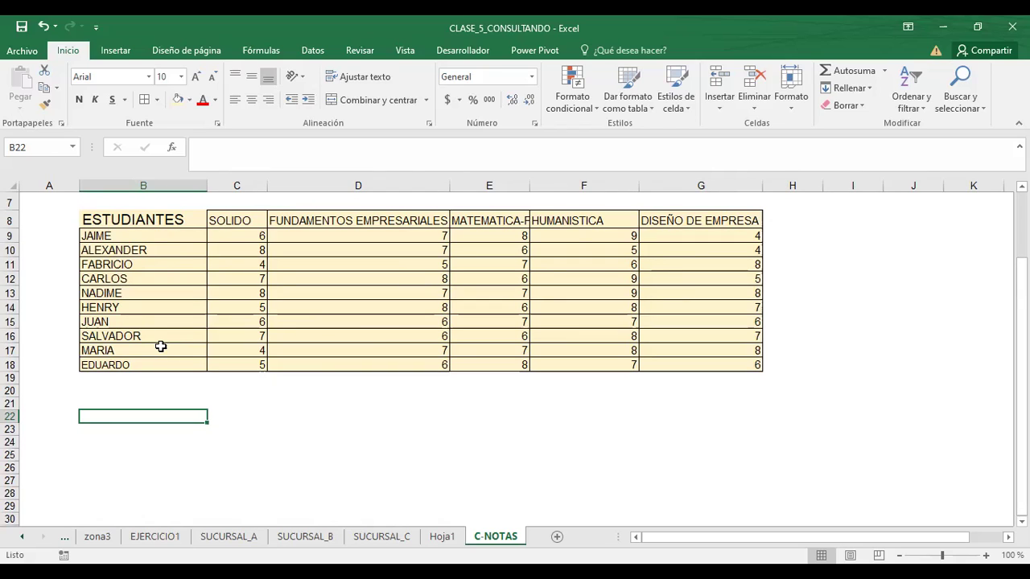
{"action": "left_click", "coordinate": [442, 539]}
{"action": "left_click", "coordinate": [129, 216]}
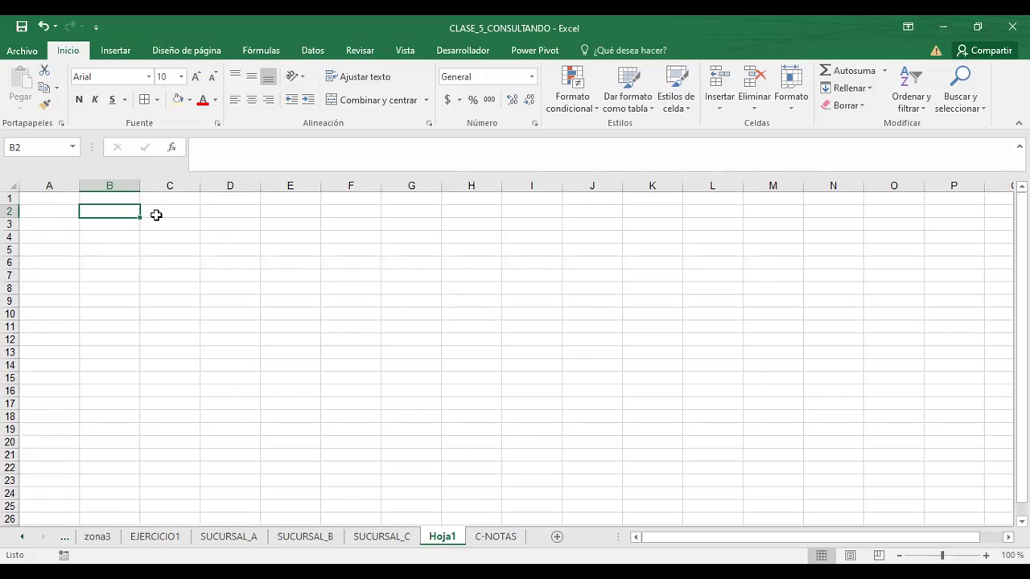
{"action": "left_click", "coordinate": [63, 216]}
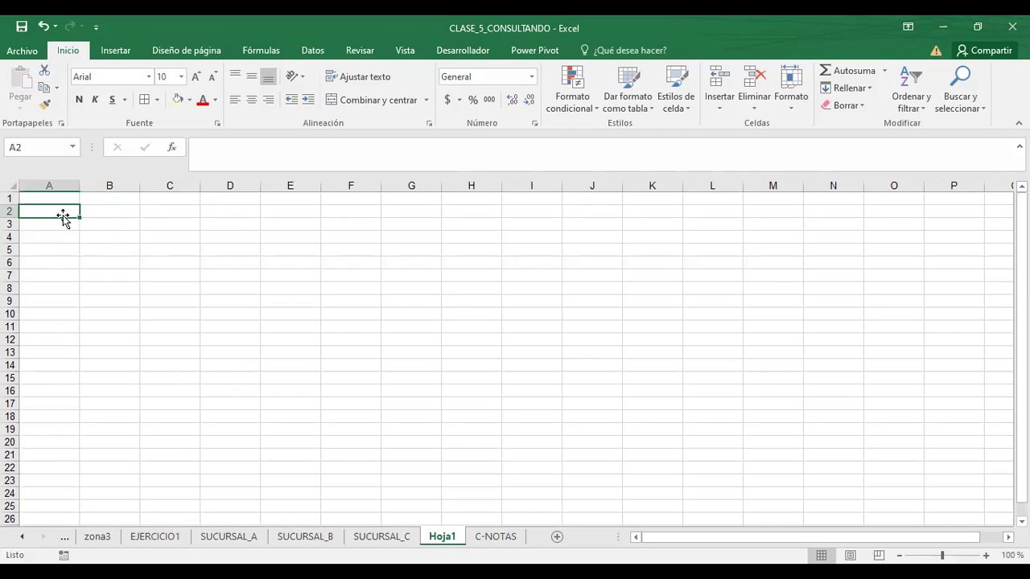
{"action": "left_click", "coordinate": [125, 212]}
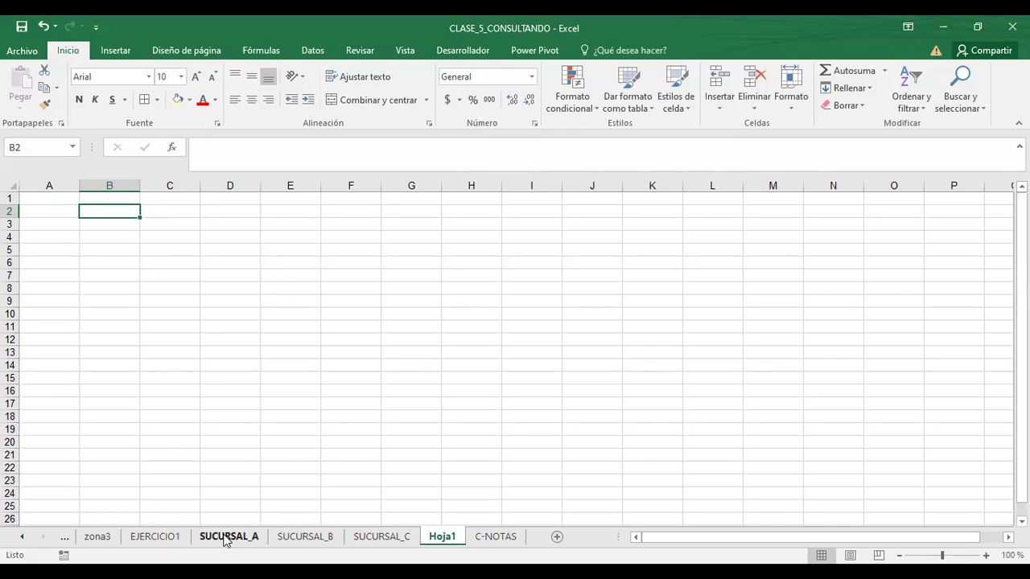
{"action": "left_click", "coordinate": [106, 227]}
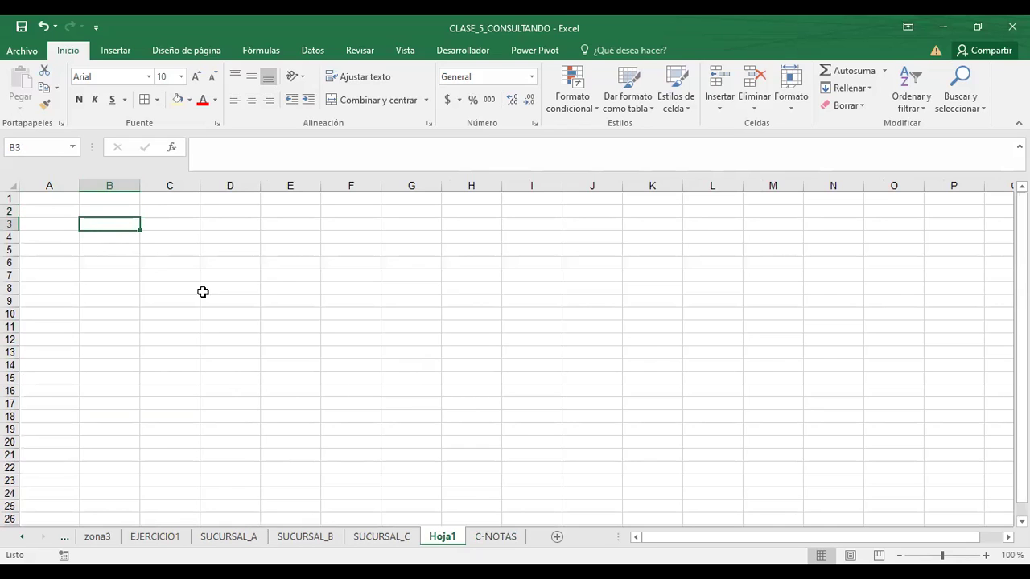
{"action": "left_click", "coordinate": [496, 541]}
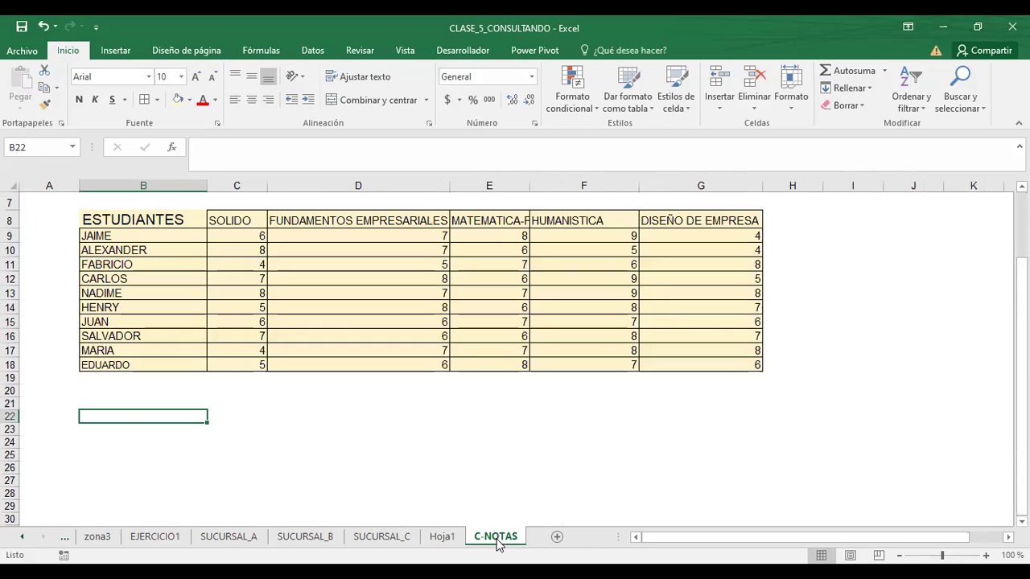
{"action": "left_click", "coordinate": [119, 219]}
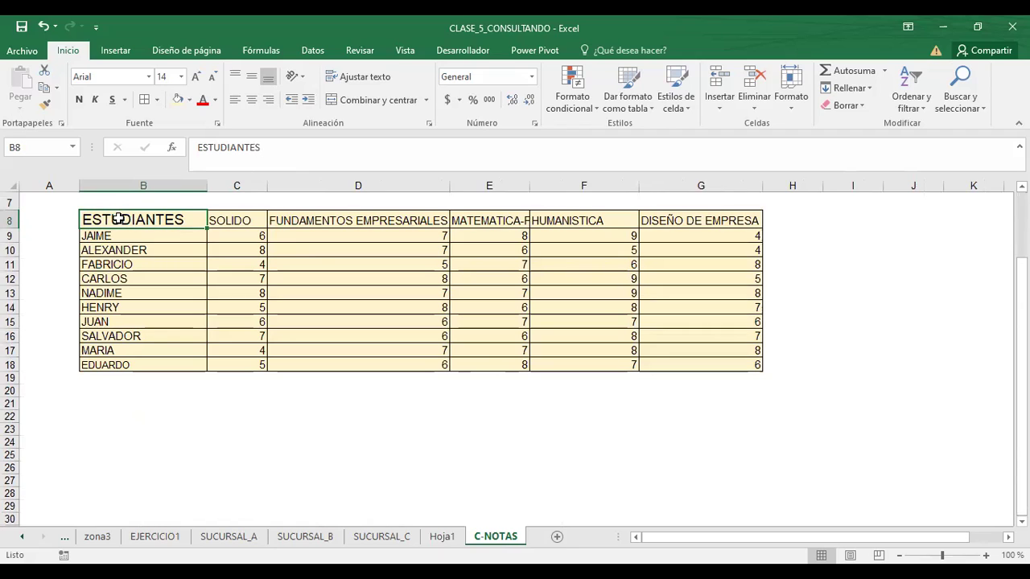
{"action": "left_click", "coordinate": [237, 183]}
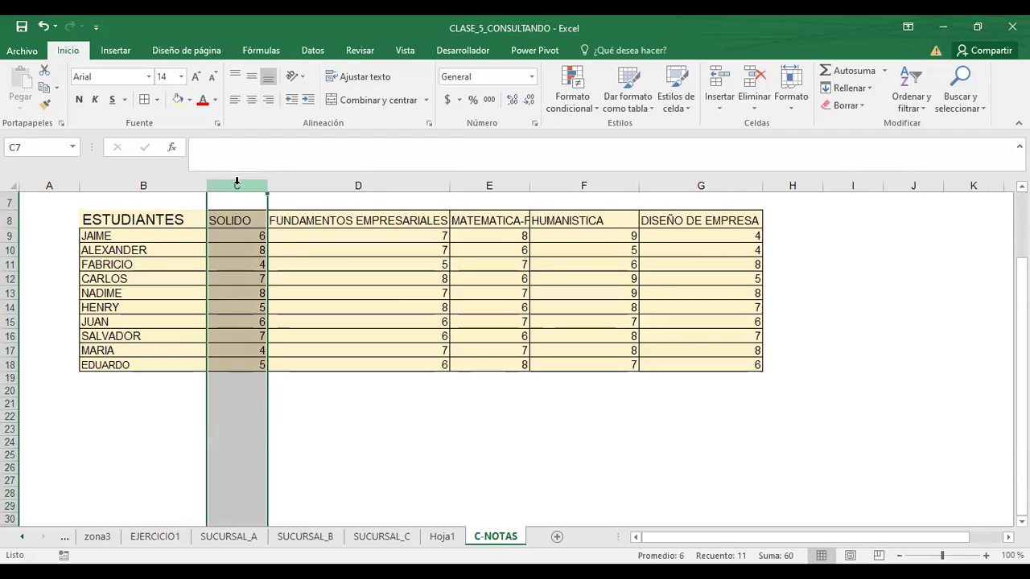
{"action": "left_click", "coordinate": [328, 250]}
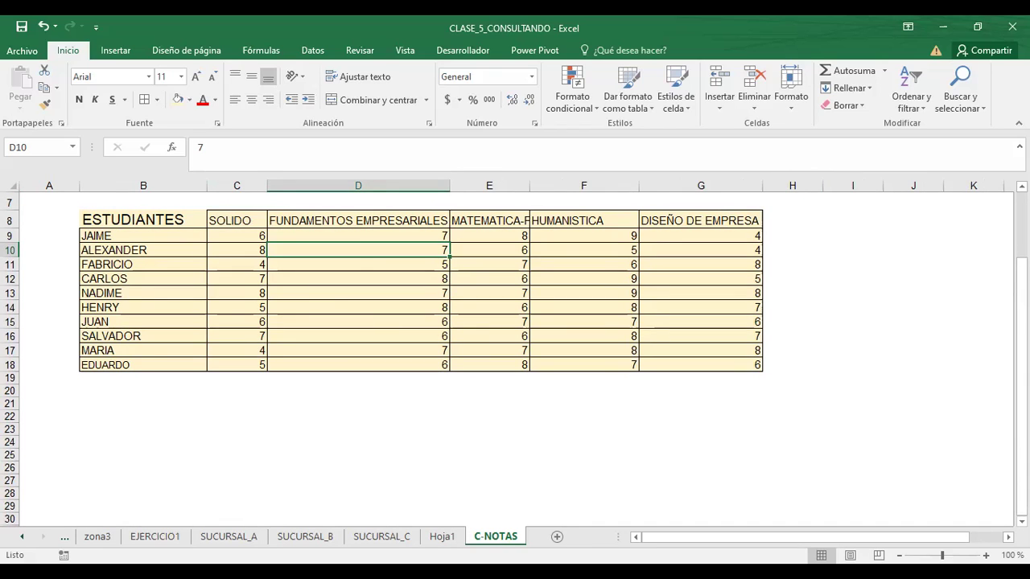
- Add a blank Hoja2 sheet, then return through Hoja1 to C-NOTAS
{"action": "left_click", "coordinate": [557, 537]}
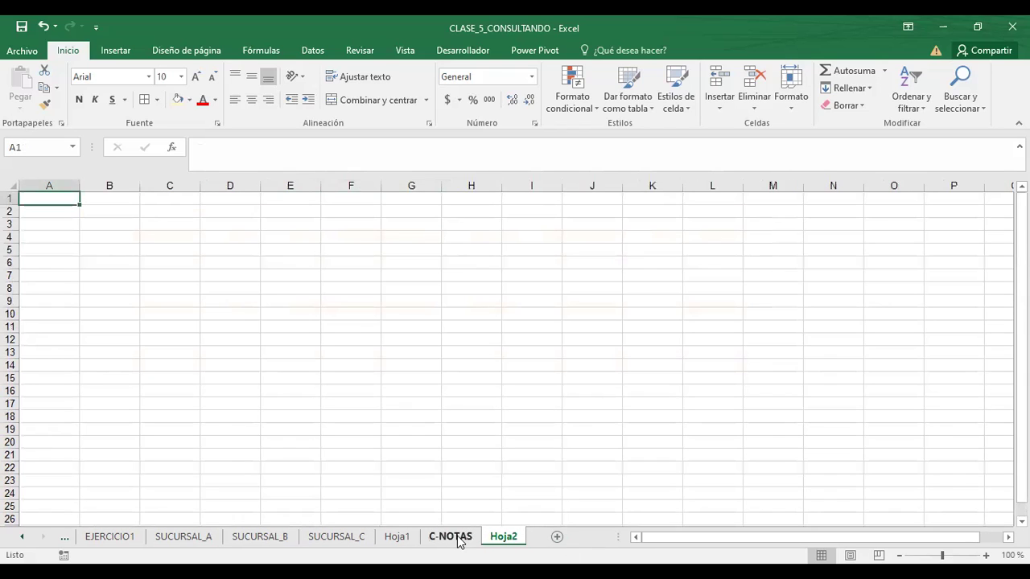
{"action": "left_click", "coordinate": [396, 539]}
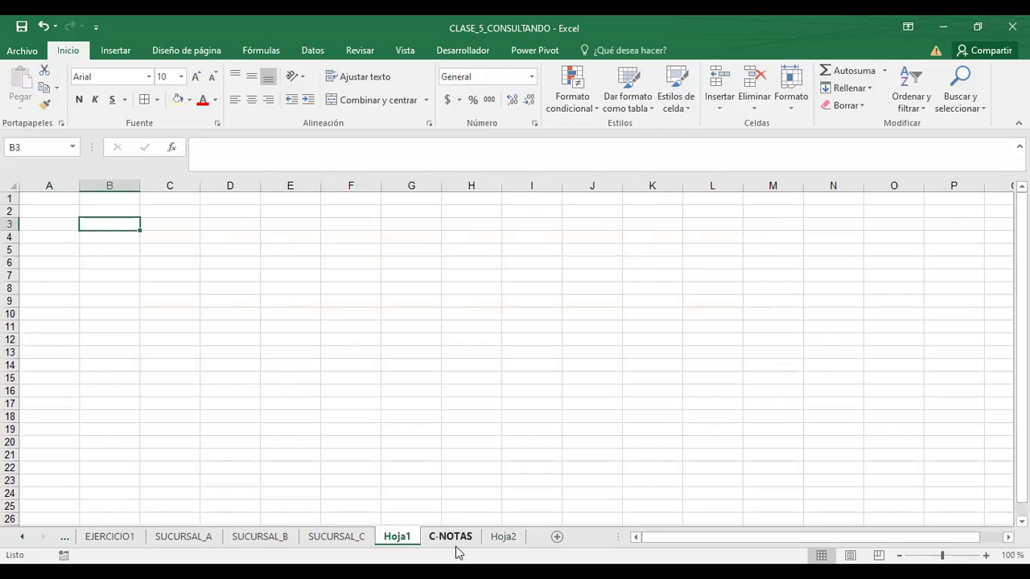
{"action": "left_click", "coordinate": [455, 541]}
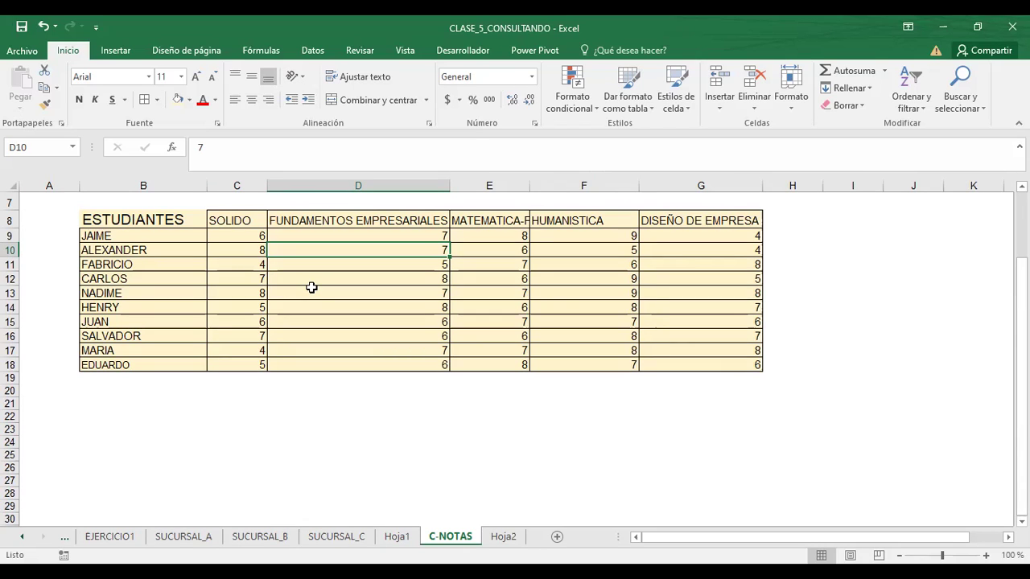
- Copy C-NOTAS with Mover o copiar and Crear una copia, then put C-NOTAS before its copy
{"action": "right_click", "coordinate": [469, 540]}
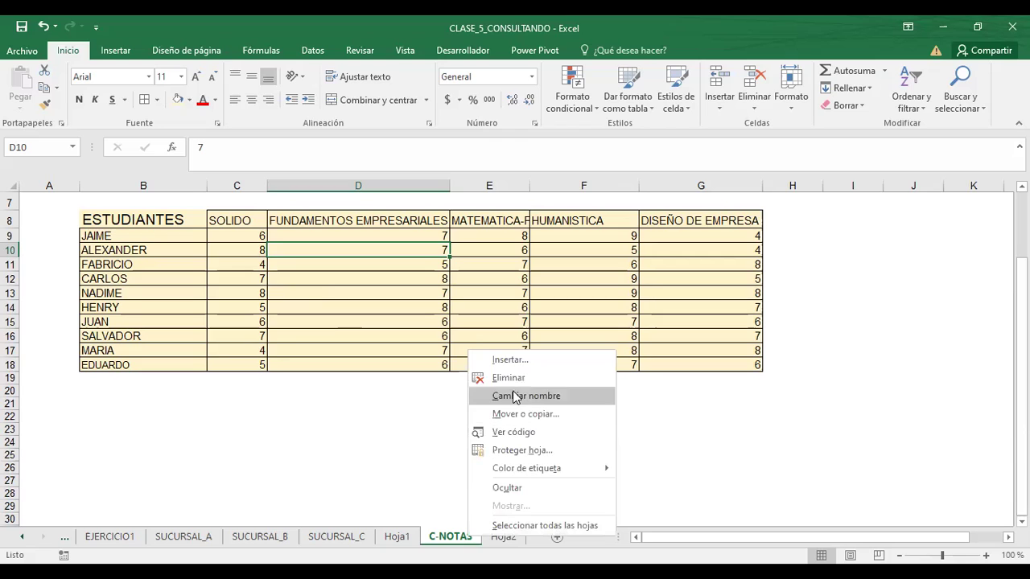
{"action": "key", "text": "Escape"}
{"action": "left_click", "coordinate": [599, 481]}
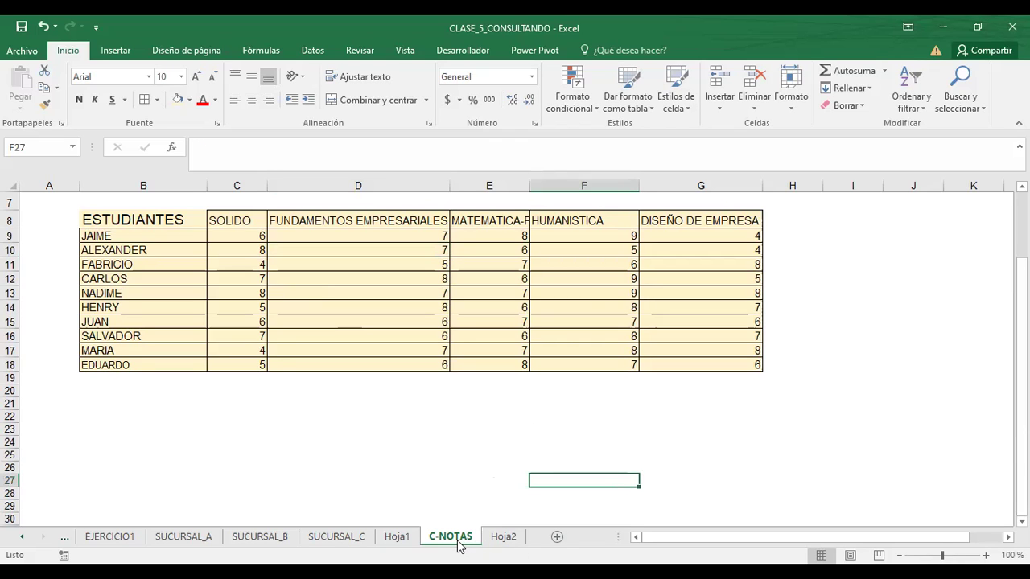
{"action": "right_click", "coordinate": [460, 546]}
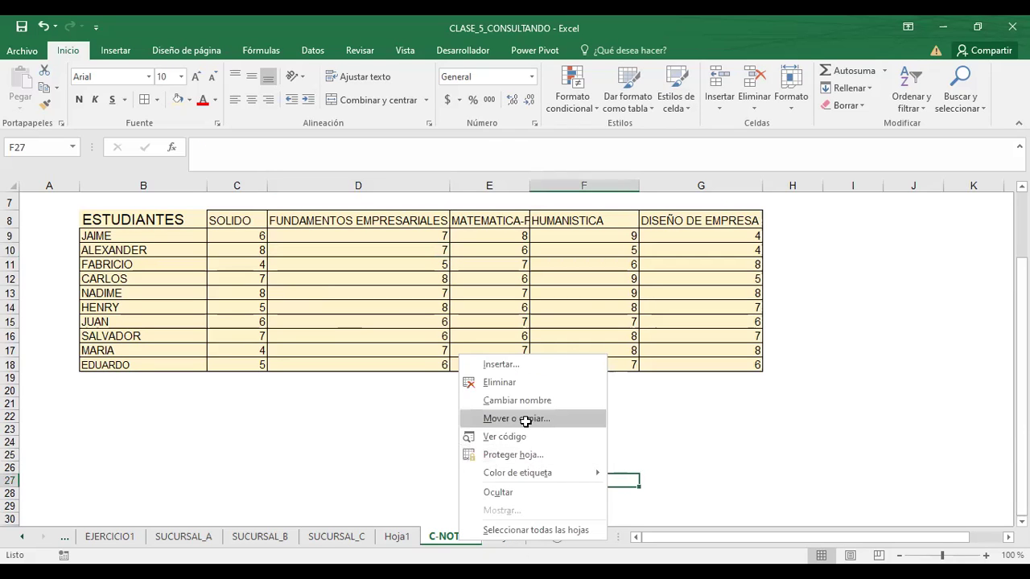
{"action": "left_click", "coordinate": [525, 423]}
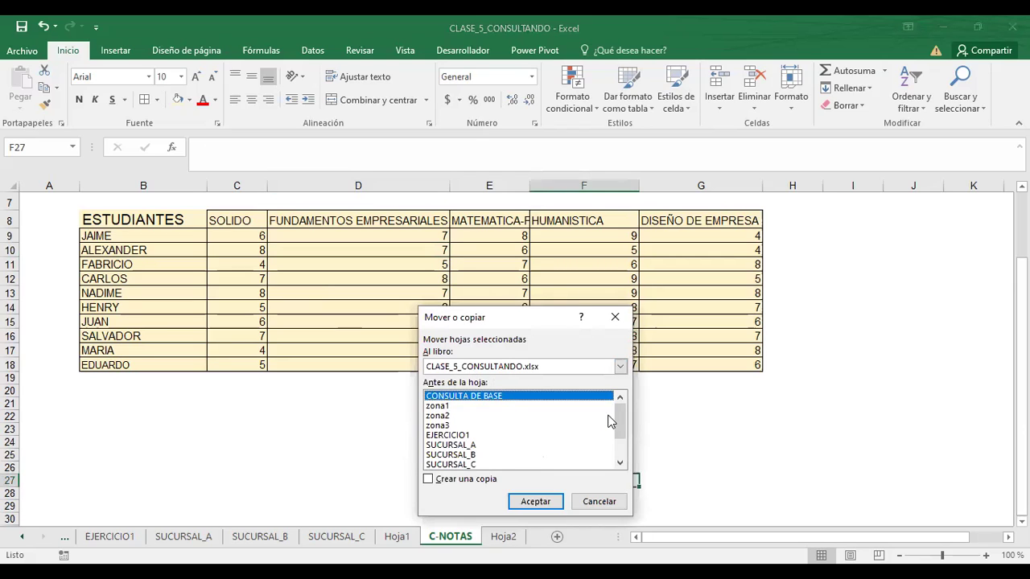
{"action": "left_click", "coordinate": [623, 463]}
{"action": "left_click", "coordinate": [444, 444]}
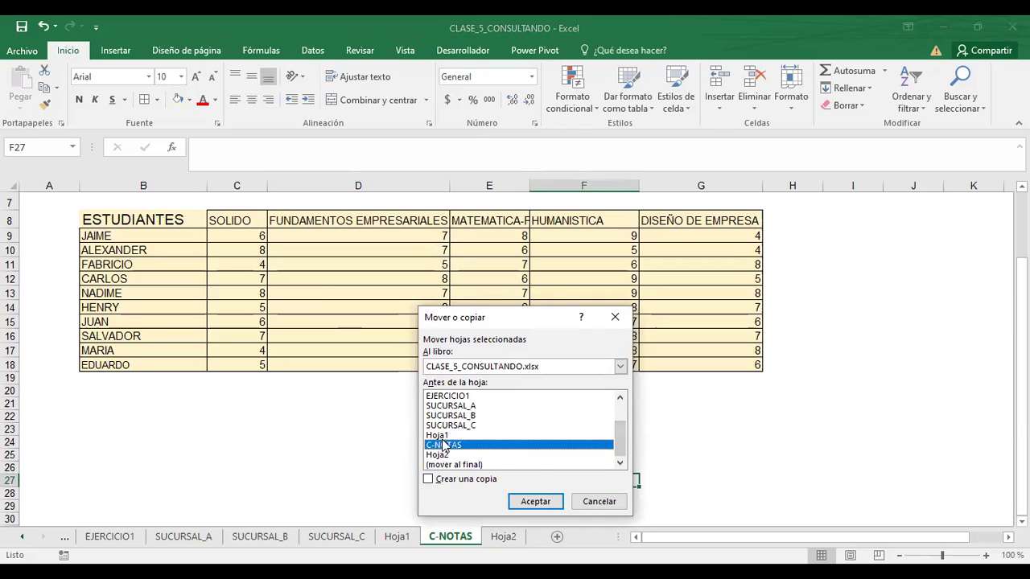
{"action": "left_click", "coordinate": [429, 480]}
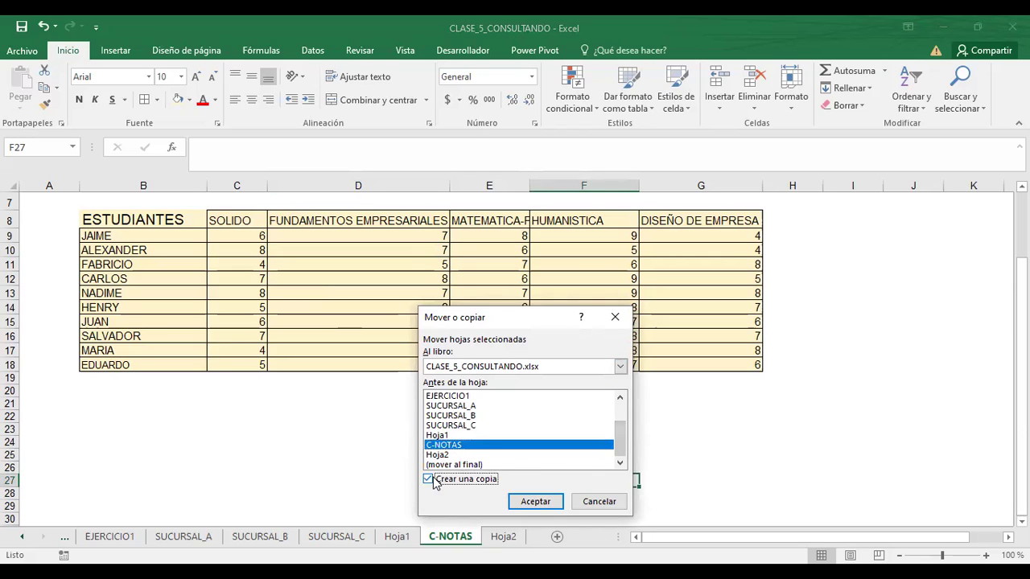
{"action": "left_click", "coordinate": [536, 502]}
{"action": "left_click_drag", "start_coordinate": [506, 545], "coordinate": [469, 542]}
- Rename the C-NOTAS (2) sheet to C-NOTAS2
{"action": "right_click", "coordinate": [508, 539]}
{"action": "left_click", "coordinate": [590, 395]}
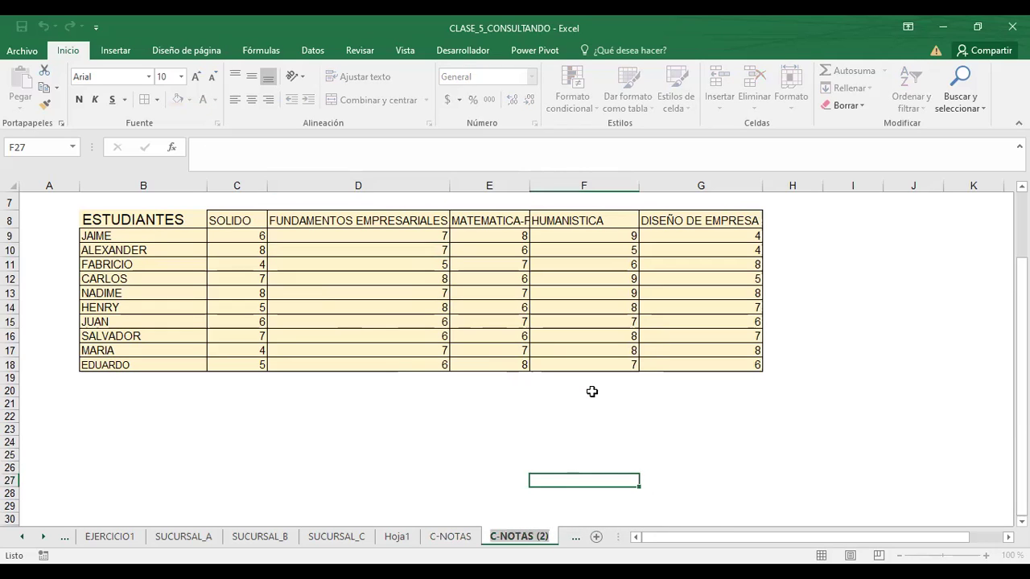
{"action": "key", "text": "BackSpace"}
{"action": "key", "text": "BackSpace"}
{"action": "key", "text": "BackSpace"}
{"action": "key", "text": "BackSpace"}
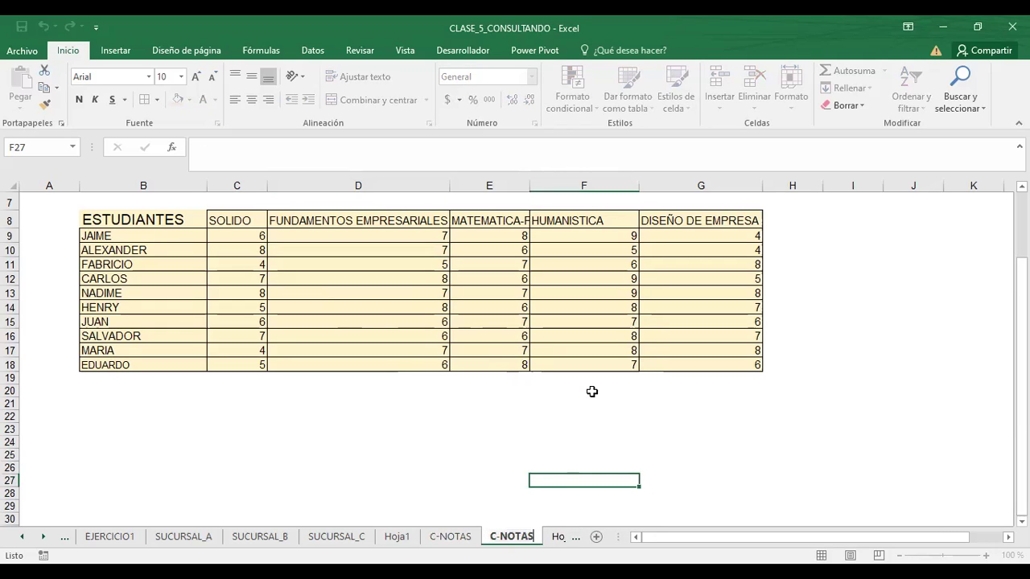
{"action": "type", "text": "2"}
{"action": "key", "text": "Return"}
- Compare C-NOTAS2 against the original C-NOTAS, finishing on C-NOTAS
{"action": "left_click", "coordinate": [452, 537]}
{"action": "left_click", "coordinate": [503, 537]}
{"action": "left_click", "coordinate": [474, 537]}
{"action": "left_click", "coordinate": [514, 536]}
{"action": "left_click", "coordinate": [451, 536]}
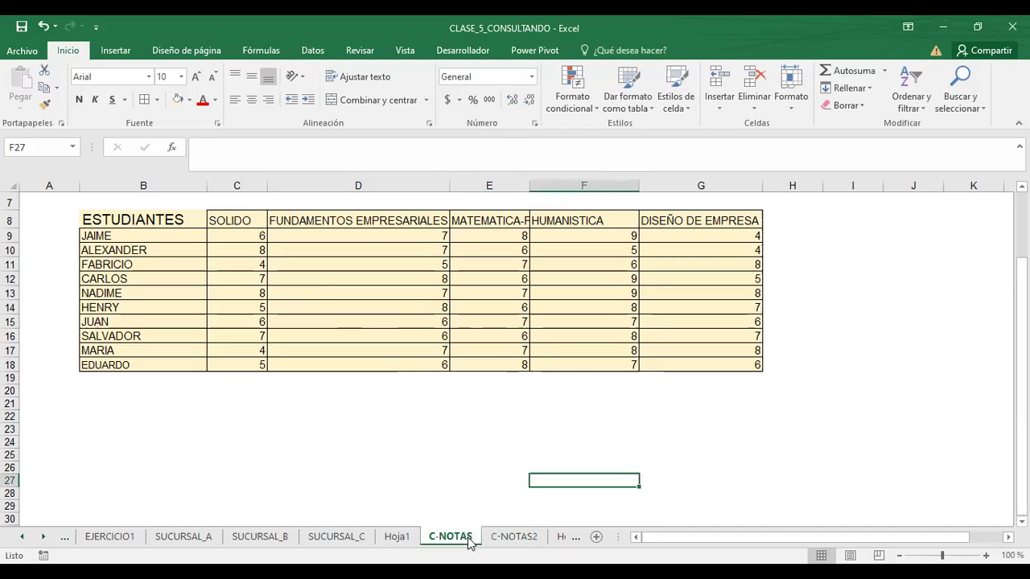
{"action": "left_click", "coordinate": [523, 526]}
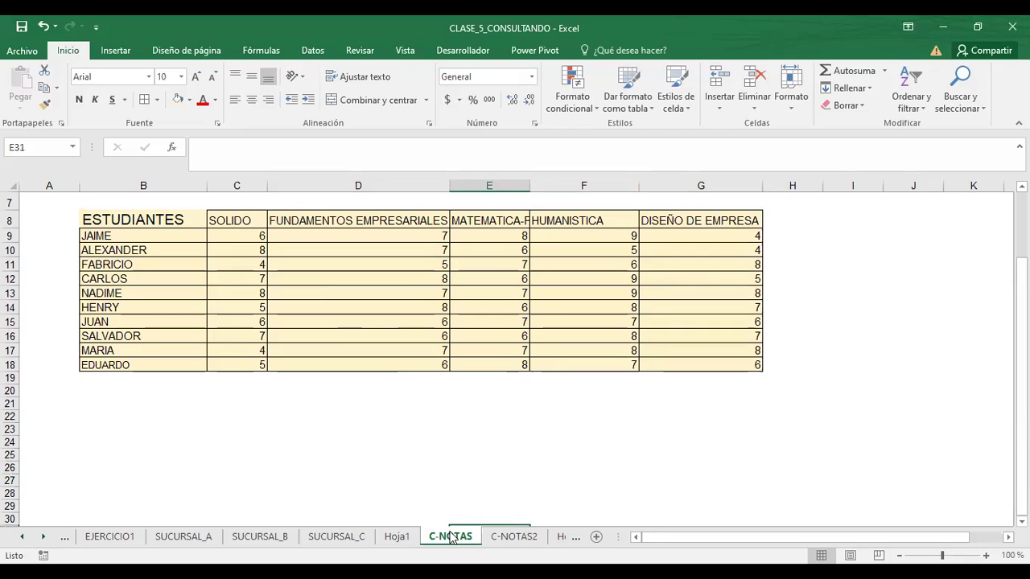
{"action": "left_click", "coordinate": [453, 539]}
{"action": "left_click", "coordinate": [515, 538]}
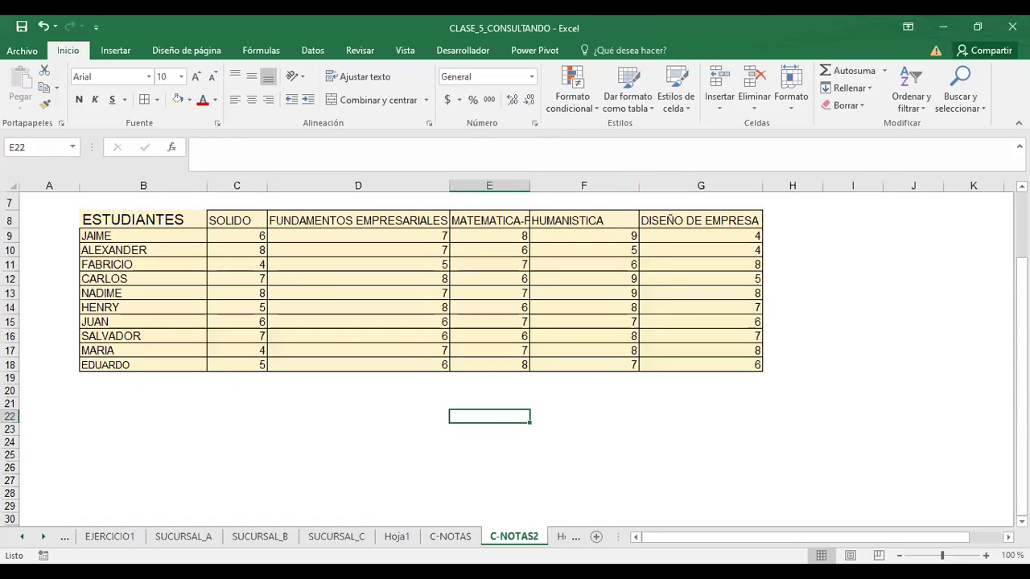
{"action": "left_click", "coordinate": [450, 537]}
{"action": "left_click", "coordinate": [519, 537]}
{"action": "left_click", "coordinate": [476, 537]}
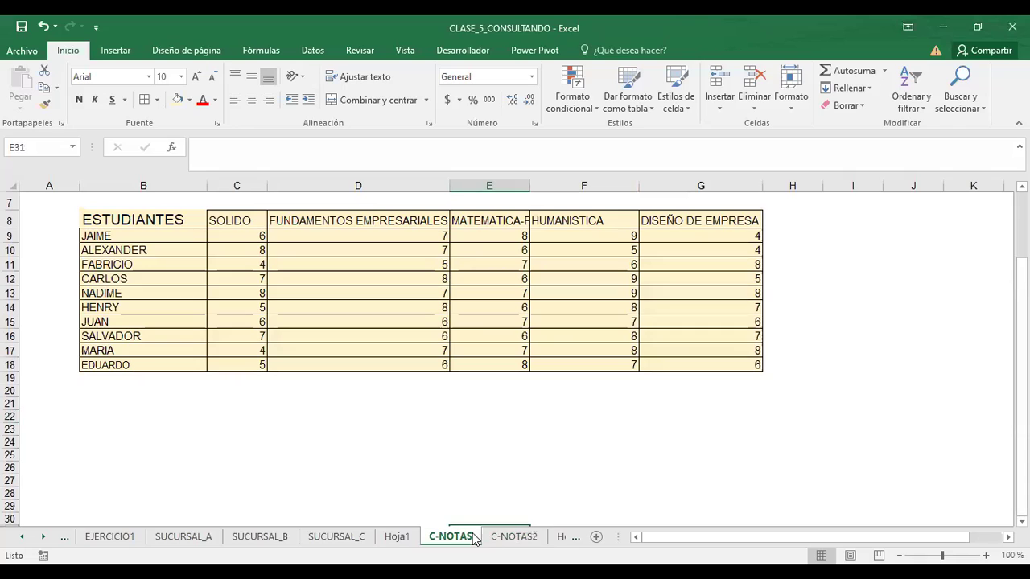
{"action": "left_click", "coordinate": [537, 537]}
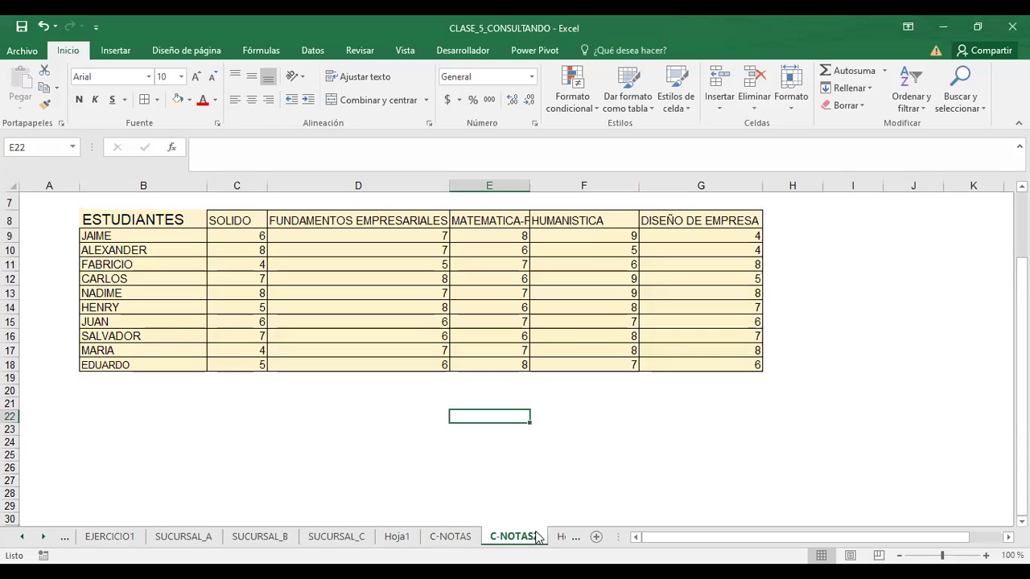
{"action": "left_click", "coordinate": [458, 537]}
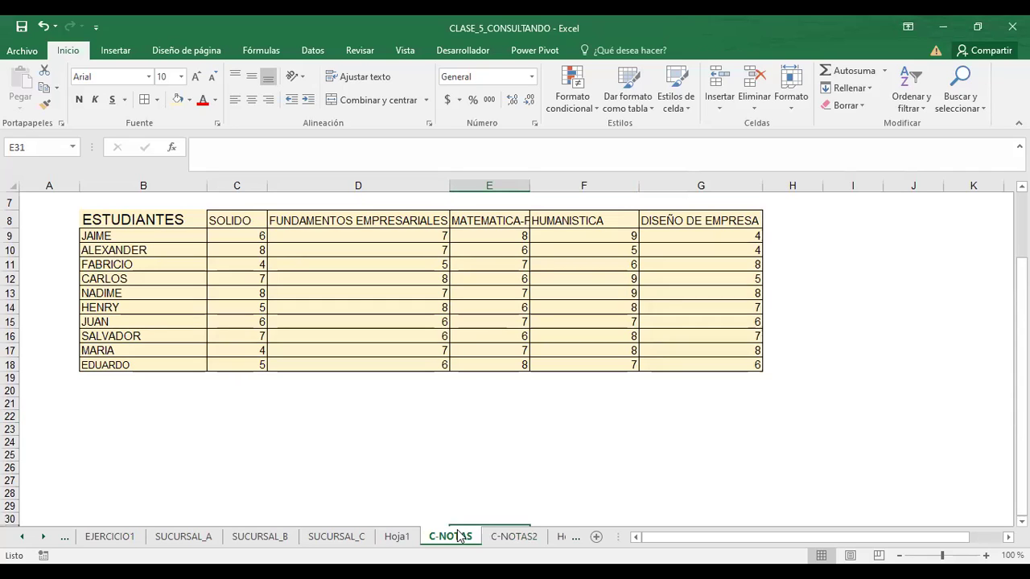
{"action": "left_click", "coordinate": [406, 466]}
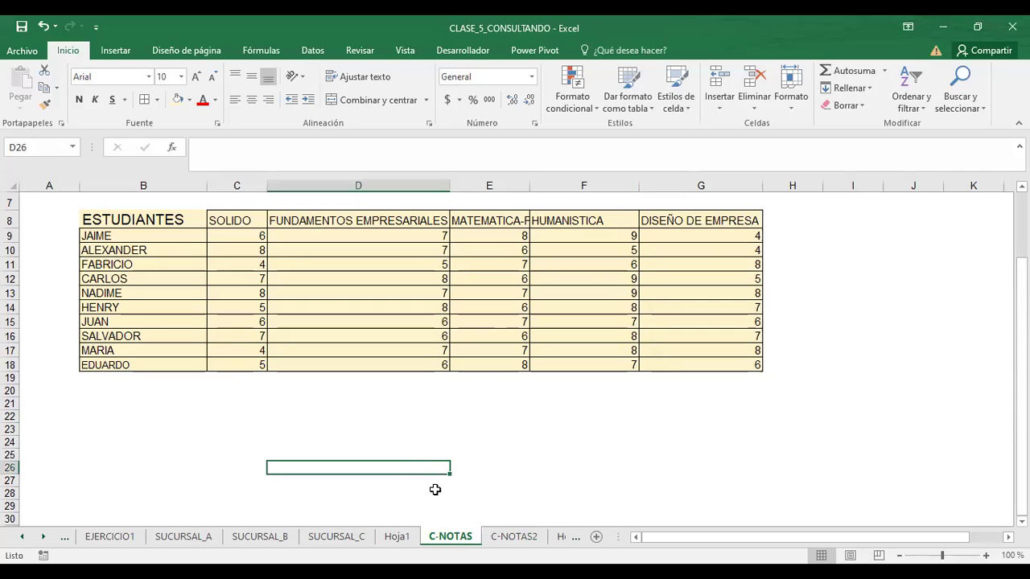
{"action": "left_click", "coordinate": [507, 537]}
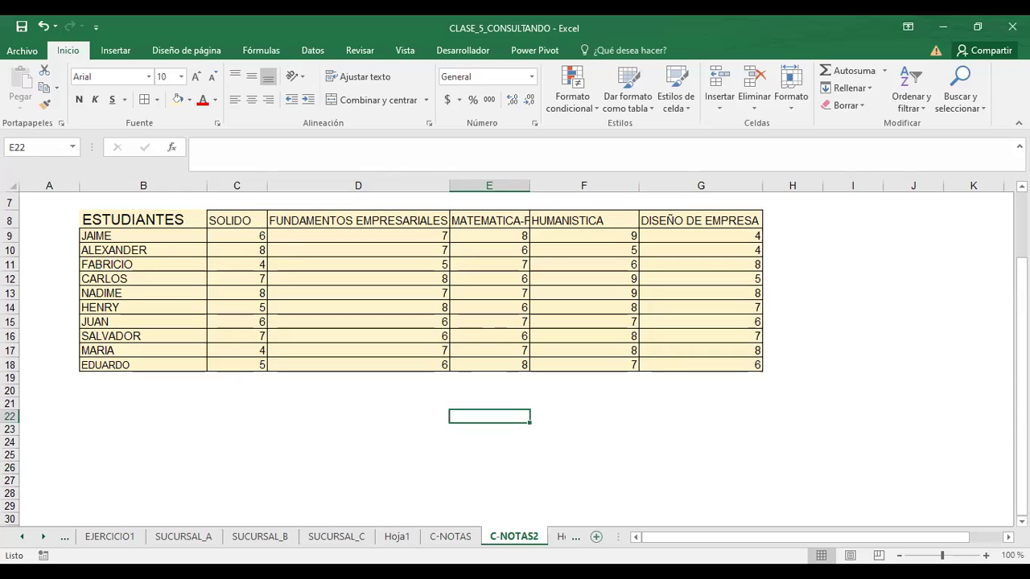
{"action": "left_click", "coordinate": [452, 536]}
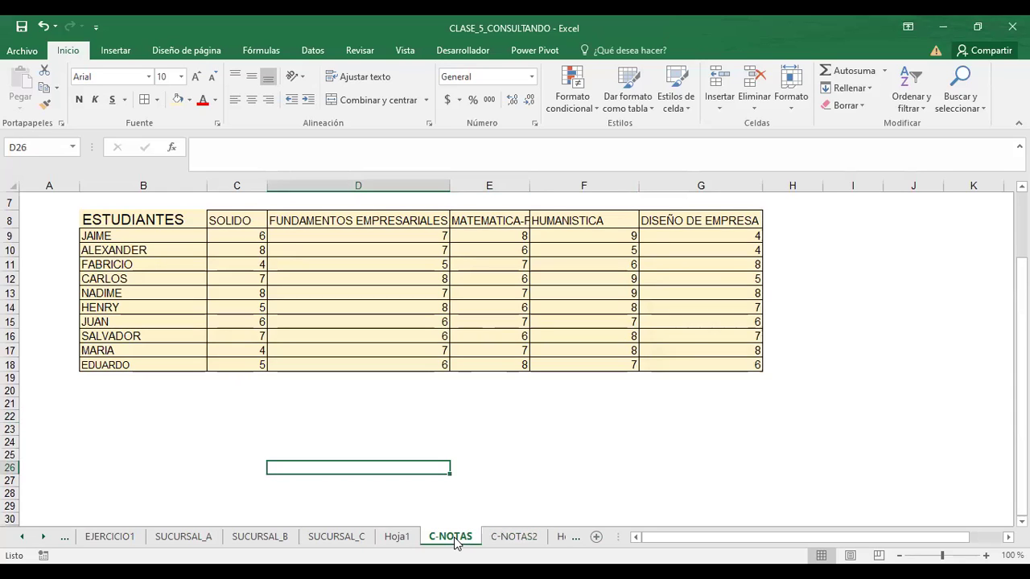
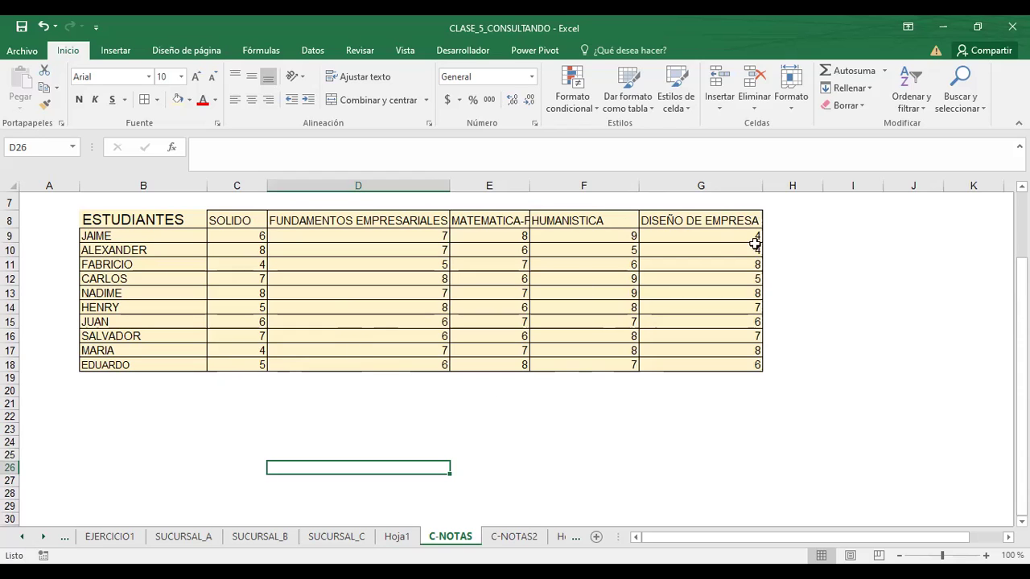
- Enter the heading PROMEDIO in cell H8 of C-NOTAS
{"action": "left_click", "coordinate": [770, 207]}
{"action": "left_click", "coordinate": [777, 218]}
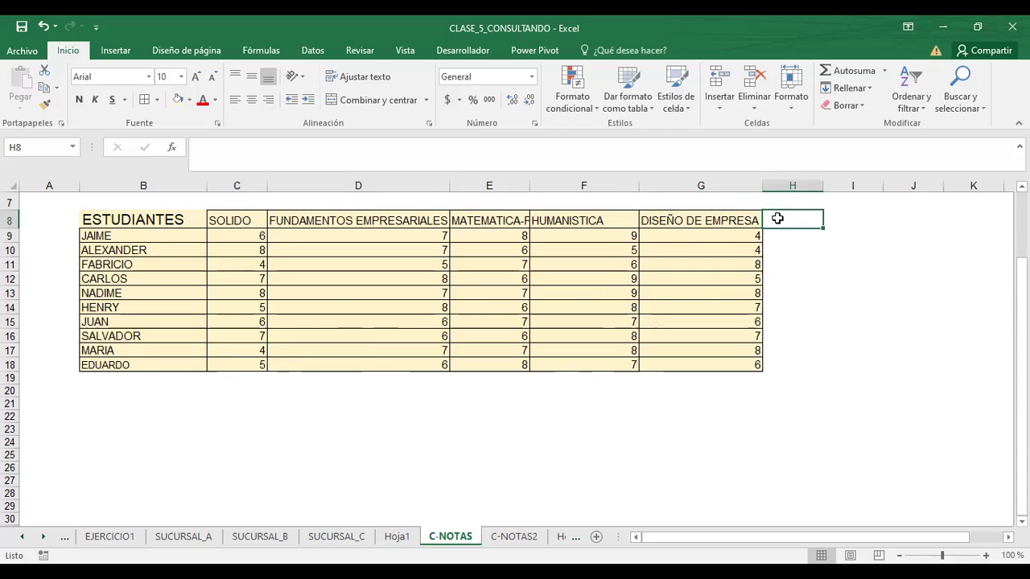
{"action": "type", "text": "PROMEDIO"}
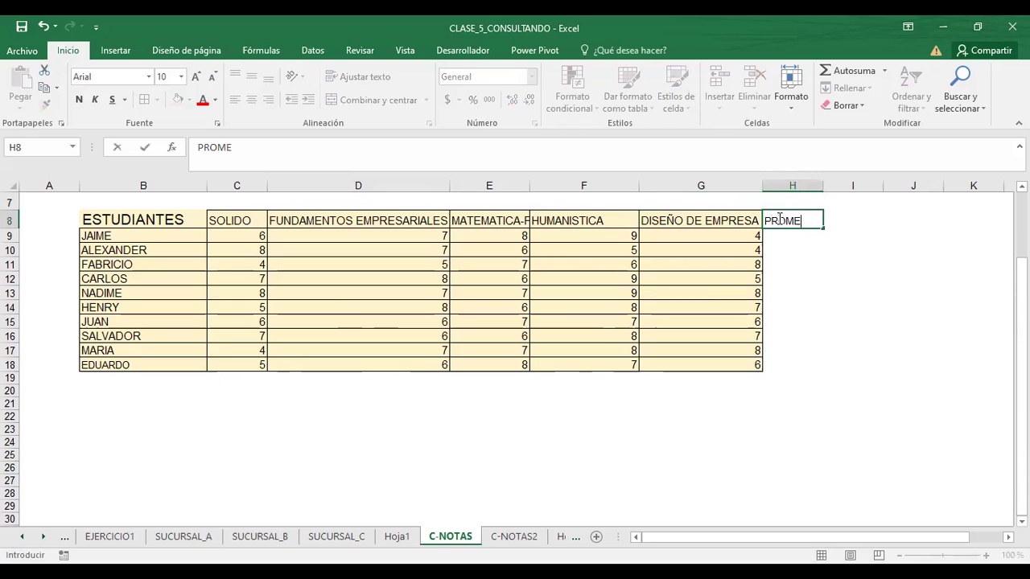
{"action": "key", "text": "Return"}
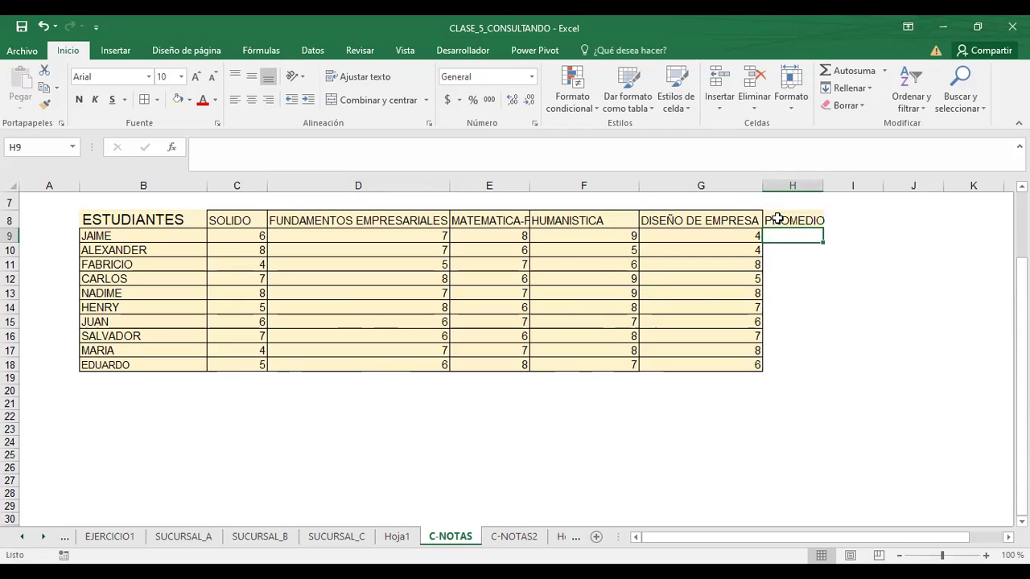
- Apply All Borders to H8:H18 so the PROMEDIO column matches the grades table
{"action": "left_click", "coordinate": [777, 218]}
{"action": "left_click_drag", "start_coordinate": [822, 228], "coordinate": [823, 369]}
{"action": "left_click", "coordinate": [792, 416]}
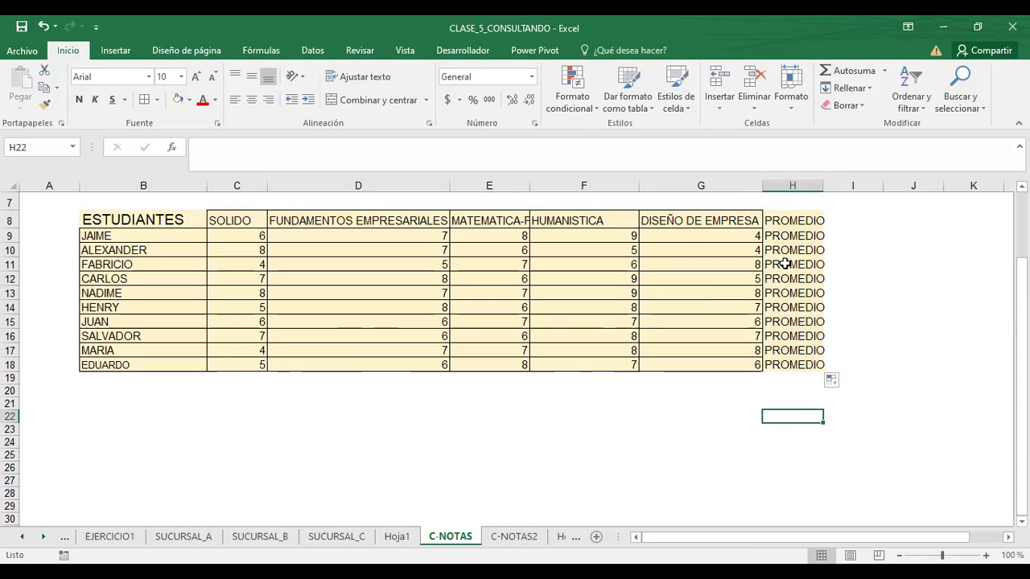
{"action": "left_click", "coordinate": [44, 26]}
{"action": "left_click", "coordinate": [805, 275]}
{"action": "left_click_drag", "start_coordinate": [791, 239], "coordinate": [795, 364]}
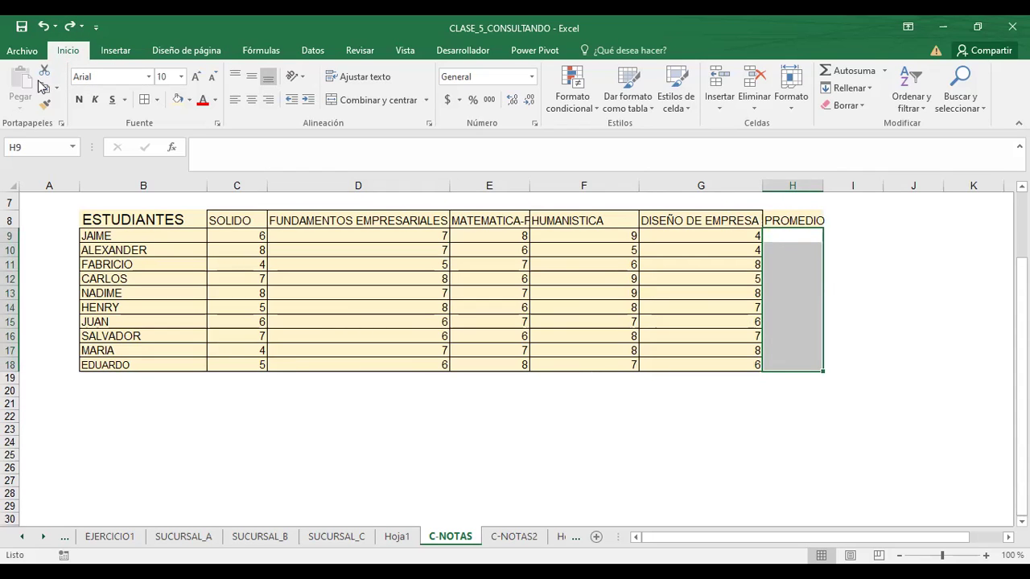
{"action": "left_click", "coordinate": [583, 441]}
{"action": "left_click", "coordinate": [804, 217]}
{"action": "left_click_drag", "start_coordinate": [805, 217], "coordinate": [819, 365]}
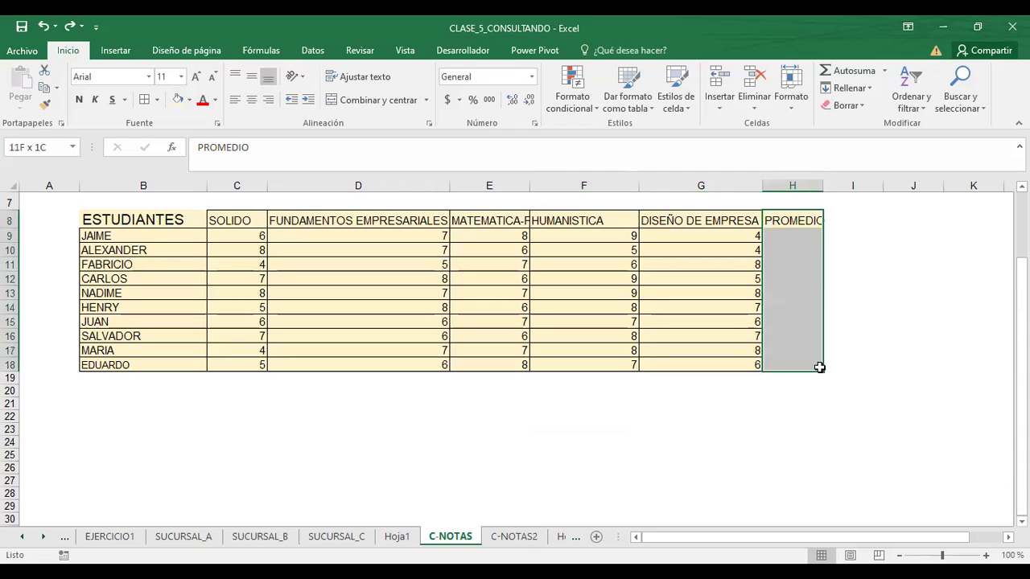
{"action": "left_click", "coordinate": [144, 99]}
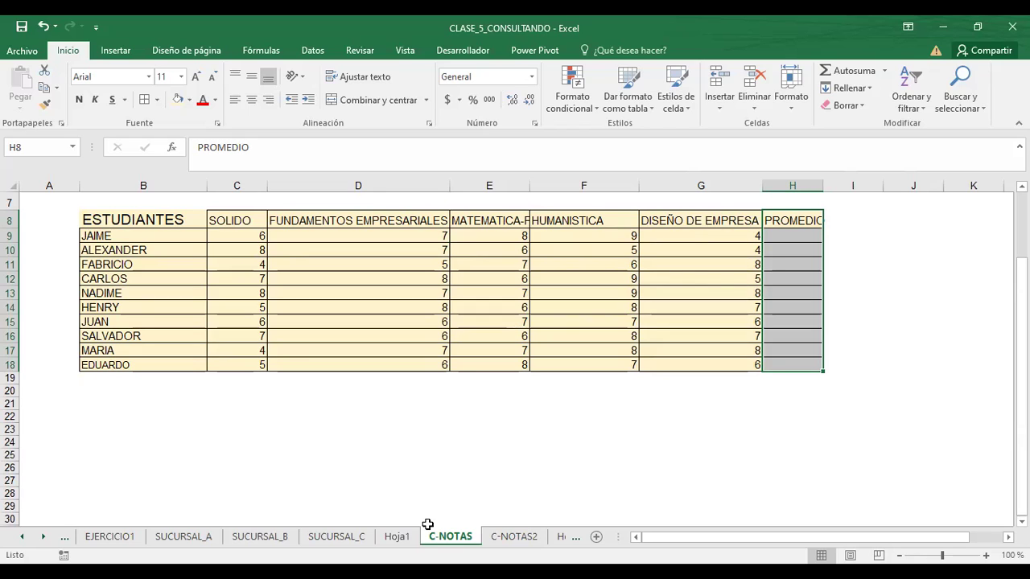
{"action": "left_click", "coordinate": [120, 375]}
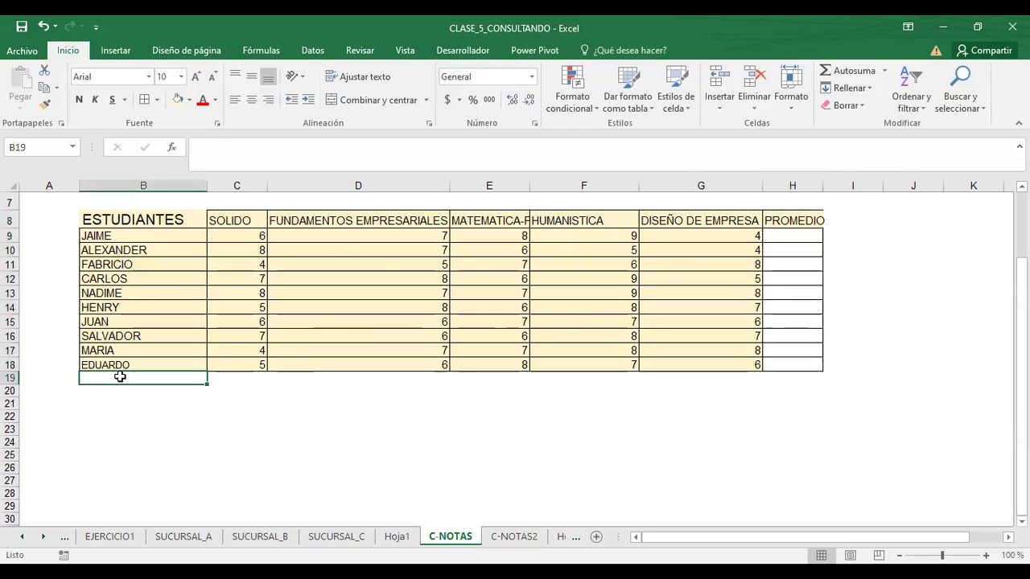
{"action": "left_click", "coordinate": [251, 377]}
{"action": "left_click", "coordinate": [308, 376]}
{"action": "left_click", "coordinate": [493, 375]}
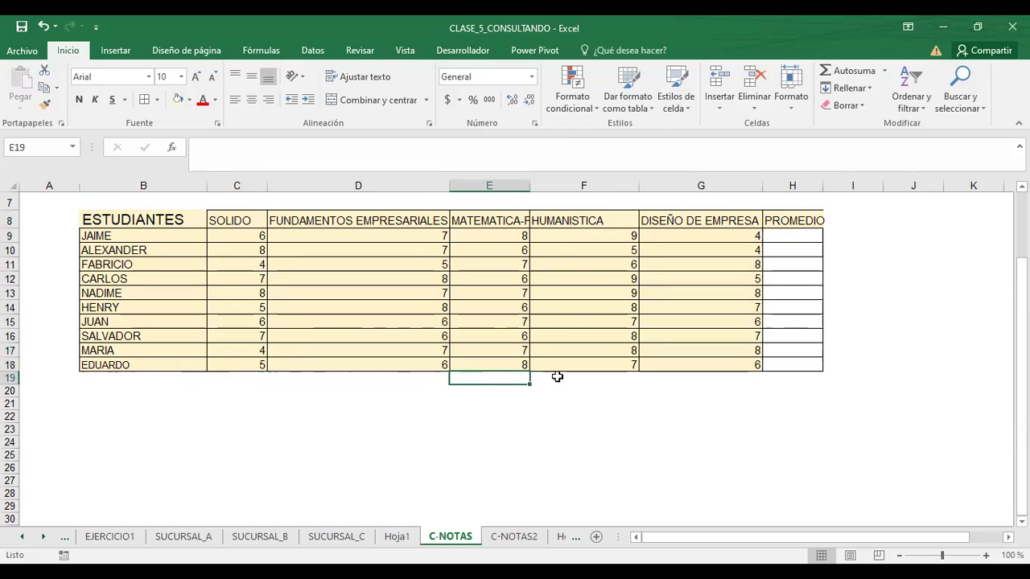
{"action": "left_click", "coordinate": [621, 376]}
{"action": "left_click", "coordinate": [683, 380]}
{"action": "left_click", "coordinate": [784, 379]}
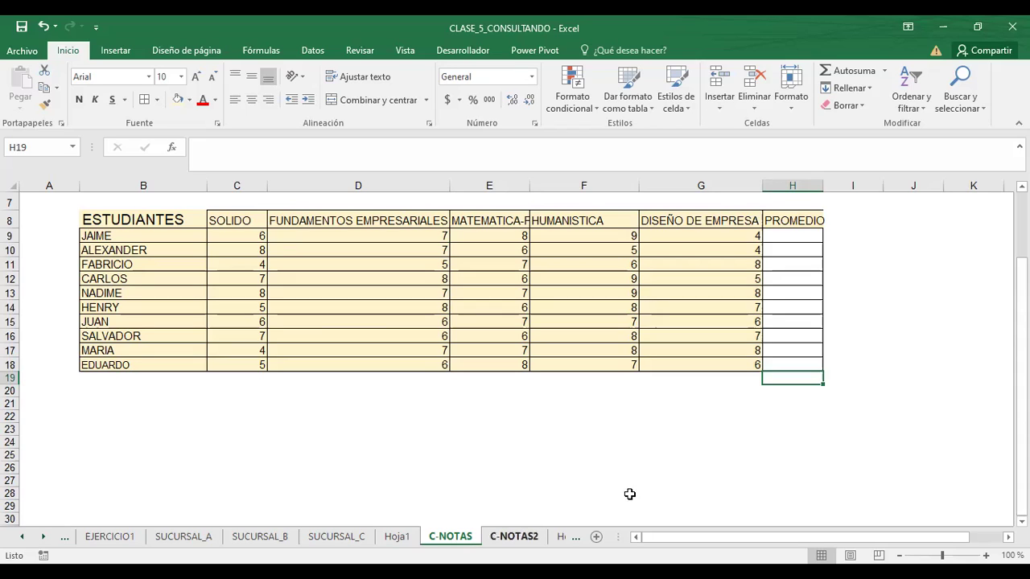
{"action": "left_click", "coordinate": [115, 381]}
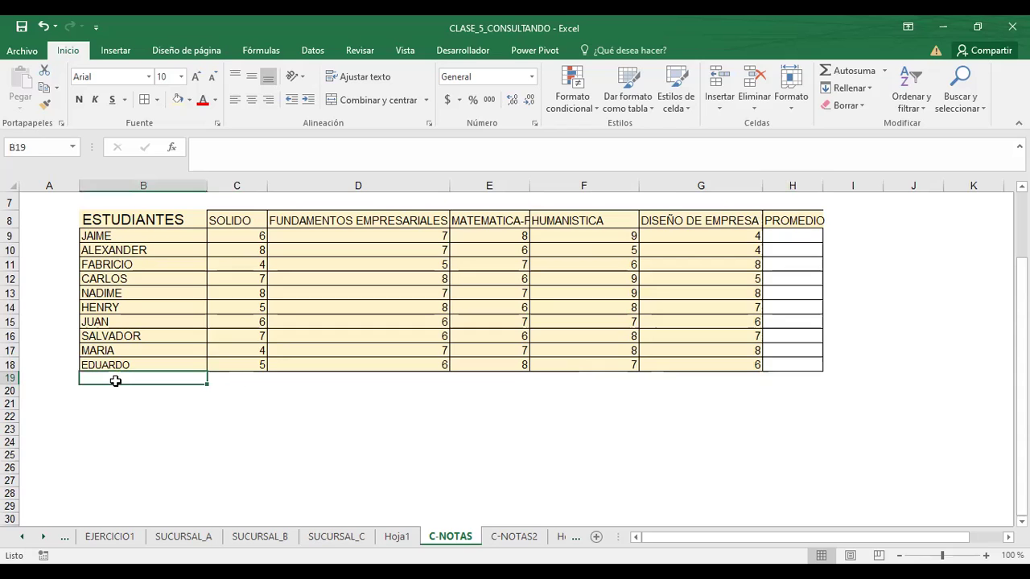
{"action": "left_click_drag", "start_coordinate": [115, 380], "coordinate": [786, 375]}
{"action": "left_click", "coordinate": [175, 431]}
{"action": "left_click_drag", "start_coordinate": [83, 372], "coordinate": [793, 395]}
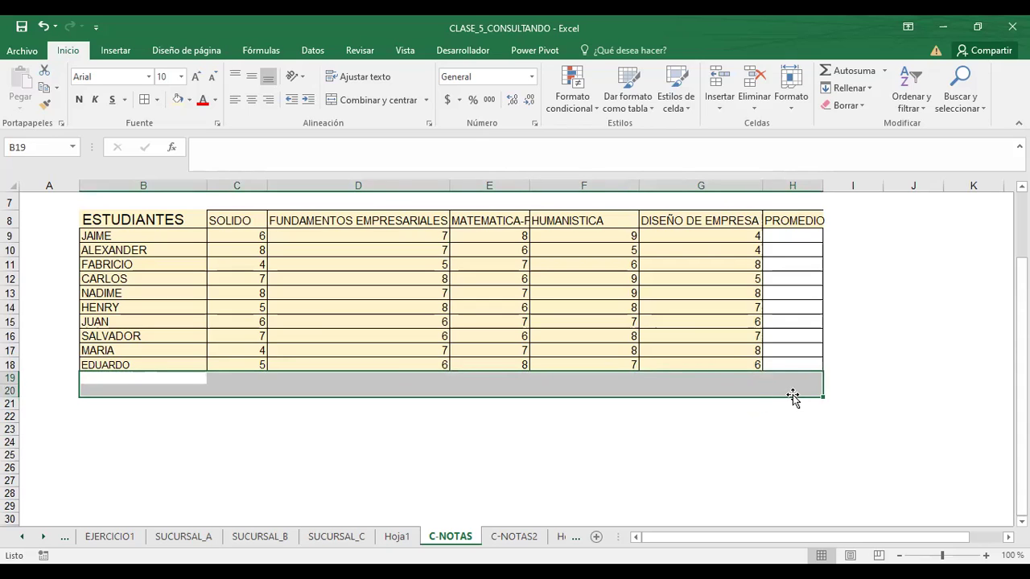
{"action": "left_click", "coordinate": [683, 443]}
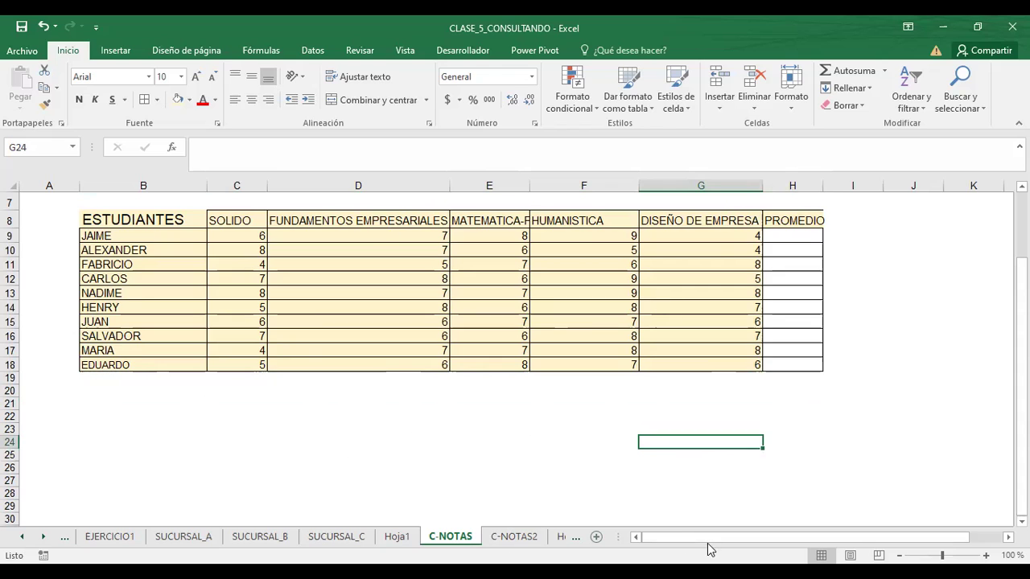
{"action": "left_click_drag", "start_coordinate": [790, 539], "coordinate": [863, 514]}
{"action": "left_click", "coordinate": [282, 415]}
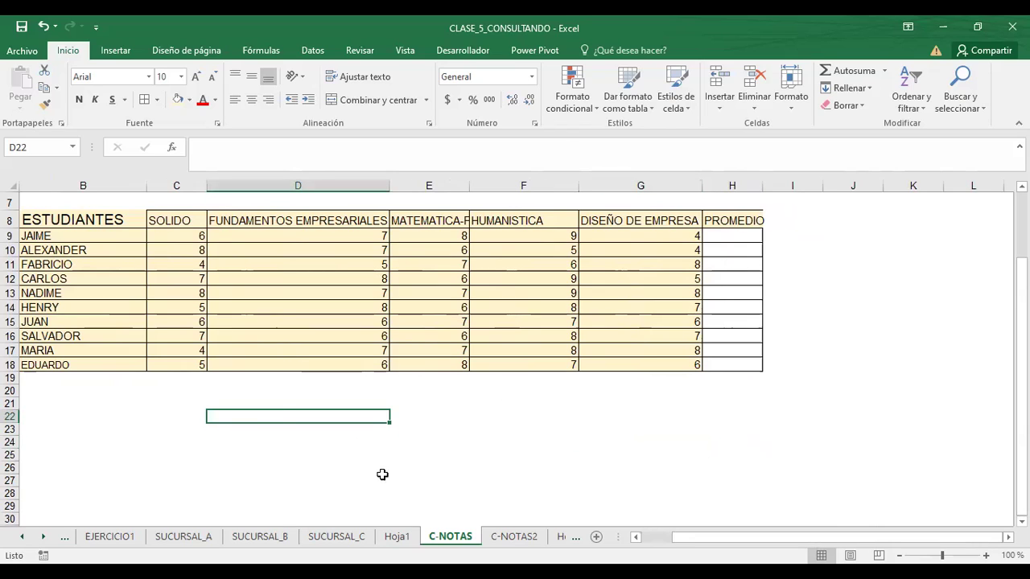
{"action": "left_click", "coordinate": [654, 453]}
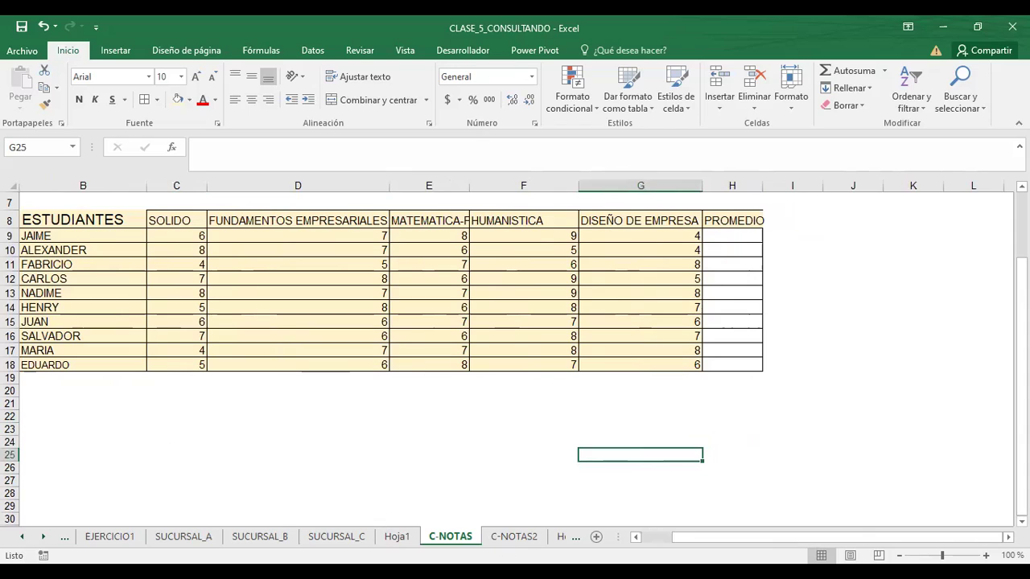
{"action": "left_click", "coordinate": [497, 537]}
{"action": "left_click", "coordinate": [454, 537]}
{"action": "left_click", "coordinate": [500, 537]}
{"action": "left_click", "coordinate": [465, 537]}
{"action": "left_click", "coordinate": [497, 538]}
{"action": "left_click", "coordinate": [452, 537]}
{"action": "left_click", "coordinate": [499, 538]}
{"action": "left_click", "coordinate": [440, 538]}
{"action": "left_click", "coordinate": [520, 537]}
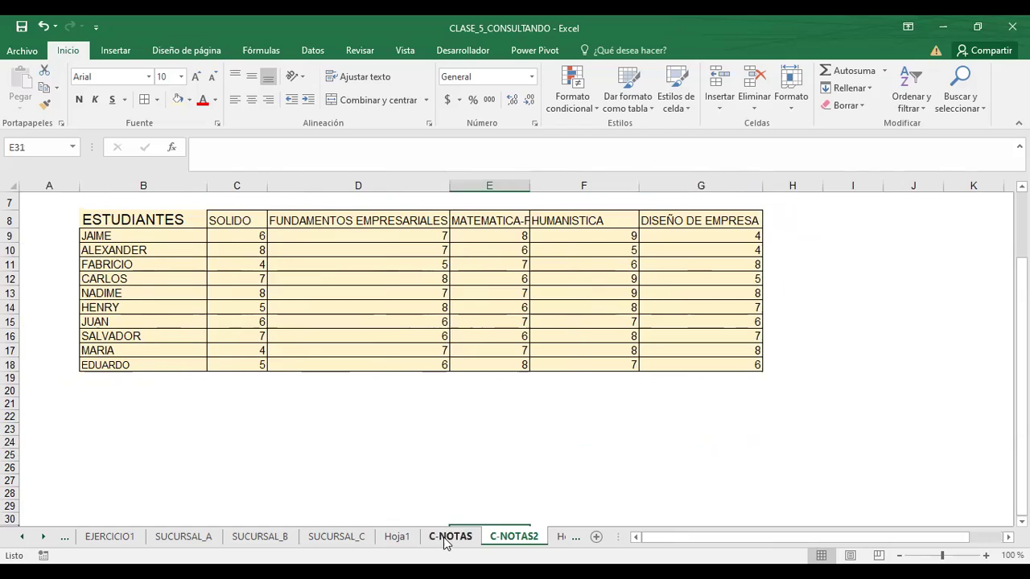
{"action": "left_click", "coordinate": [452, 537]}
{"action": "left_click", "coordinate": [460, 539]}
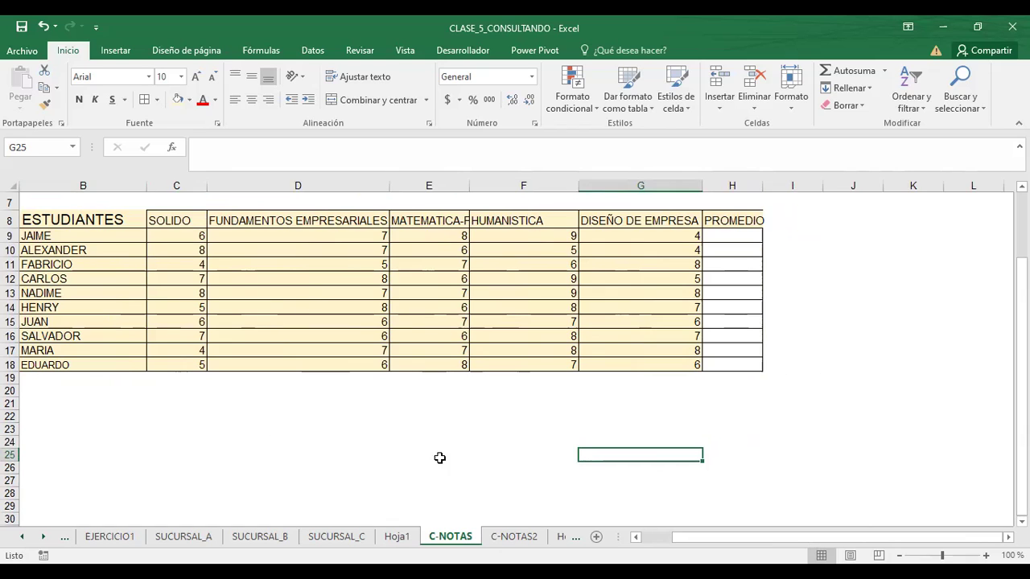
{"action": "left_click", "coordinate": [511, 537]}
{"action": "left_click", "coordinate": [452, 536]}
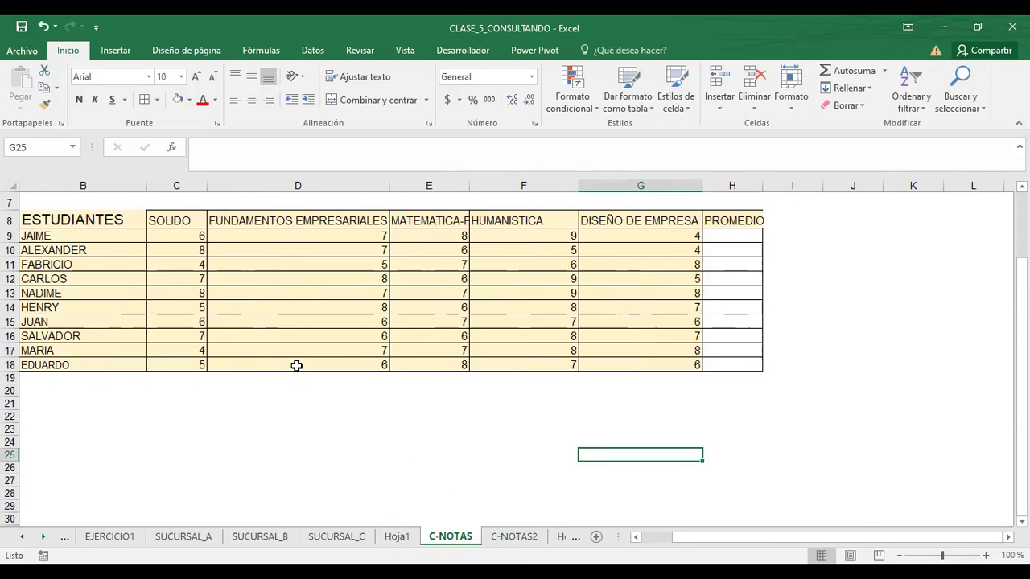
{"action": "left_click", "coordinate": [526, 538]}
{"action": "left_click", "coordinate": [478, 539]}
{"action": "left_click", "coordinate": [251, 208]}
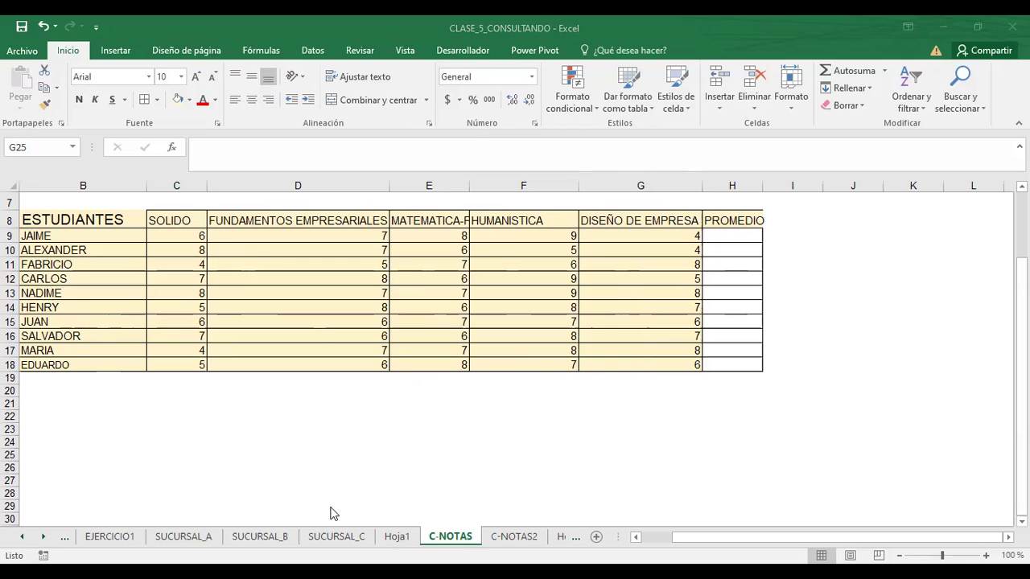
- Move through the Hoja1, EJERCICIO1 and C-NOTAS sheets, ending on C-NOTAS2
{"action": "left_click", "coordinate": [396, 535]}
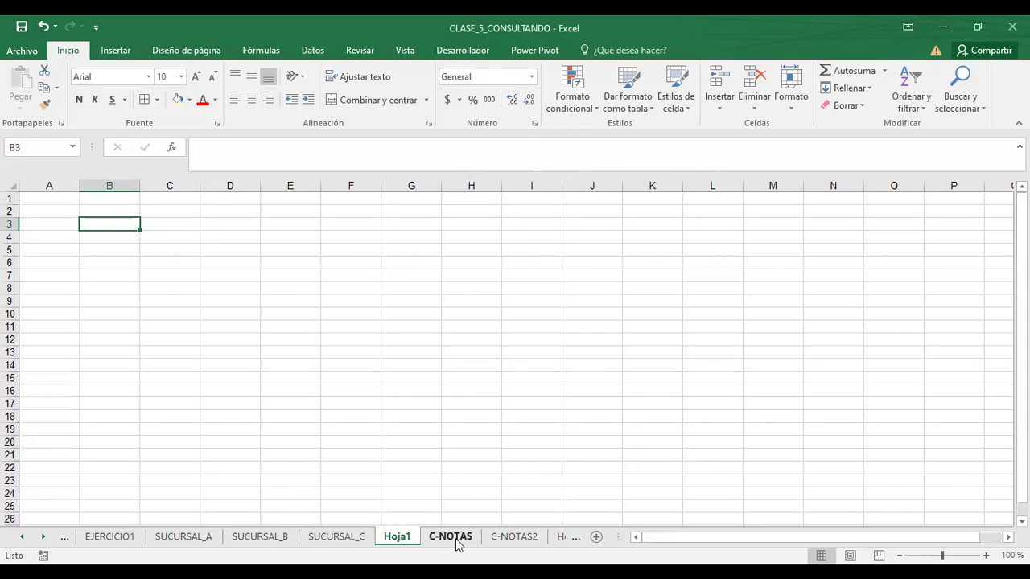
{"action": "left_click", "coordinate": [455, 537]}
{"action": "left_click", "coordinate": [503, 537]}
{"action": "left_click", "coordinate": [400, 536]}
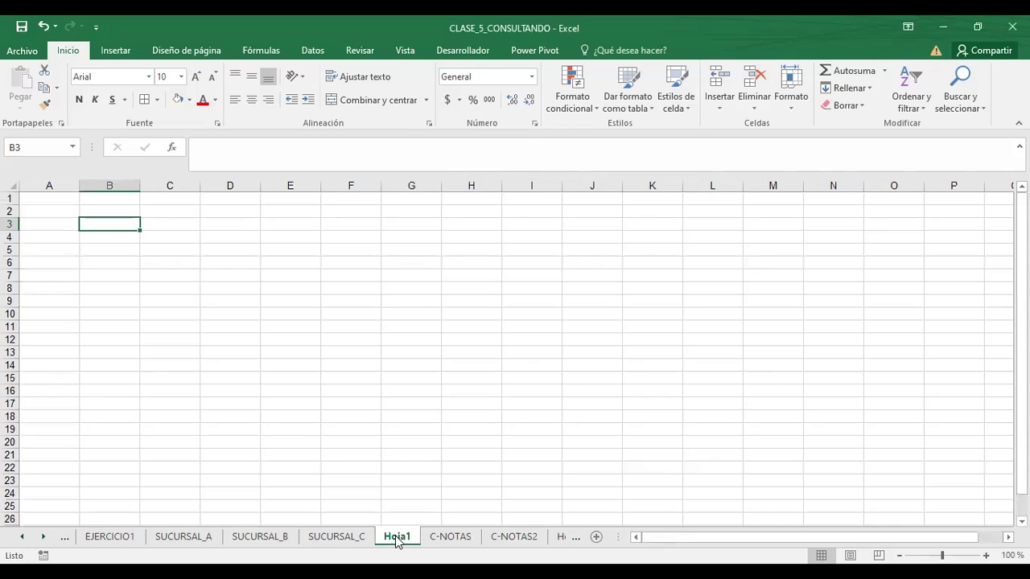
{"action": "left_click", "coordinate": [121, 539]}
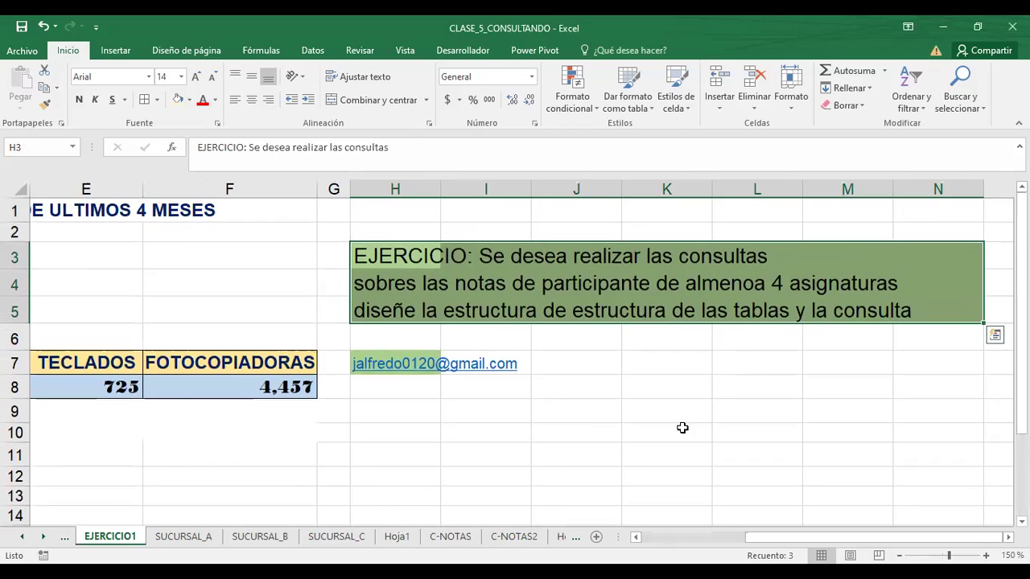
{"action": "left_click", "coordinate": [747, 432]}
{"action": "left_click", "coordinate": [453, 539]}
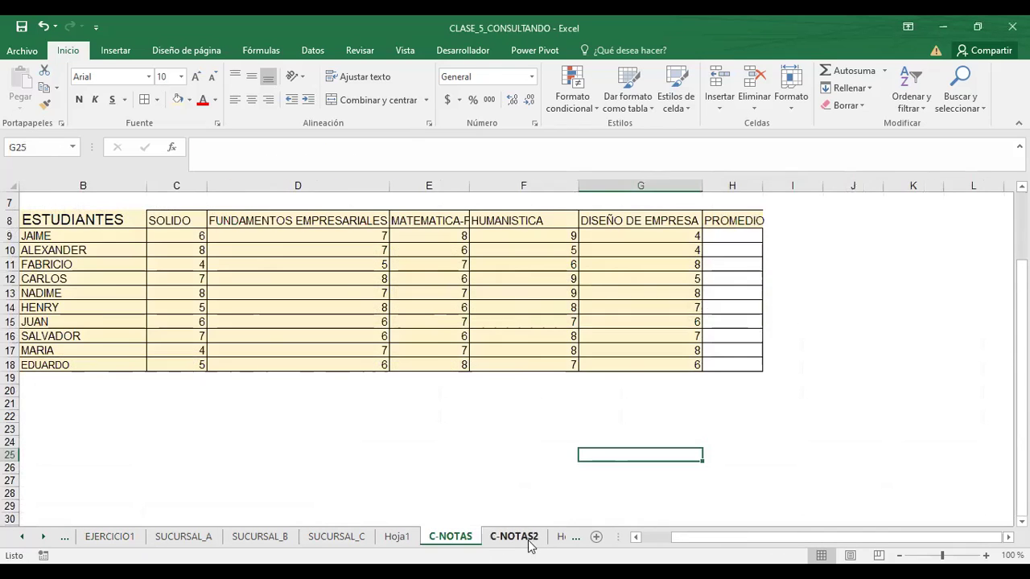
{"action": "left_click", "coordinate": [527, 539]}
{"action": "left_click", "coordinate": [467, 537]}
{"action": "left_click", "coordinate": [513, 540]}
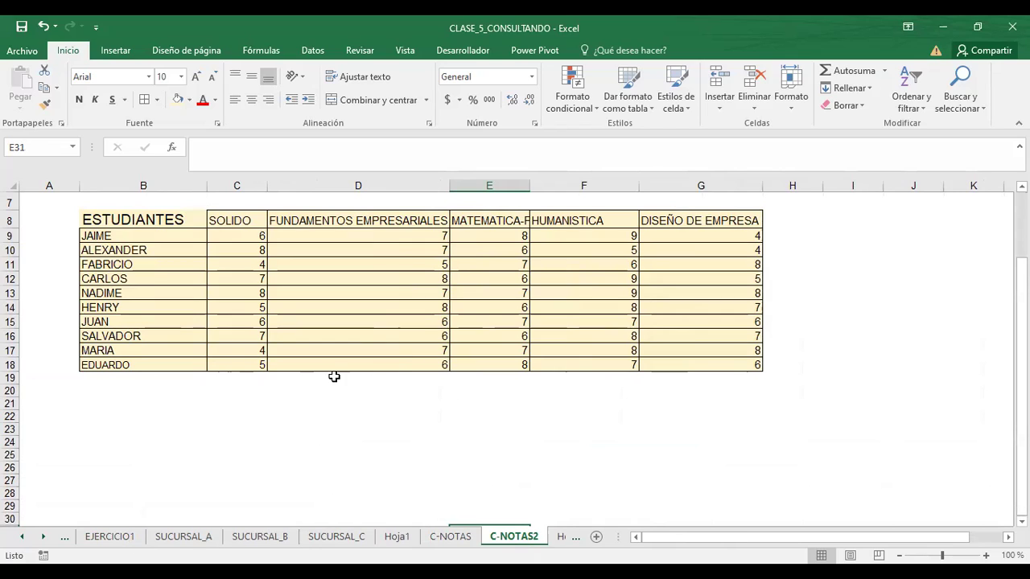
{"action": "left_click", "coordinate": [119, 220]}
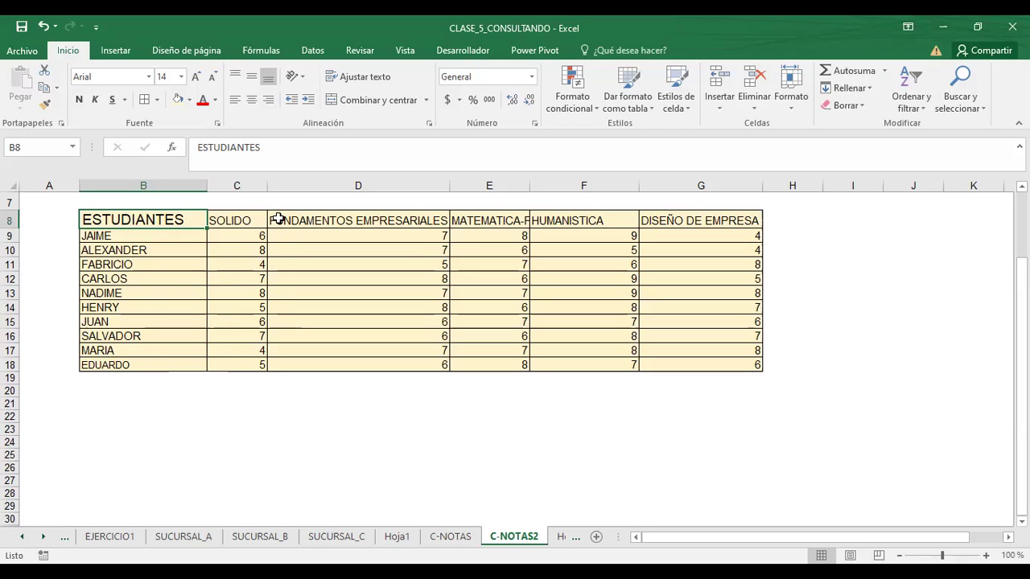
- Insert two blank columns before SOLIDO, right after ESTUDIANTES
{"action": "left_click", "coordinate": [243, 184]}
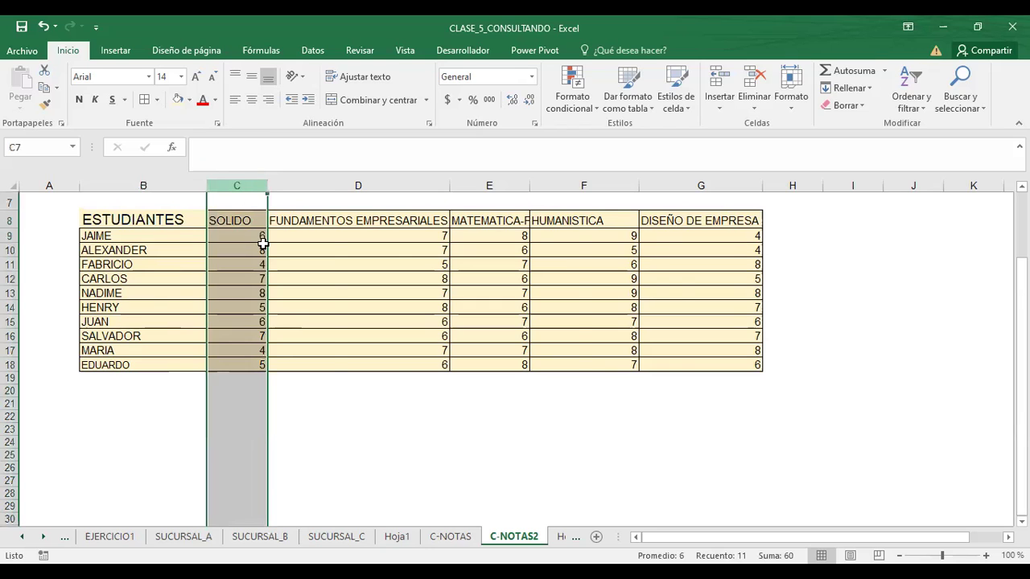
{"action": "key", "text": "ctrl+plus"}
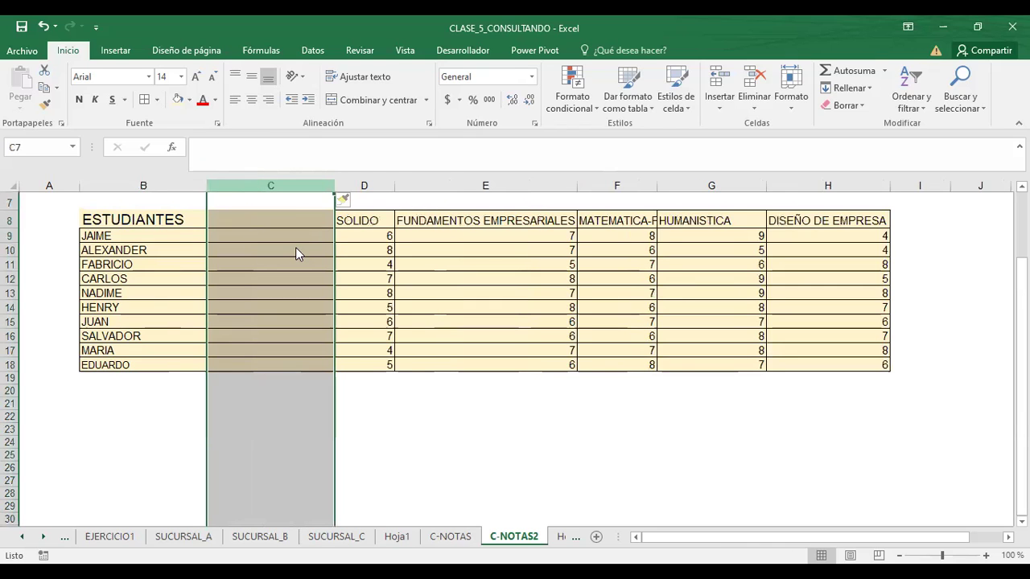
{"action": "key", "text": "shift+F10"}
{"action": "left_click", "coordinate": [309, 300]}
{"action": "left_click", "coordinate": [407, 279]}
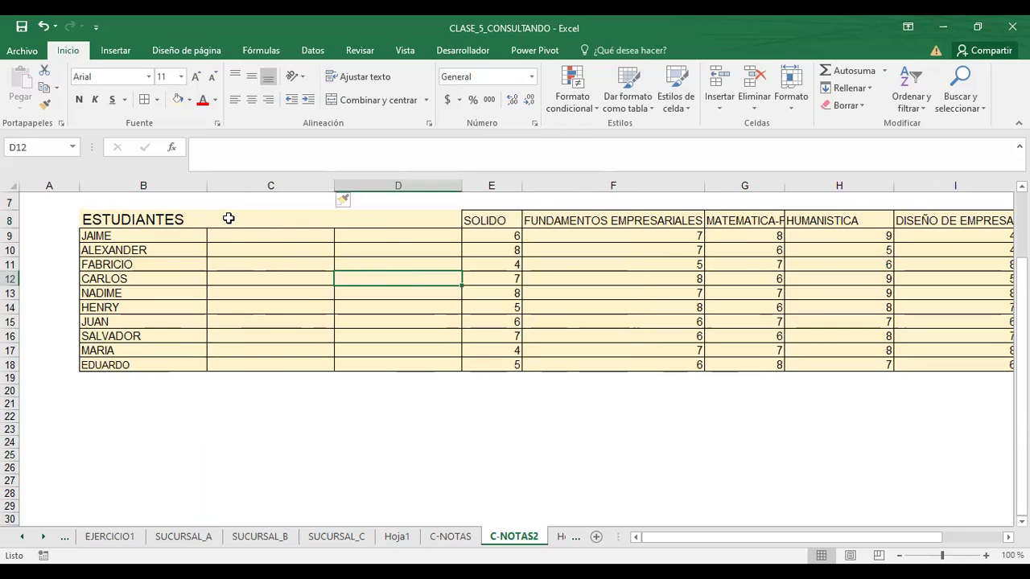
- Label the new columns AÑO in C8 and CICLO in D8
{"action": "left_click", "coordinate": [228, 218]}
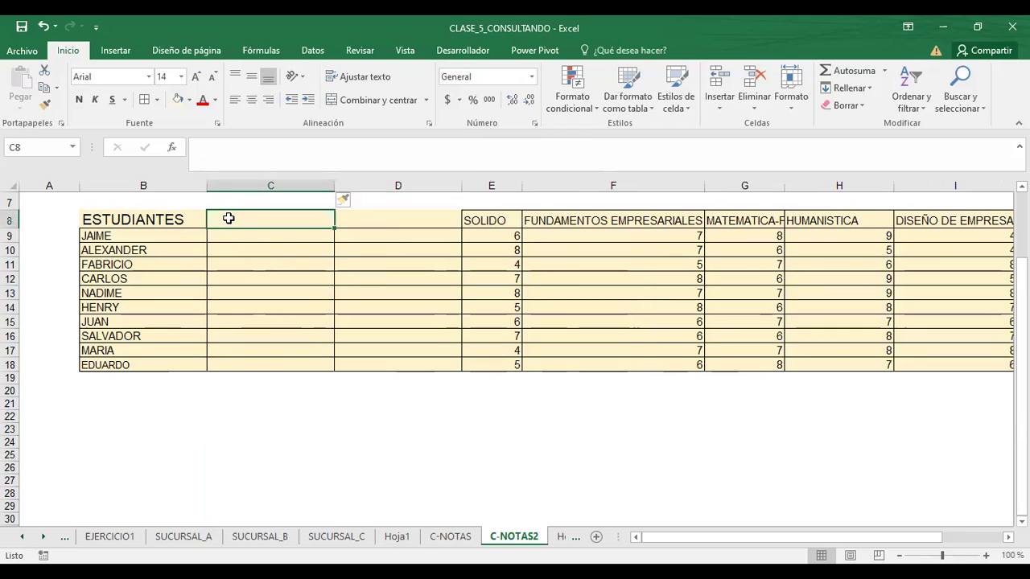
{"action": "type", "text": "AÑO"}
{"action": "key", "text": "Tab"}
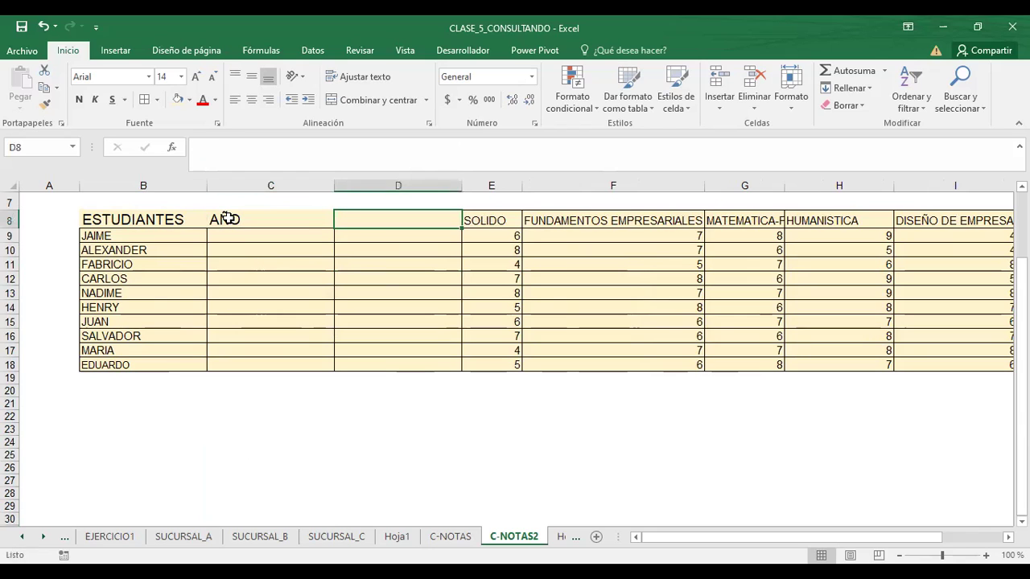
{"action": "type", "text": "CICLO+"}
- Confirm the CICLO header and decrease the font size of the whole header row
{"action": "key", "text": "BackSpace"}
{"action": "key", "text": "Return"}
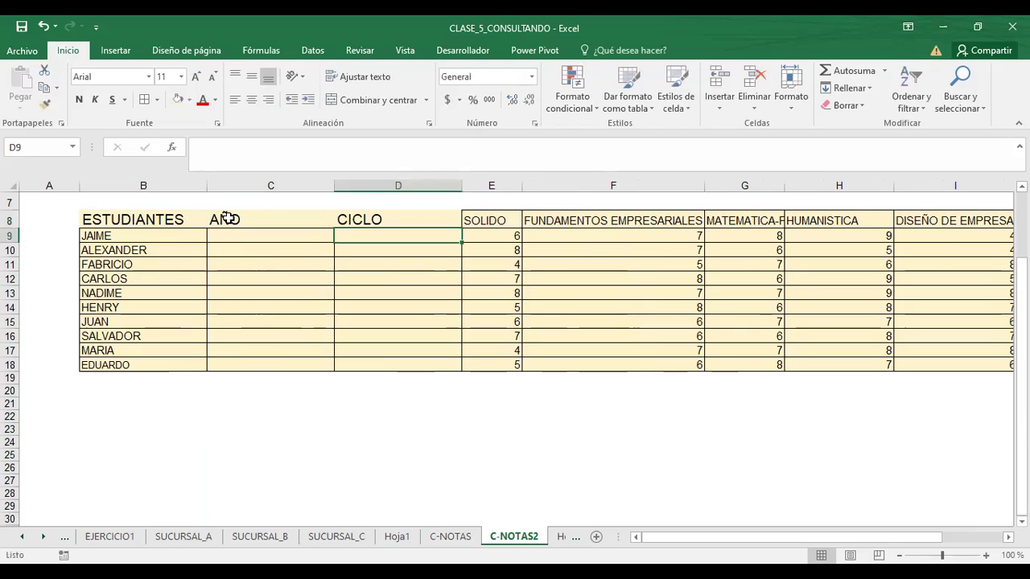
{"action": "left_click_drag", "start_coordinate": [117, 222], "coordinate": [480, 218]}
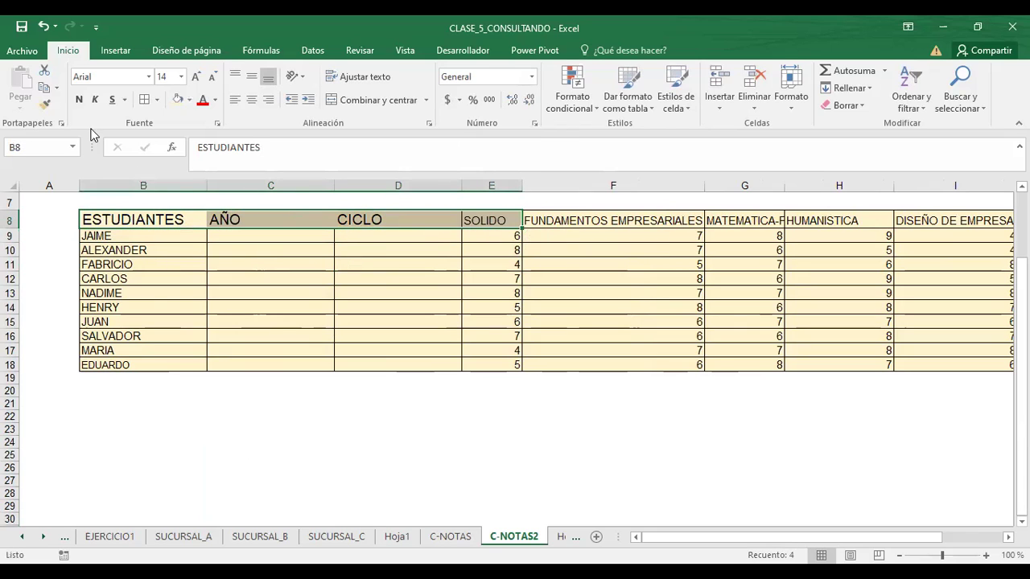
{"action": "left_click", "coordinate": [263, 318]}
{"action": "left_click_drag", "start_coordinate": [95, 203], "coordinate": [878, 223]}
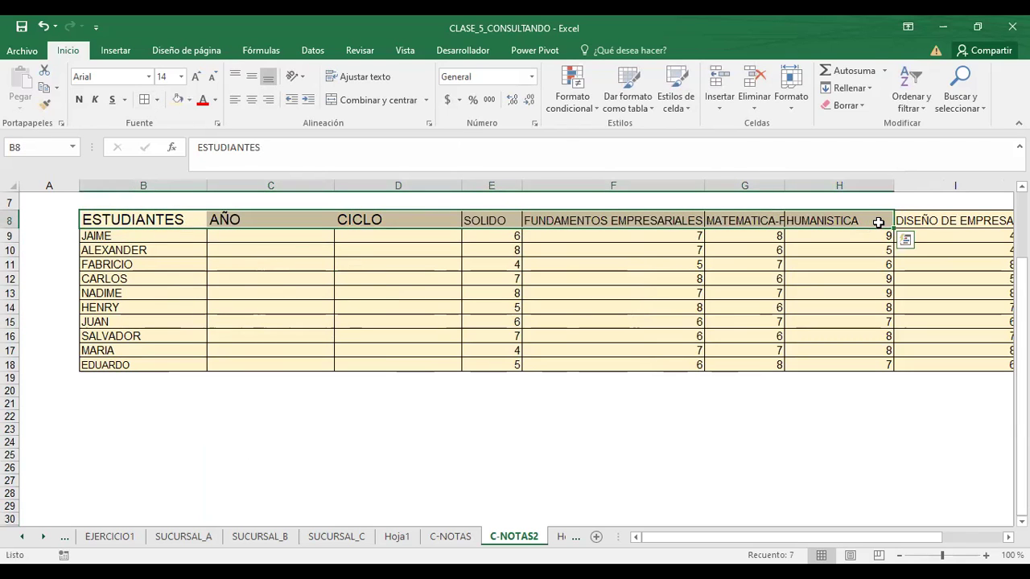
{"action": "left_click", "coordinate": [214, 80]}
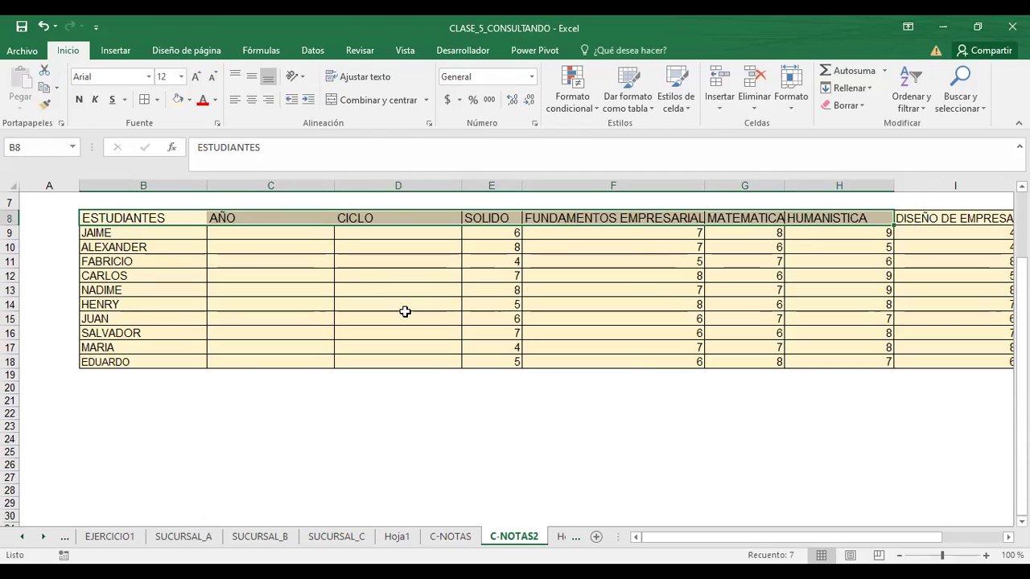
- Apply All Borders to the ESTUDIANTES, AÑO and CICLO headers in B8:D8
{"action": "left_click", "coordinate": [357, 278]}
{"action": "left_click_drag", "start_coordinate": [91, 217], "coordinate": [379, 214]}
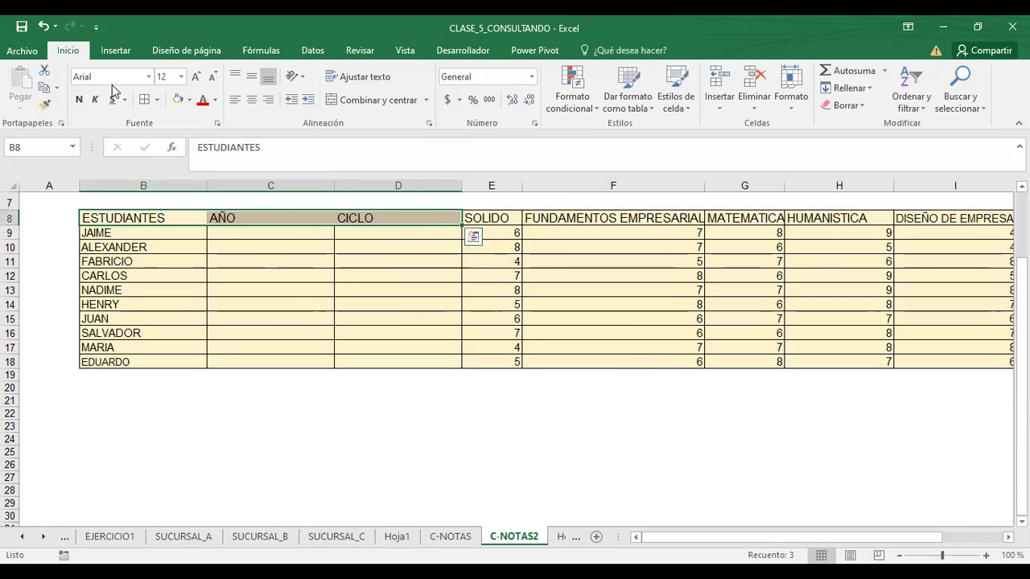
{"action": "left_click", "coordinate": [145, 100]}
{"action": "left_click", "coordinate": [290, 303]}
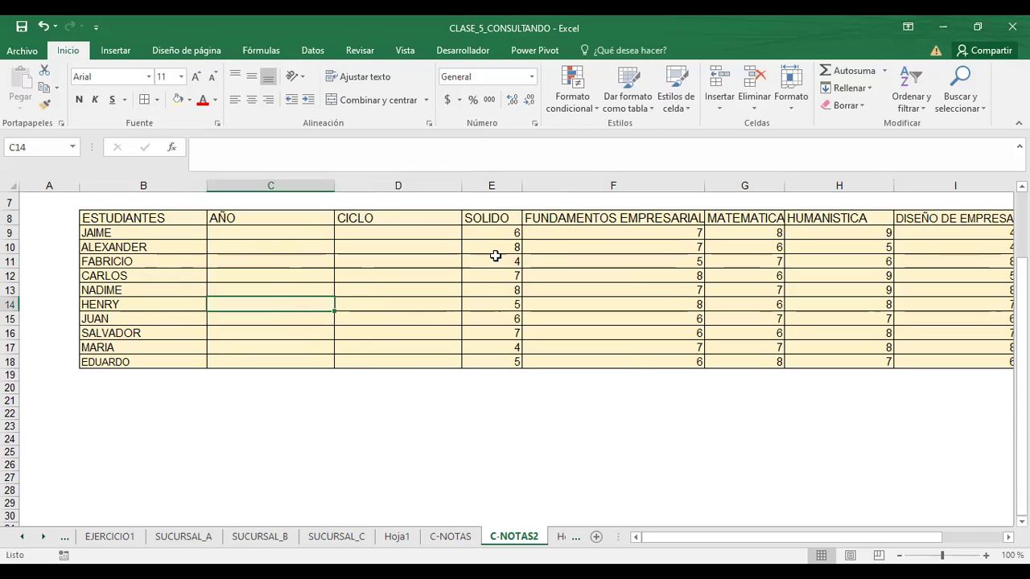
- Enter years 2020, 2010 and 2021 in C9:C11 for JAIME, ALEXANDER and FABRICIO
{"action": "left_click", "coordinate": [248, 232]}
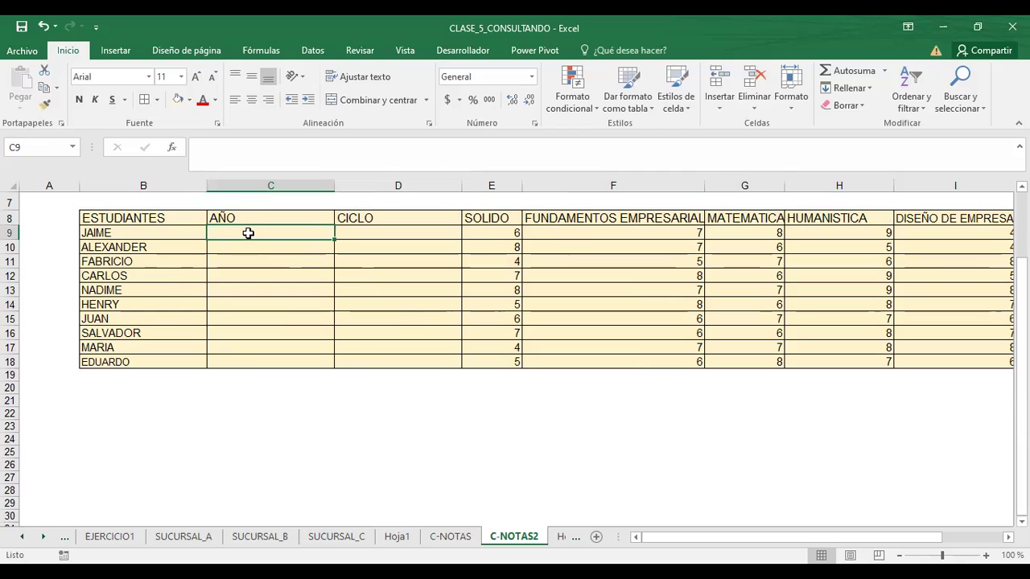
{"action": "type", "text": "2020"}
{"action": "key", "text": "Return"}
{"action": "type", "text": "2"}
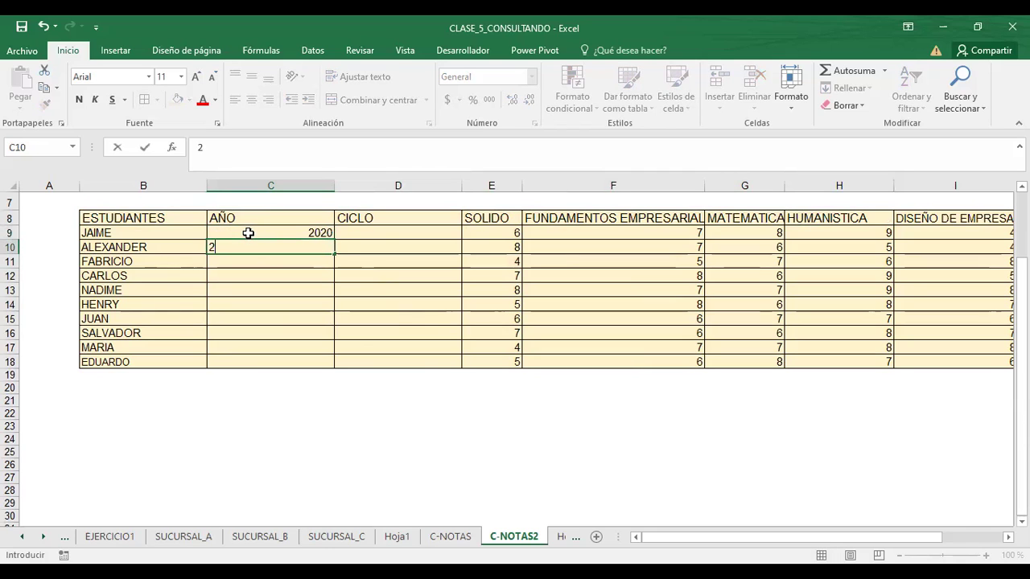
{"action": "type", "text": "010"}
{"action": "key", "text": "Return"}
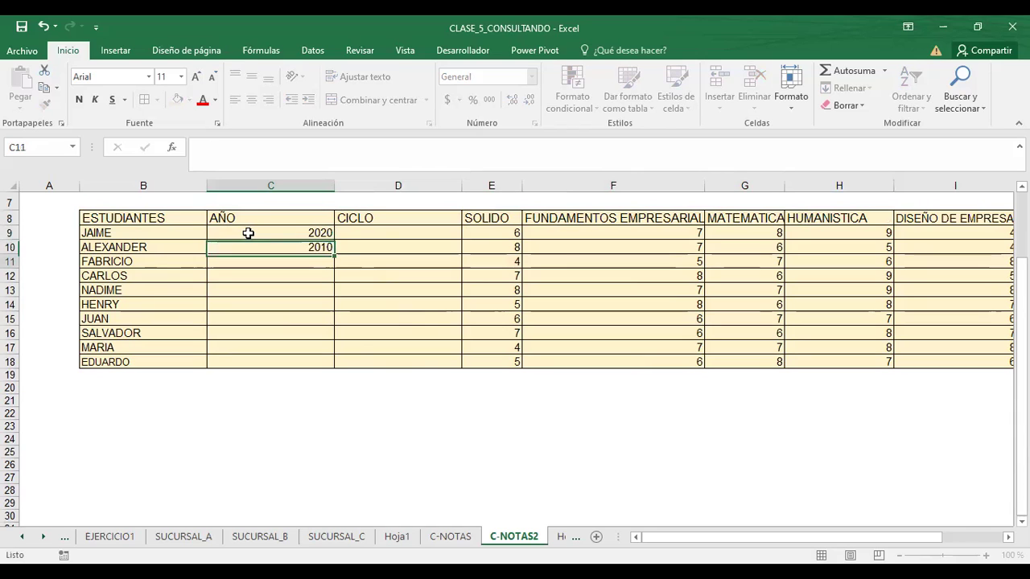
{"action": "type", "text": "2021"}
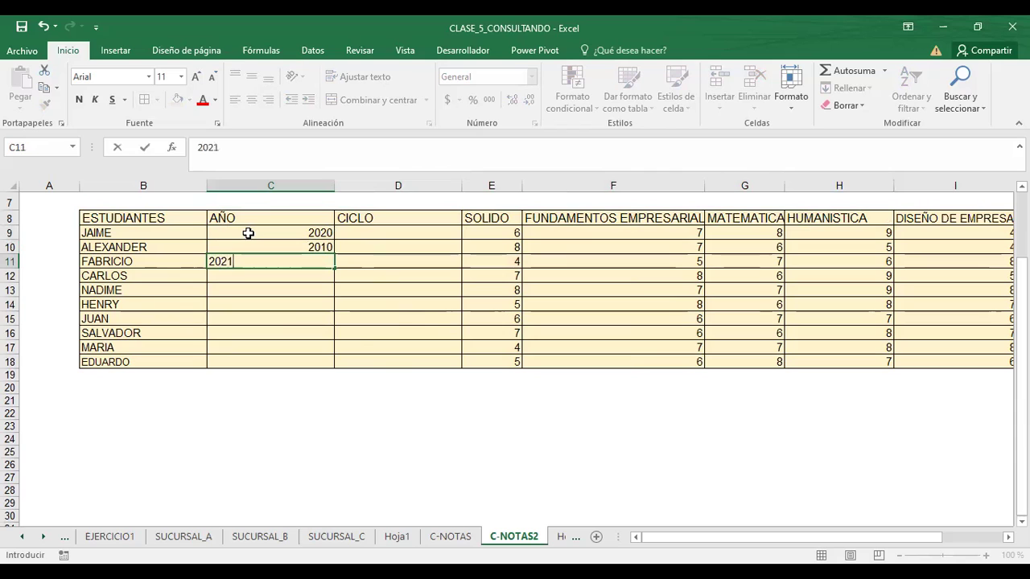
{"action": "key", "text": "Return"}
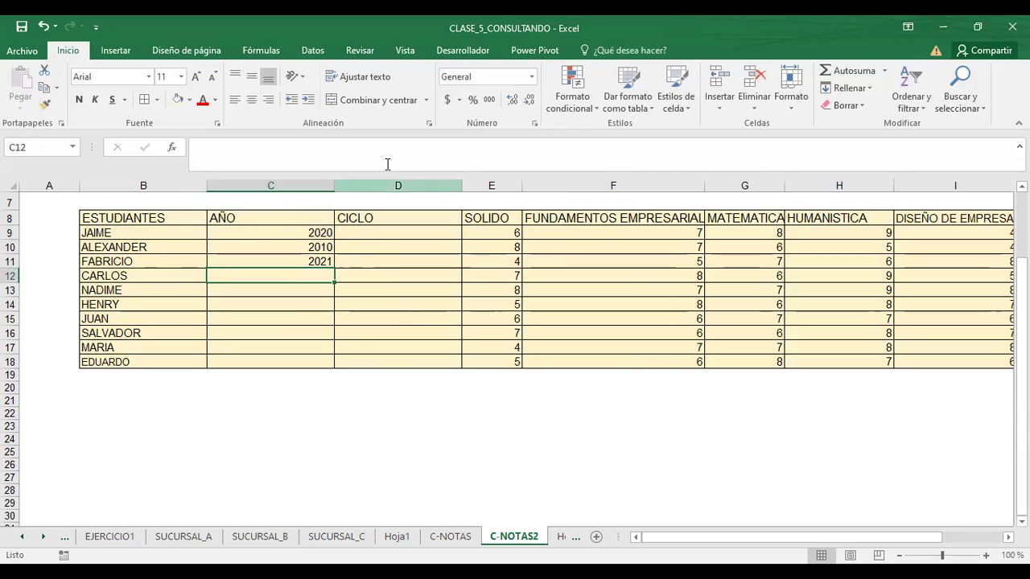
- Try inserting a column before CICLO twice, undoing each attempt
{"action": "left_click", "coordinate": [386, 183]}
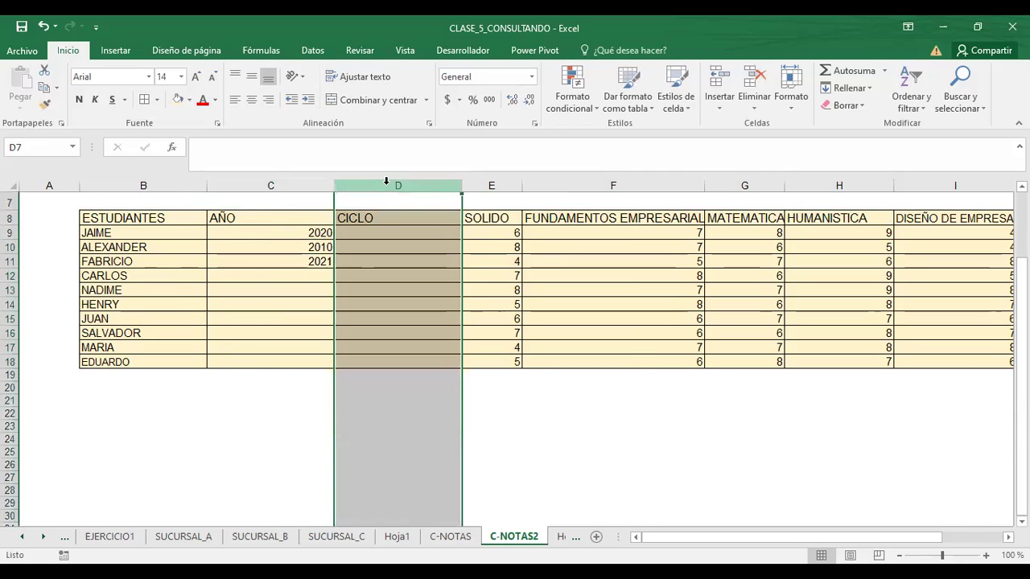
{"action": "right_click", "coordinate": [388, 190]}
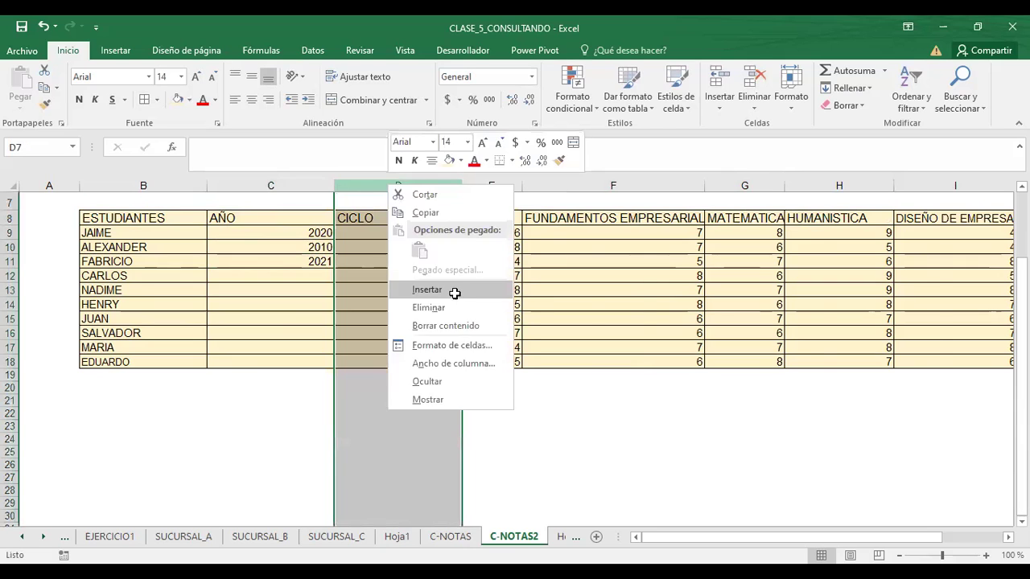
{"action": "left_click", "coordinate": [456, 291]}
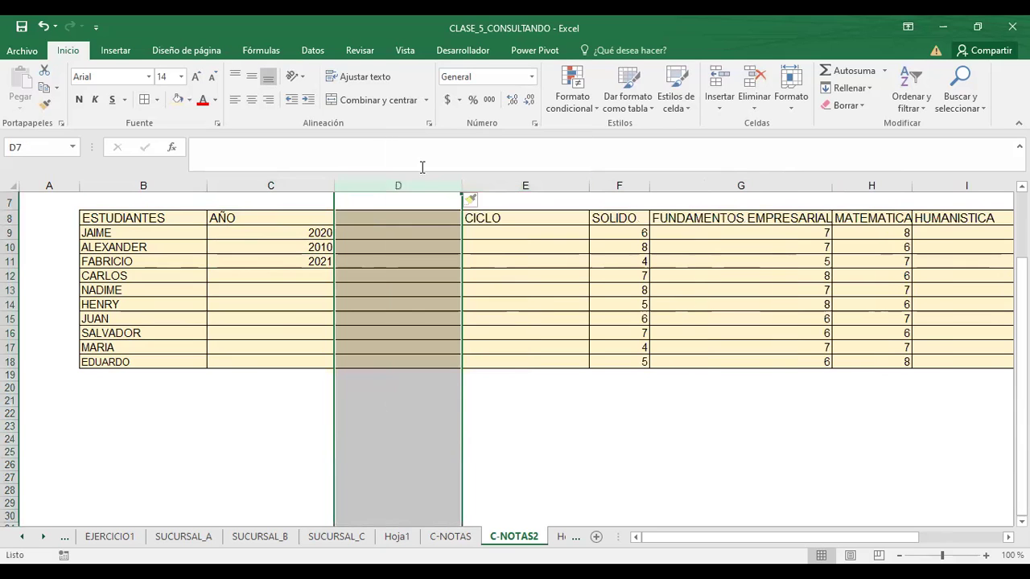
{"action": "left_click", "coordinate": [42, 26]}
{"action": "left_click", "coordinate": [508, 259]}
{"action": "left_click_drag", "start_coordinate": [421, 181], "coordinate": [428, 178]}
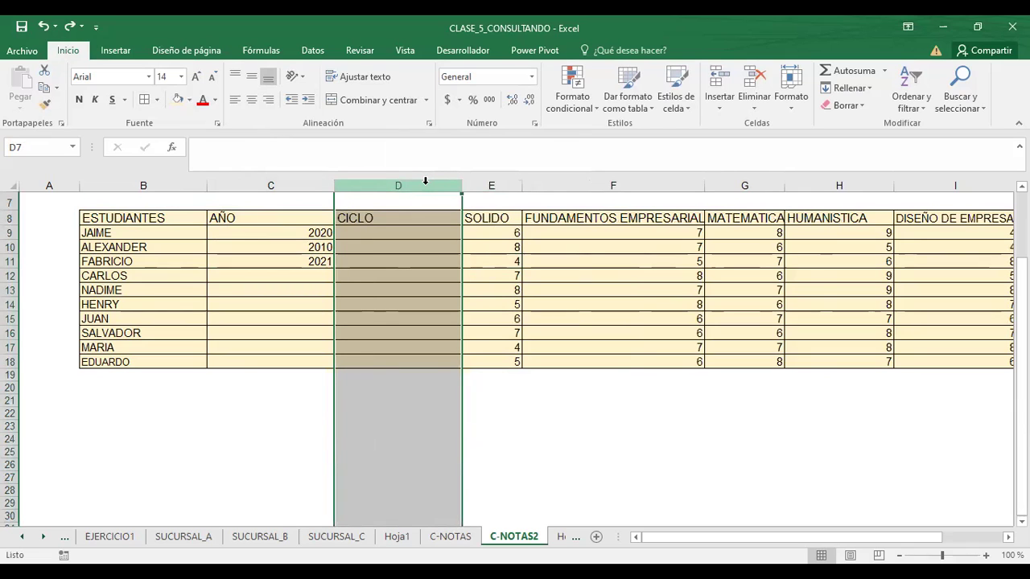
{"action": "right_click", "coordinate": [427, 196]}
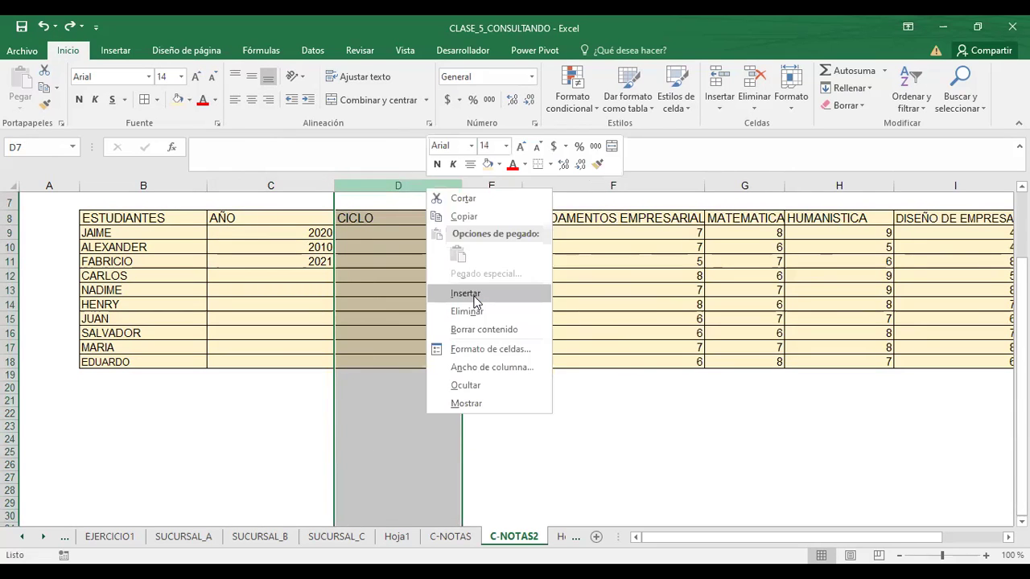
{"action": "left_click", "coordinate": [474, 298]}
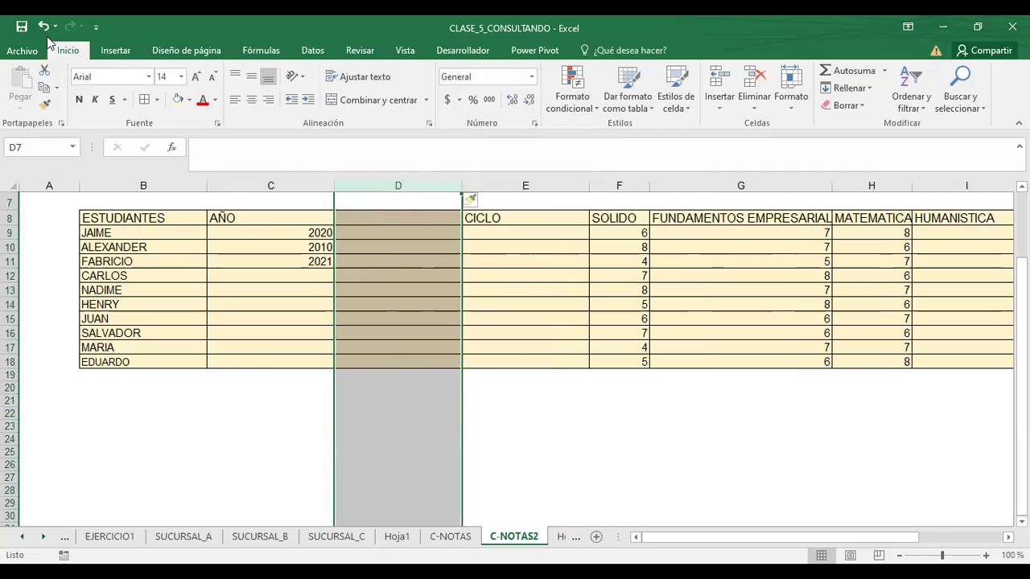
{"action": "left_click", "coordinate": [43, 26]}
- Insert a blank column before SOLIDO, between CICLO and the subject marks
{"action": "left_click", "coordinate": [485, 266]}
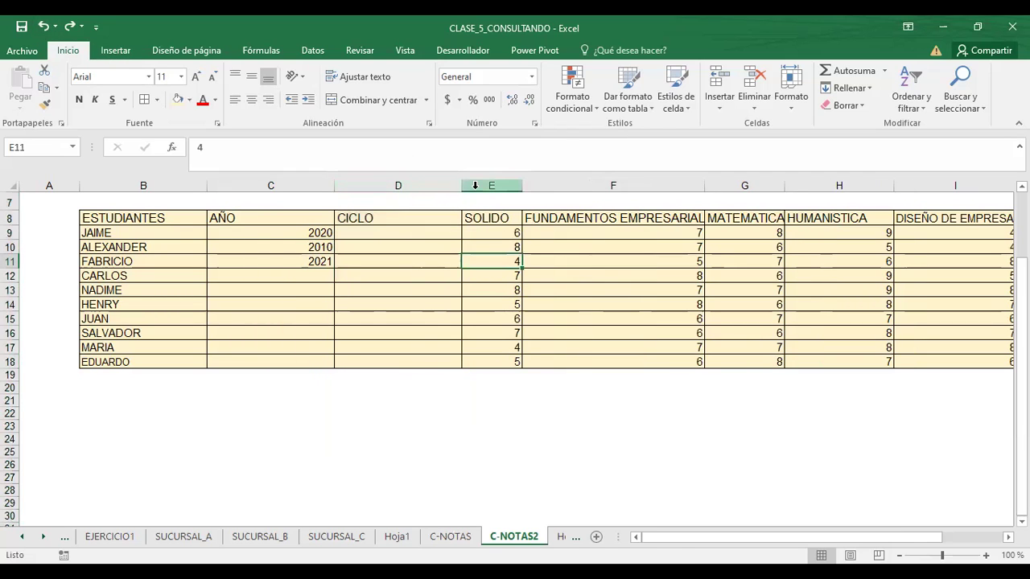
{"action": "left_click", "coordinate": [475, 185]}
{"action": "right_click", "coordinate": [474, 186]}
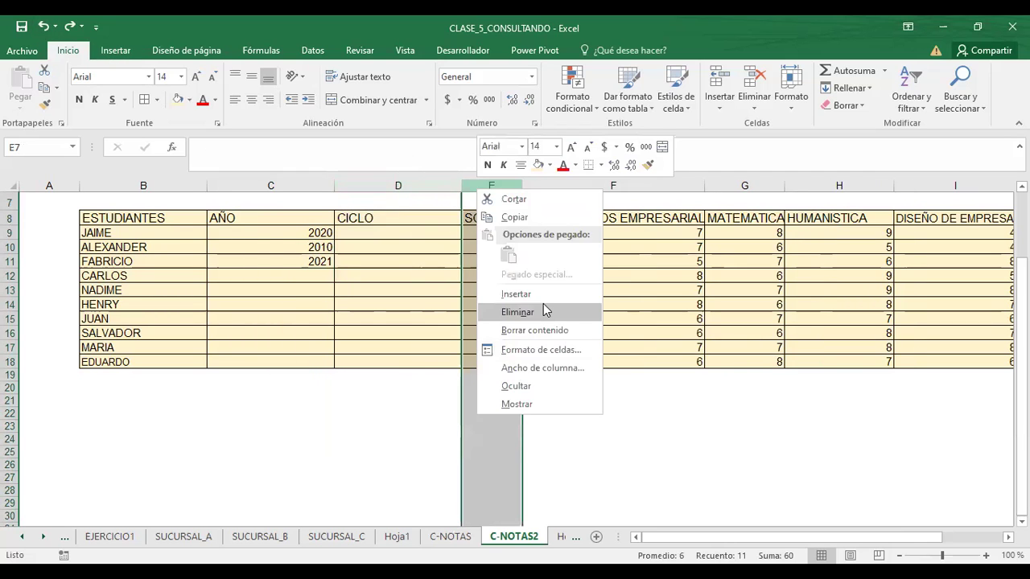
{"action": "left_click", "coordinate": [516, 294]}
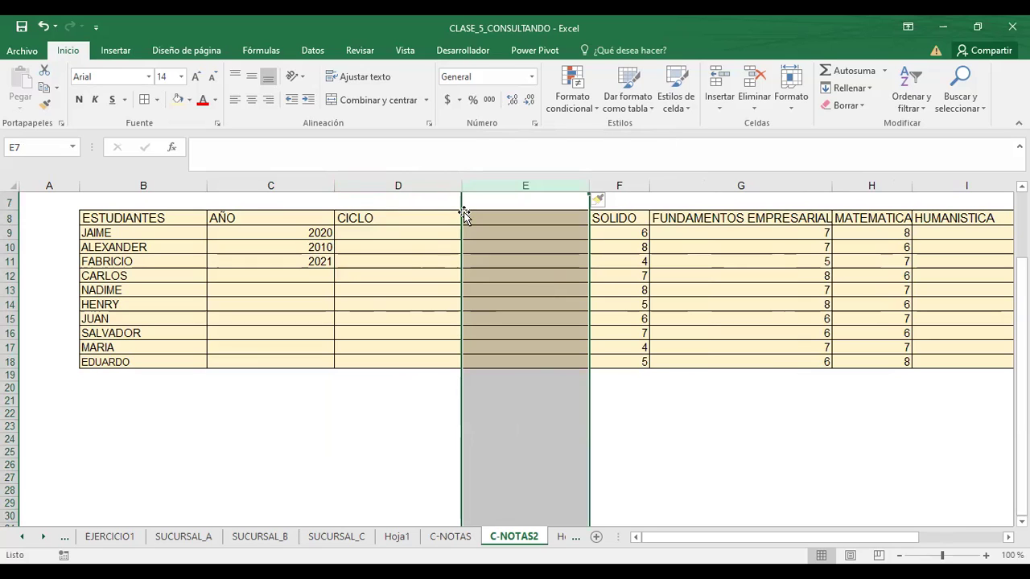
{"action": "left_click", "coordinate": [386, 275]}
{"action": "left_click", "coordinate": [516, 219]}
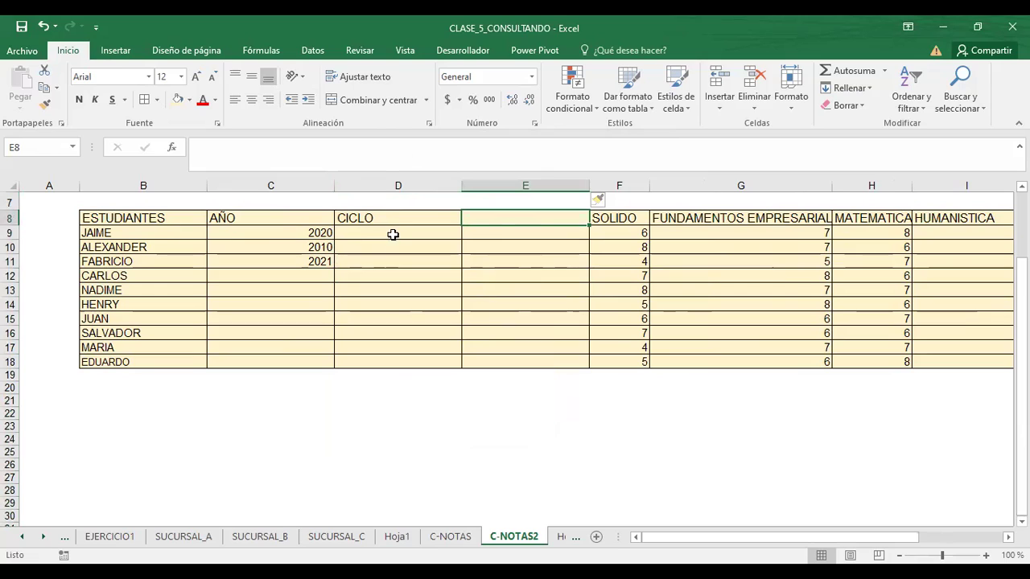
- Enter years 2019, 2020 and 2019 for CARLOS, NADIME and HENRY, fixing a 1019 typo
{"action": "left_click", "coordinate": [305, 275]}
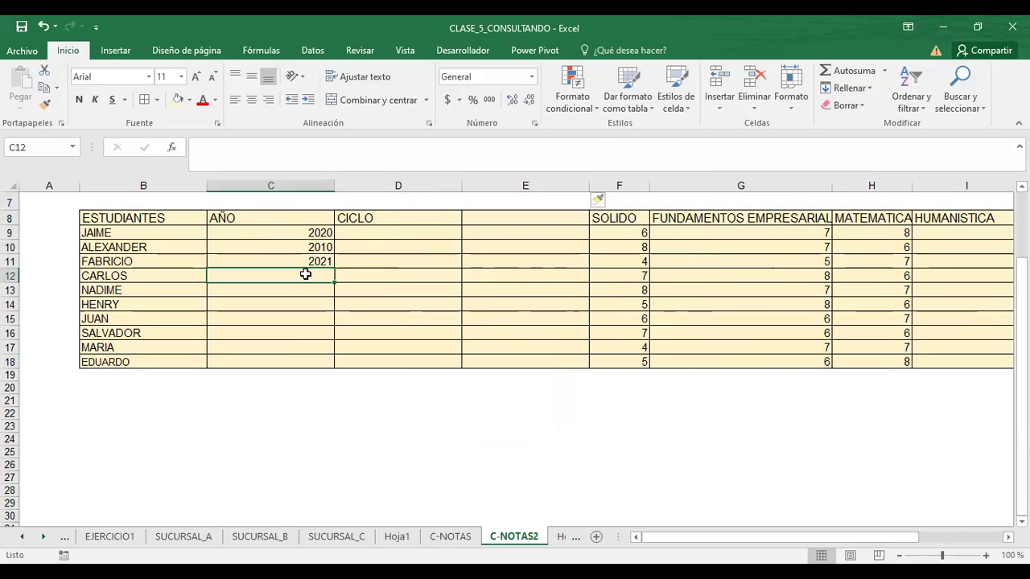
{"action": "type", "text": "2019"}
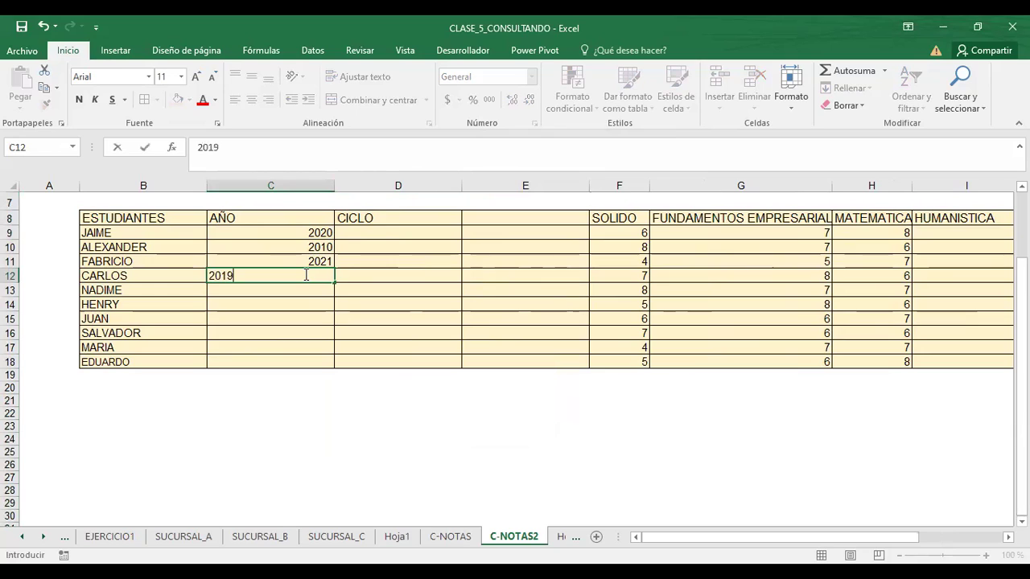
{"action": "key", "text": "Return"}
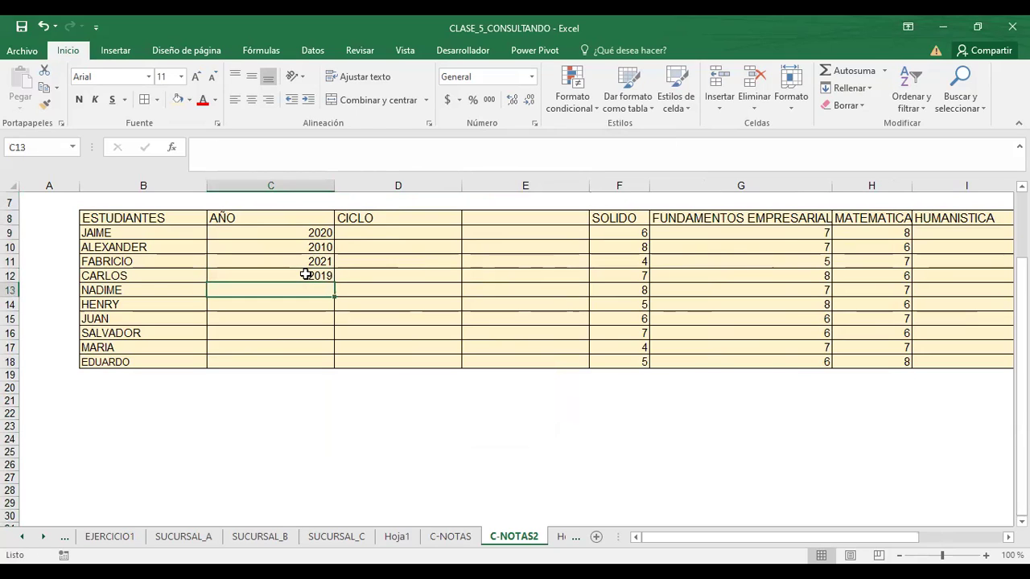
{"action": "type", "text": "2020"}
{"action": "key", "text": "Return"}
{"action": "type", "text": "1019"}
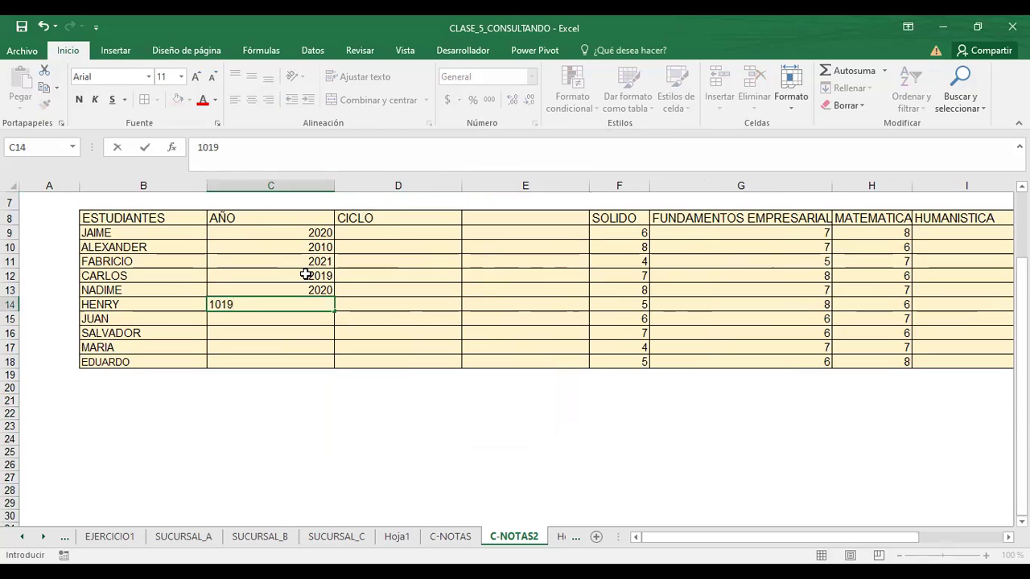
{"action": "key", "text": "Return"}
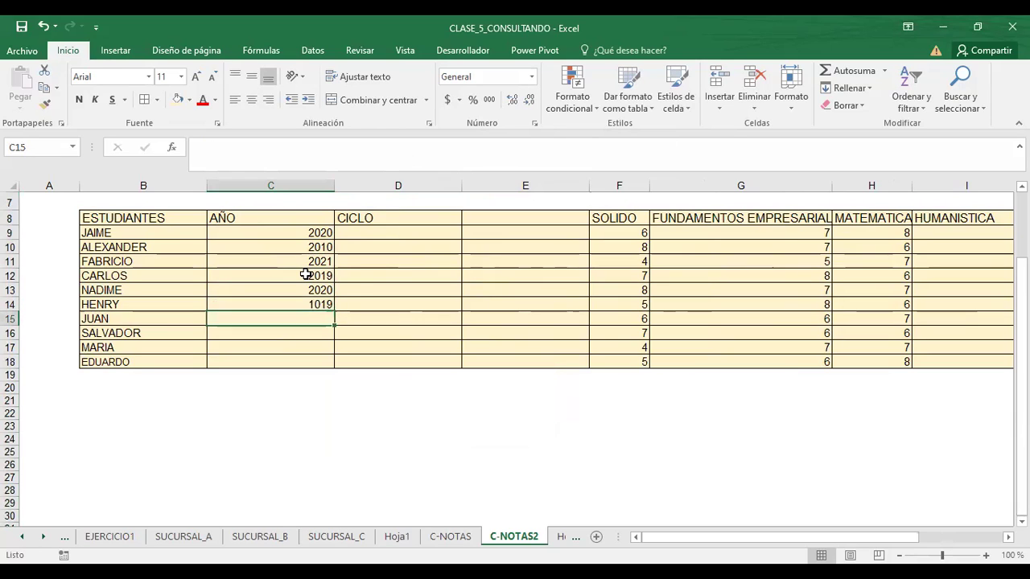
{"action": "key", "text": "Up"}
{"action": "type", "text": "2019"}
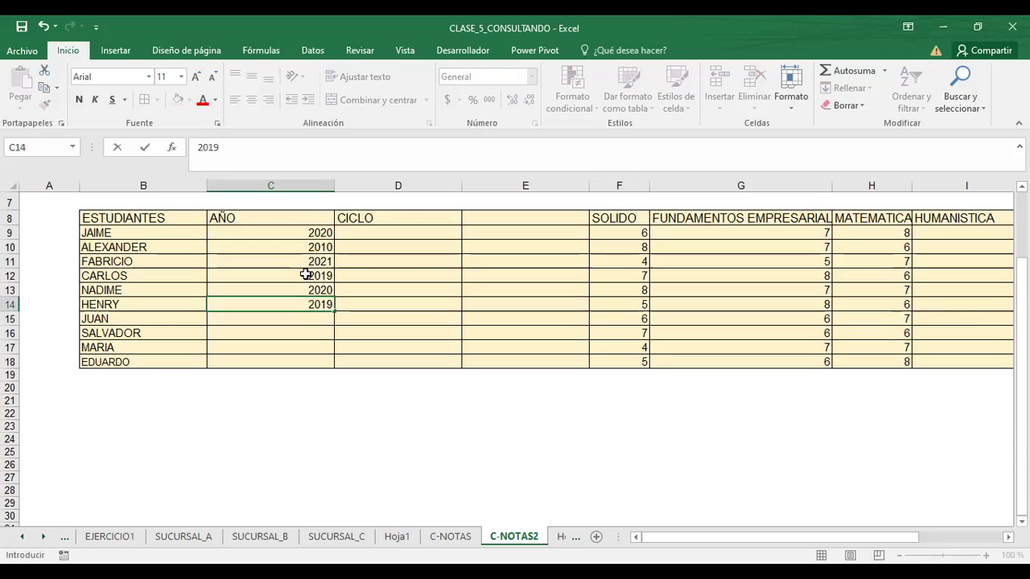
{"action": "key", "text": "Return"}
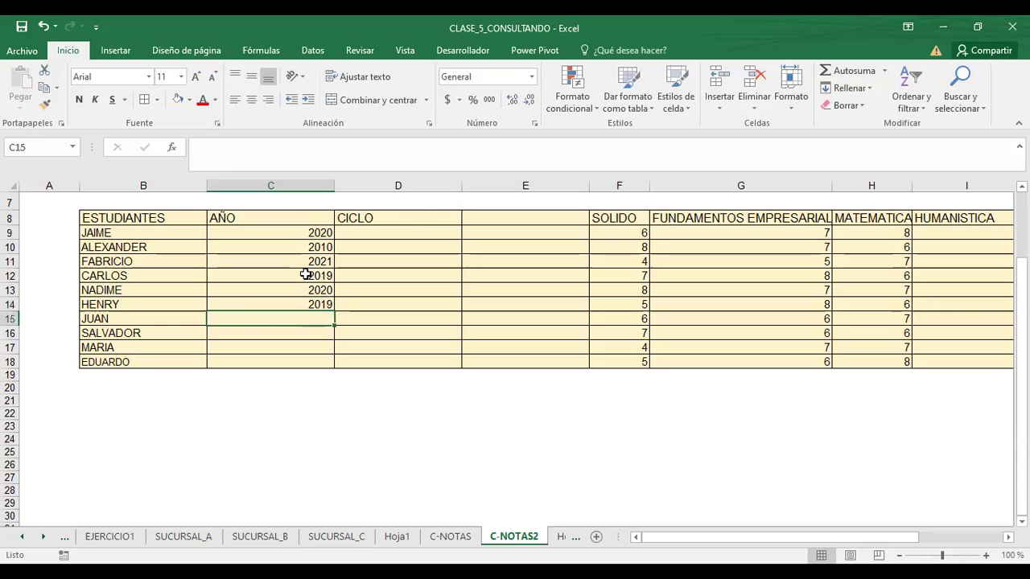
- Enter years 2021, 2022, 2020 and 2019 for the last four students
{"action": "type", "text": "2021"}
{"action": "key", "text": "Return"}
{"action": "type", "text": "2022"}
{"action": "key", "text": "Return"}
{"action": "type", "text": "202"}
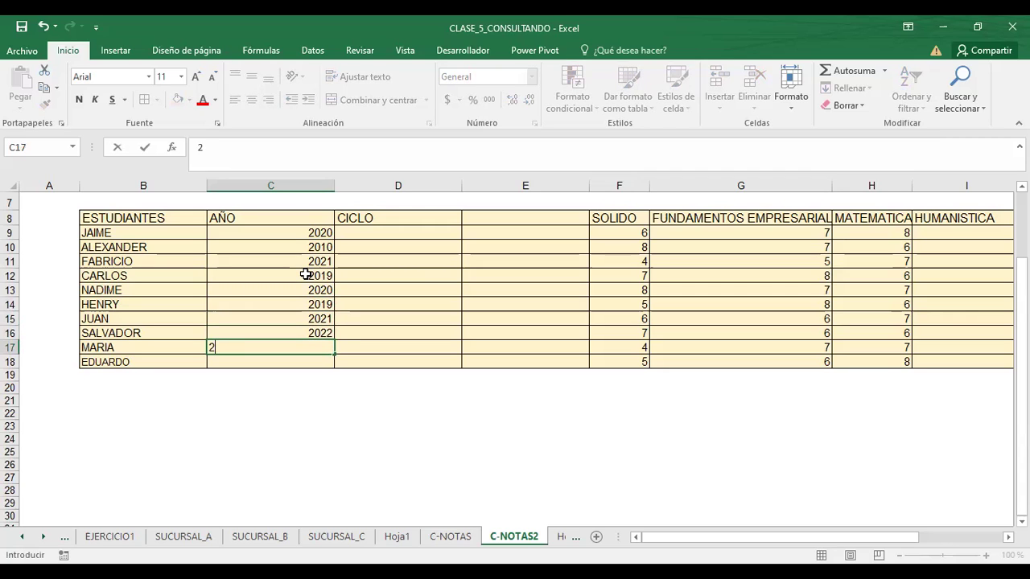
{"action": "type", "text": "0"}
{"action": "key", "text": "Return"}
{"action": "type", "text": "2019"}
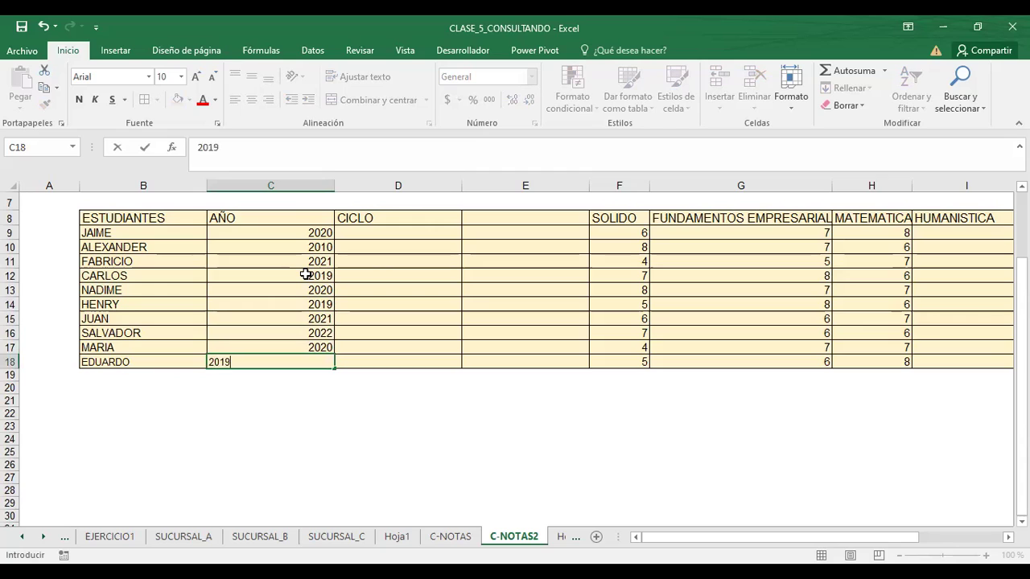
{"action": "key", "text": "Return"}
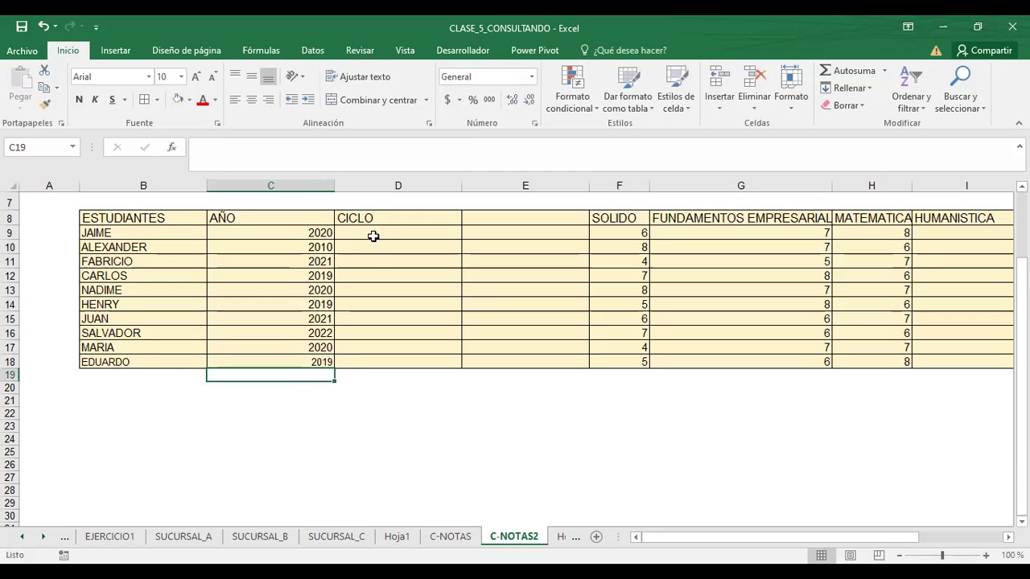
- Enter cycles I and IV for the first two students, restoring the overwritten CICLO header
{"action": "left_click", "coordinate": [372, 234]}
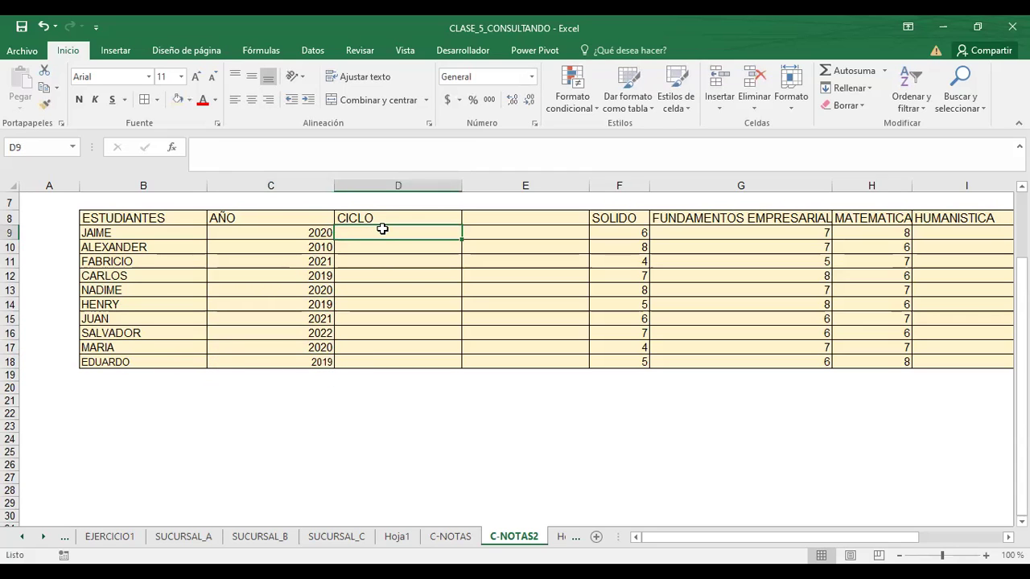
{"action": "key", "text": "Up"}
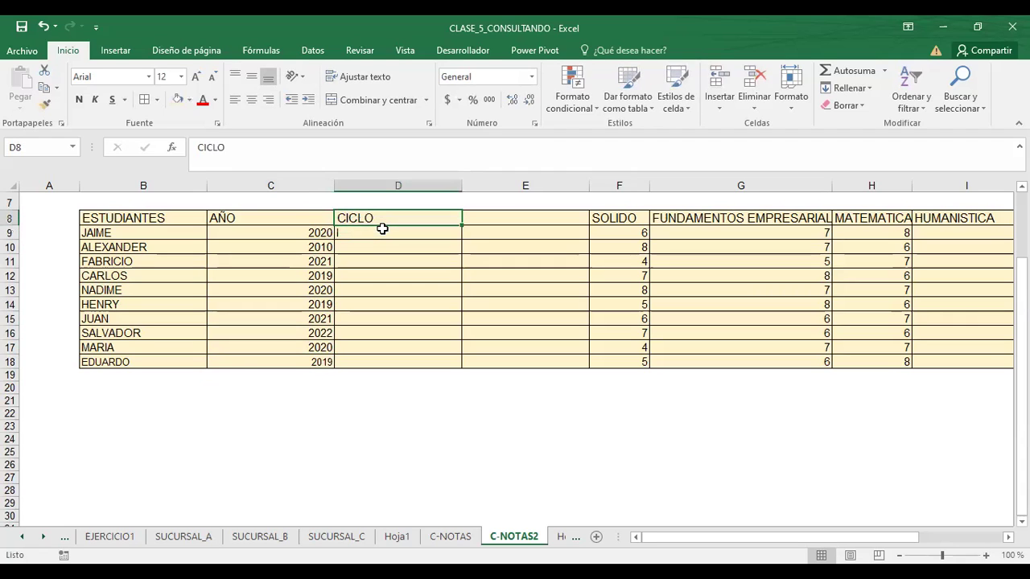
{"action": "type", "text": "II"}
{"action": "key", "text": "Up"}
{"action": "key", "text": "Up"}
{"action": "key", "text": "Down"}
{"action": "key", "text": "Down"}
{"action": "key", "text": "Down"}
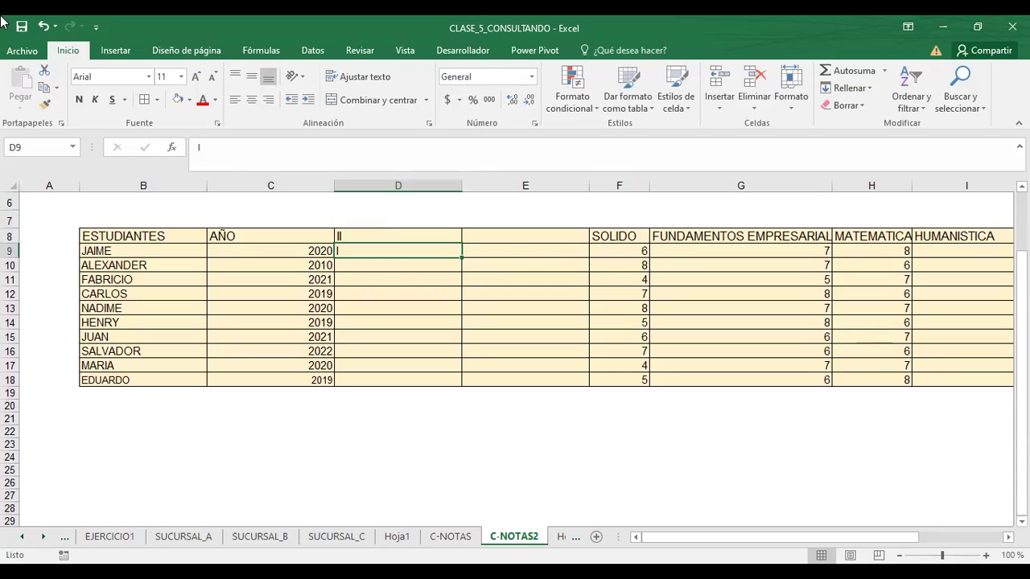
{"action": "left_click", "coordinate": [44, 27]}
{"action": "left_click", "coordinate": [43, 26]}
{"action": "type", "text": "I"}
{"action": "key", "text": "Return"}
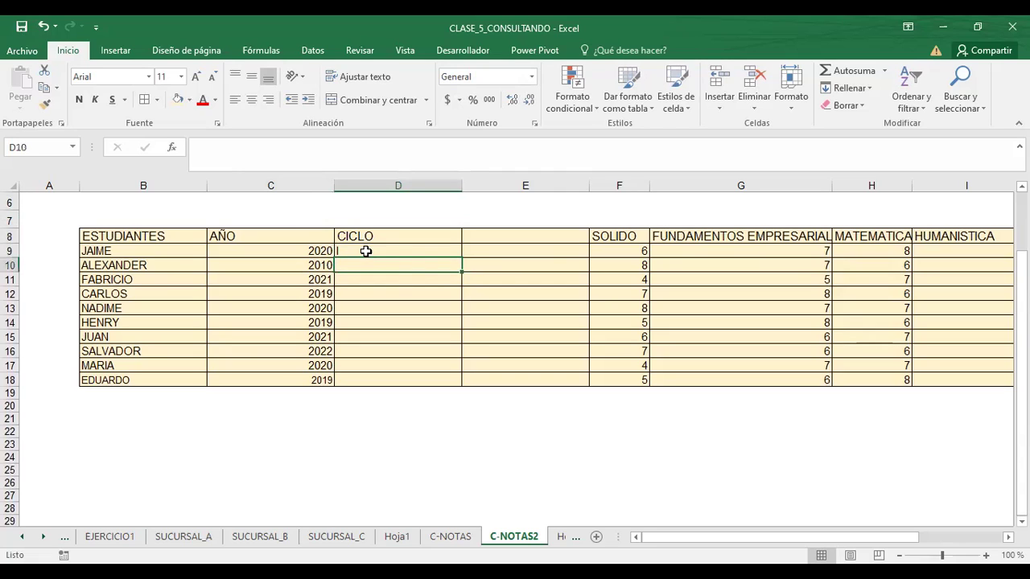
{"action": "type", "text": "IV"}
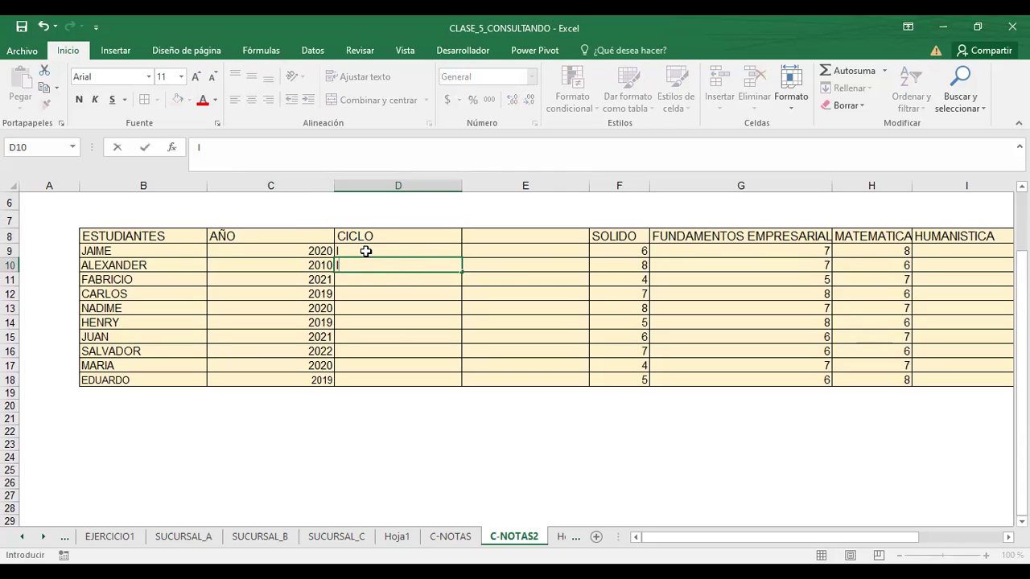
{"action": "key", "text": "Return"}
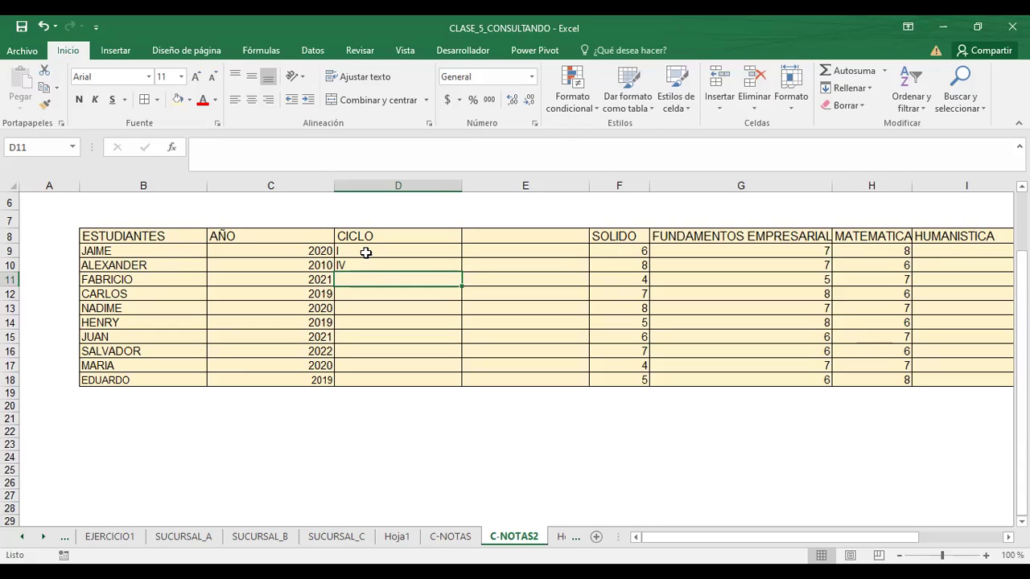
- Enter cycles II, III, II, I, IV, III, II and I for the remaining eight students
{"action": "key", "text": "Right"}
{"action": "type", "text": "I"}
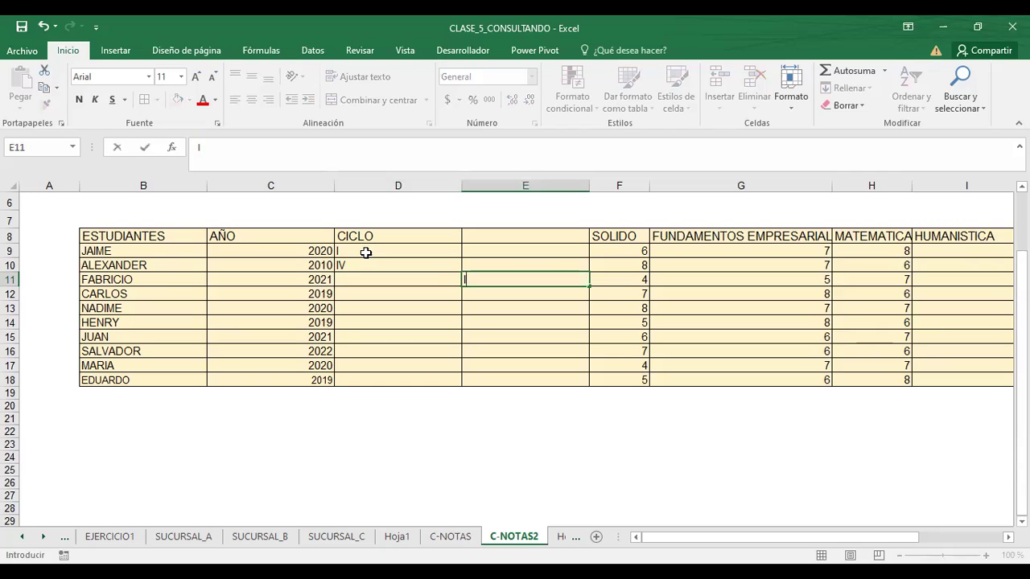
{"action": "key", "text": "Escape"}
{"action": "key", "text": "Left"}
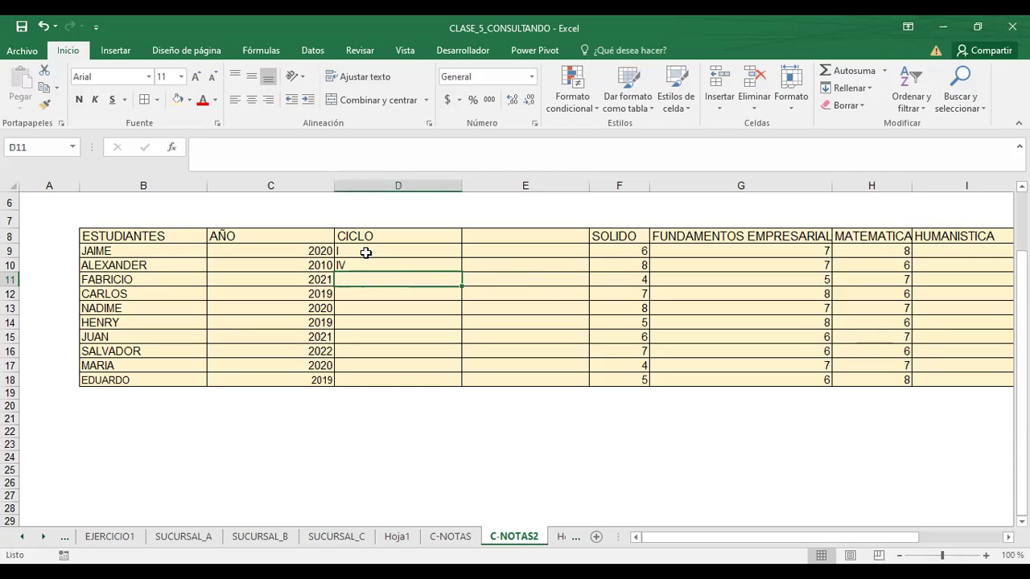
{"action": "type", "text": "II"}
{"action": "key", "text": "Return"}
{"action": "type", "text": "III"}
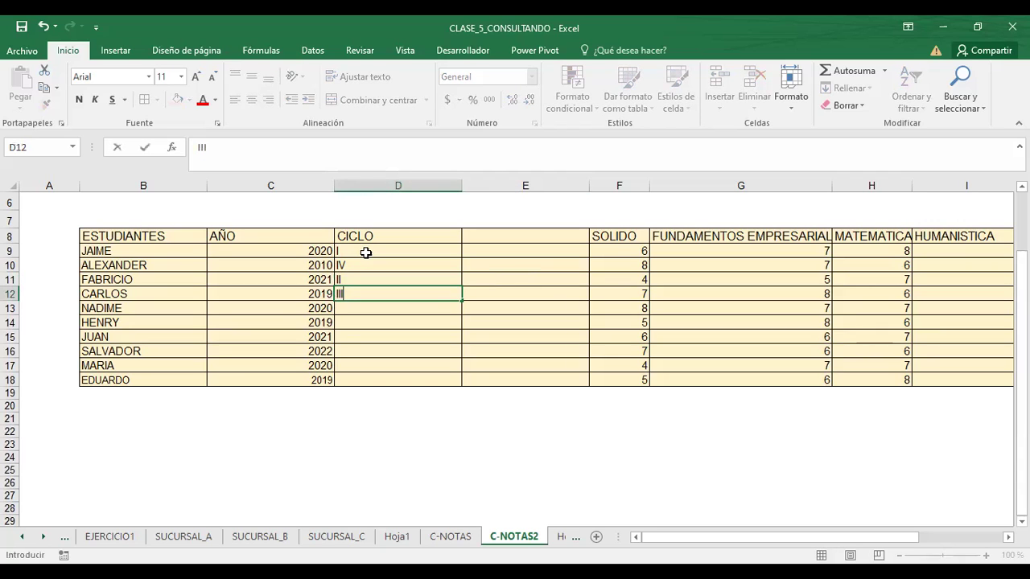
{"action": "key", "text": "Return"}
{"action": "type", "text": "II"}
{"action": "key", "text": "Return"}
{"action": "type", "text": "I"}
{"action": "key", "text": "Return"}
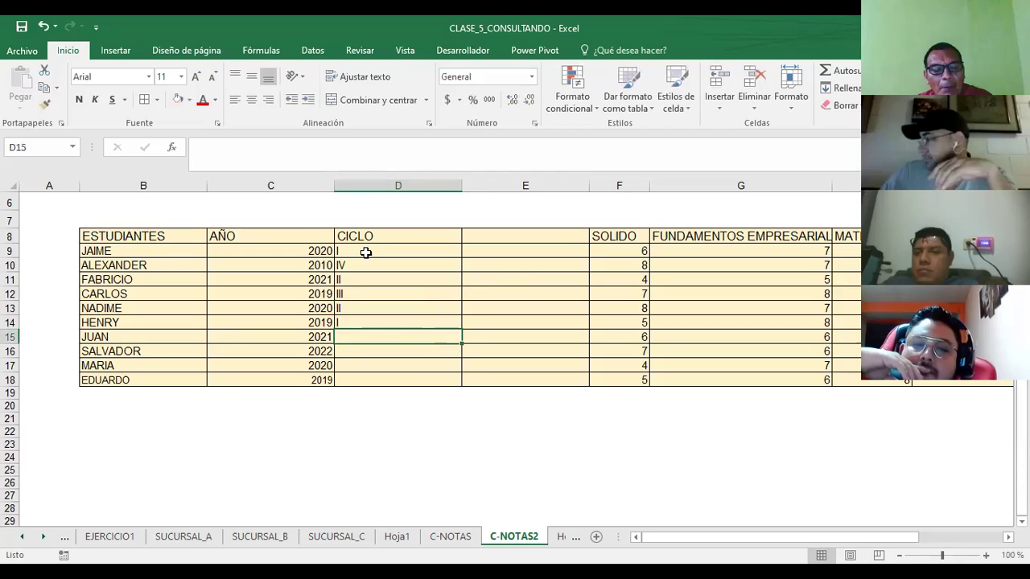
{"action": "type", "text": "IV"}
{"action": "key", "text": "Return"}
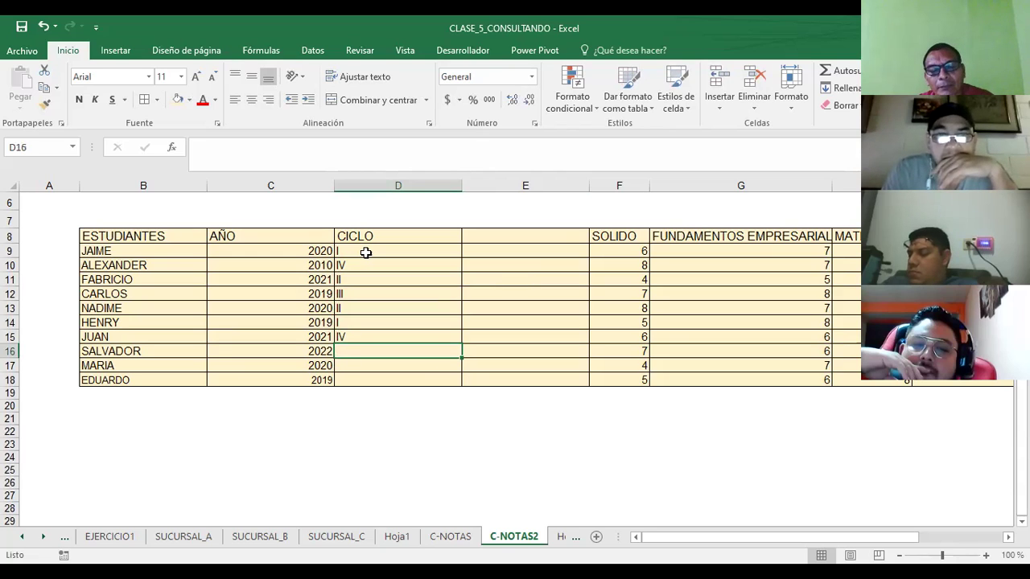
{"action": "type", "text": "III"}
{"action": "key", "text": "Return"}
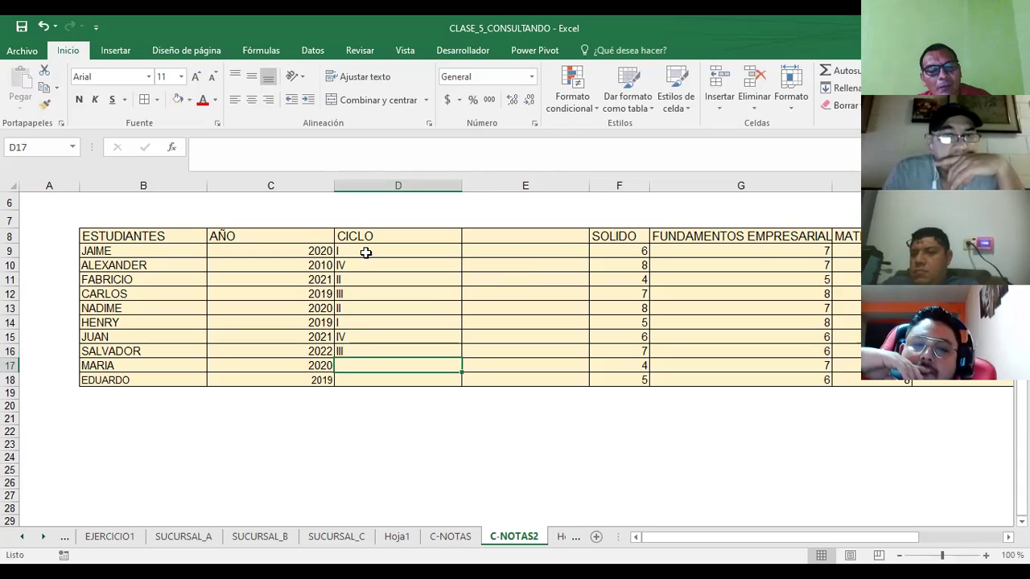
{"action": "type", "text": "II"}
{"action": "key", "text": "Return"}
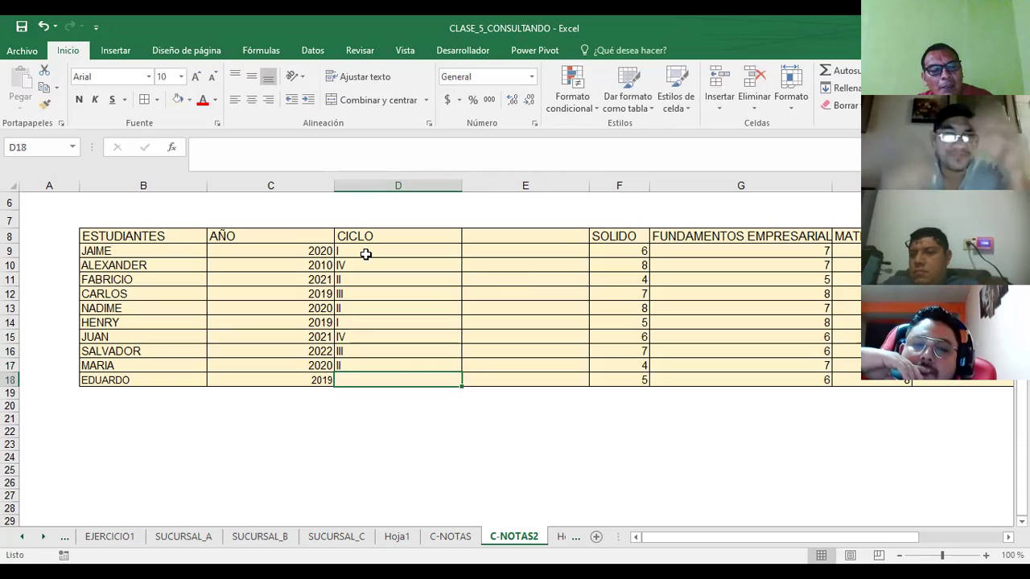
{"action": "type", "text": "I"}
{"action": "key", "text": "Return"}
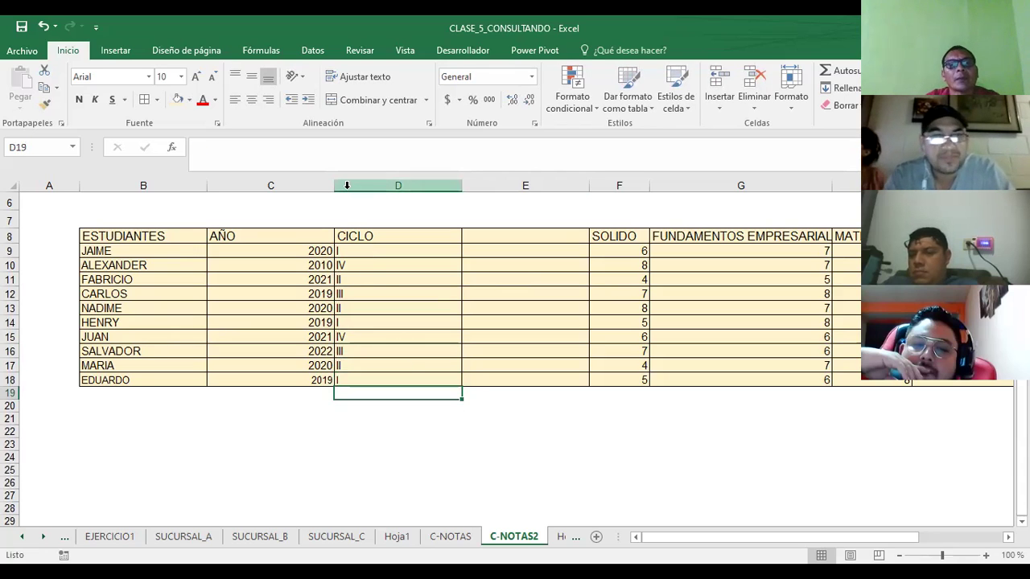
- Narrow columns C, D and E of the grades table, then switch to the Hoja1 sheet
{"action": "left_click_drag", "start_coordinate": [335, 186], "coordinate": [277, 197]}
{"action": "left_click_drag", "start_coordinate": [398, 186], "coordinate": [334, 201]}
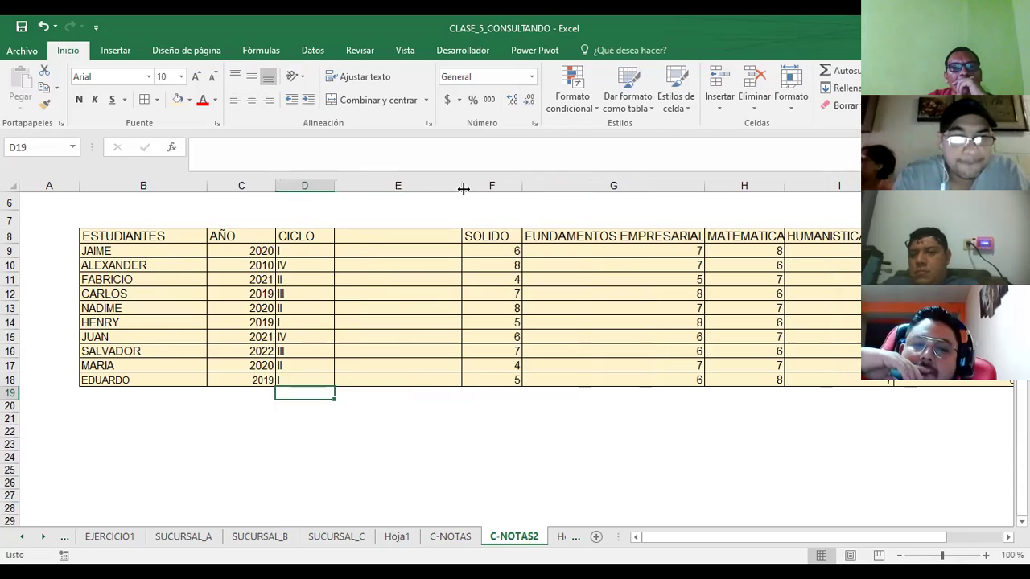
{"action": "left_click_drag", "start_coordinate": [463, 188], "coordinate": [394, 205]}
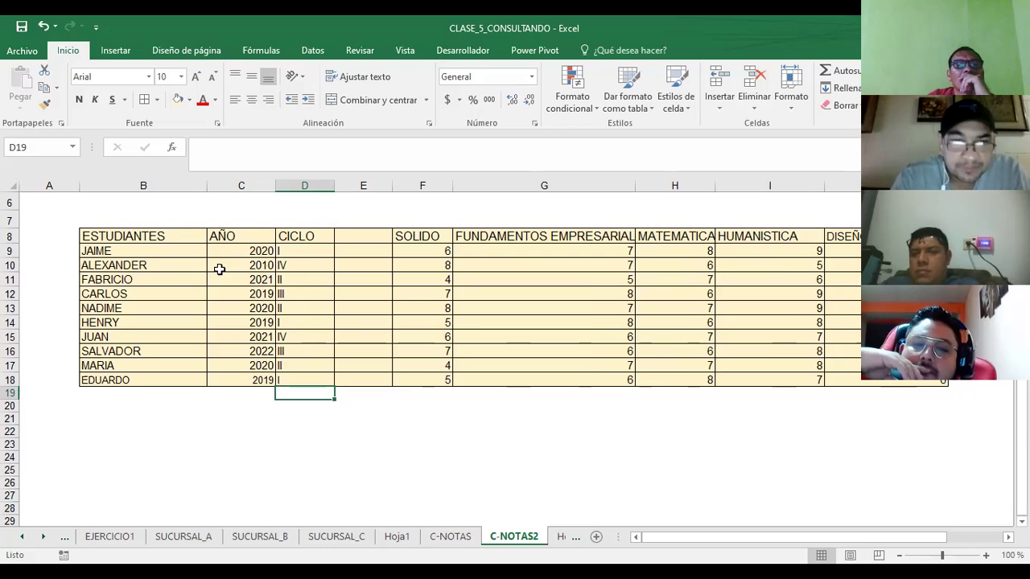
{"action": "left_click", "coordinate": [380, 237]}
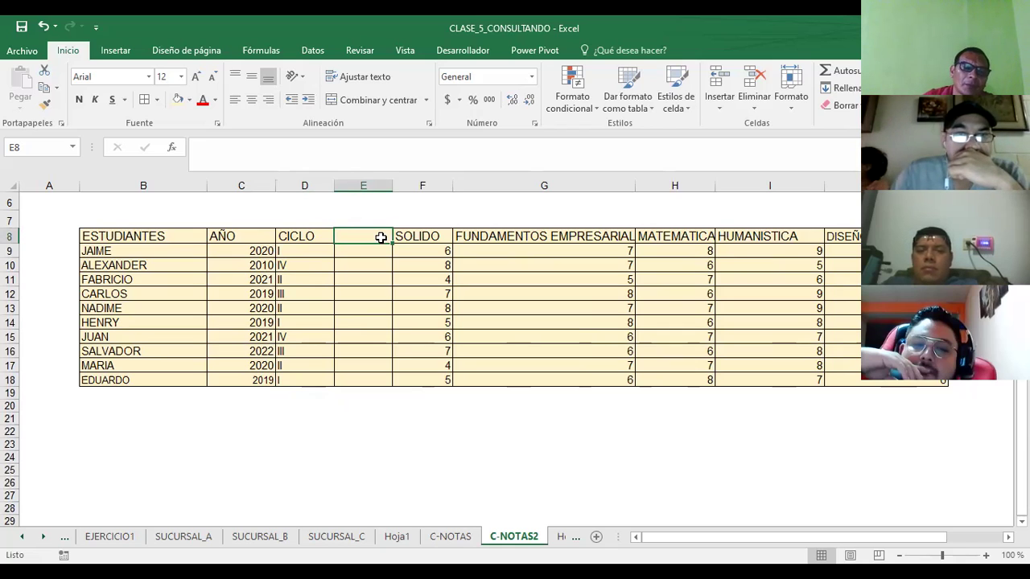
{"action": "left_click", "coordinate": [397, 537]}
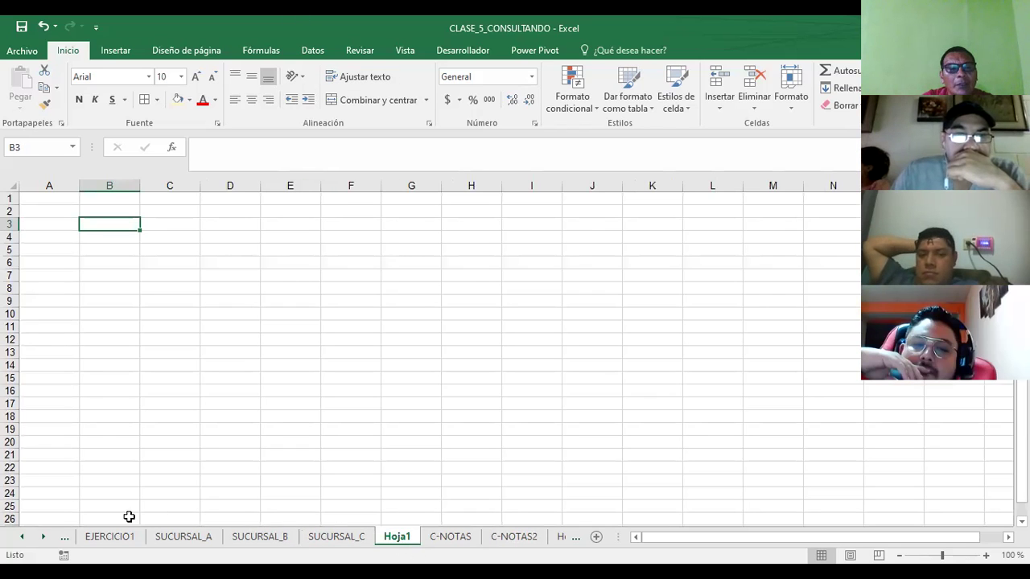
- On EJERCICIO1, select the exercise statement in H3:N5 and inspect the INDICE formula in F8
{"action": "left_click", "coordinate": [99, 538]}
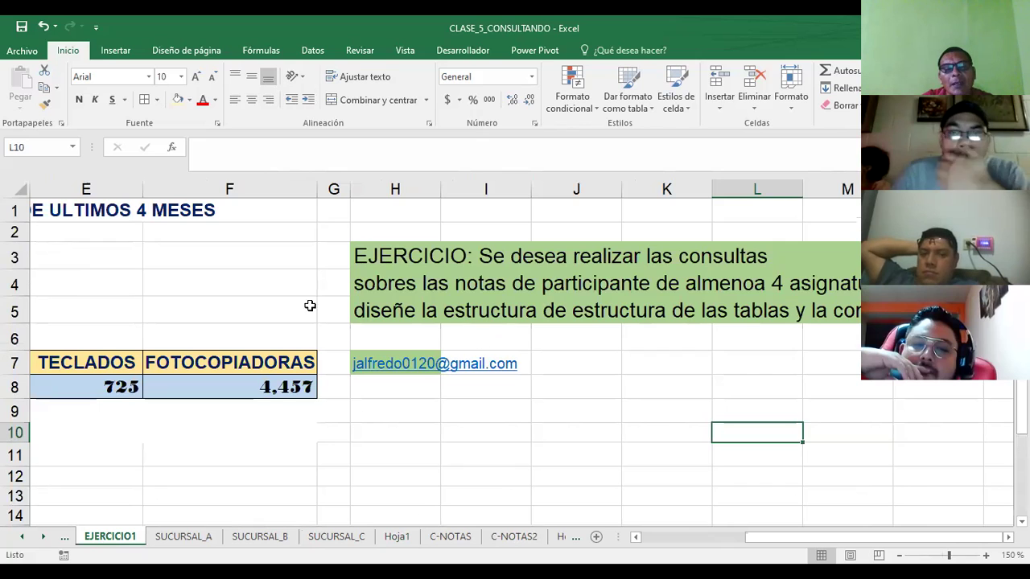
{"action": "left_click_drag", "start_coordinate": [356, 260], "coordinate": [841, 254]}
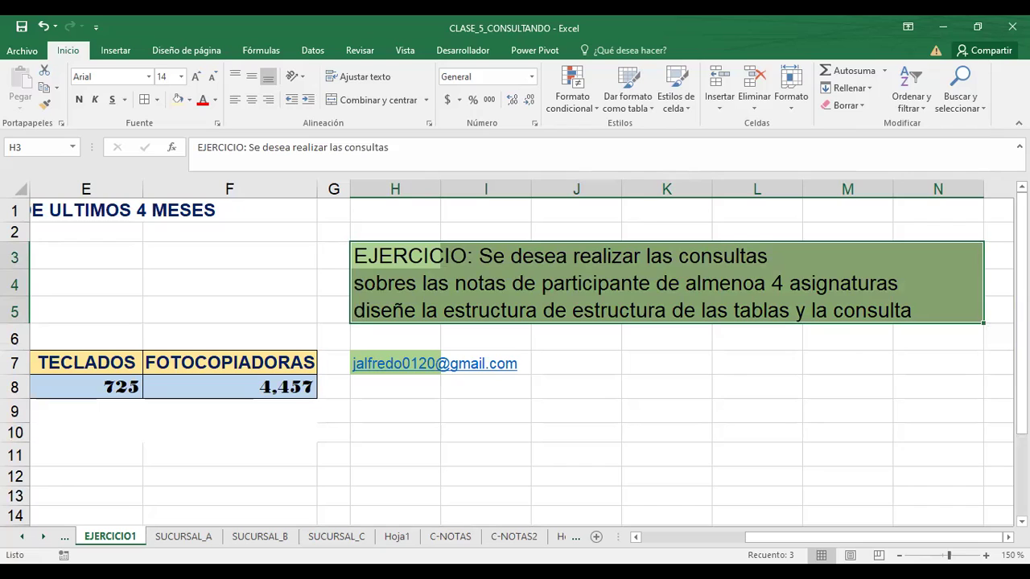
{"action": "left_click", "coordinate": [272, 386]}
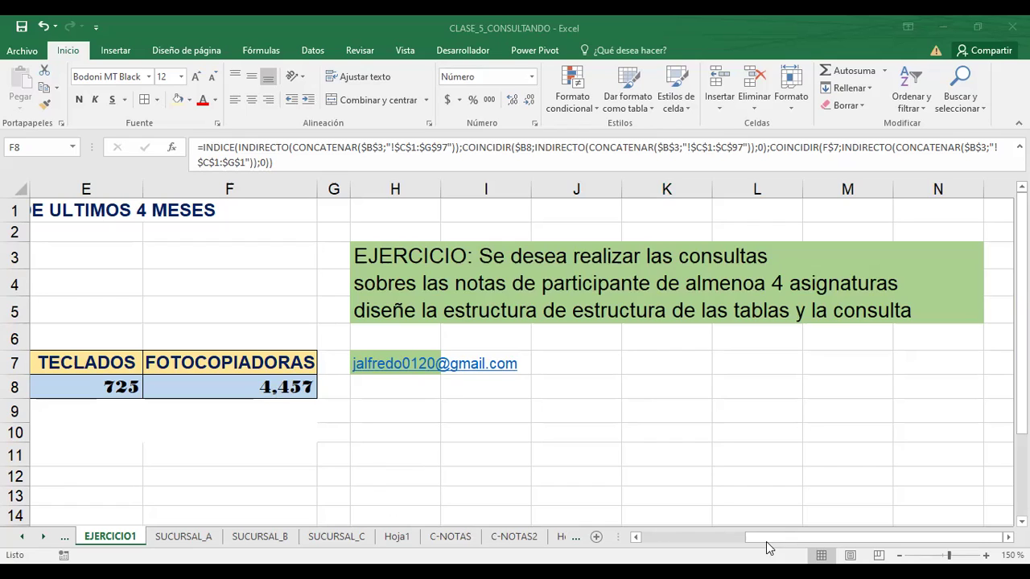
{"action": "left_click", "coordinate": [771, 538]}
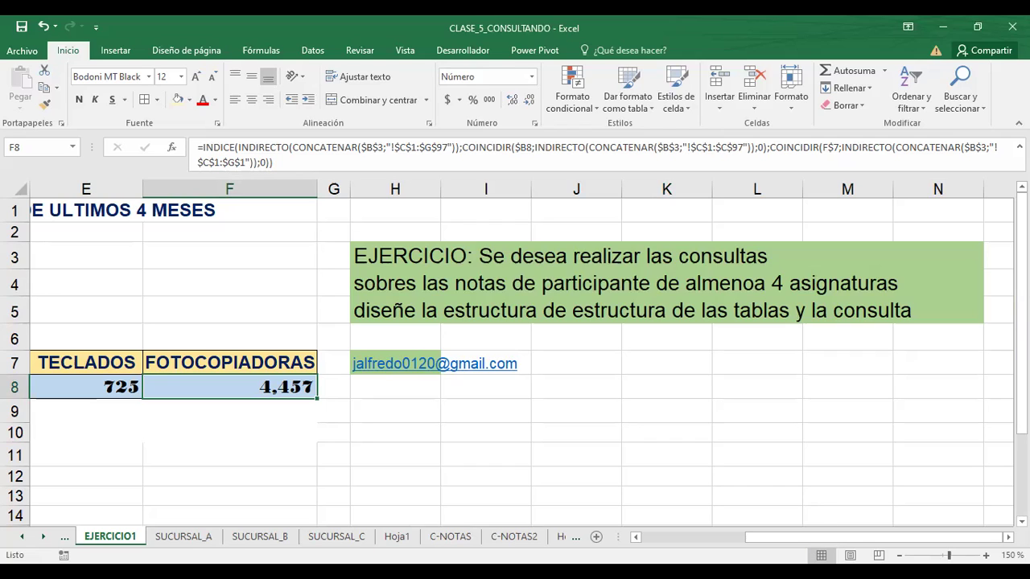
{"action": "left_click", "coordinate": [553, 356]}
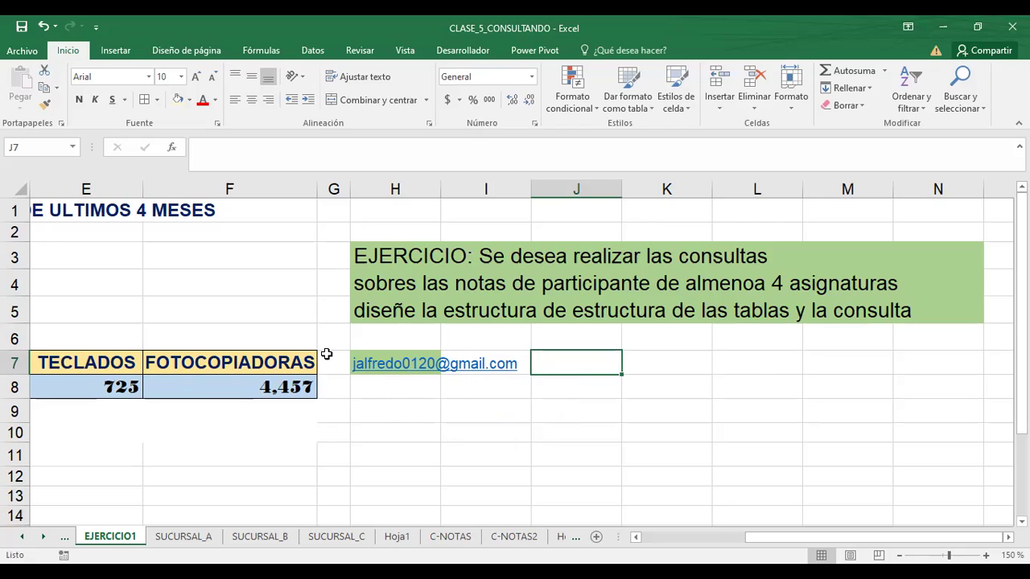
{"action": "left_click", "coordinate": [377, 344]}
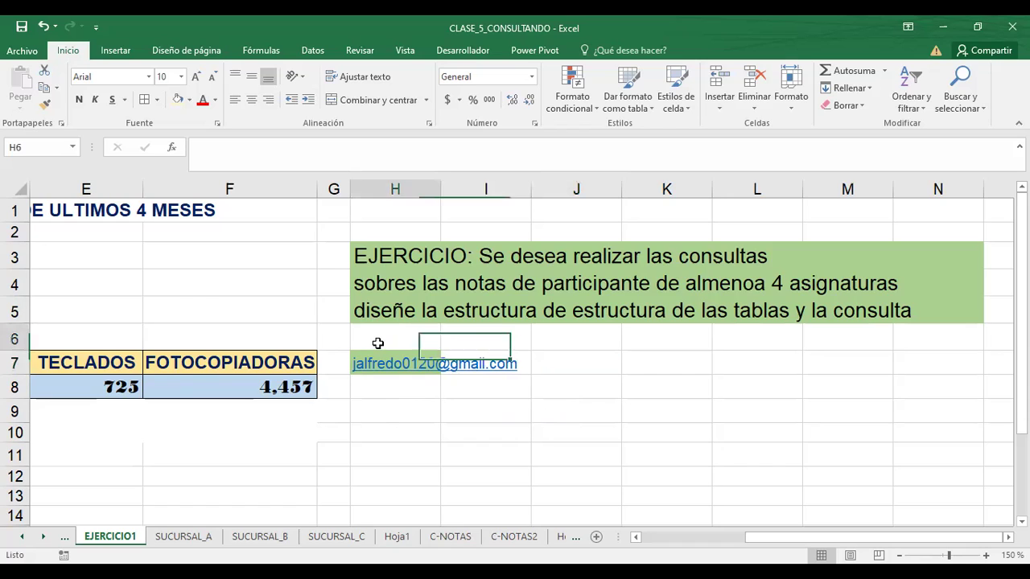
{"action": "left_click", "coordinate": [462, 340]}
{"action": "left_click", "coordinate": [391, 386]}
{"action": "left_click", "coordinate": [463, 384]}
{"action": "left_click_drag", "start_coordinate": [334, 344], "coordinate": [337, 375]}
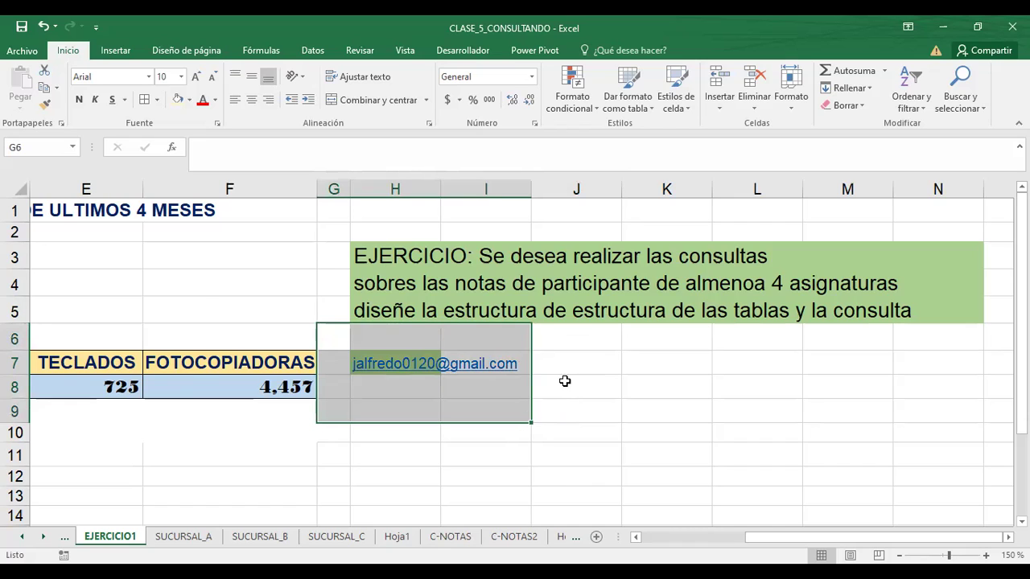
{"action": "left_click", "coordinate": [595, 362]}
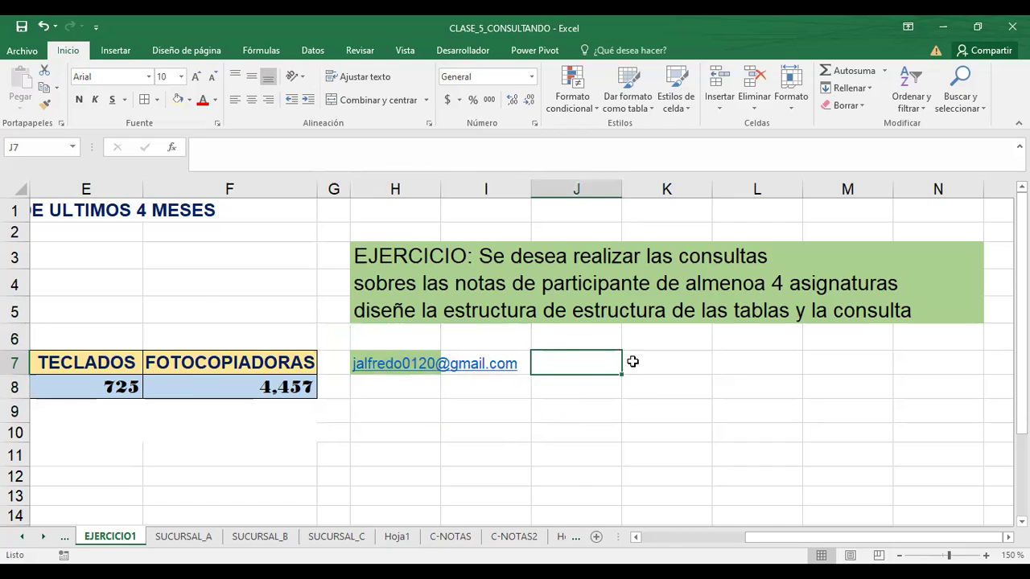
{"action": "left_click", "coordinate": [646, 362]}
{"action": "left_click", "coordinate": [752, 363]}
{"action": "left_click", "coordinate": [853, 360]}
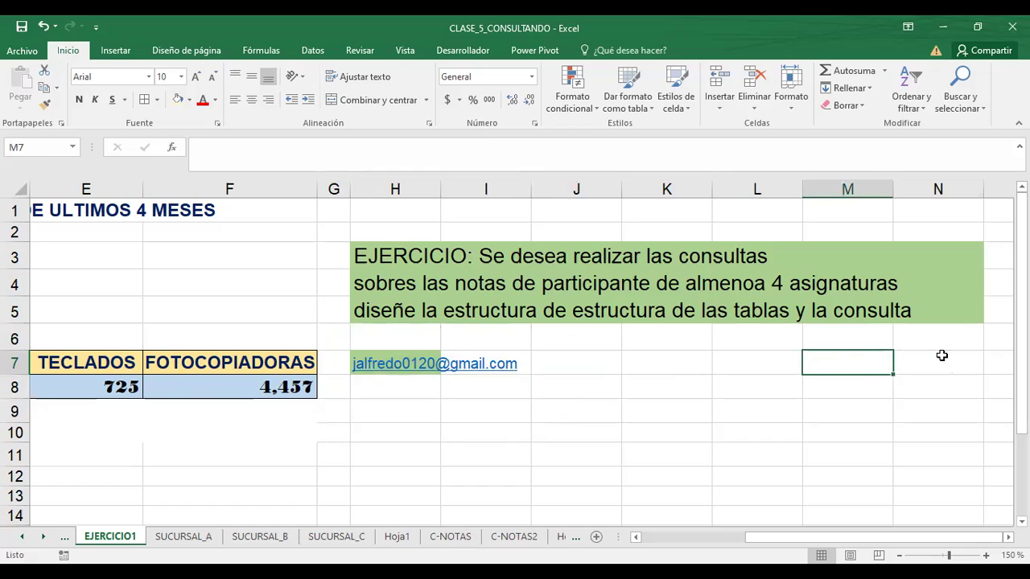
{"action": "left_click", "coordinate": [940, 359]}
{"action": "left_click", "coordinate": [400, 390]}
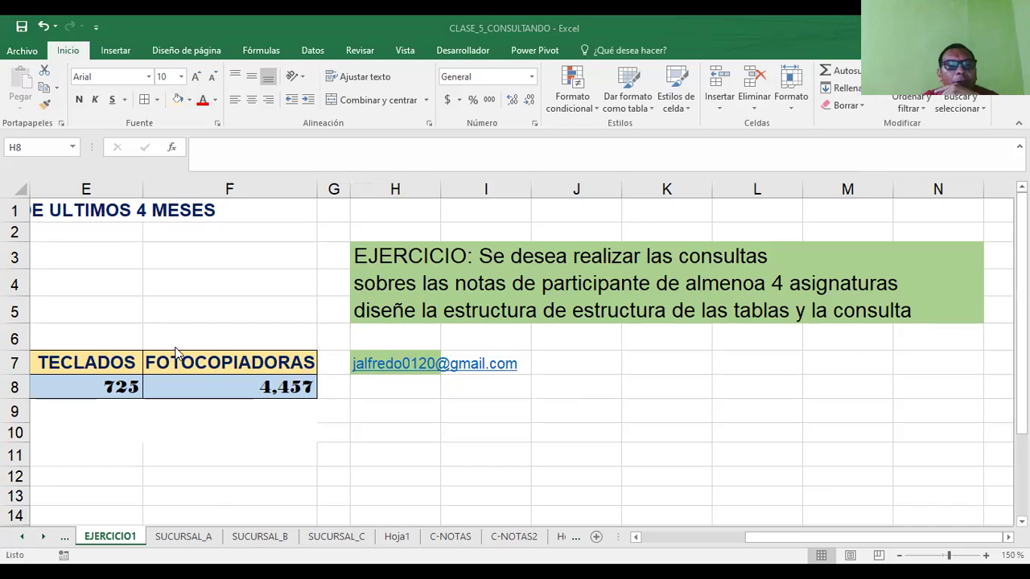
{"action": "left_click", "coordinate": [208, 387]}
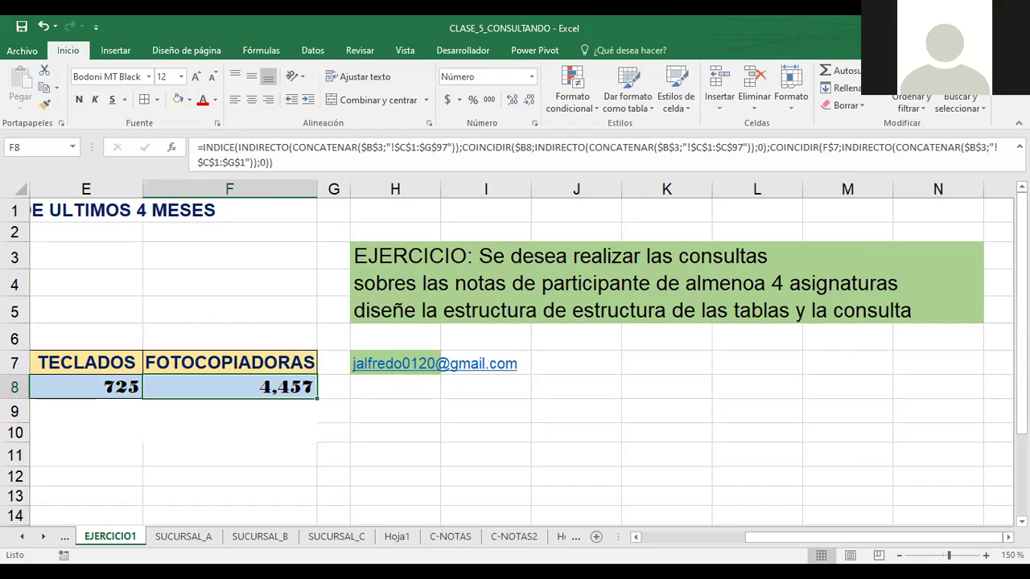
{"action": "scroll", "coordinate": [515, 362], "scroll_direction": "down", "scroll_amount": 2}
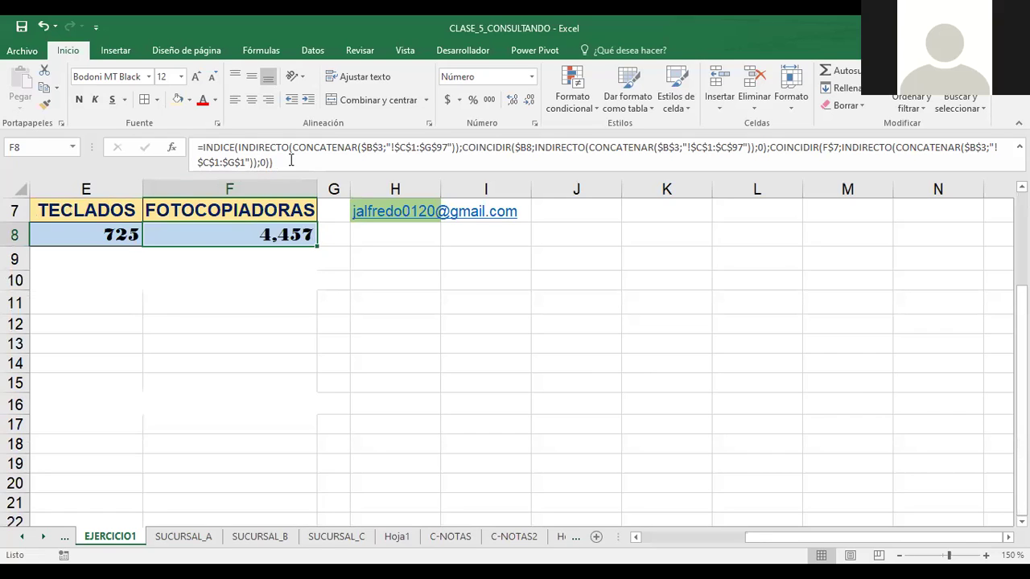
{"action": "left_click_drag", "start_coordinate": [291, 160], "coordinate": [179, 143]}
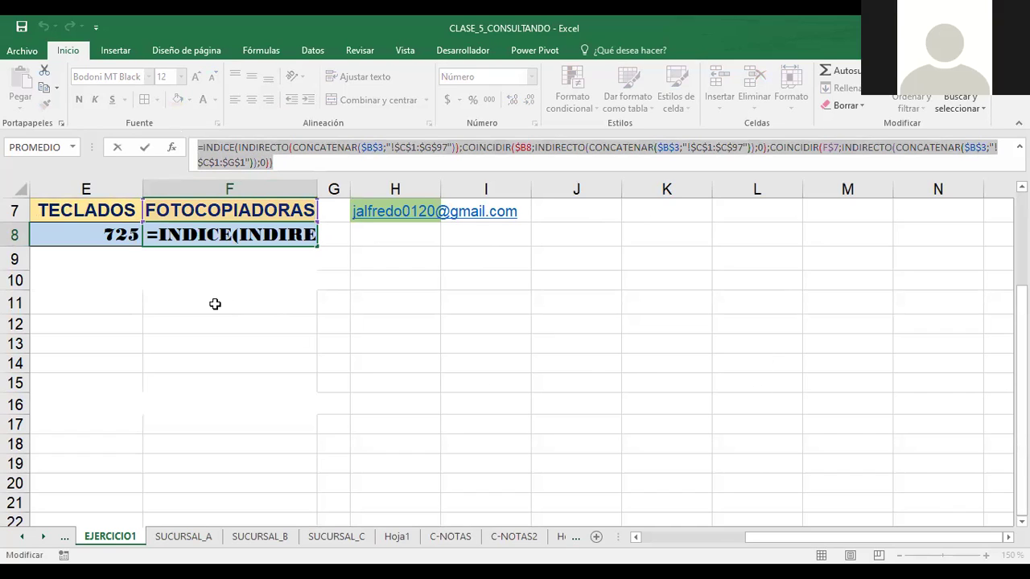
{"action": "left_click", "coordinate": [345, 302]}
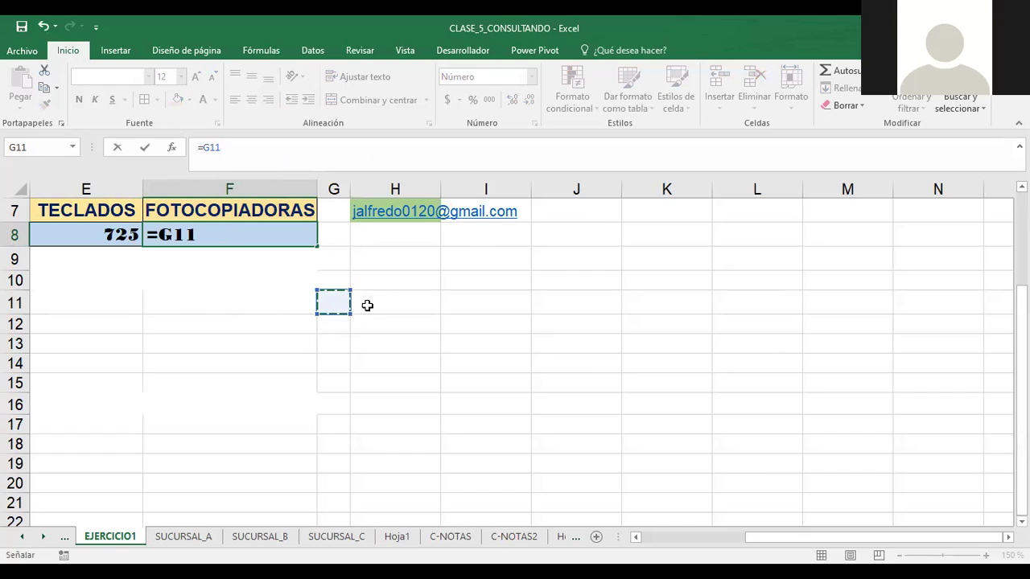
{"action": "key", "text": "ctrl+Return"}
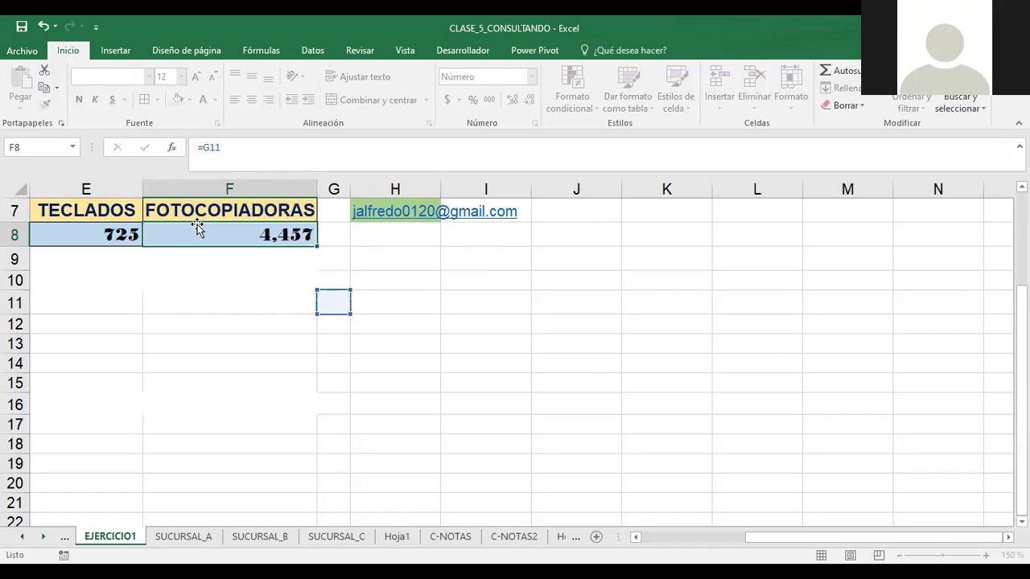
{"action": "key", "text": "Escape"}
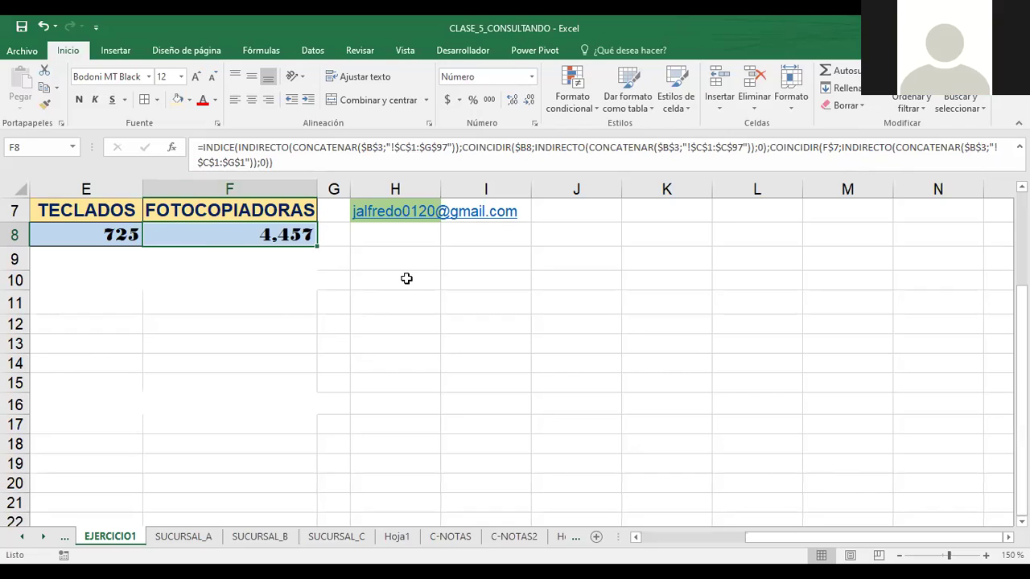
{"action": "left_click", "coordinate": [161, 306]}
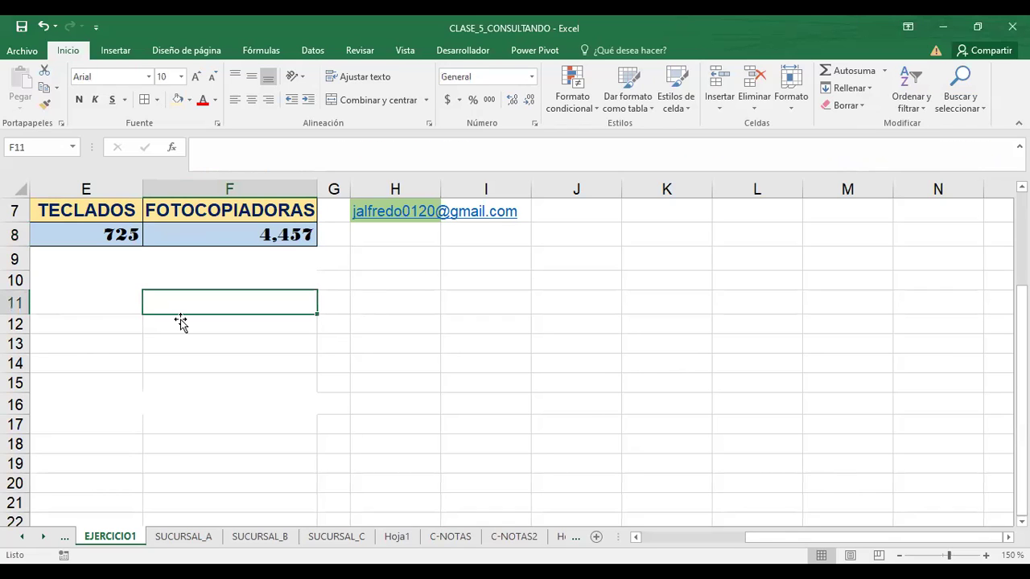
{"action": "scroll", "coordinate": [513, 389], "scroll_direction": "left", "scroll_amount": 4}
{"action": "scroll", "coordinate": [276, 308], "scroll_direction": "up", "scroll_amount": 2}
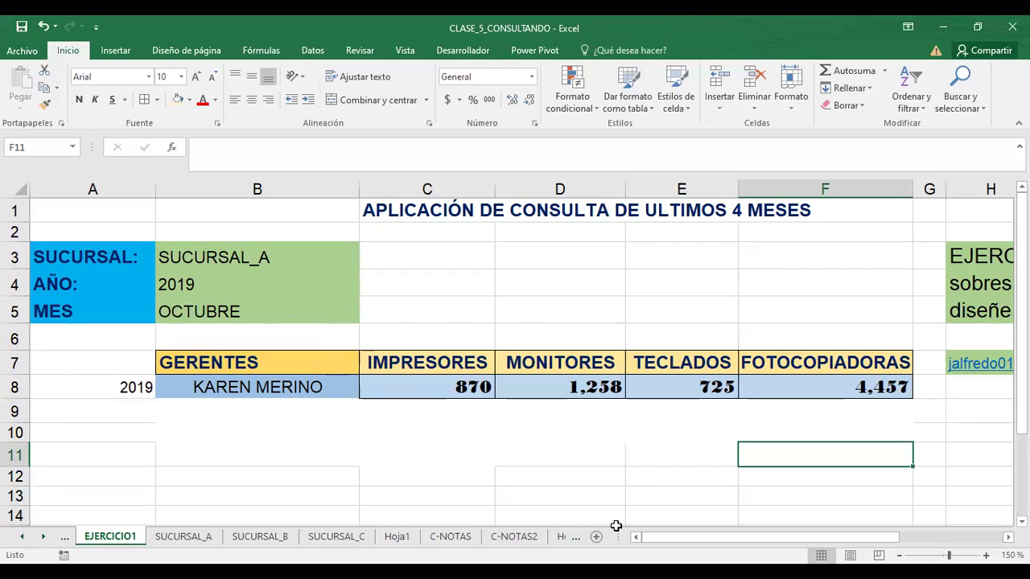
{"action": "left_click_drag", "start_coordinate": [696, 534], "coordinate": [637, 550]}
{"action": "left_click", "coordinate": [257, 262]}
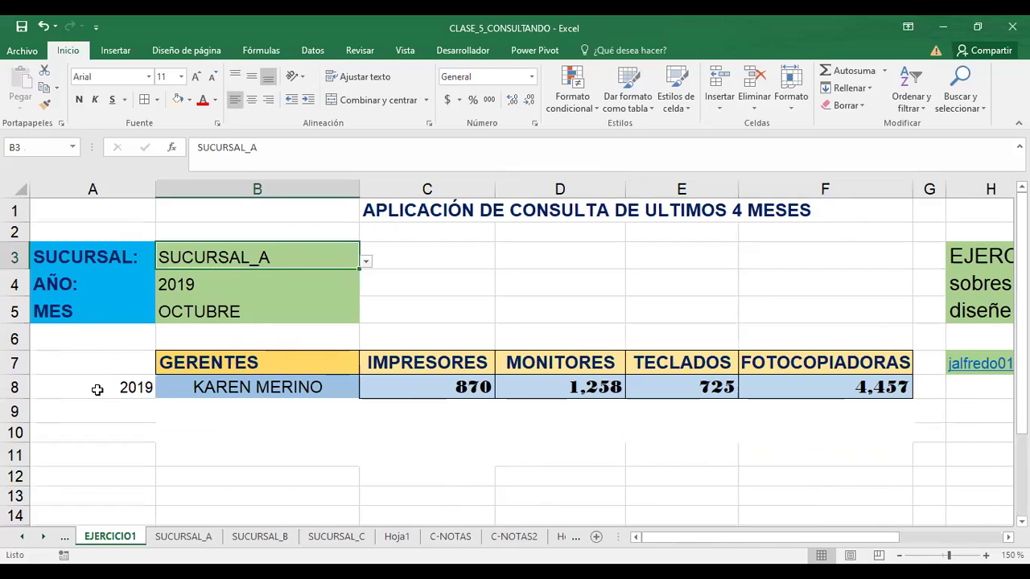
{"action": "left_click", "coordinate": [397, 257]}
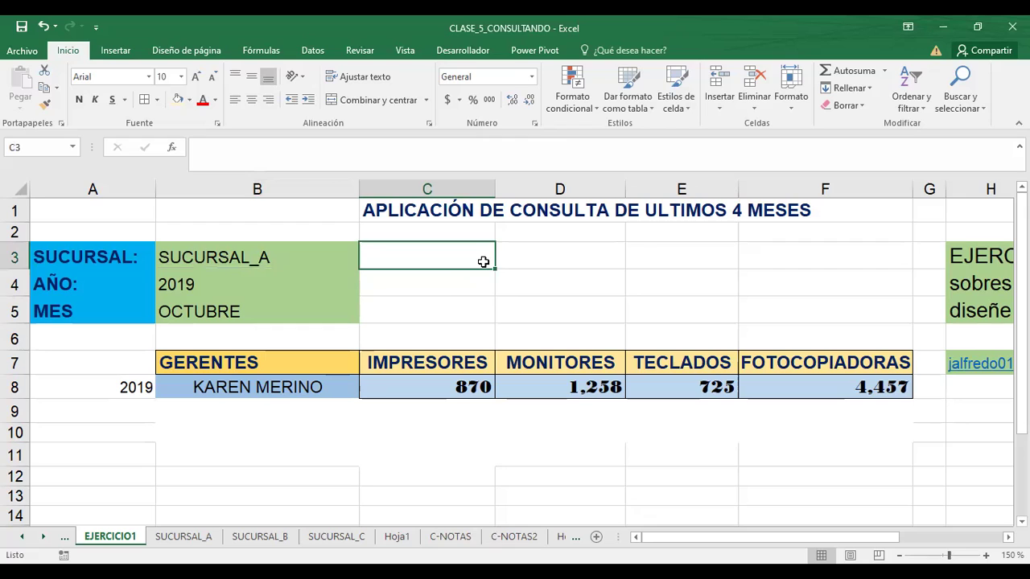
{"action": "key", "text": "Down"}
{"action": "key", "text": "Up"}
{"action": "key", "text": "Down"}
{"action": "key", "text": "Down"}
{"action": "left_click", "coordinate": [420, 235]}
{"action": "left_click", "coordinate": [410, 274]}
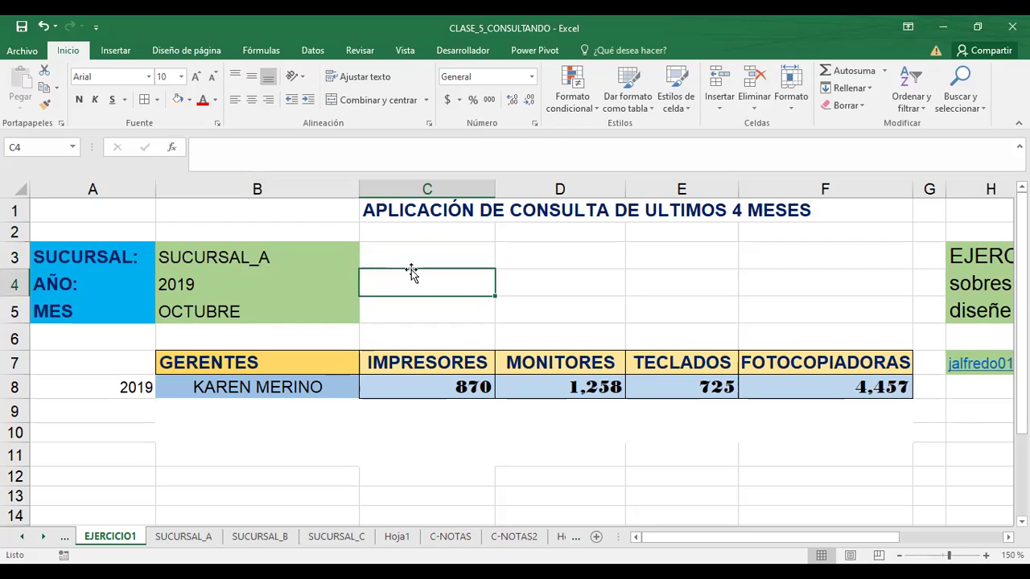
{"action": "left_click", "coordinate": [417, 262]}
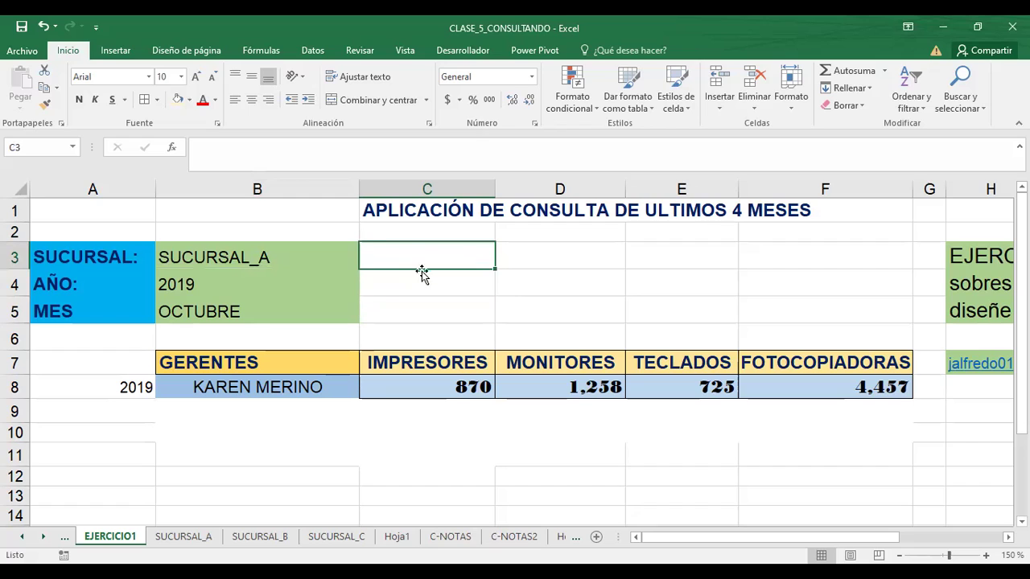
{"action": "left_click", "coordinate": [413, 274]}
{"action": "left_click", "coordinate": [420, 265]}
{"action": "left_click", "coordinate": [412, 283]}
{"action": "left_click", "coordinate": [415, 256]}
{"action": "left_click_drag", "start_coordinate": [415, 256], "coordinate": [407, 308]}
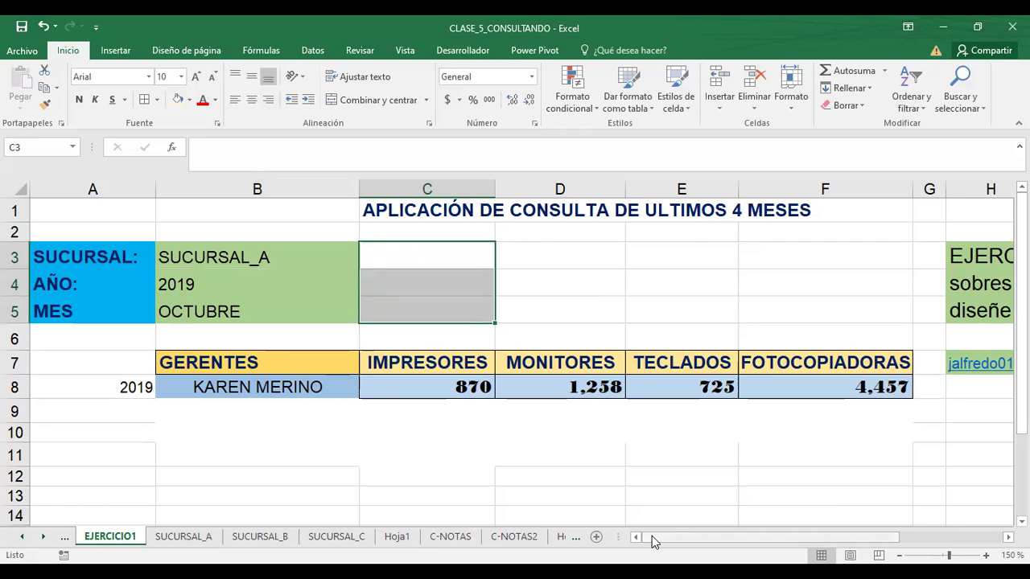
- Flip between the C-NOTAS and C-NOTAS2 sheets, settling on C-NOTAS2
{"action": "left_click", "coordinate": [522, 537]}
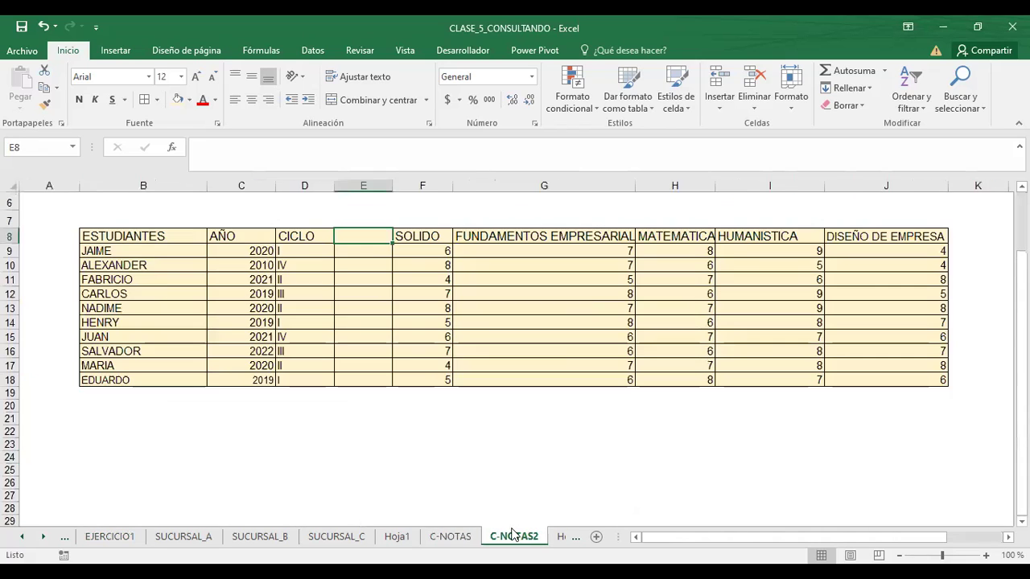
{"action": "left_click", "coordinate": [453, 539]}
{"action": "left_click", "coordinate": [521, 539]}
{"action": "left_click", "coordinate": [443, 539]}
{"action": "left_click", "coordinate": [510, 539]}
{"action": "left_click", "coordinate": [449, 539]}
{"action": "left_click", "coordinate": [512, 539]}
{"action": "left_click", "coordinate": [452, 539]}
{"action": "left_click", "coordinate": [512, 539]}
{"action": "left_click", "coordinate": [457, 539]}
{"action": "left_click", "coordinate": [522, 536]}
{"action": "left_click", "coordinate": [450, 539]}
{"action": "left_click", "coordinate": [523, 539]}
{"action": "left_click", "coordinate": [456, 540]}
{"action": "left_click", "coordinate": [494, 539]}
- Select the grades table's headers and student grade block, ending on the cycle cell D9
{"action": "left_click", "coordinate": [98, 239]}
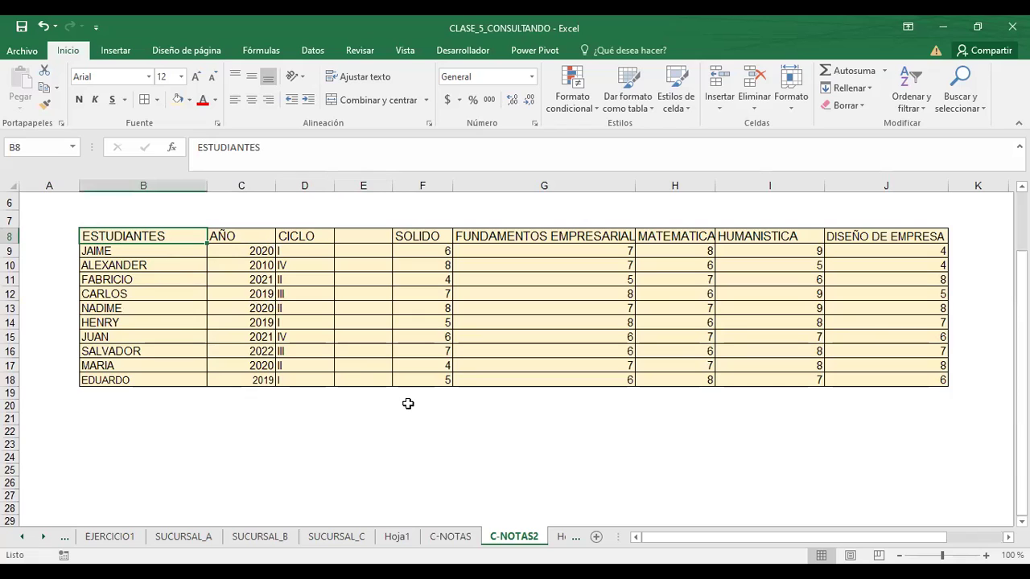
{"action": "left_click_drag", "start_coordinate": [709, 537], "coordinate": [781, 536]}
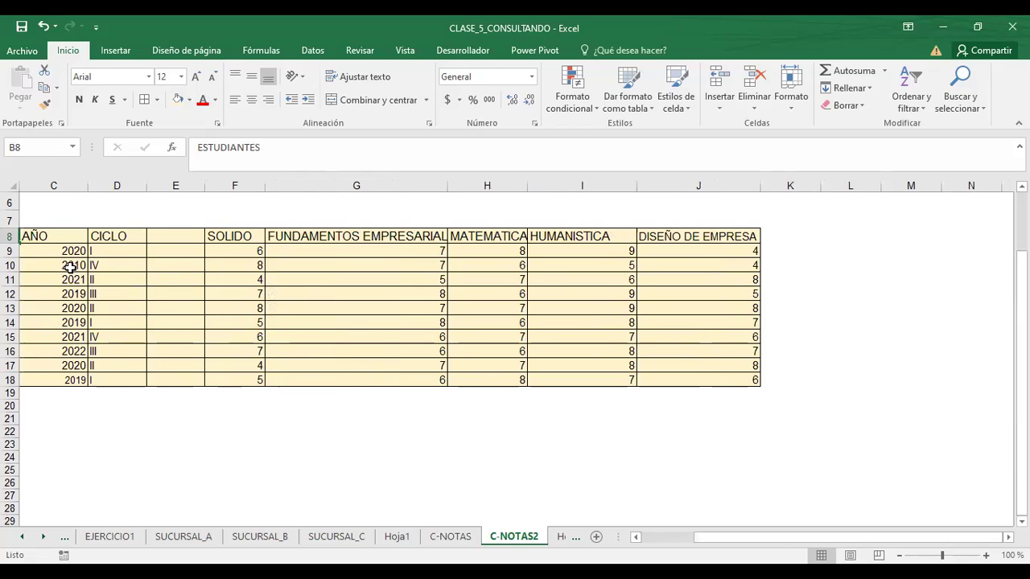
{"action": "left_click_drag", "start_coordinate": [696, 537], "coordinate": [656, 545]}
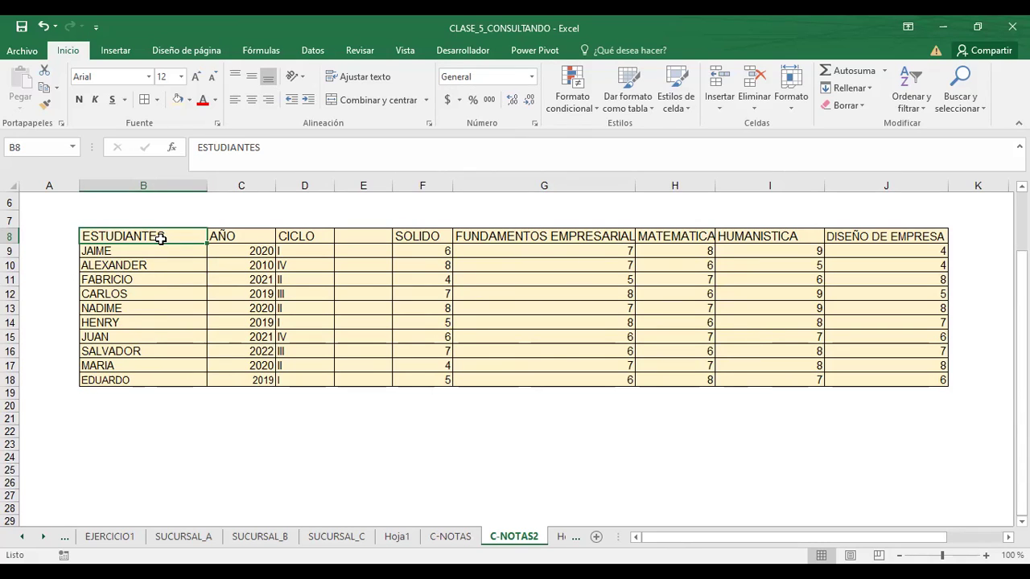
{"action": "left_click_drag", "start_coordinate": [161, 238], "coordinate": [836, 251]}
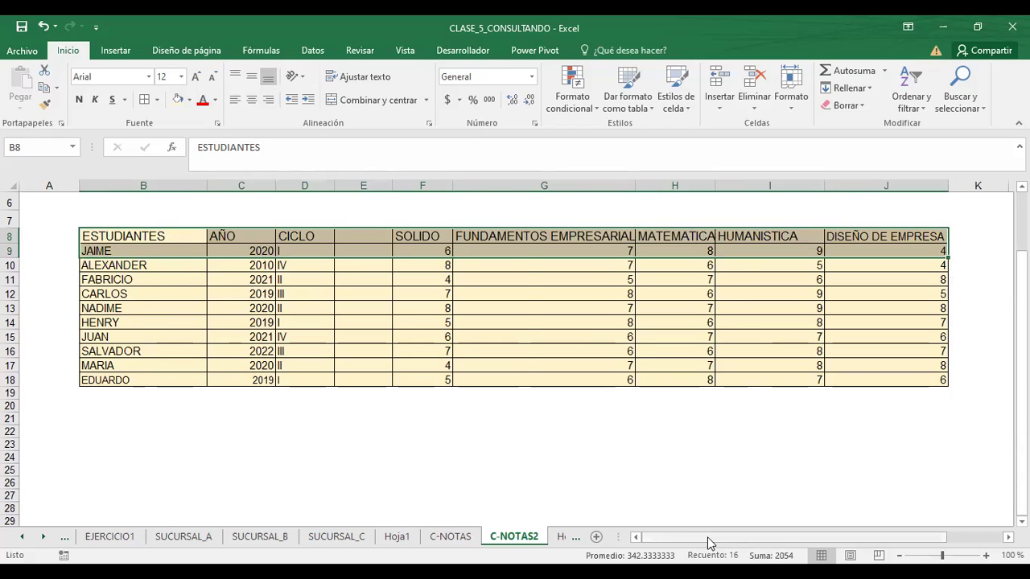
{"action": "left_click_drag", "start_coordinate": [710, 543], "coordinate": [760, 544]}
{"action": "left_click", "coordinate": [216, 316]}
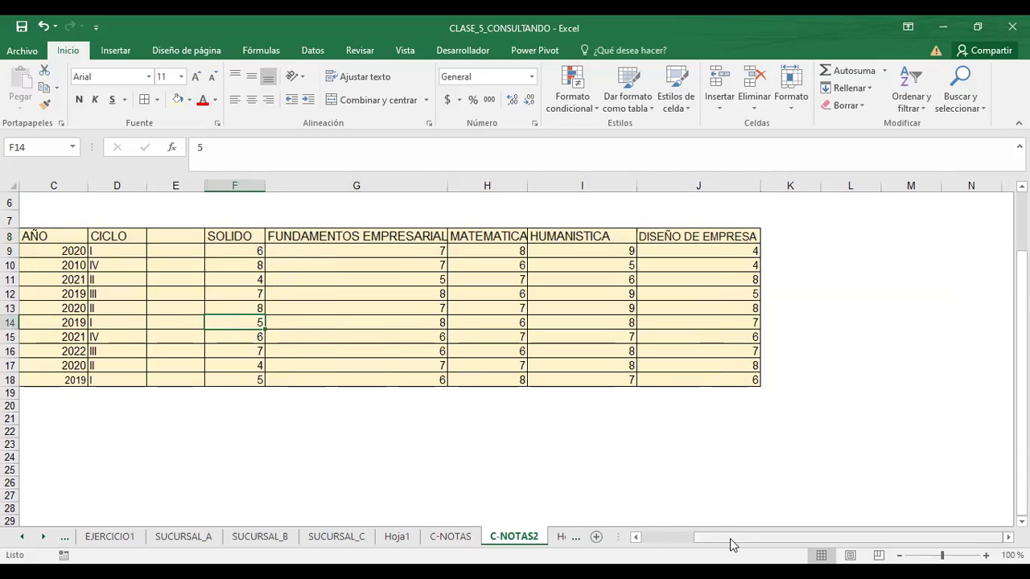
{"action": "left_click_drag", "start_coordinate": [732, 544], "coordinate": [605, 544]}
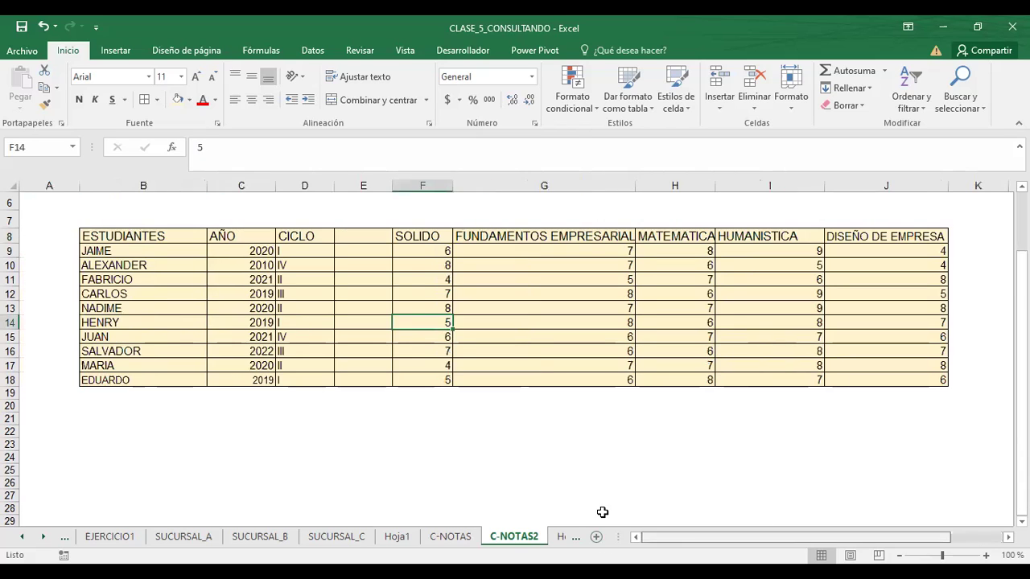
{"action": "left_click", "coordinate": [141, 239]}
{"action": "left_click_drag", "start_coordinate": [141, 239], "coordinate": [856, 379]}
{"action": "left_click", "coordinate": [137, 295]}
{"action": "left_click", "coordinate": [126, 239]}
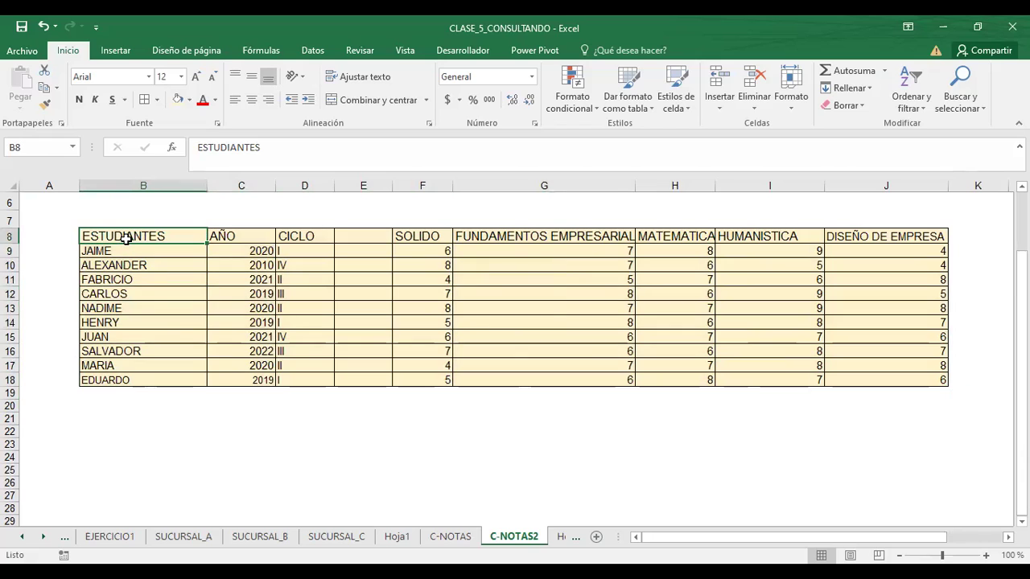
{"action": "left_click", "coordinate": [232, 238]}
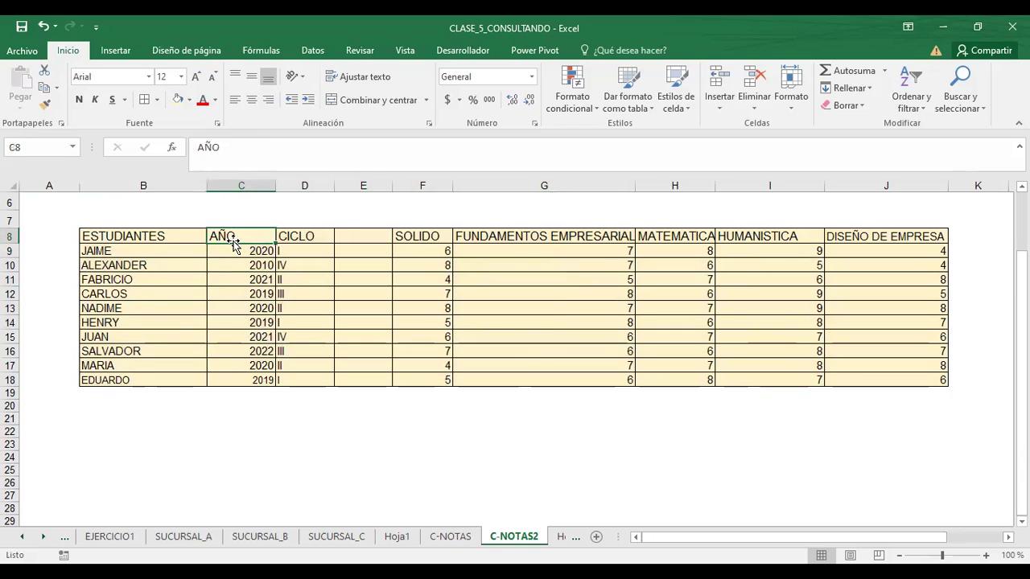
{"action": "left_click", "coordinate": [133, 250]}
{"action": "left_click", "coordinate": [142, 232]}
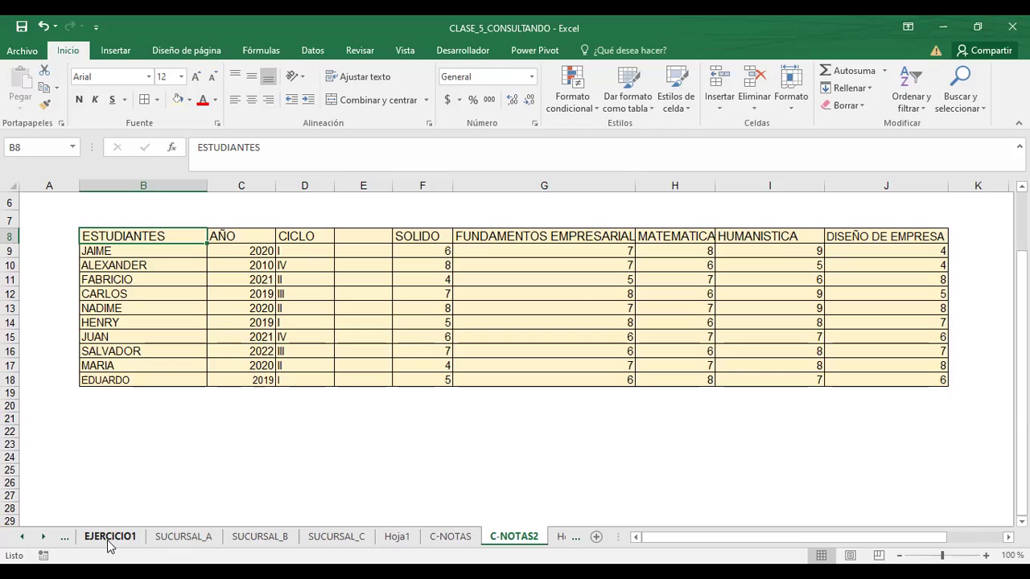
{"action": "left_click", "coordinate": [299, 252]}
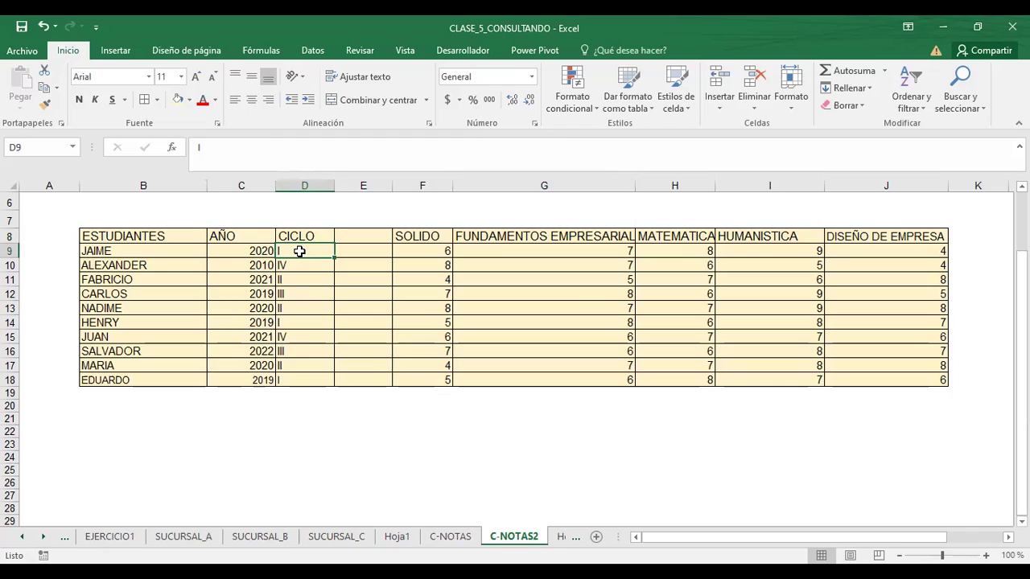
{"action": "type", "text": "I-"}
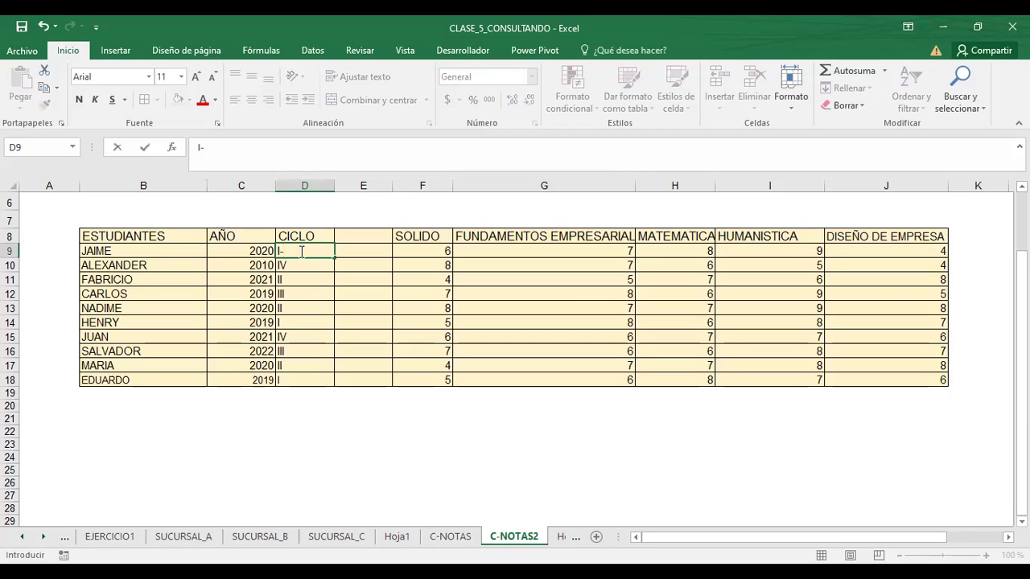
{"action": "type", "text": "2020"}
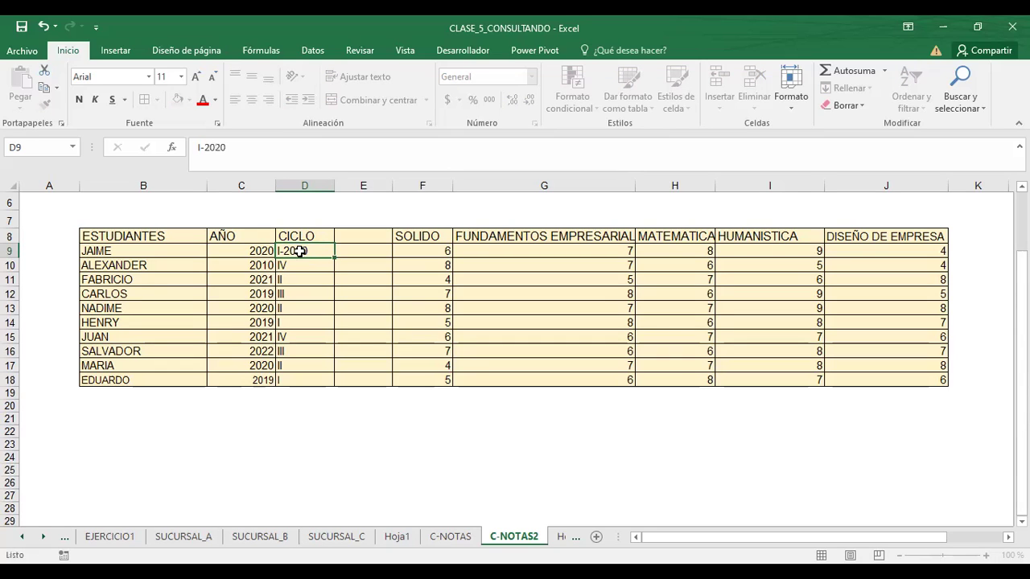
{"action": "key", "text": "Return"}
{"action": "left_click", "coordinate": [299, 251]}
{"action": "key", "text": "Return"}
{"action": "left_click", "coordinate": [300, 251]}
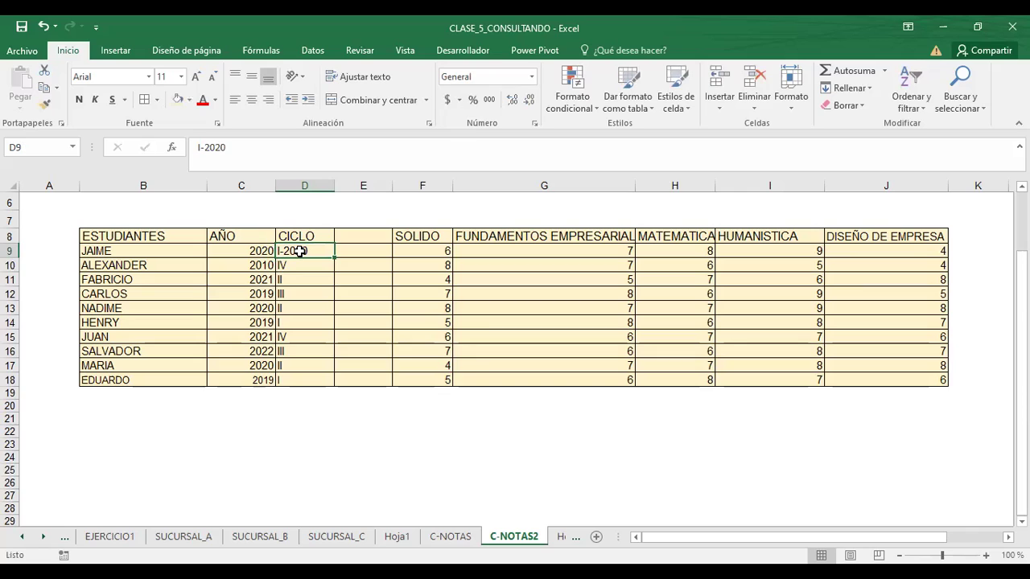
{"action": "key", "text": "Left"}
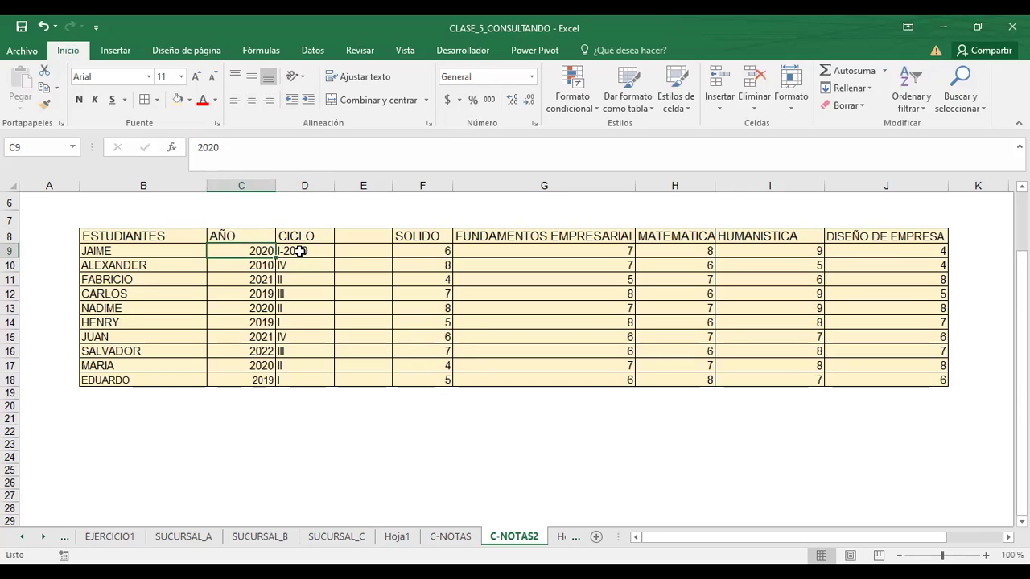
{"action": "left_click", "coordinate": [300, 251]}
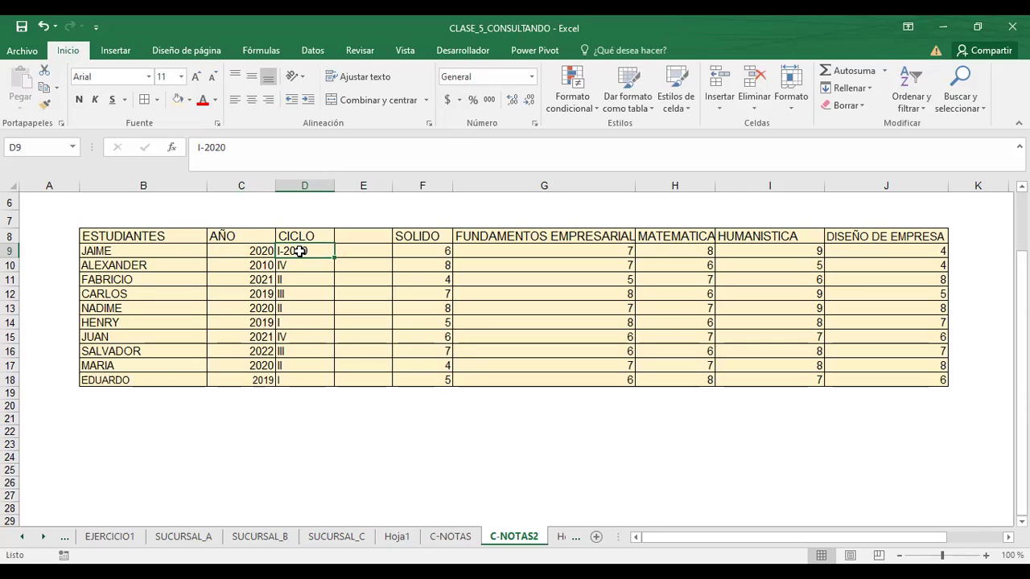
{"action": "key", "text": "Return"}
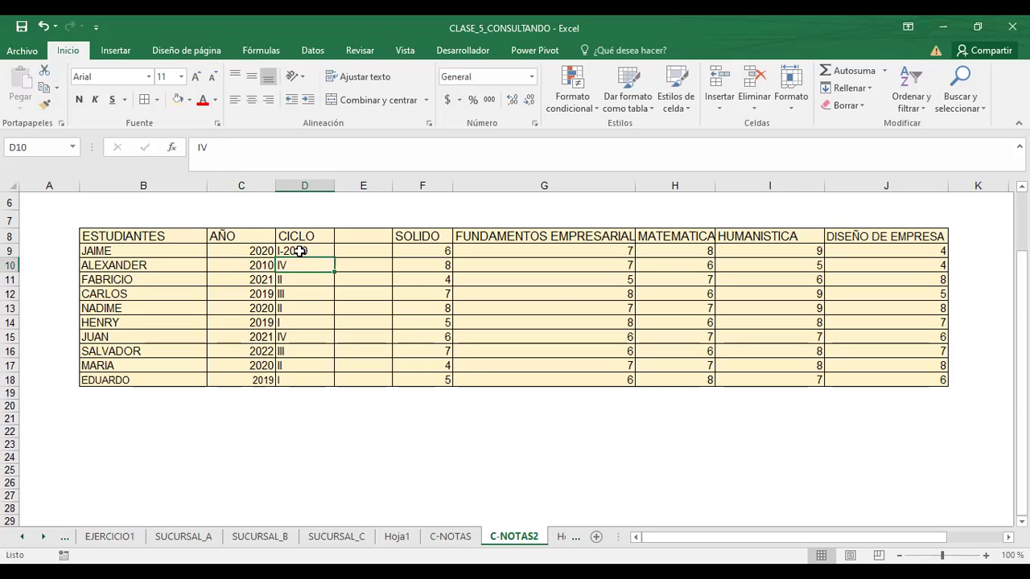
{"action": "left_click", "coordinate": [299, 251]}
{"action": "key", "text": "Return"}
{"action": "left_click", "coordinate": [299, 251]}
{"action": "key", "text": "Return"}
{"action": "left_click", "coordinate": [299, 251]}
{"action": "key", "text": "Up"}
{"action": "left_click", "coordinate": [299, 251]}
{"action": "key", "text": "Up"}
{"action": "left_click", "coordinate": [300, 251]}
{"action": "key", "text": "Return"}
{"action": "left_click", "coordinate": [300, 251]}
{"action": "key", "text": "Up"}
{"action": "left_click", "coordinate": [300, 251]}
{"action": "key", "text": "Up"}
{"action": "left_click", "coordinate": [300, 251]}
{"action": "key", "text": "Up"}
{"action": "left_click", "coordinate": [299, 251]}
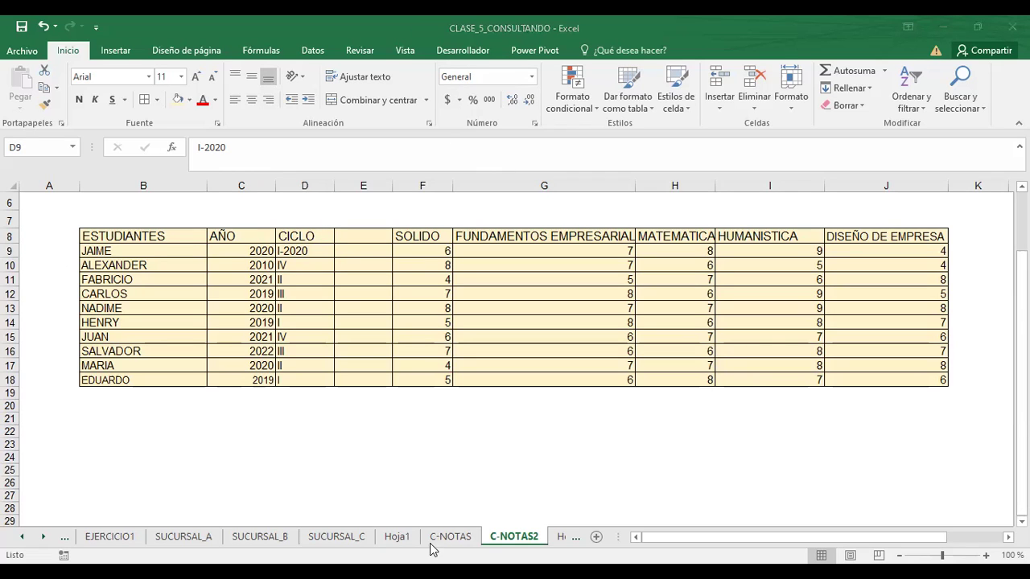
- Browse the Hoja1, C-NOTAS, SUCURSAL_C, EJERCICIO1, Hoja2 and C-NOTAS2 sheets, ending on Hoja1
{"action": "left_click", "coordinate": [395, 537]}
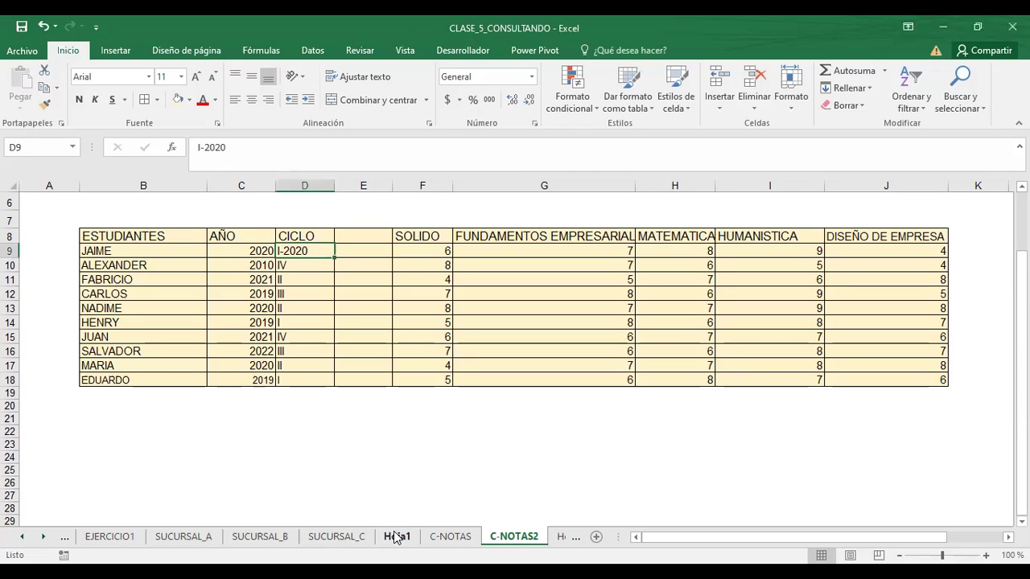
{"action": "left_click", "coordinate": [452, 537]}
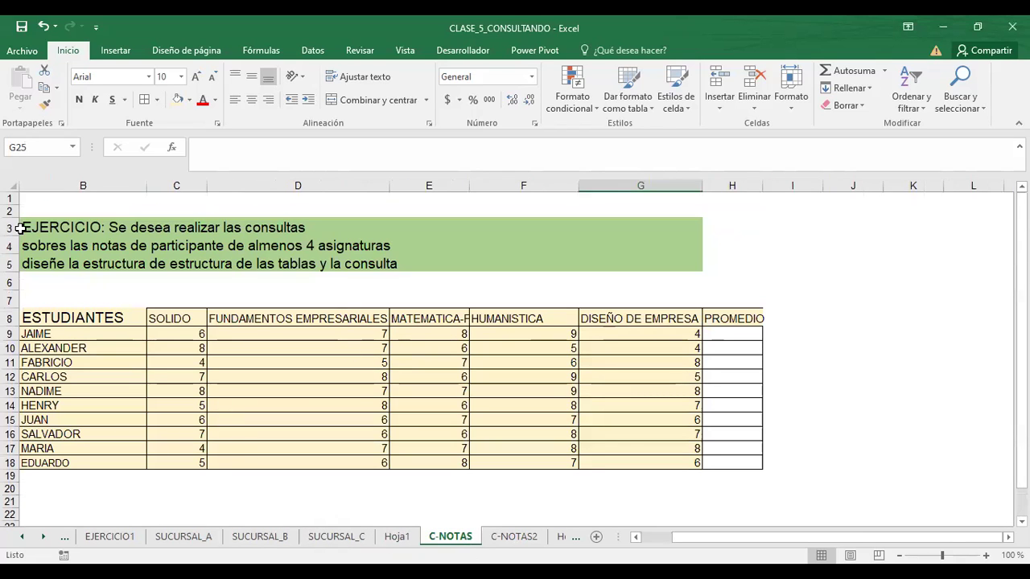
{"action": "left_click_drag", "start_coordinate": [700, 538], "coordinate": [674, 538]}
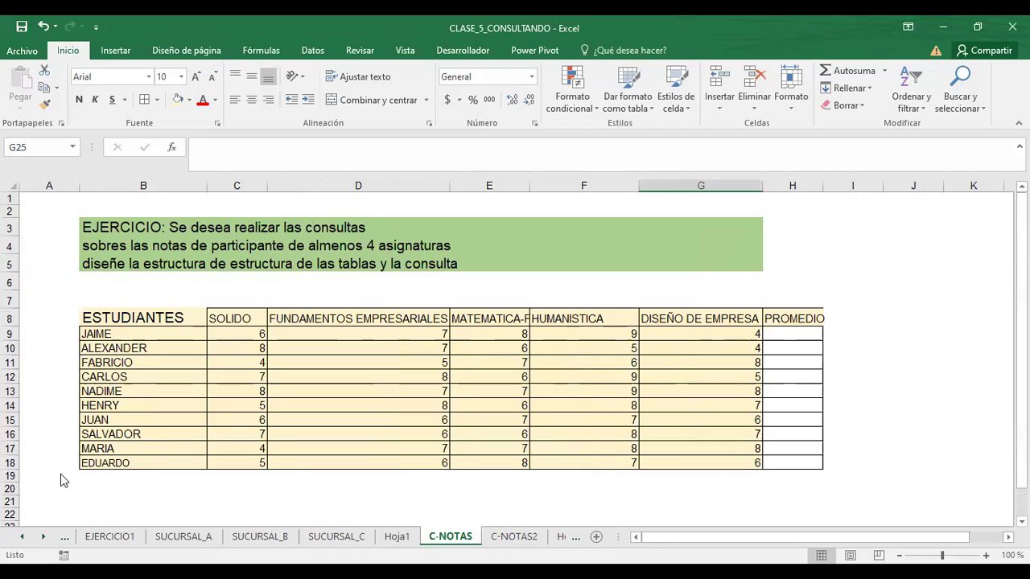
{"action": "left_click", "coordinate": [397, 536]}
{"action": "left_click", "coordinate": [318, 540]}
{"action": "left_click", "coordinate": [110, 537]}
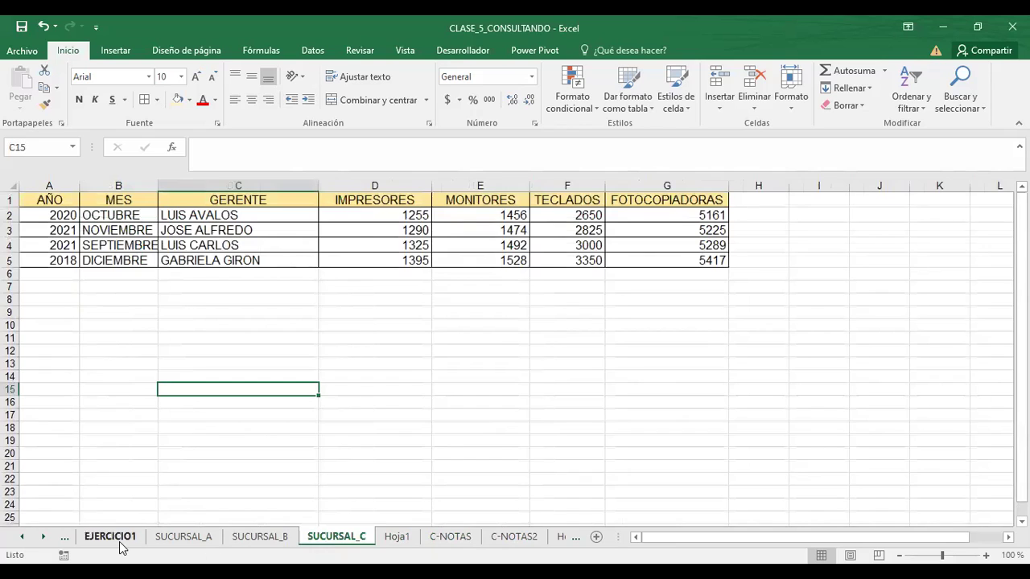
{"action": "left_click", "coordinate": [565, 536]}
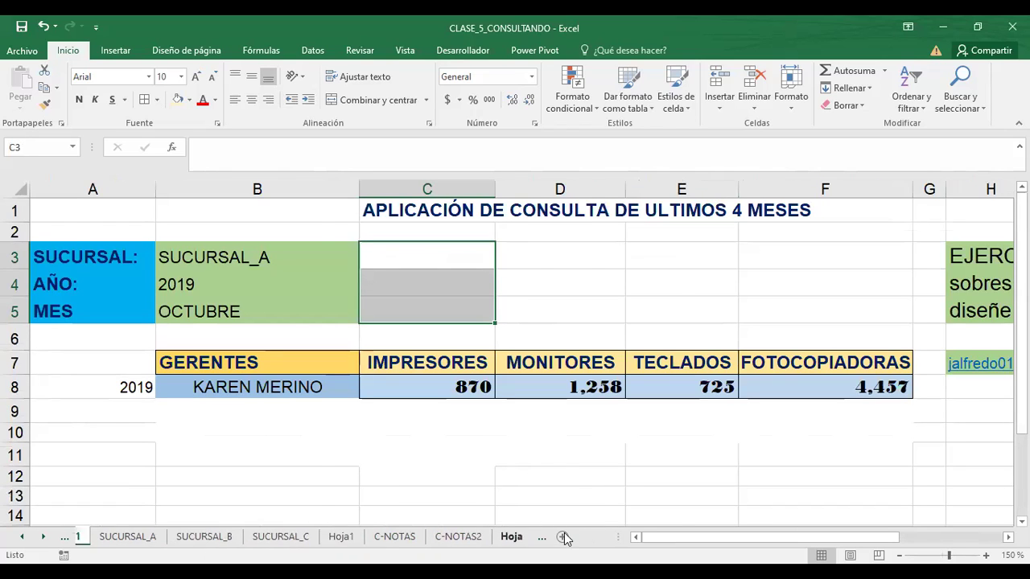
{"action": "left_click", "coordinate": [455, 543]}
{"action": "left_click", "coordinate": [383, 540]}
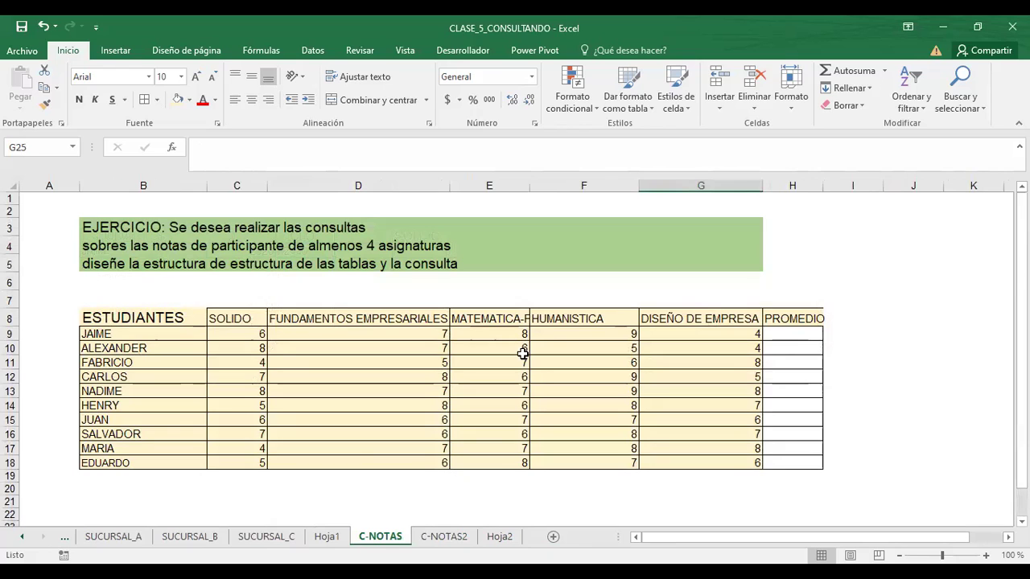
{"action": "left_click", "coordinate": [328, 538]}
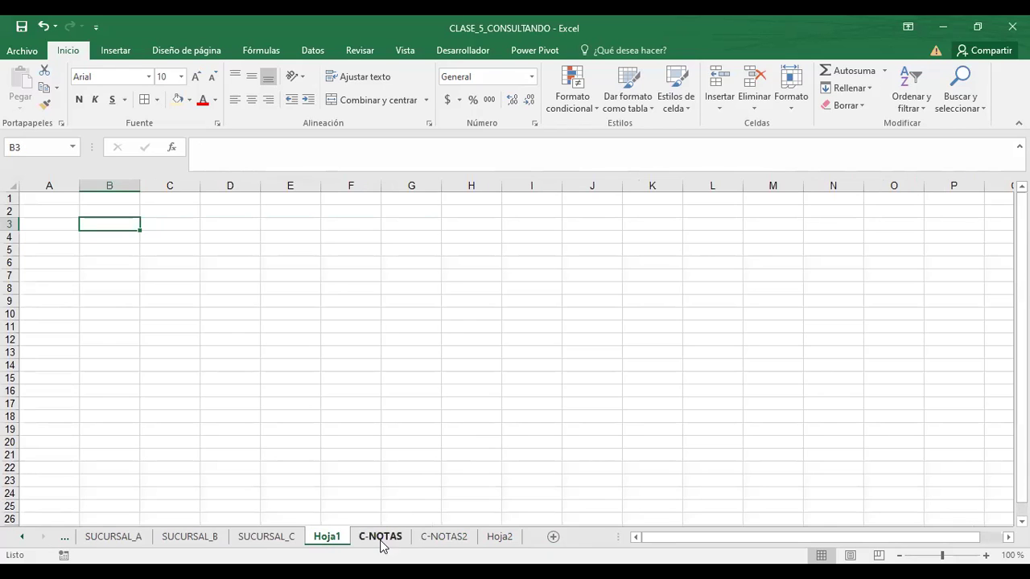
- On C-NOTAS, enter the contact e-mail address in E7 and the phone number in G7
{"action": "left_click", "coordinate": [381, 539]}
{"action": "left_click", "coordinate": [485, 296]}
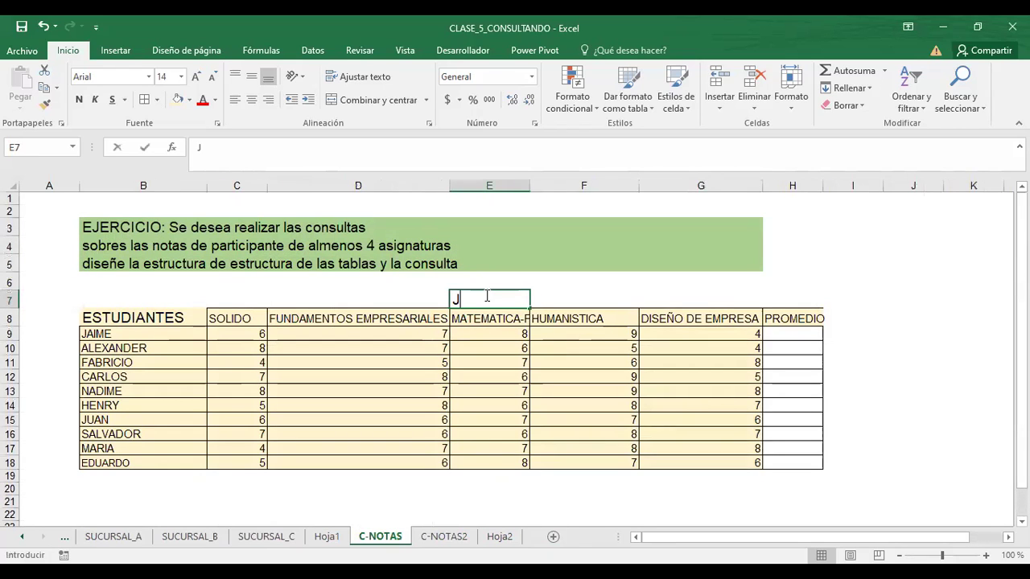
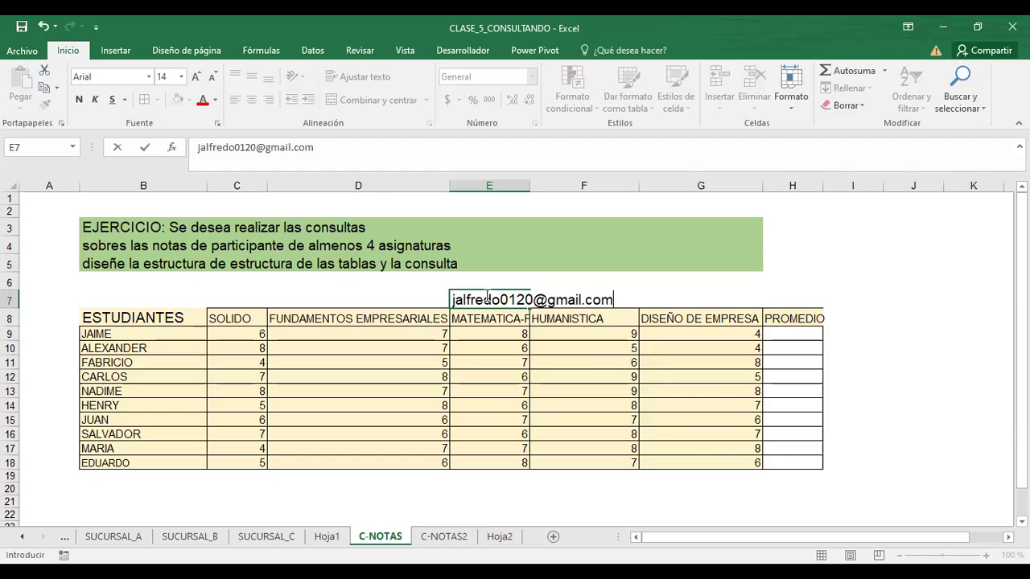
{"action": "key", "text": "Return"}
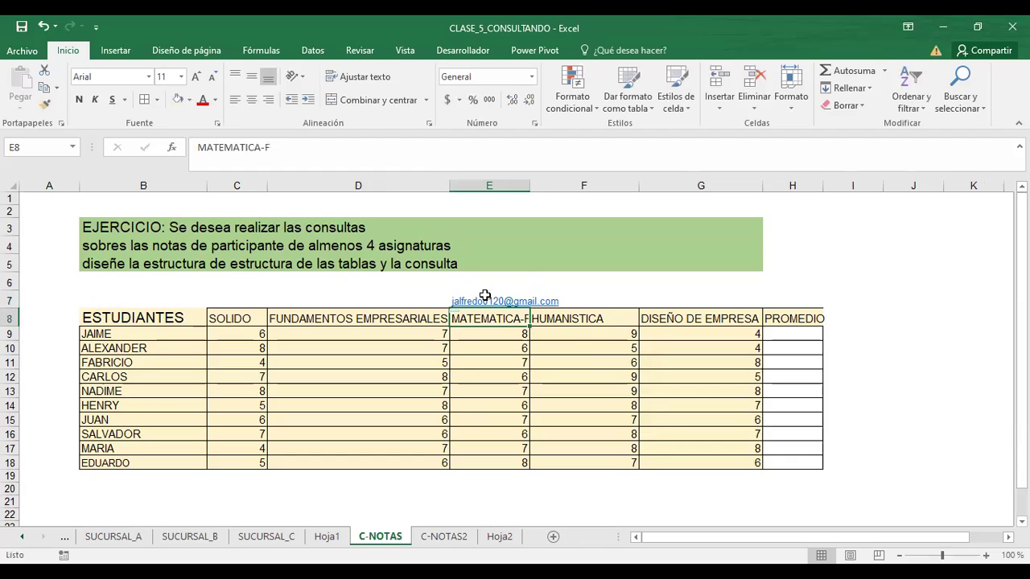
{"action": "key", "text": "Up"}
{"action": "key", "text": "Right"}
{"action": "key", "text": "Right"}
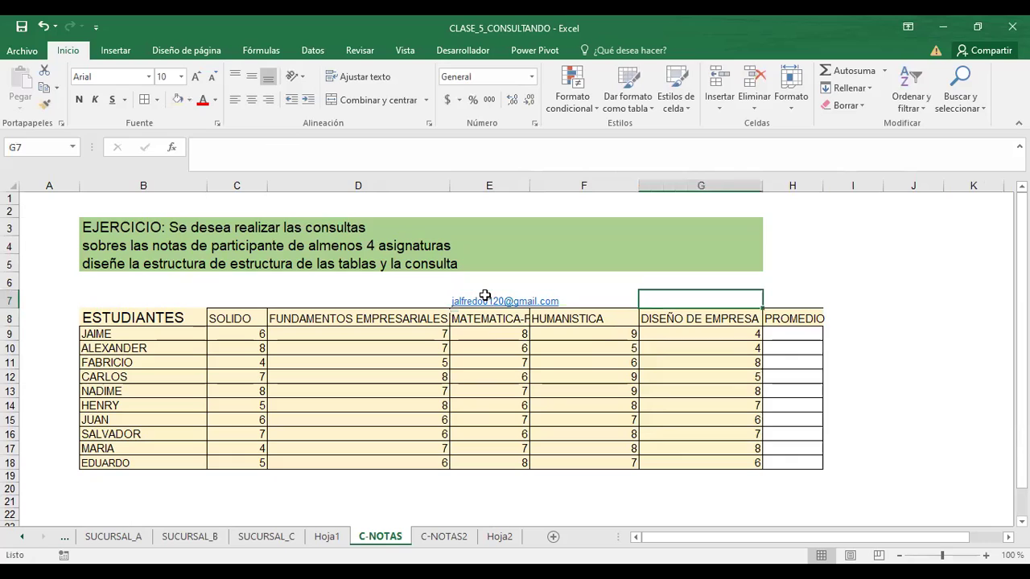
{"action": "key", "text": "BackSpace"}
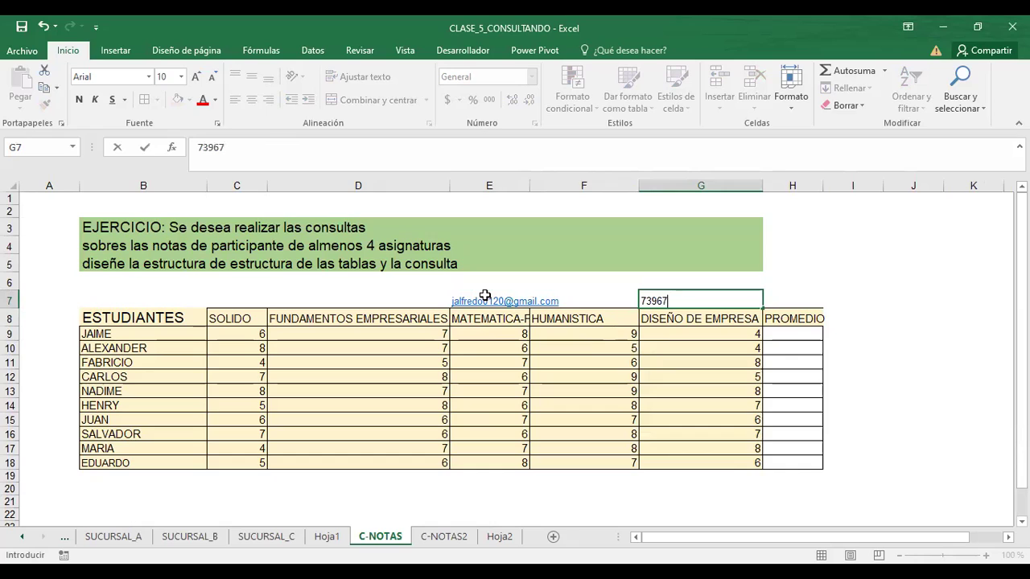
{"action": "left_click", "coordinate": [342, 296]}
- Enlarge the row 7 contact details to 12-point text
{"action": "left_click_drag", "start_coordinate": [483, 296], "coordinate": [708, 298]}
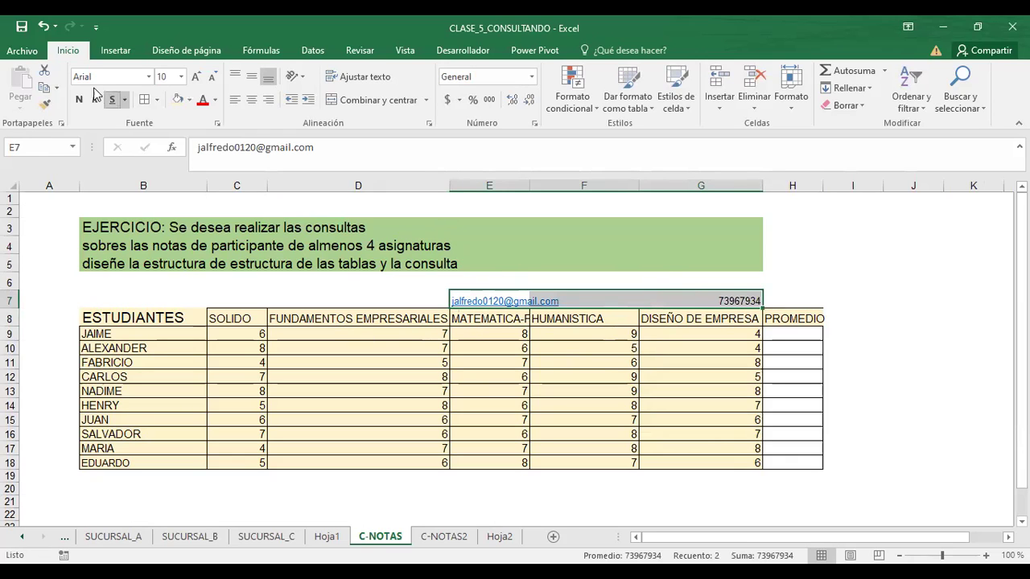
{"action": "left_click", "coordinate": [196, 77]}
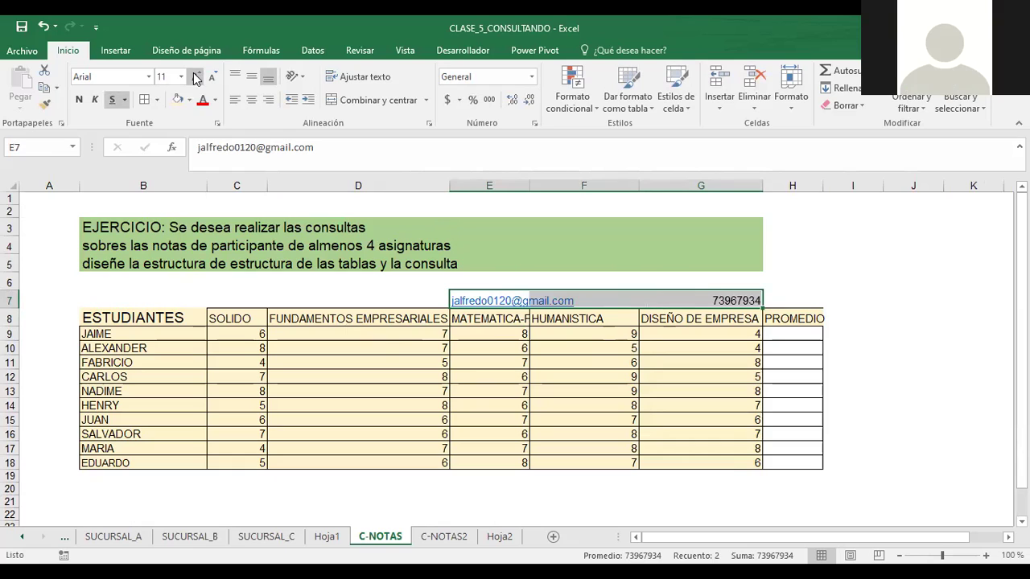
{"action": "left_click", "coordinate": [195, 76]}
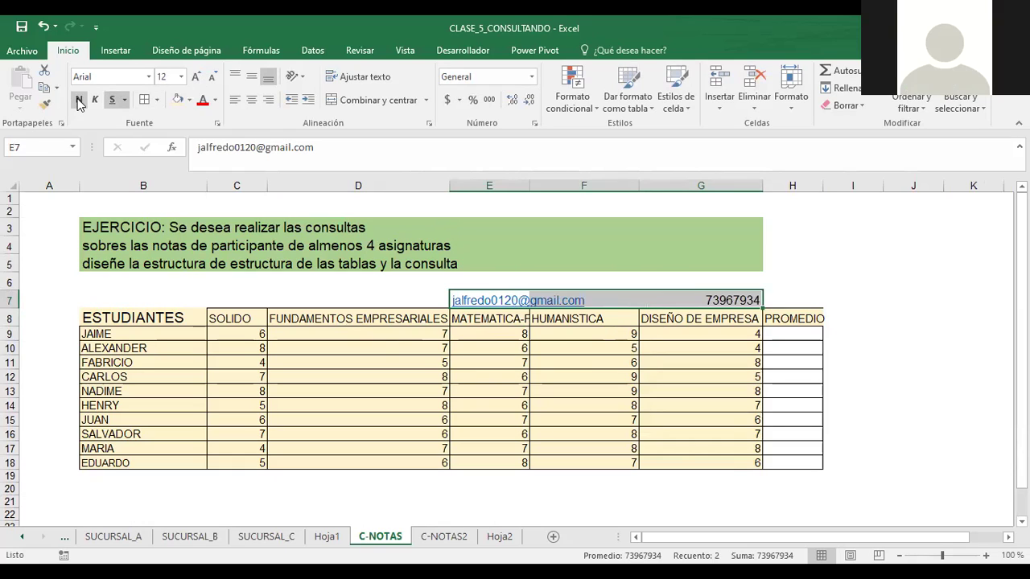
{"action": "left_click", "coordinate": [368, 306]}
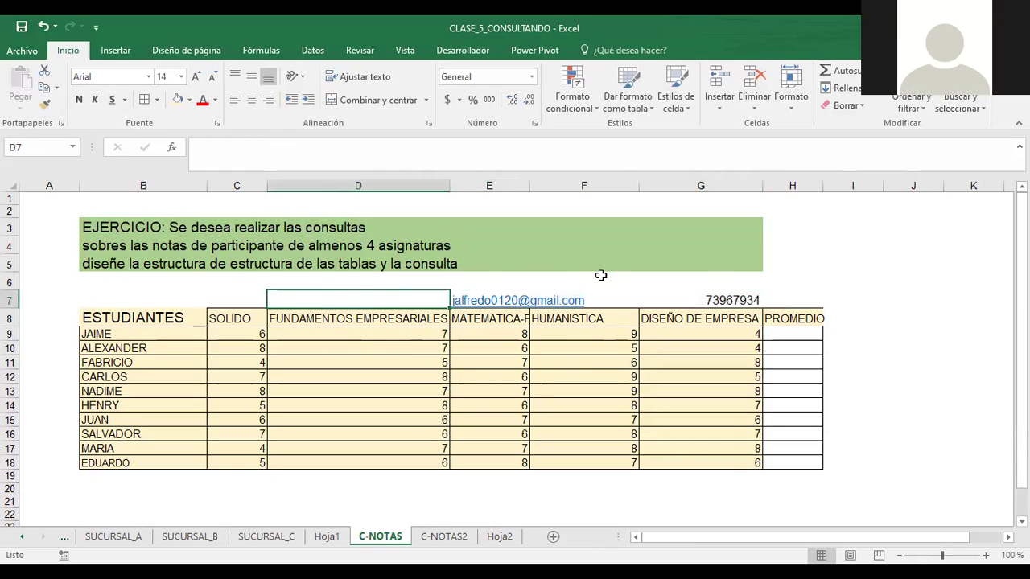
{"action": "left_click", "coordinate": [685, 300]}
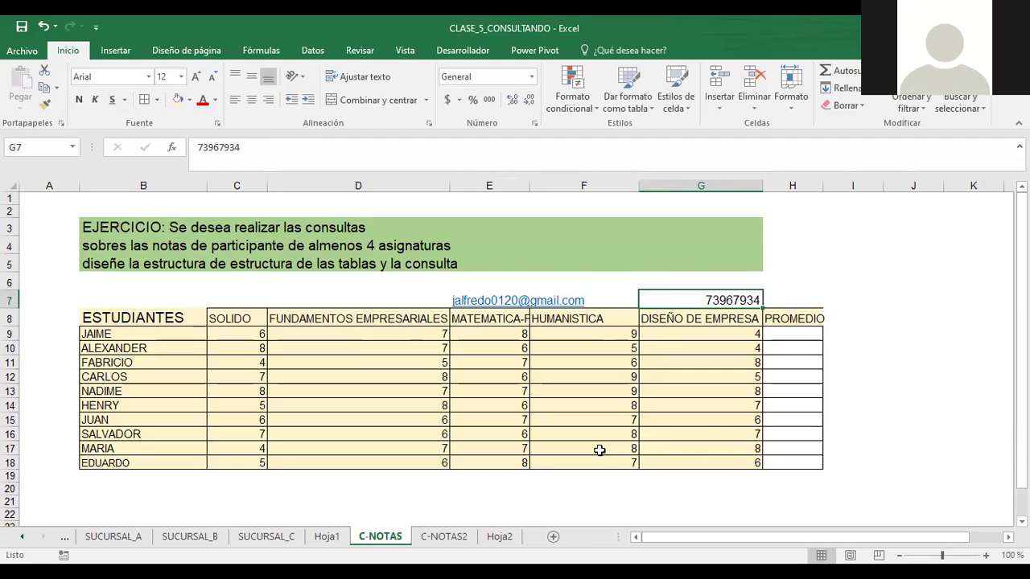
{"action": "key", "text": "e"}
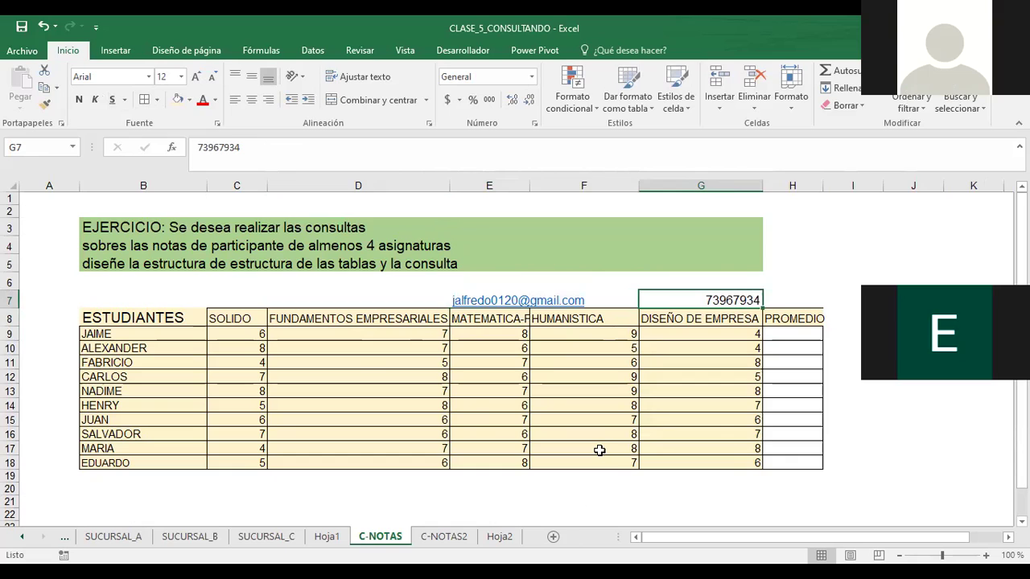